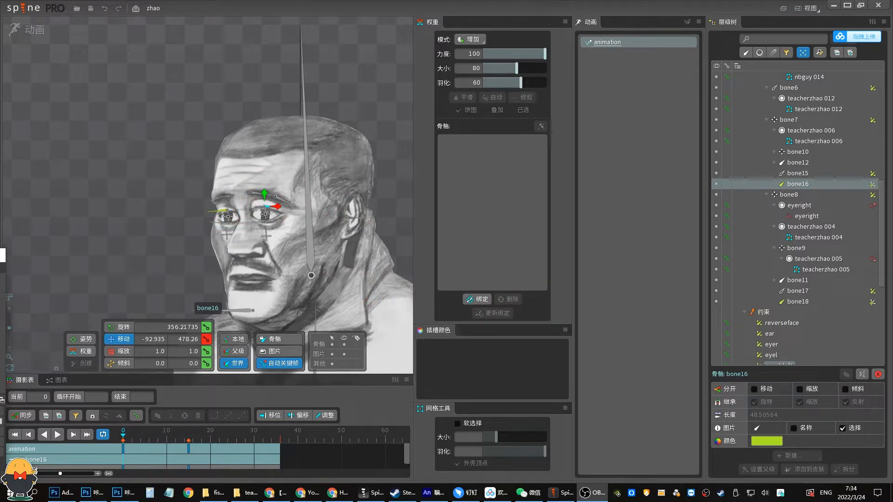
Switch the skeleton from animation to setup mode and select bone2, the long head bone.
left_click(29, 30)
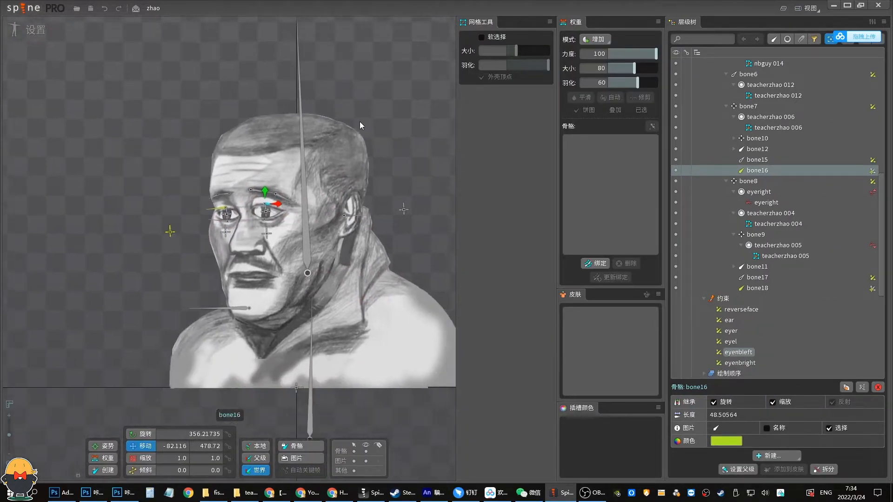
scroll(247, 252, "up", 3)
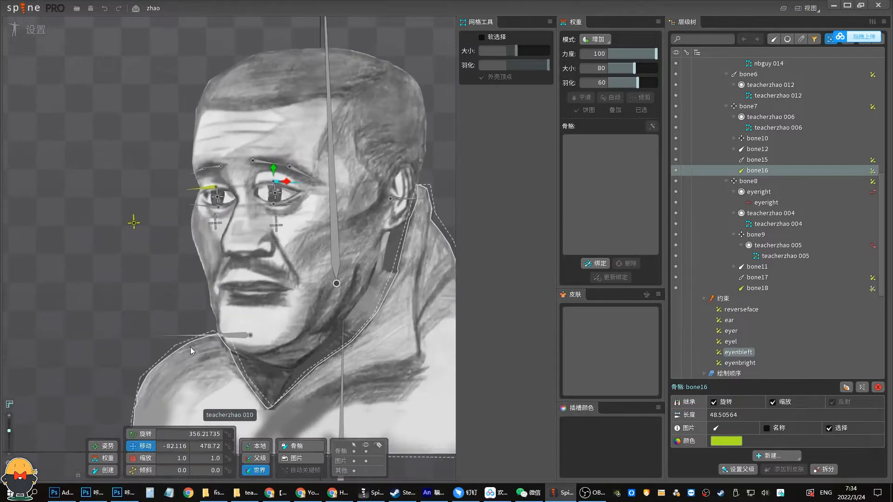
left_click(334, 228)
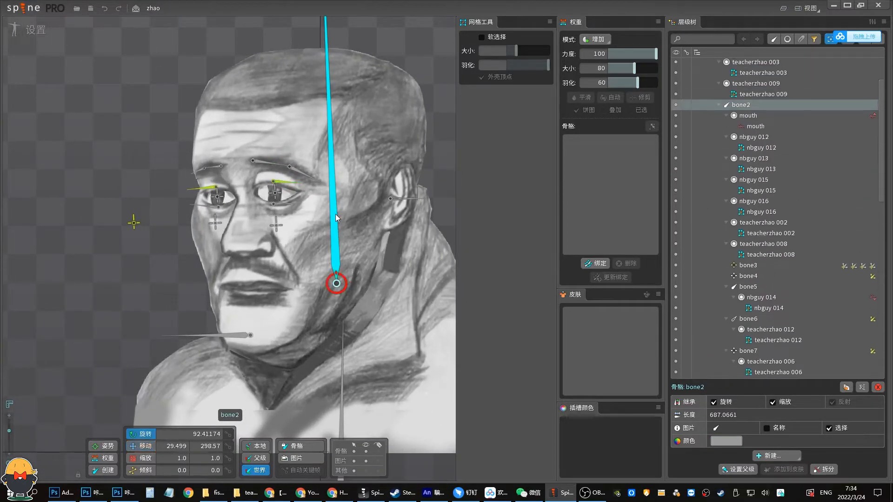
Try rotating bone2 to check how the head tilts, undoing each trial.
mouse_move(336, 215)
left_mouse_down()
mouse_move(330, 202)
mouse_move(336, 218)
left_mouse_up()
key("ctrl+z")
key("v")
left_click_drag(289, 314, 298, 255)
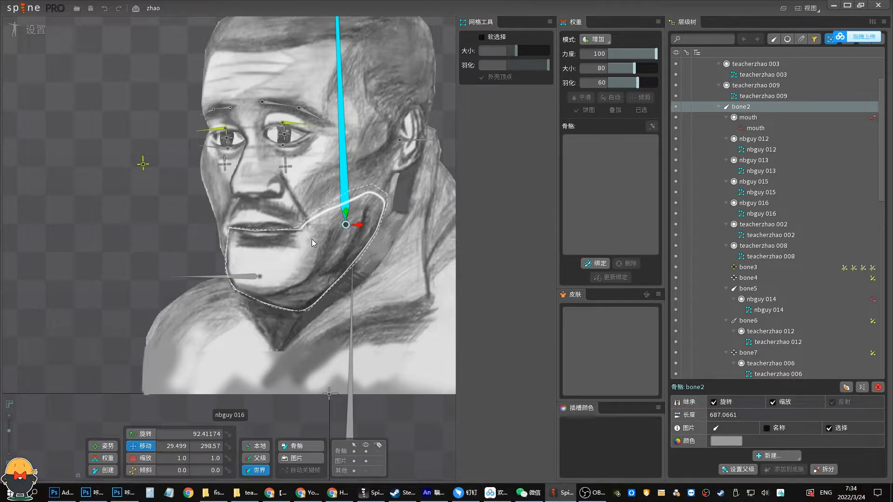
left_click_drag(326, 123, 339, 159)
key("c")
left_click_drag(353, 77, 332, 65)
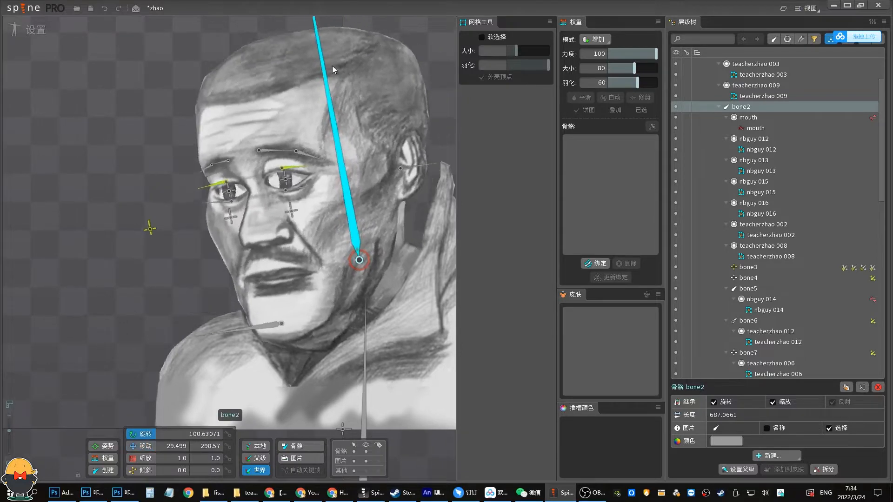
key("ctrl+z")
left_click_drag(375, 138, 362, 157)
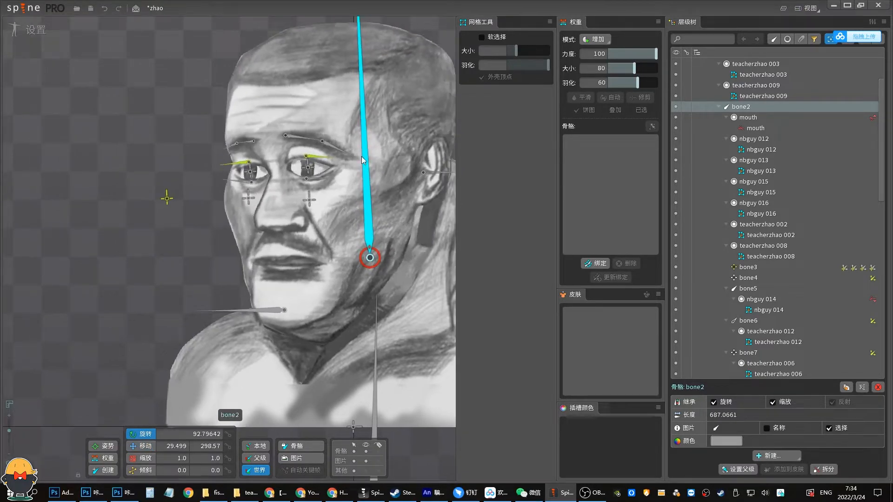
key("ctrl+z")
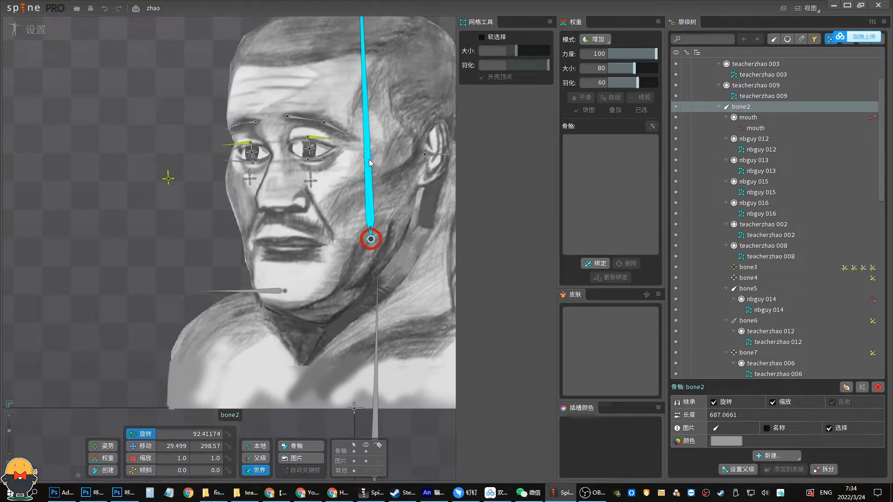
Try a further rotation and a slight shift of bone2, and undo both changes.
left_click_drag(362, 77, 342, 116)
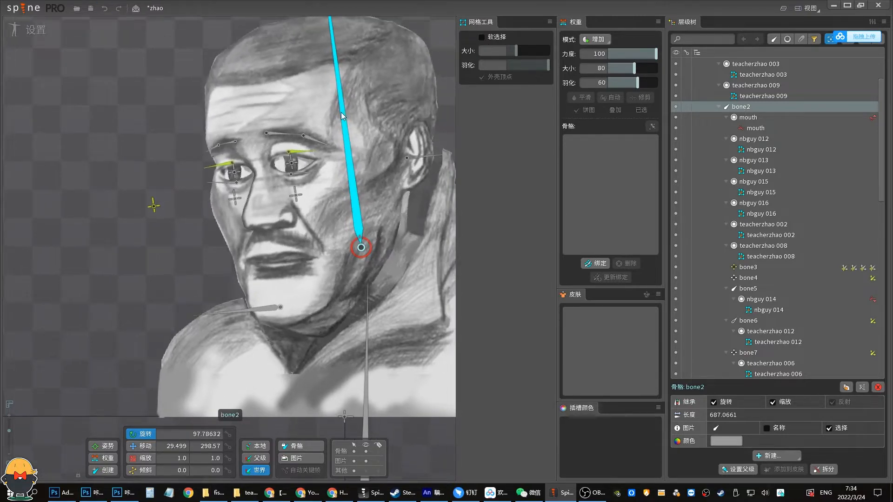
key("ctrl+z")
key("v")
left_click_drag(361, 247, 362, 253)
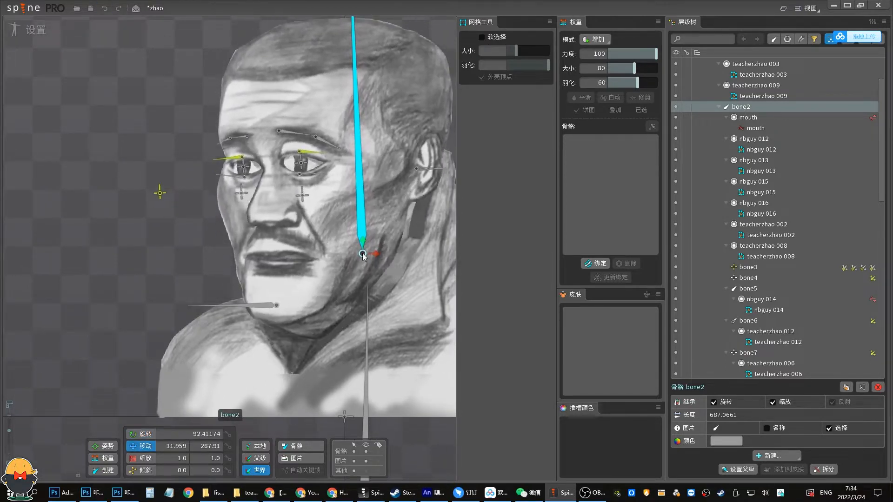
key("ctrl+z")
Try lowering the jaw bone bone5 several times to open the mouth, undoing each trial.
left_click_drag(271, 321, 272, 347)
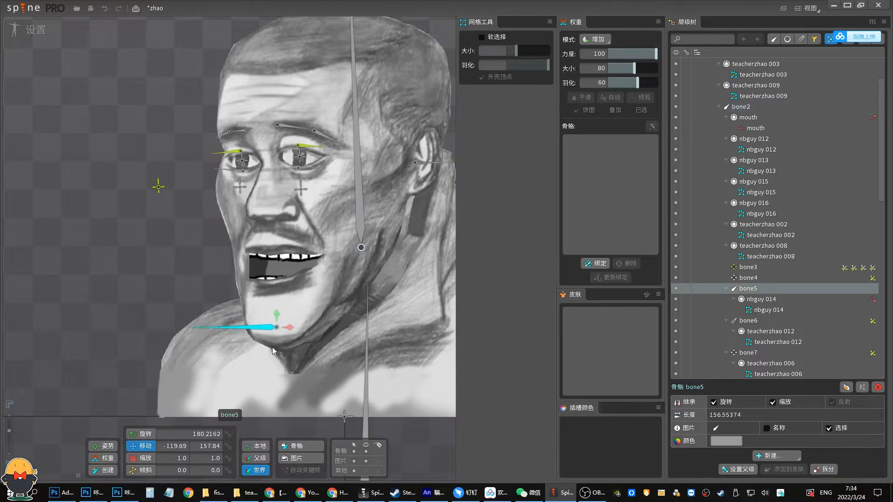
key("ctrl+z")
left_click_drag(269, 304, 276, 338)
key("ctrl+z")
key("ctrl+z")
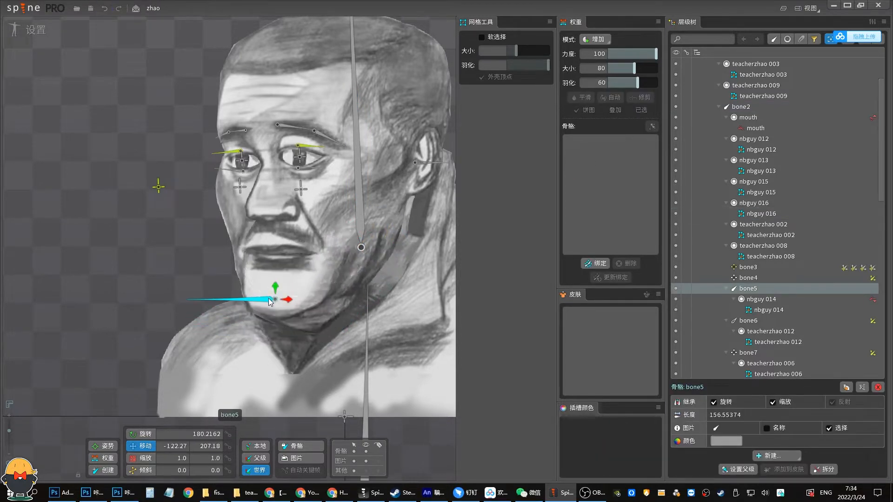
mouse_move(272, 302)
left_mouse_down()
mouse_move(273, 331)
mouse_move(265, 313)
mouse_move(273, 319)
left_mouse_up()
key("ctrl+z")
key("space")
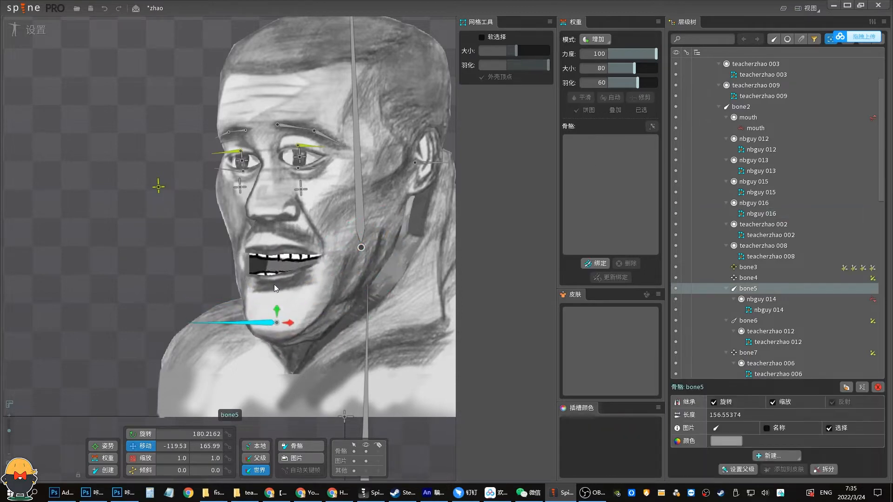
key("ctrl+z")
Try lowering the upper eyelid bones bone18 and bone16, and undo both moves.
left_click_drag(237, 152, 237, 163)
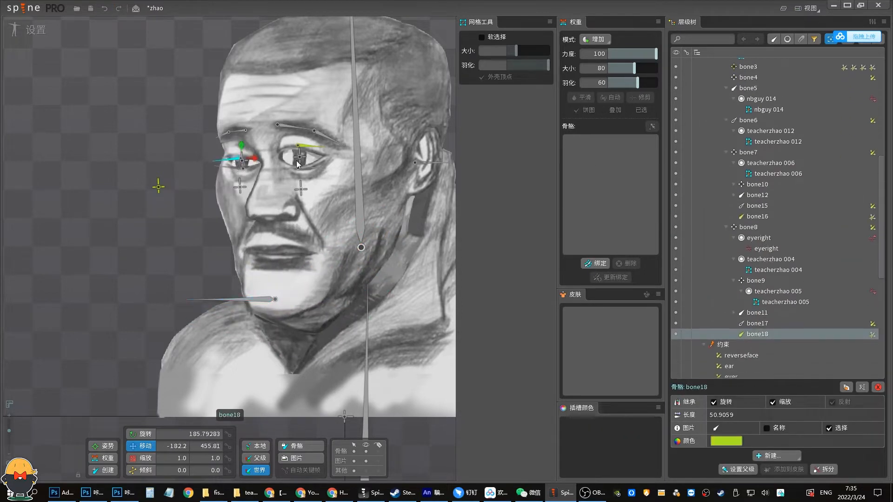
key("ctrl+z")
left_click_drag(308, 153, 309, 157)
key("ctrl+z")
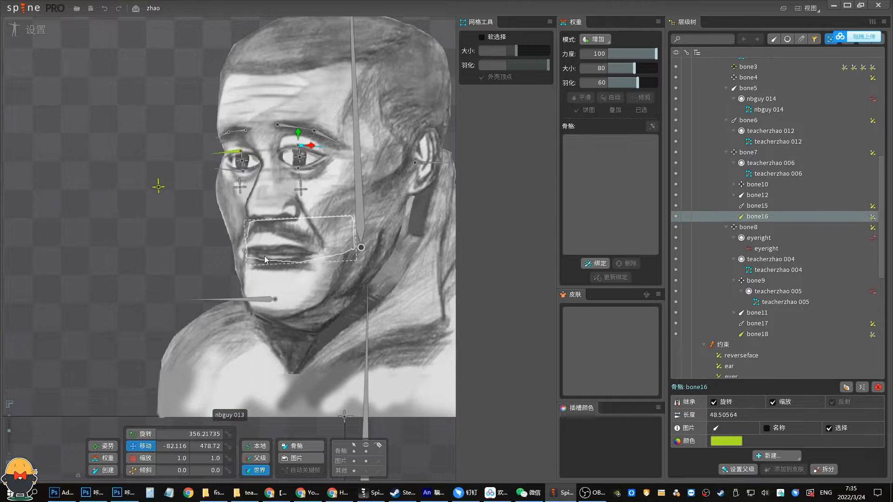
Repeat the mouth-opening test with the jaw bone bone5 and restore its original position.
left_click(263, 299)
left_click_drag(266, 304, 267, 326)
key("ctrl+z")
key("space")
key("ctrl+z")
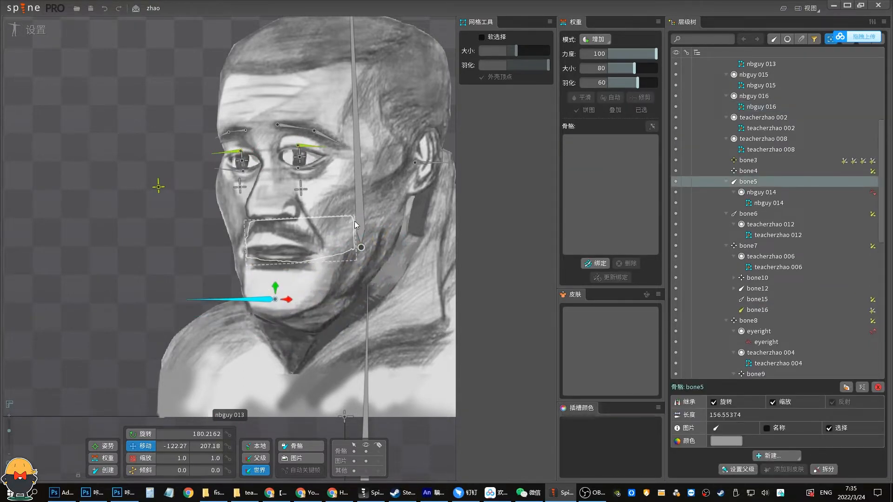
left_click_drag(306, 236, 341, 254)
left_click_drag(358, 224, 341, 215)
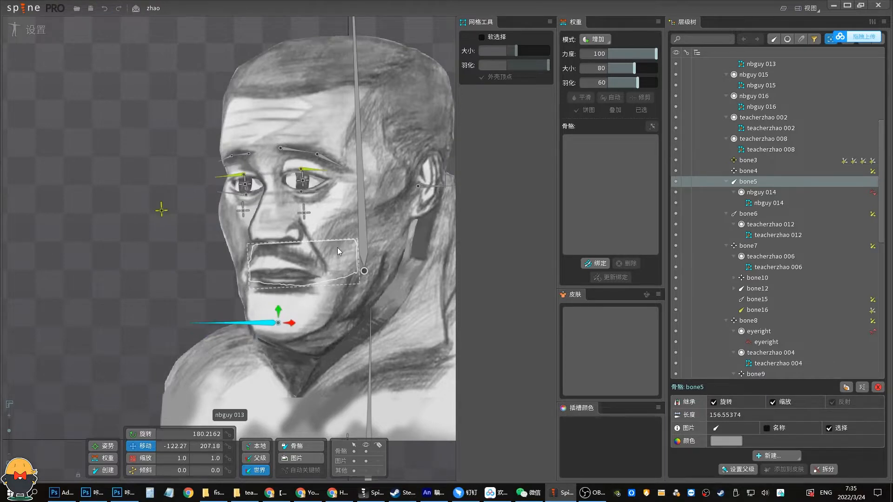
mouse_move(276, 325)
left_mouse_down()
mouse_move(278, 352)
mouse_move(273, 332)
left_mouse_up()
key("ctrl+s")
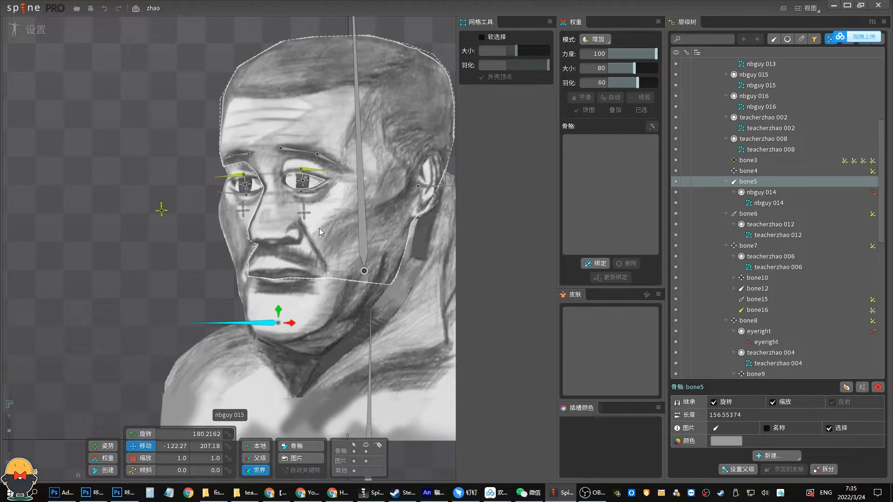
Try moving the face control bone3 sideways across the head and nudging bone5, restoring both positions.
left_click(325, 253)
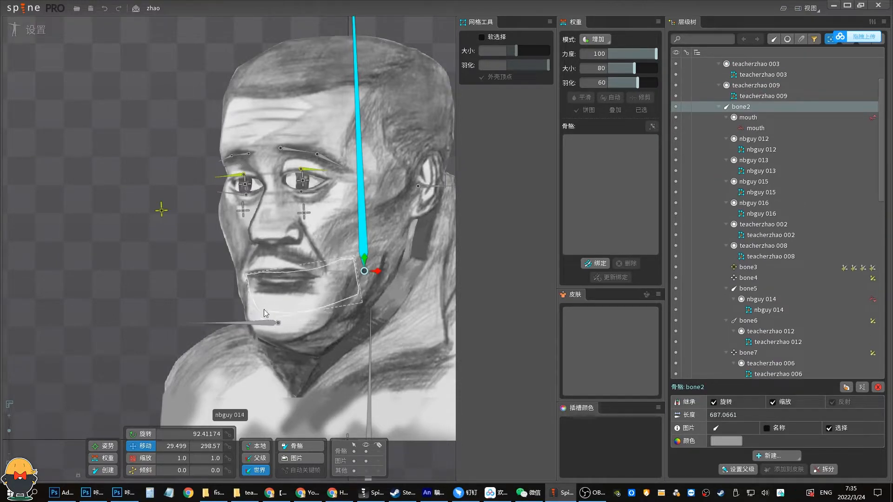
left_click_drag(163, 211, 432, 195)
key("ctrl+z")
left_click_drag(274, 324, 277, 327)
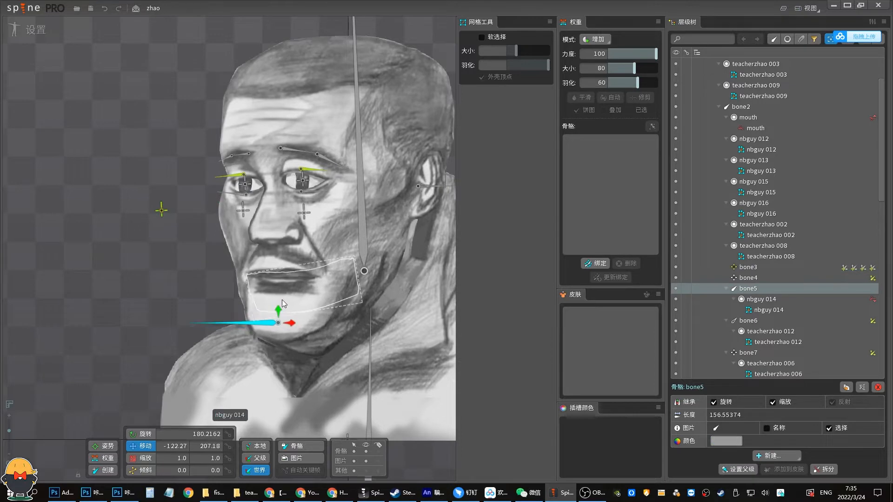
left_click_drag(163, 212, 201, 208)
key("ctrl+s")
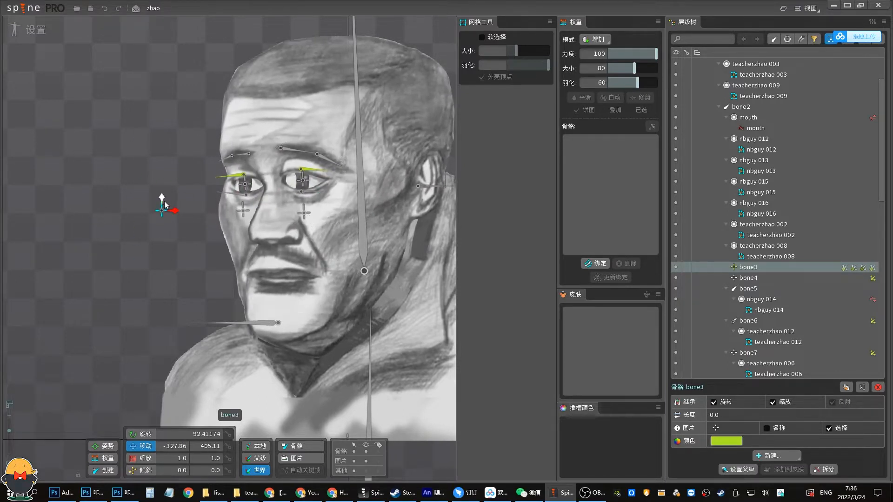
Create a child bone under bone7 and place it at the near mouth corner, about -52, 293.
left_click(309, 216)
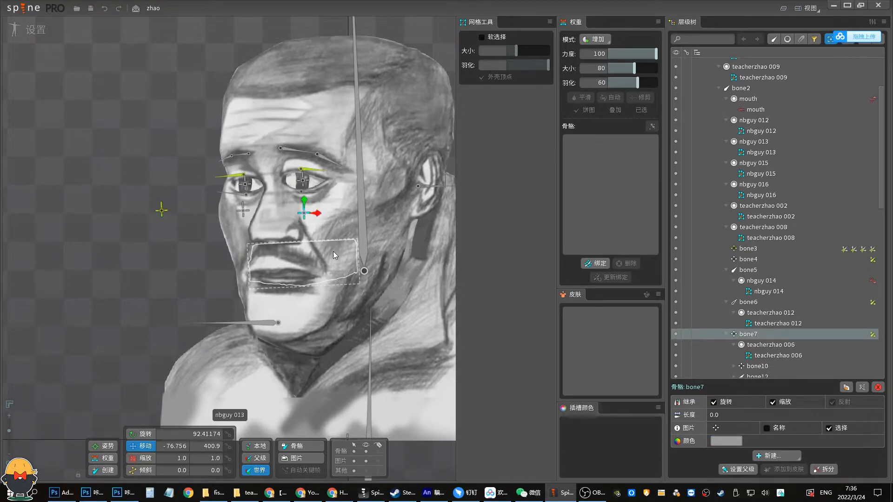
left_click(329, 240)
left_click_drag(329, 251, 319, 278)
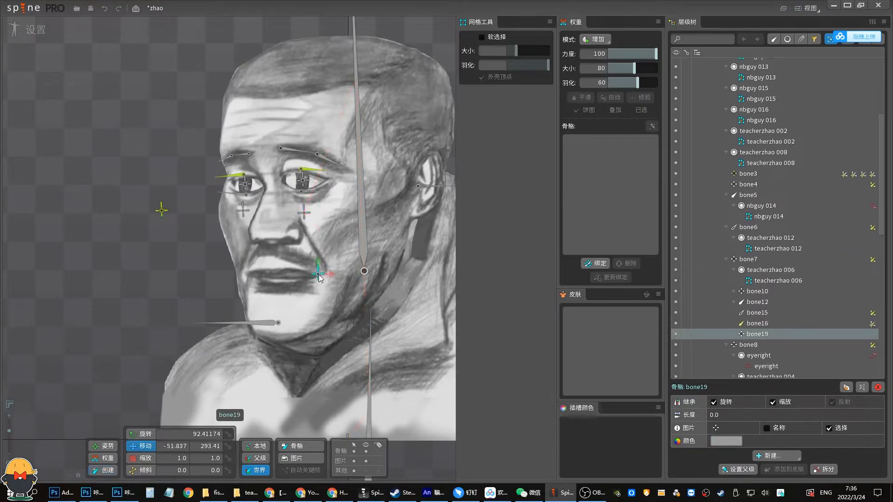
Create a child bone under bone8 at the far mouth corner, about -172, 291, and test it by temporarily moving bone3.
left_click(243, 211)
key("n")
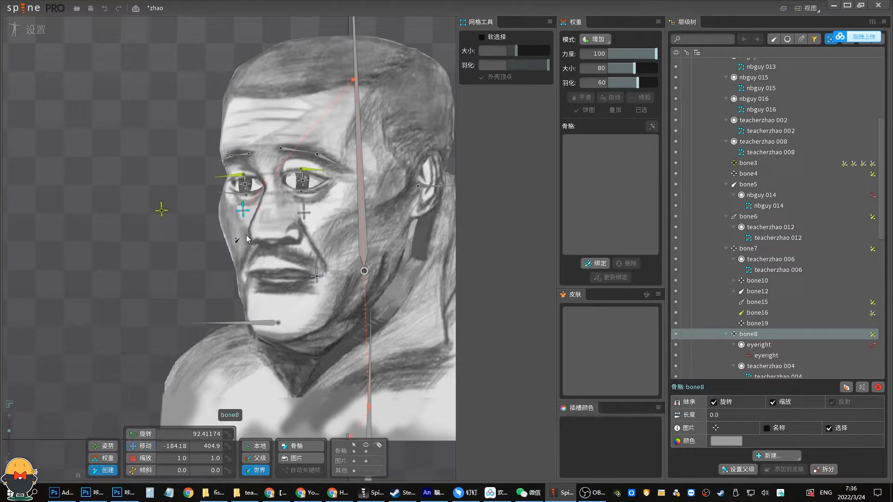
left_click(251, 238)
key("v")
left_click_drag(250, 237, 250, 275)
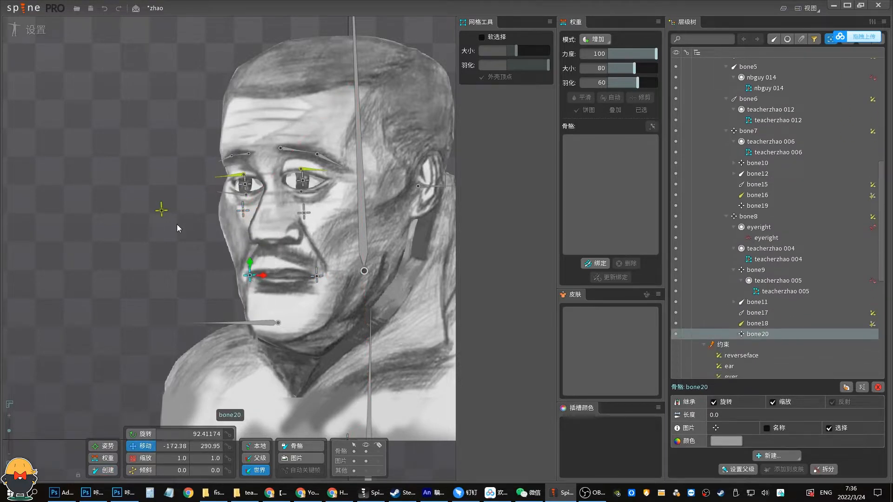
left_click_drag(168, 214, 318, 205)
key("ctrl+z")
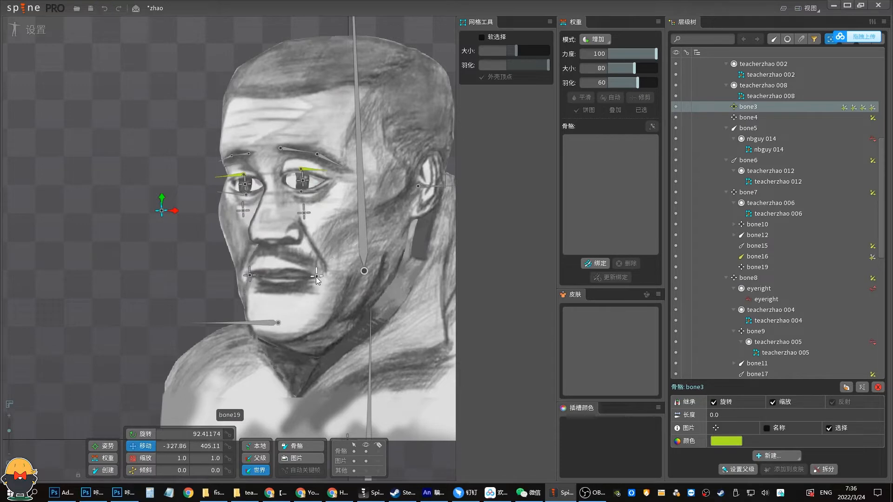
Bind the jaw mesh nbguy 016 to the mouth-corner bones bone19 and bone20.
left_click(304, 316)
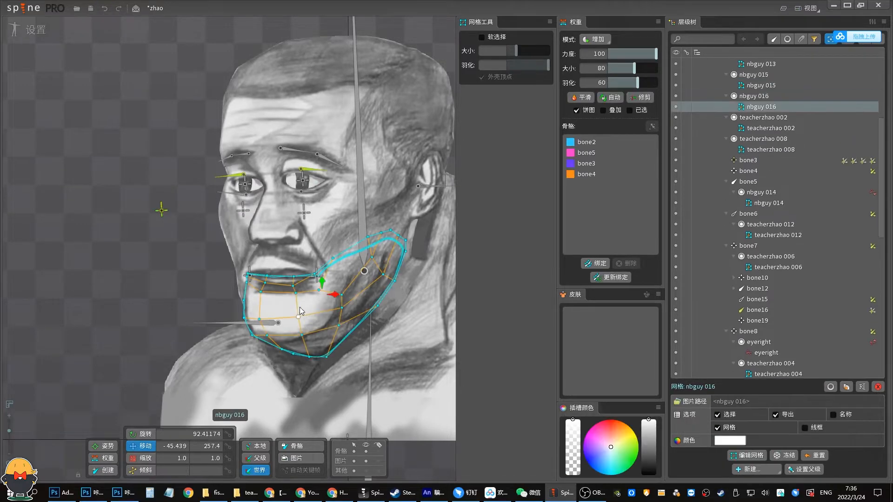
left_click(596, 264)
left_click(305, 297)
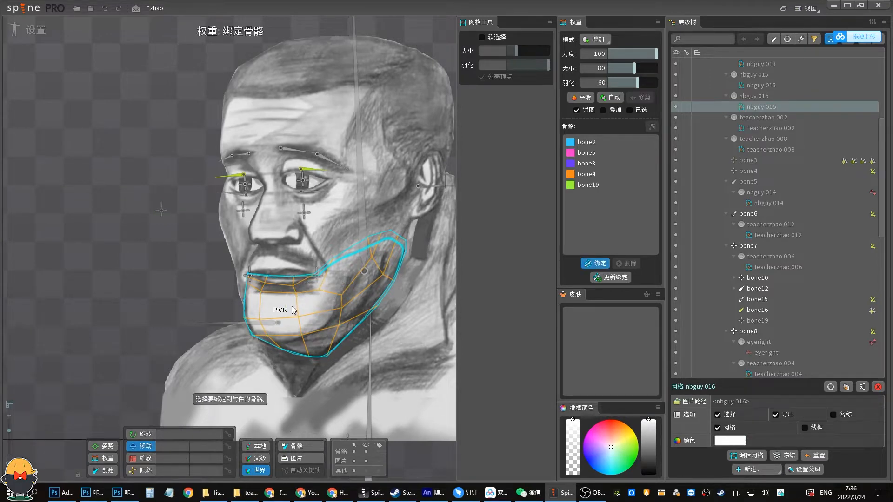
left_click(261, 280)
key("Escape")
key("Escape")
Bind the upper face mesh nbguy 015 to the mouth-corner bones bone19 and bone20.
left_click(335, 136)
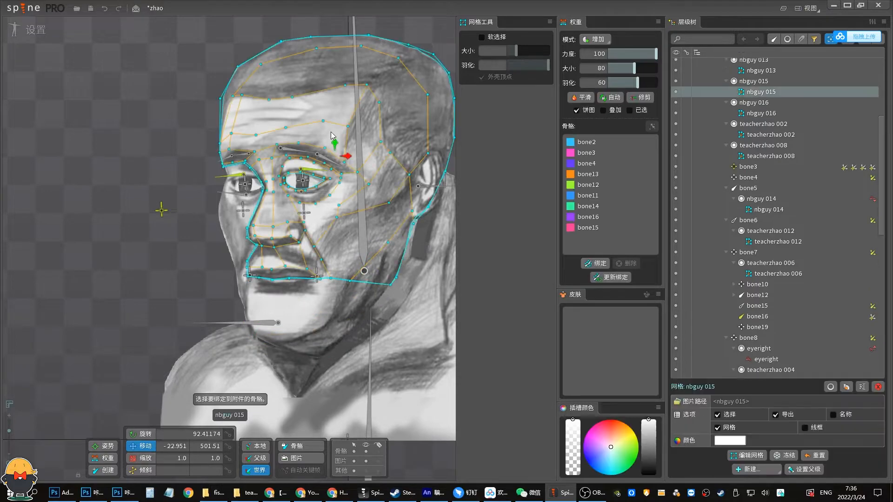
left_click(596, 263)
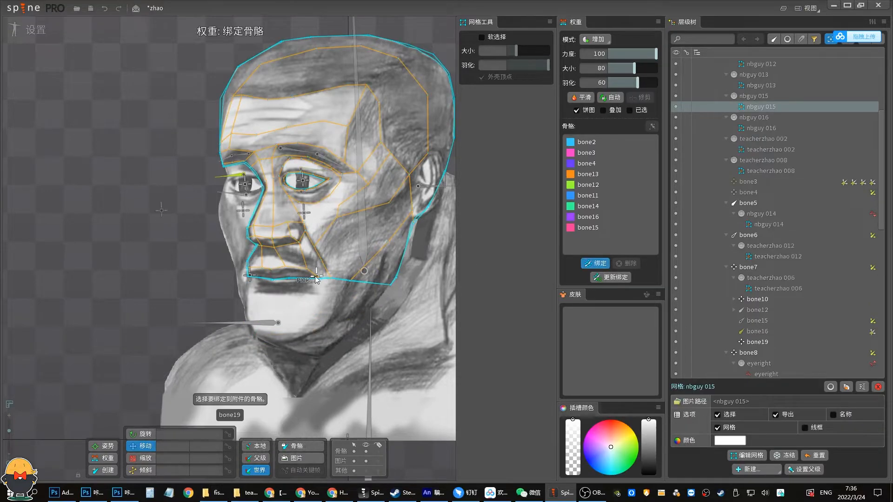
left_click(318, 277)
left_click(249, 277)
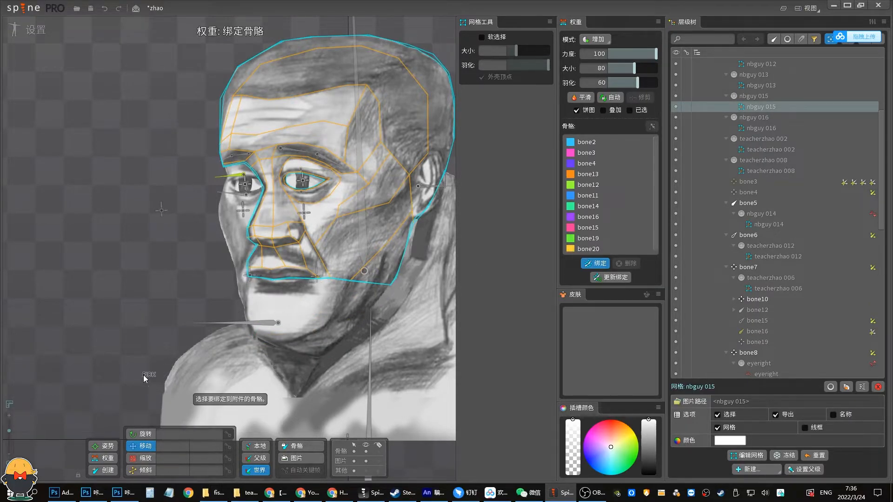
Inspect the bone weights on the vertices of the jaw mesh nbguy 016 with the Weights tool, and deselect it.
left_click(105, 461)
key("Escape")
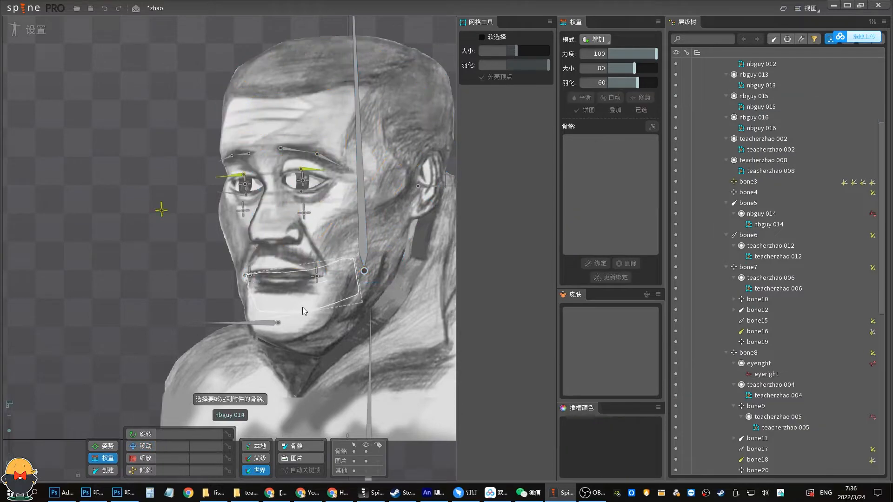
left_click(308, 316)
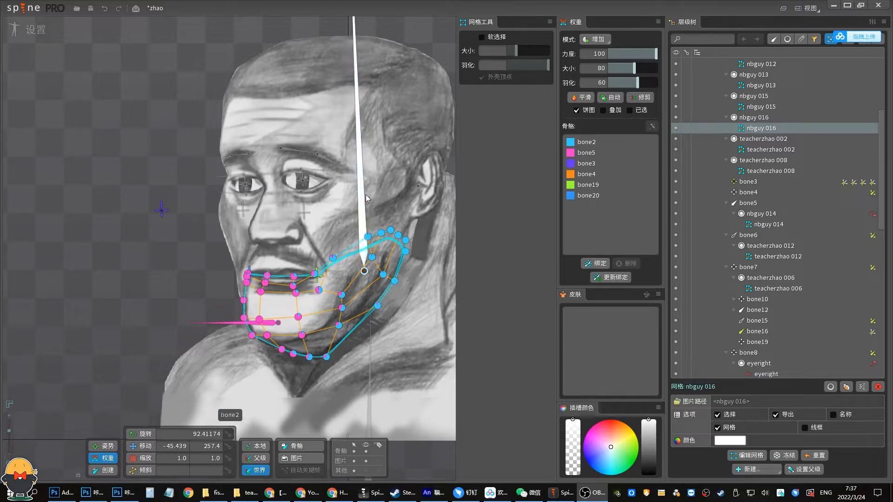
left_click_drag(360, 117, 270, 133)
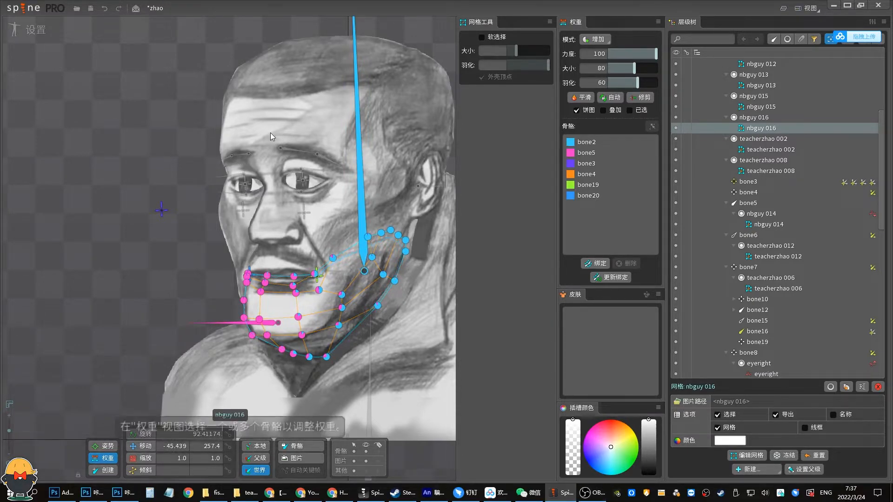
key("space")
Try rotating bone2 to check the head with the newly bound mouth-corner bones, and restore its pose.
left_click_drag(357, 117, 371, 105)
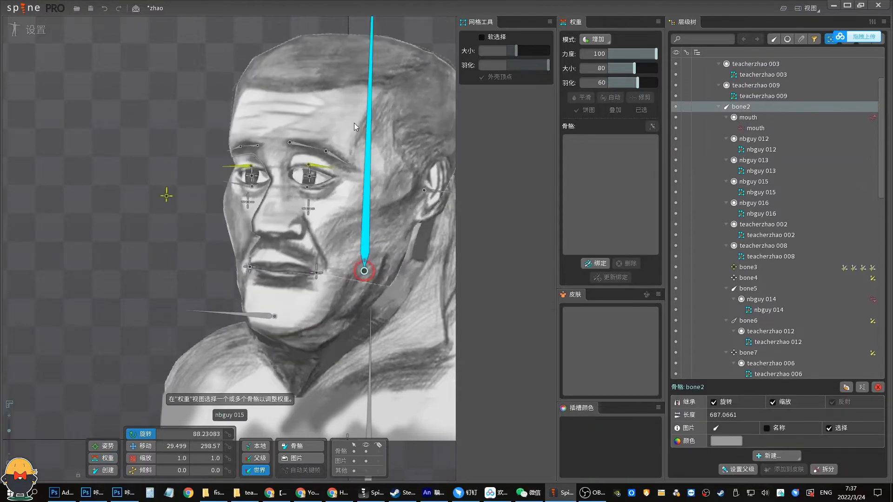
key("ctrl+z")
left_click_drag(361, 136, 346, 100)
left_click_drag(293, 98, 349, 144)
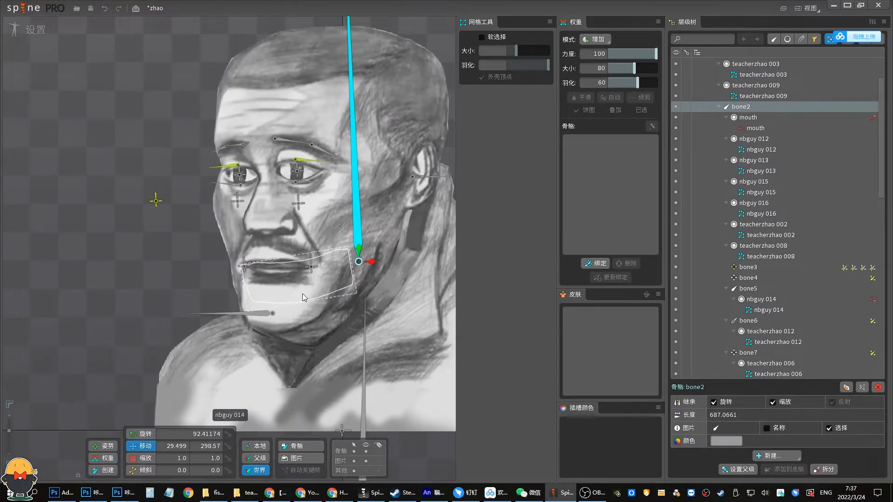
Paint bone19's weight onto the jaw mesh nbguy 016 around its mouth corner with strength 19.8 and brush size 25.25.
left_click(330, 296)
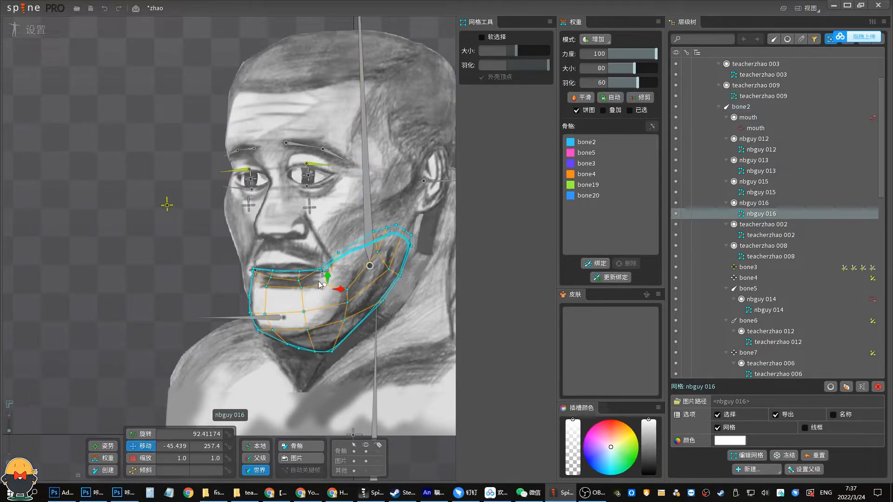
left_click(103, 458)
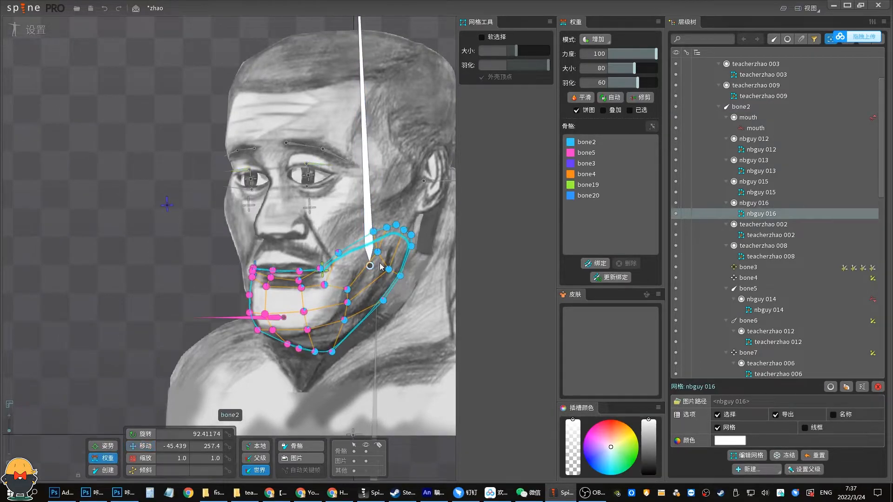
left_click_drag(9, 431, 8, 428)
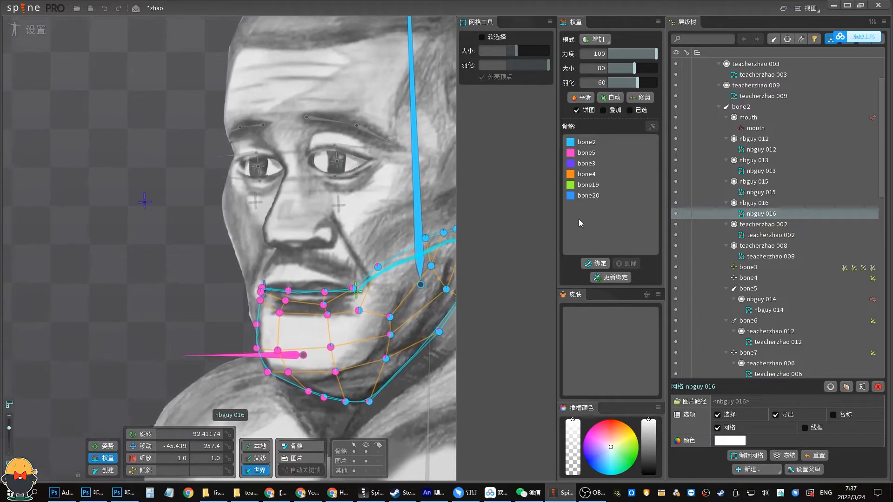
left_click(587, 186)
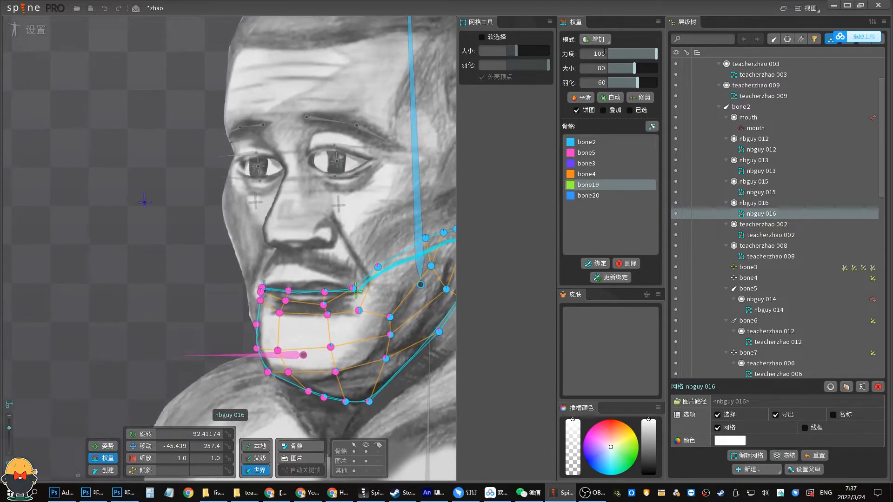
mouse_move(655, 54)
left_mouse_down()
mouse_move(611, 58)
mouse_move(618, 55)
left_mouse_up()
left_click_drag(635, 68, 617, 68)
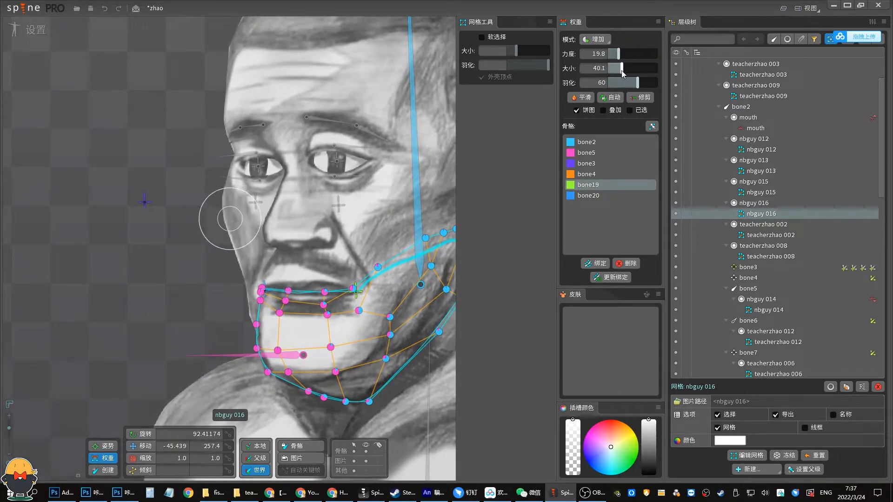
left_click_drag(354, 305, 354, 278)
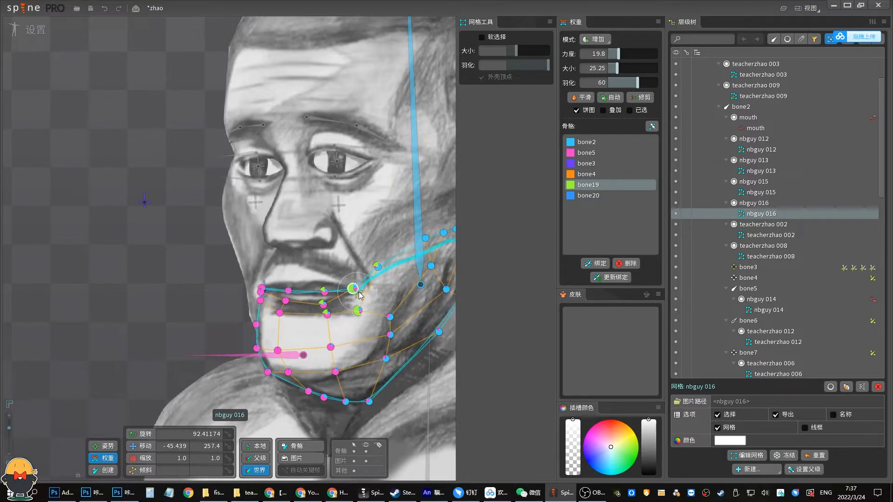
Try moving the mouth-corner bone bone19 to check the jaw mesh's deformation, and undo the move.
left_click(323, 296)
left_click_drag(323, 296, 359, 303)
key("ctrl+z")
Paint bone20's weight onto the jaw mesh nbguy 016 around the opposite mouth corner.
left_click(312, 375)
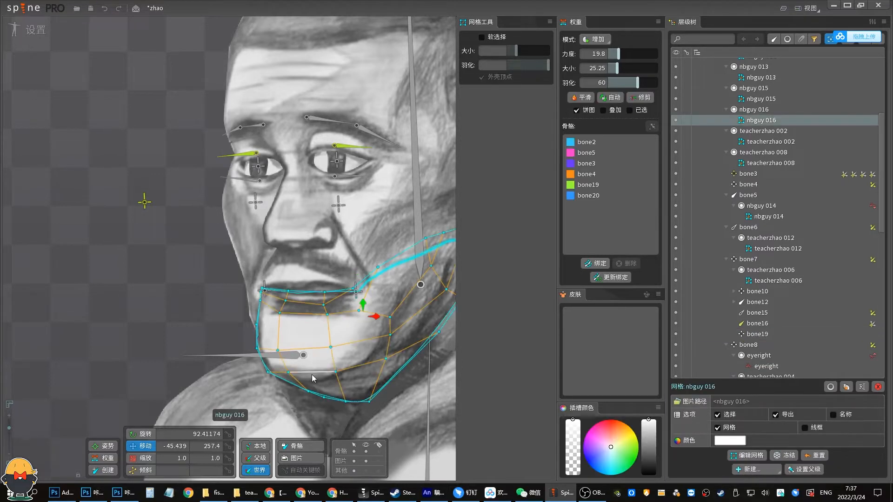
left_click(105, 461)
left_click(588, 196)
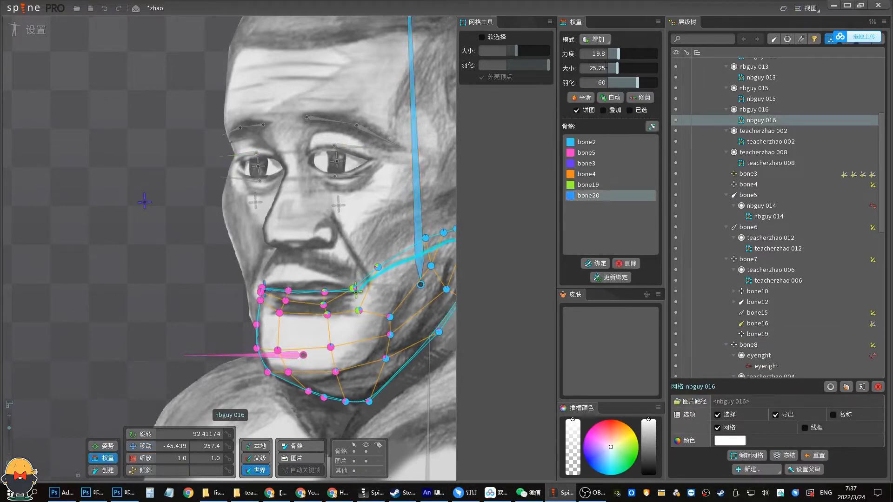
mouse_move(248, 283)
left_mouse_down()
mouse_move(269, 292)
mouse_move(253, 271)
mouse_move(277, 286)
mouse_move(254, 273)
mouse_move(255, 310)
left_mouse_up()
Try moving the mouth-corner bone bone20 to check the jaw and side-face meshes, and undo the move.
double_click(260, 275)
key("ctrl+z")
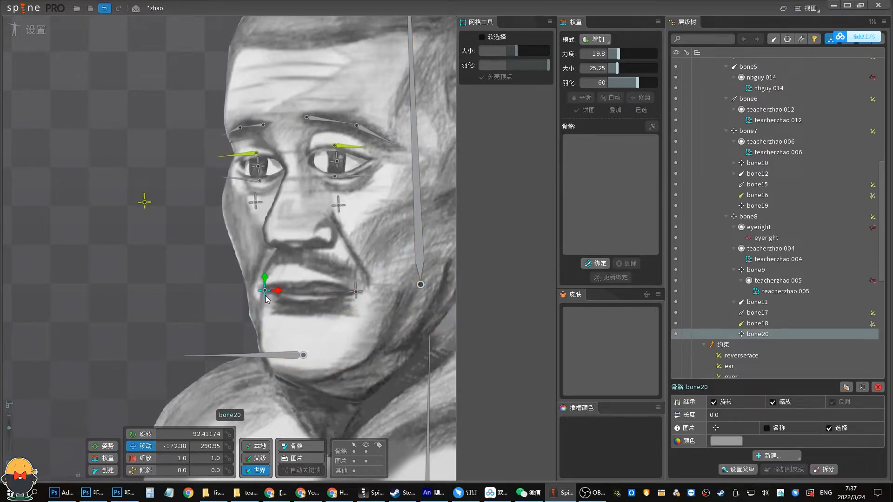
key("ctrl+z")
left_click(332, 349)
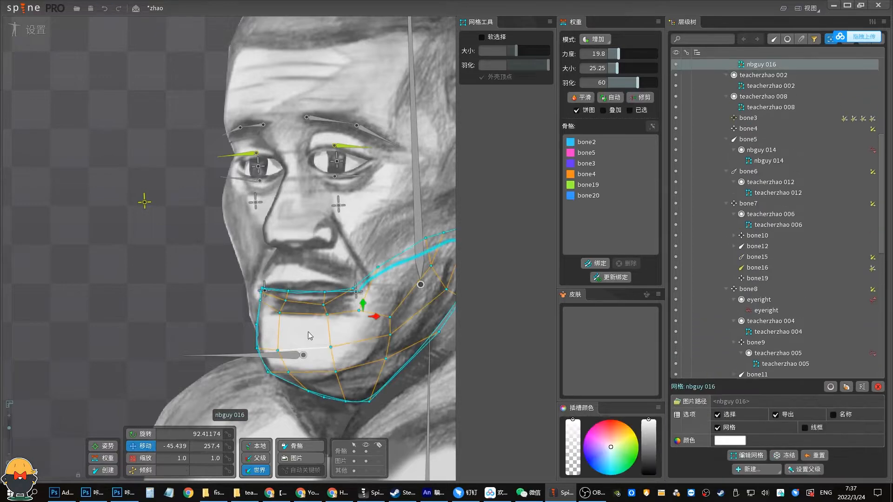
key("space")
left_click(264, 292)
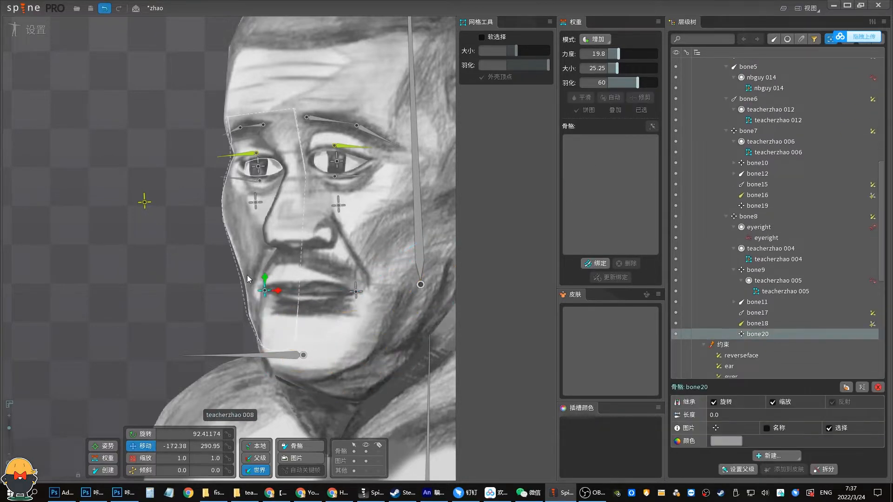
Add vertices and edges around the mouth corner to the side-face mesh teacherzhao 008.
left_click(238, 245)
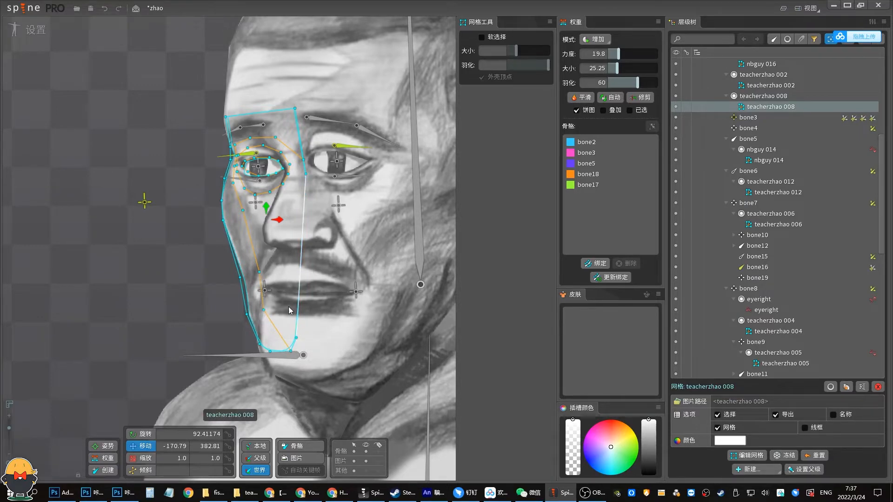
key("space")
left_click(247, 264)
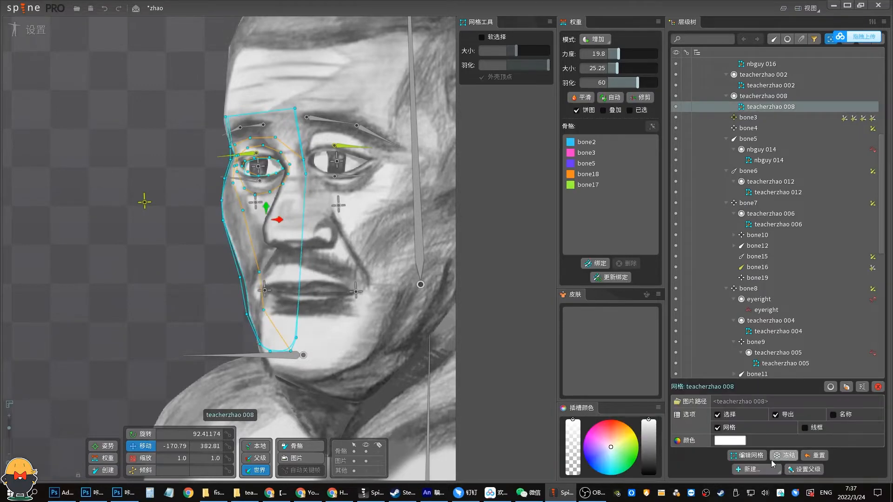
left_click(745, 456)
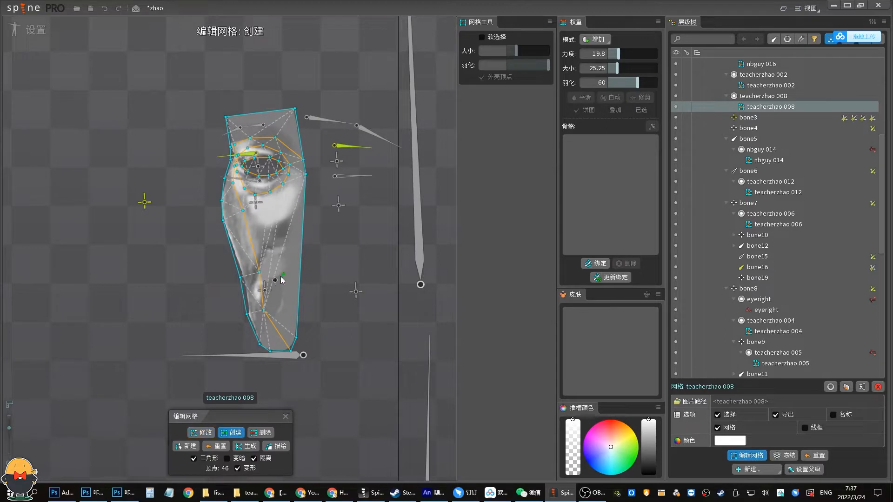
left_click_drag(264, 291, 291, 272)
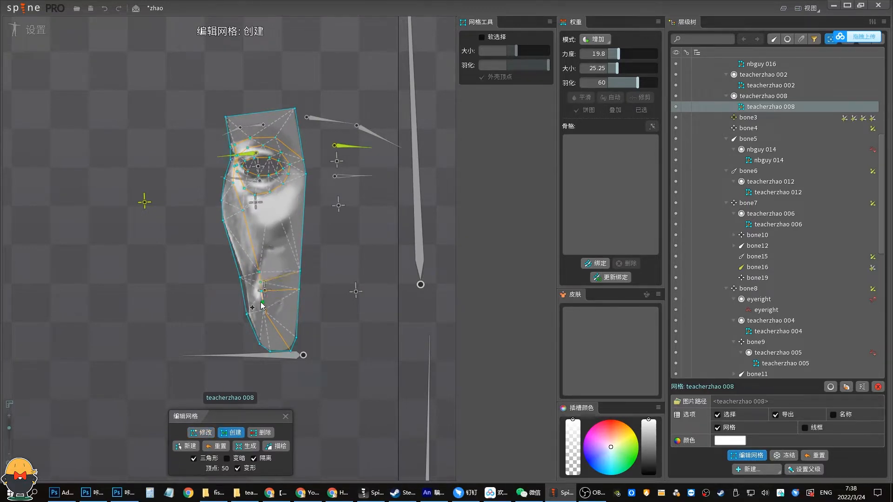
left_click_drag(264, 303, 298, 310)
left_click(202, 432)
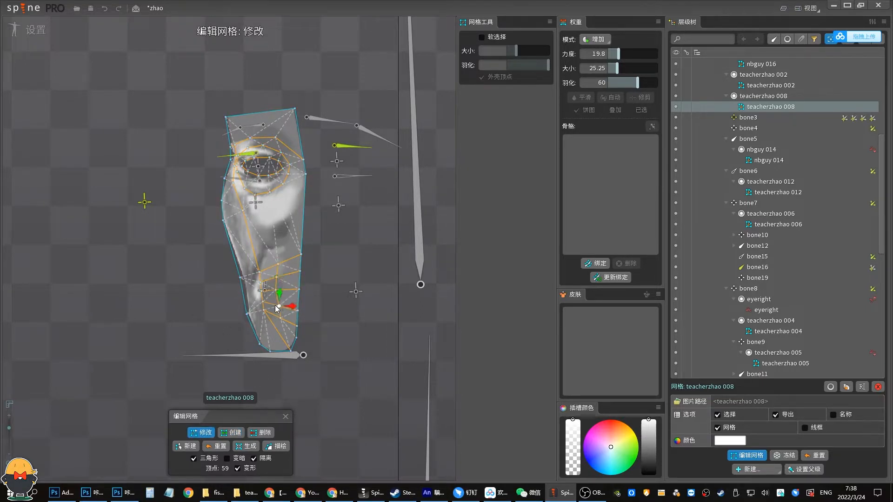
left_click(285, 417)
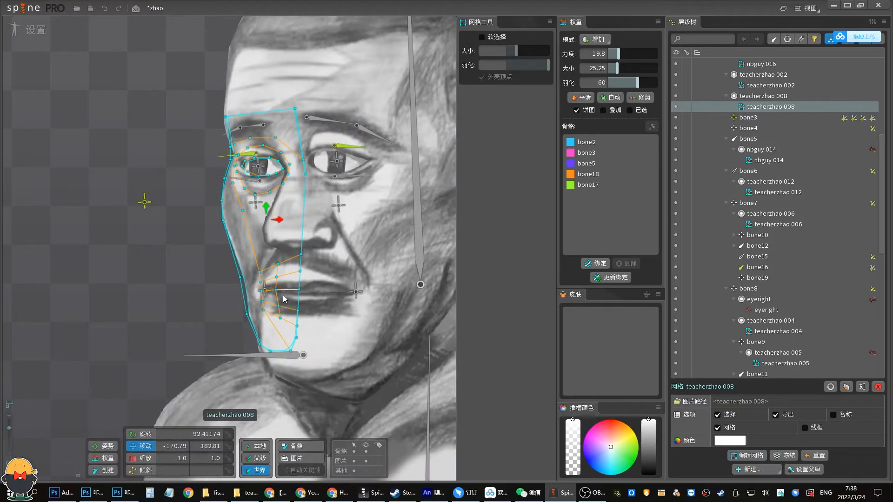
Add more vertices and edges to mesh teacherzhao 008 between the mouth corner and the outer cheek contour.
left_click(749, 456)
left_click(231, 433)
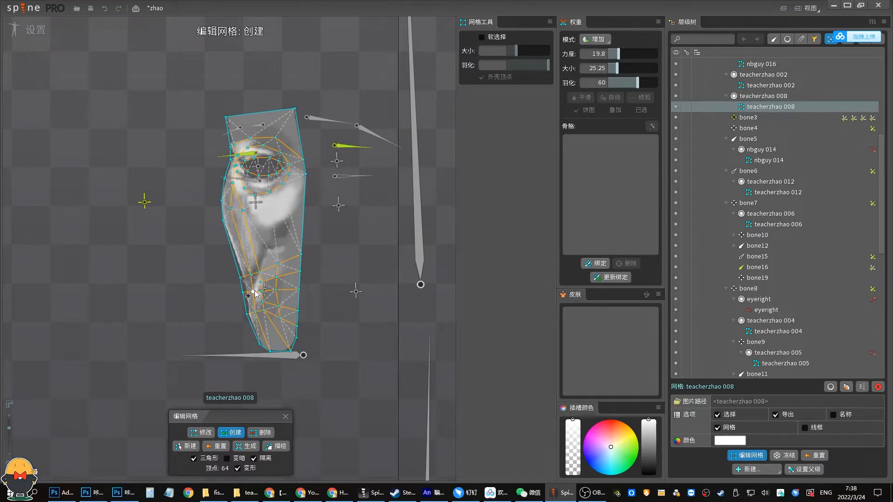
left_click(285, 416)
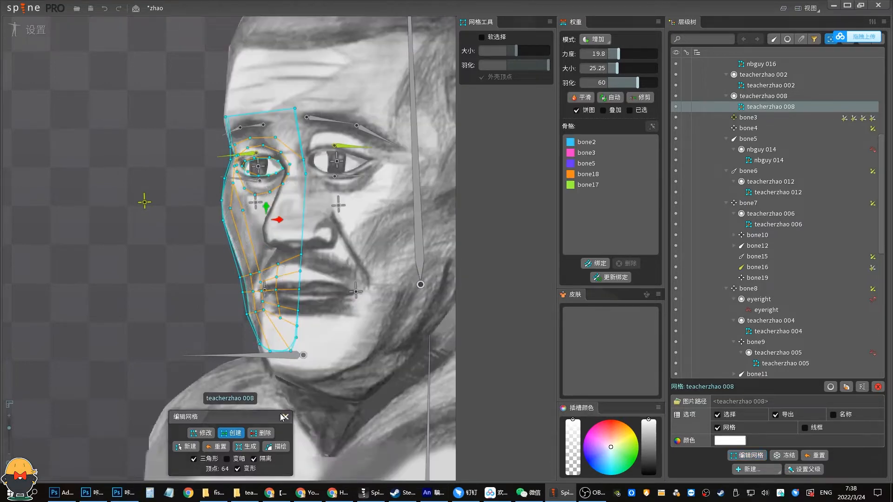
Bind mesh teacherzhao 008 to bone20 and paint that bone's weight onto the vertices around the mouth corner.
left_click(583, 263)
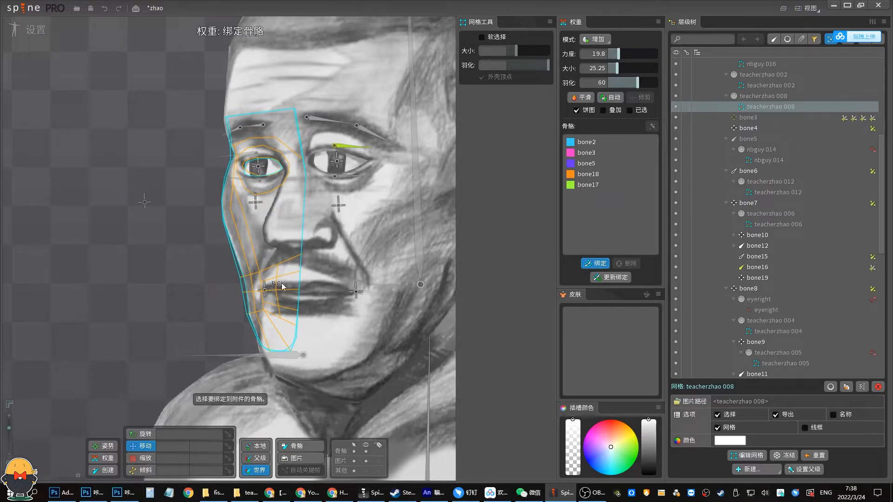
left_click(263, 293)
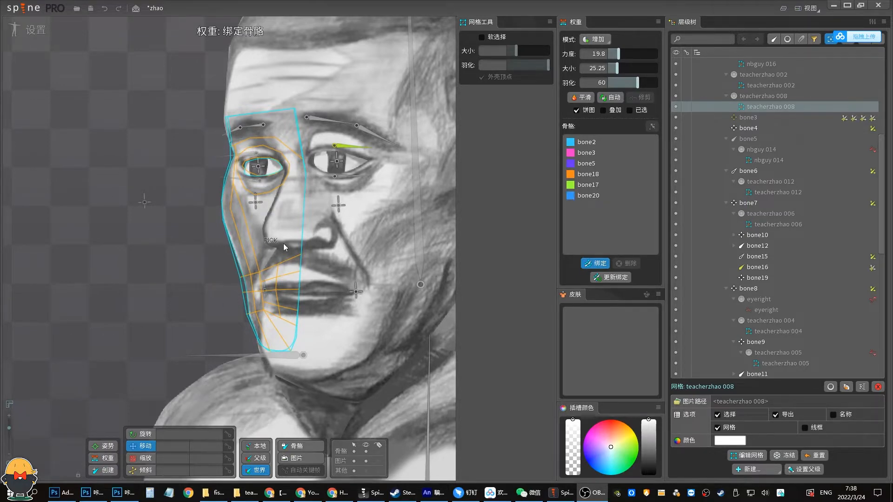
key("Return")
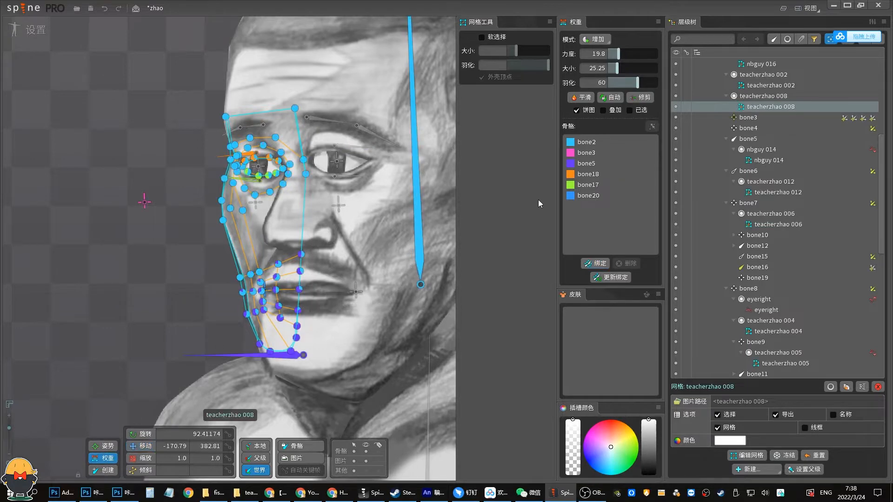
left_click(587, 195)
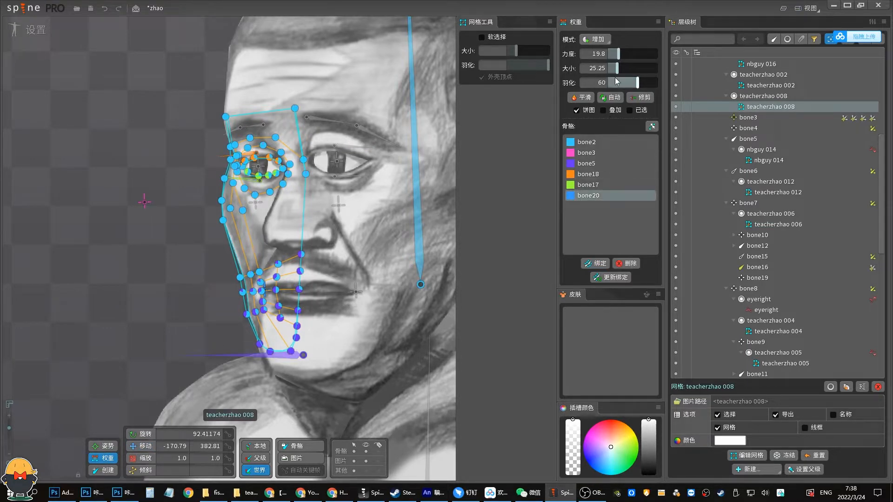
mouse_move(280, 298)
left_mouse_down()
mouse_move(270, 293)
mouse_move(276, 300)
left_mouse_up()
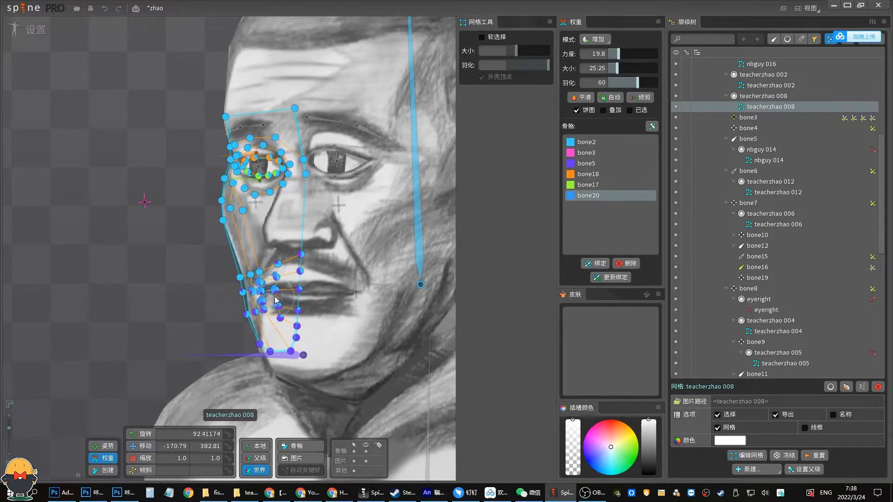
Test the side-face mesh's new weights by moving bone20, and restore the bone's position.
key("space")
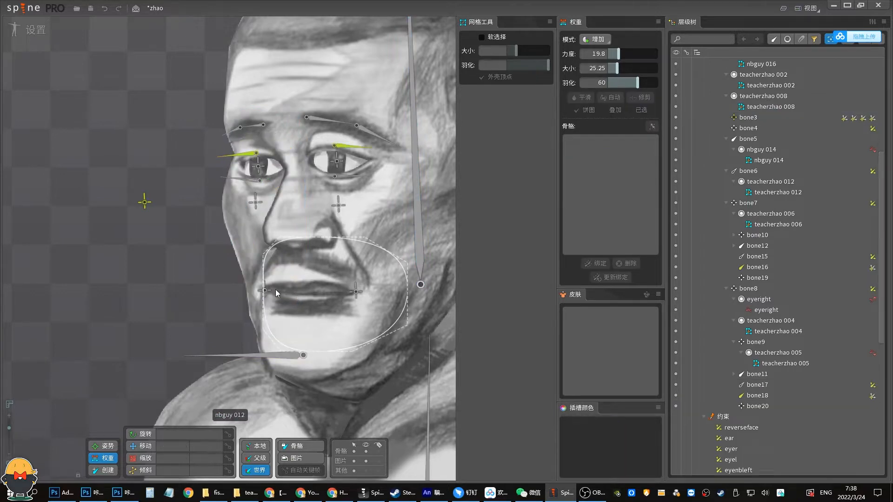
left_click(264, 293)
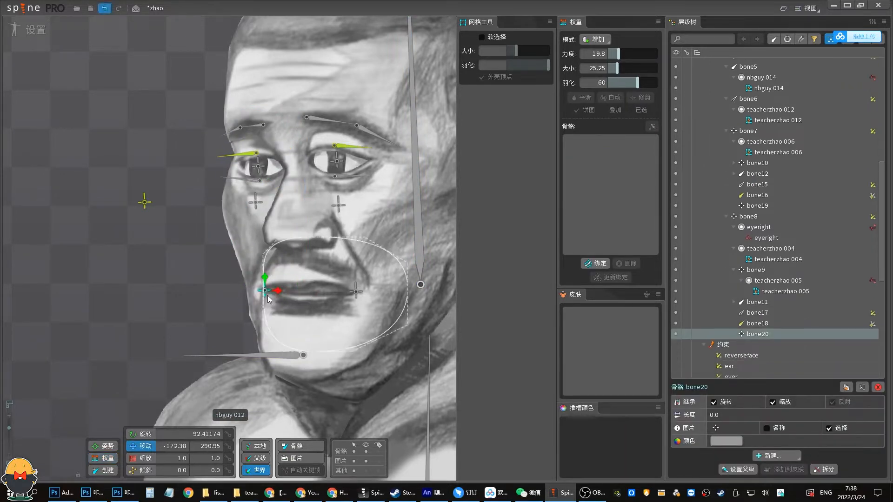
left_click_drag(264, 294, 263, 296)
Paint the weights of bone20 and bone19 onto the upper face mesh nbguy 015 around their respective mouth corners.
left_click(402, 203)
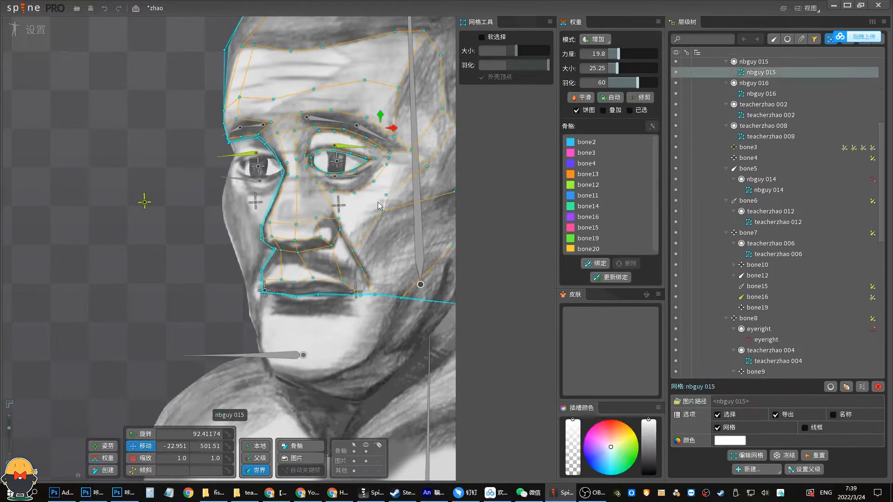
left_click(598, 264)
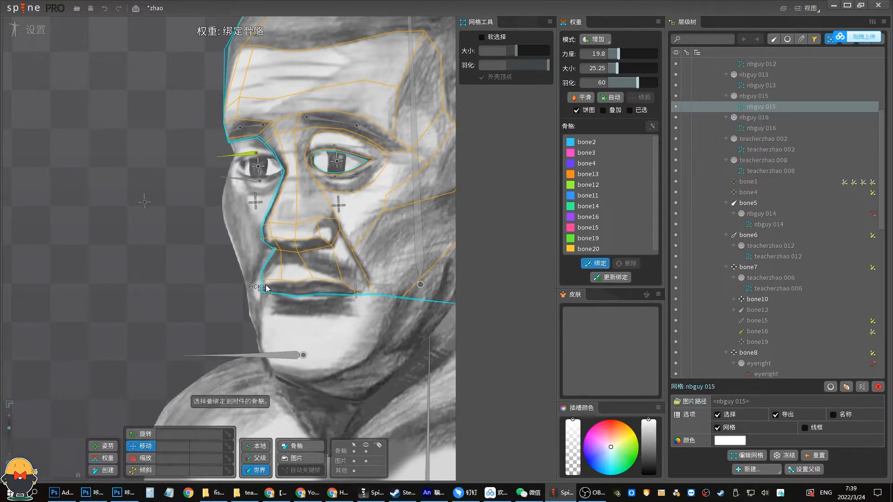
left_click(589, 249)
left_click_drag(254, 309, 257, 294)
left_click(585, 239)
mouse_move(366, 302)
left_mouse_down()
mouse_move(343, 295)
mouse_move(349, 312)
mouse_move(371, 291)
mouse_move(353, 308)
mouse_move(321, 297)
mouse_move(354, 301)
left_mouse_up()
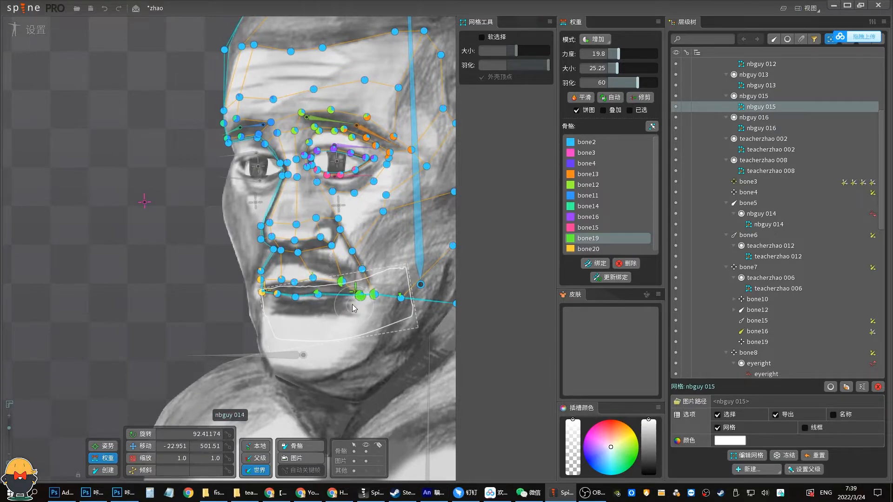
Check the mouth-corner bones bone19 and bone20 on the weighted face, and save the project.
left_click(357, 291)
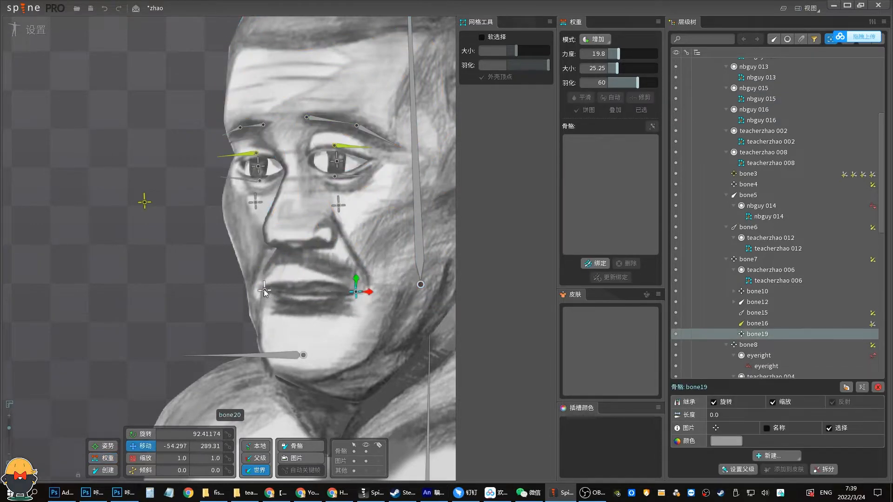
left_click(264, 292)
key("ctrl+s")
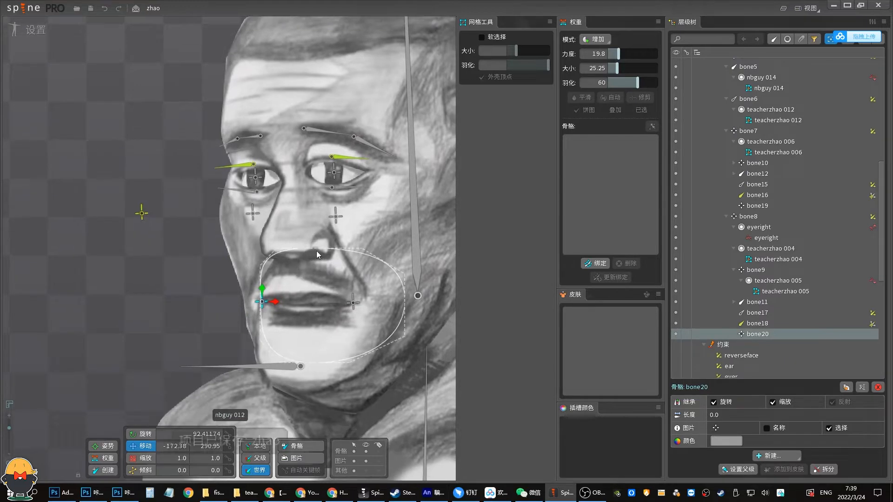
Try moving a mouth-corner control to check the facial deformation, and undo the move.
left_click_drag(316, 252, 298, 255)
left_click_drag(300, 195, 300, 202)
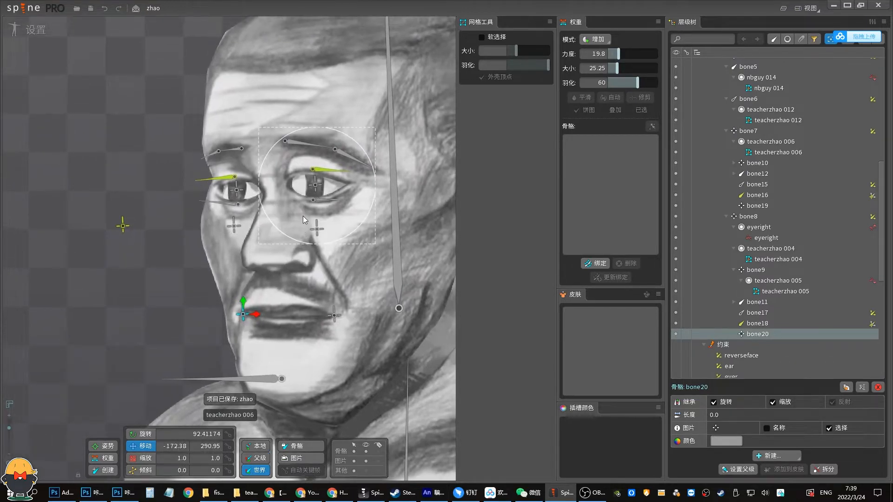
left_click_drag(358, 219, 328, 210)
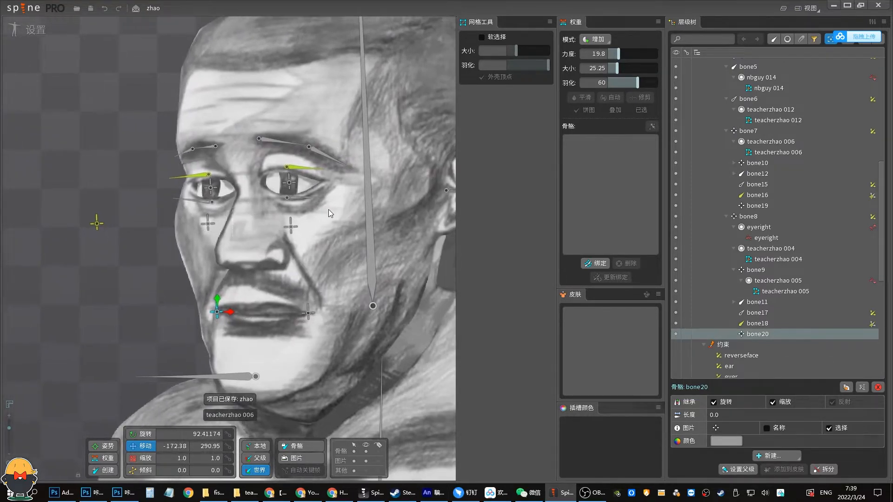
left_click_drag(222, 256, 272, 265)
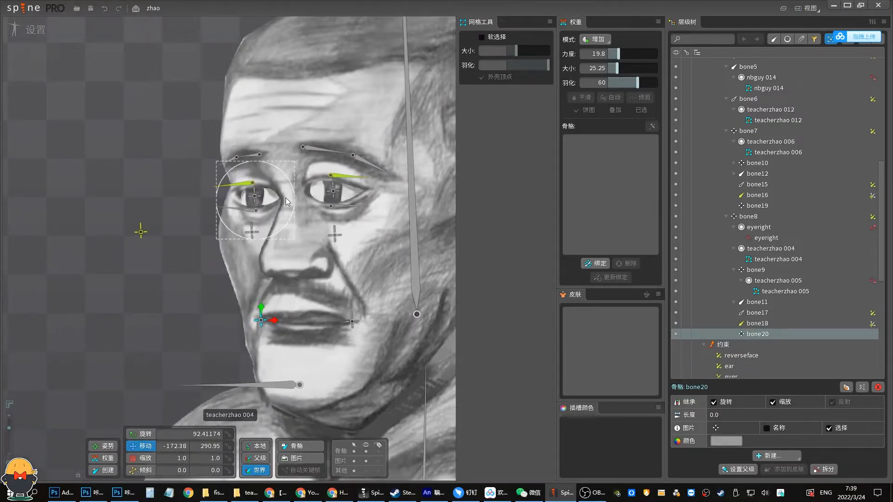
left_click_drag(353, 237, 334, 222)
mouse_move(249, 291)
left_mouse_down()
mouse_move(252, 309)
mouse_move(250, 278)
left_mouse_up()
key("ctrl+z")
Try opening the jaw and moving the mouth-corner bones bone19 and bone20 inward, and undo the moves.
left_click_drag(300, 263, 309, 221)
left_click_drag(286, 323, 280, 349)
key("ctrl+z")
key("ctrl+z")
left_click(305, 258)
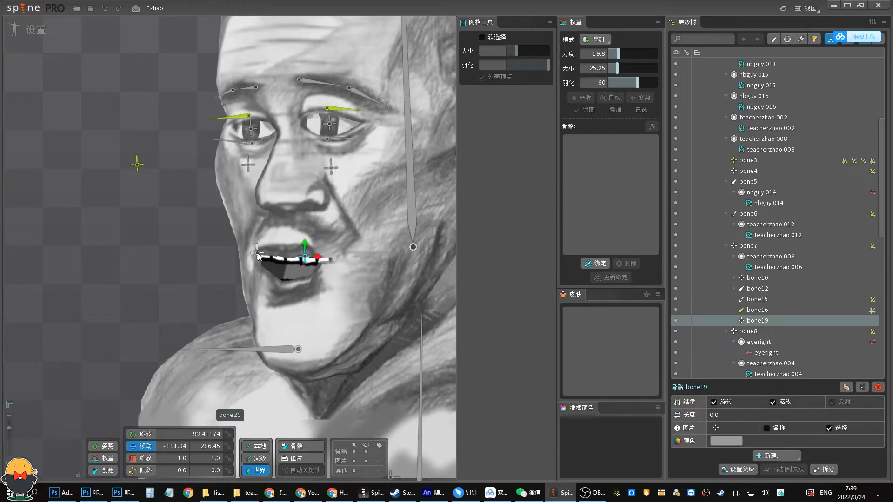
left_click_drag(259, 255, 289, 261)
key("ctrl+z")
key("ctrl+z")
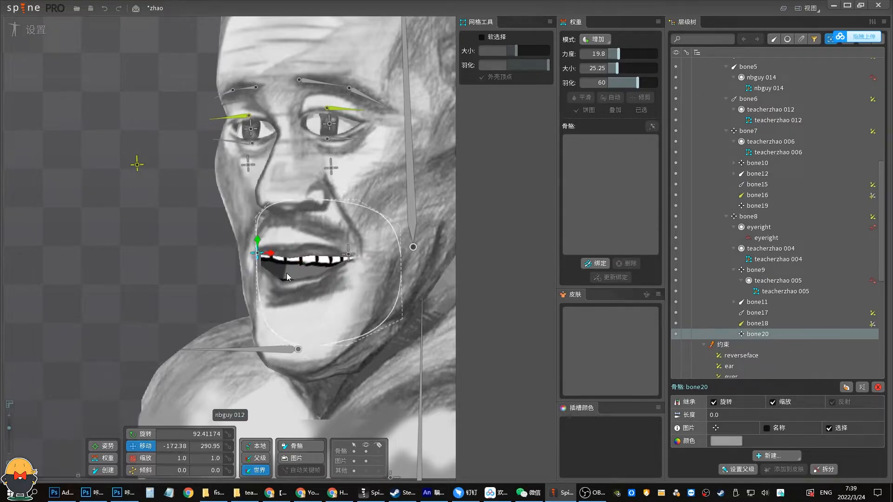
key("ctrl+z")
Add vertices to the mouth clipping polygon along its upper, outer and lower edges around bone20's mouth corner.
left_click(103, 458)
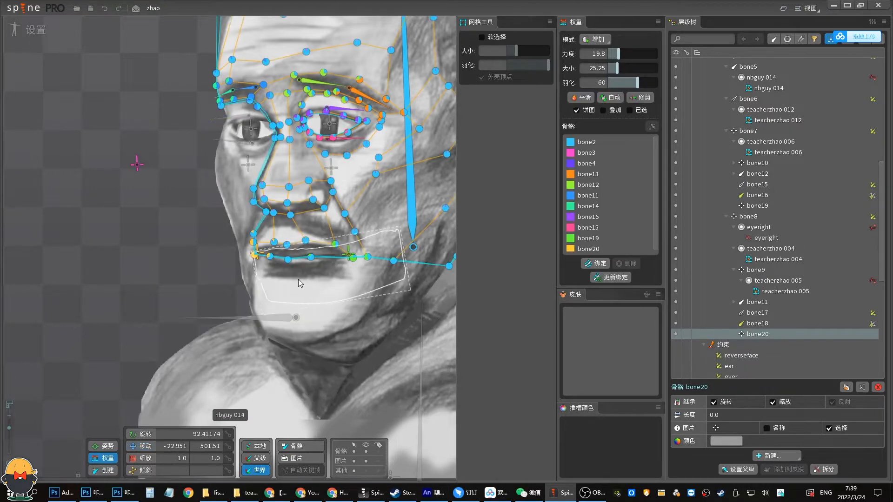
left_click(282, 247)
scroll(744, 140, "up", 2)
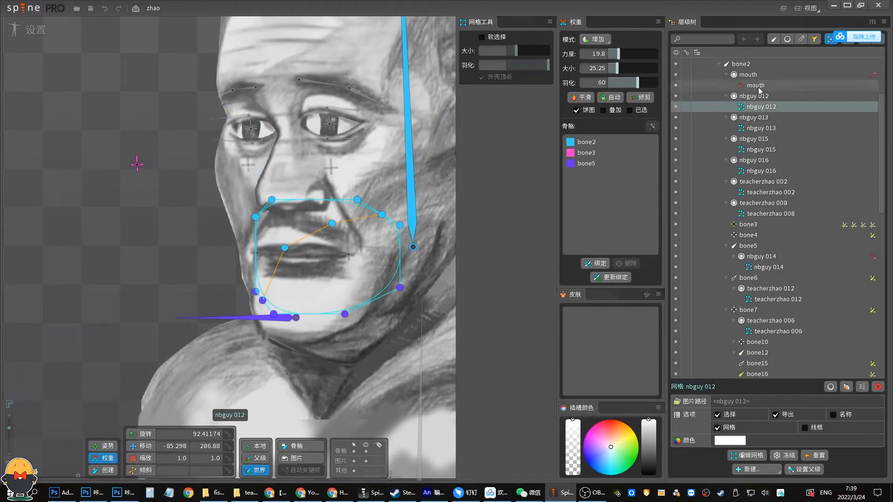
left_click(703, 87)
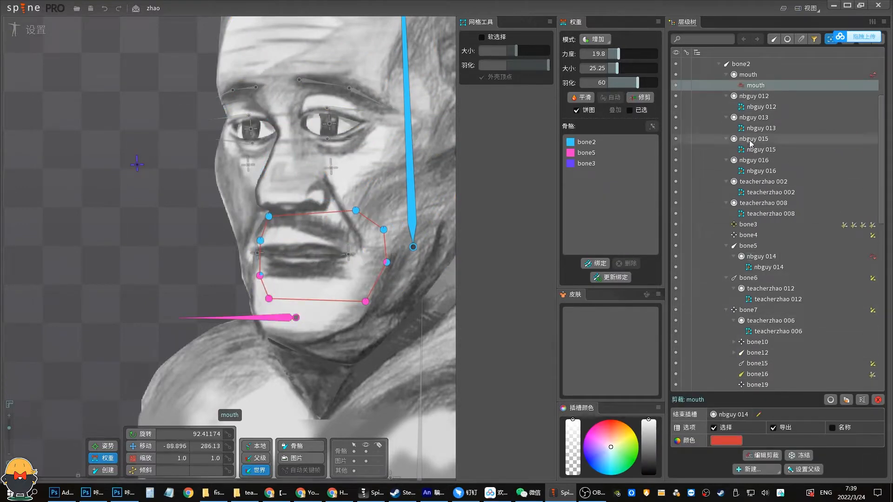
left_click(763, 455)
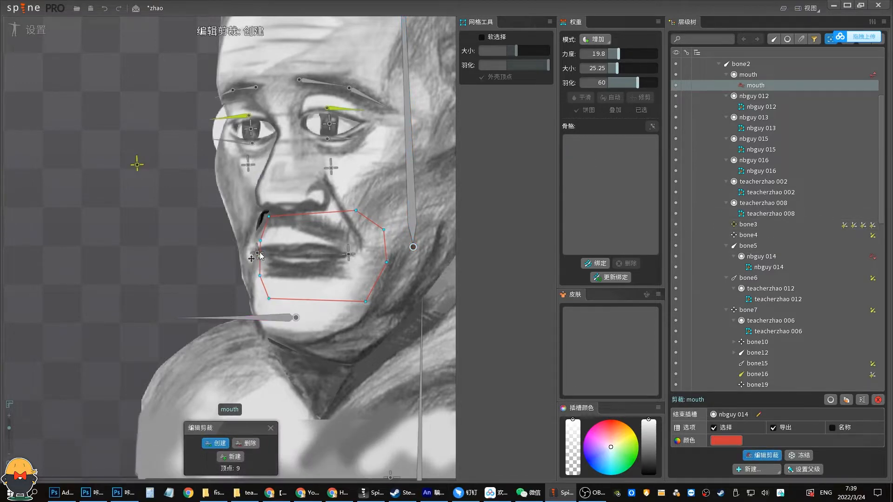
left_click(264, 289)
left_click(286, 299)
left_click(271, 430)
Bind bone20 to the mouth clipping attachment and paint its weight on the vertices near that mouth corner.
left_click(596, 264)
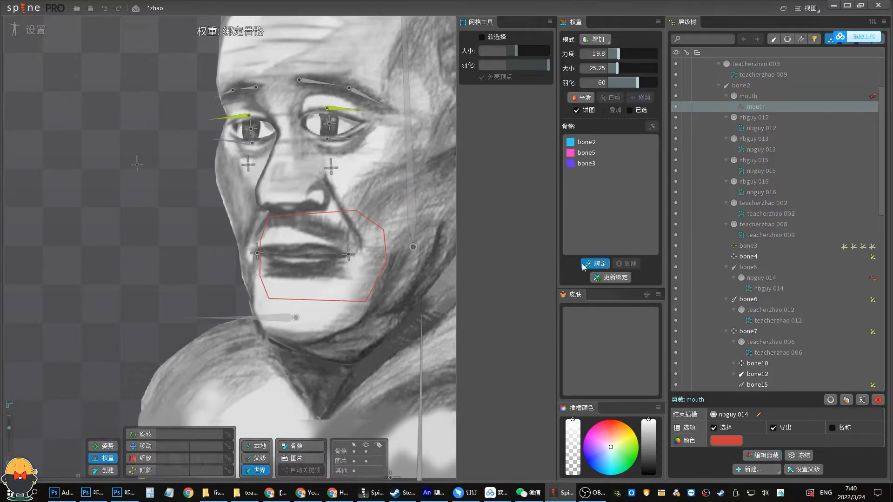
left_click(257, 255)
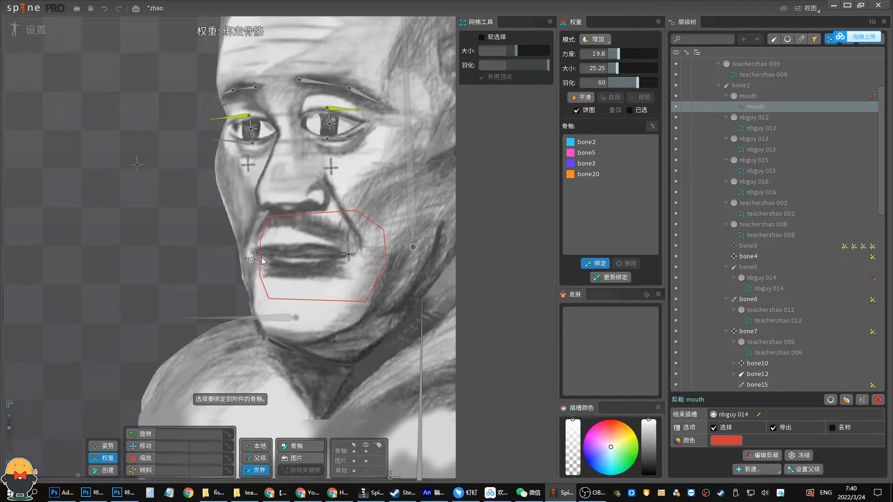
key("Return")
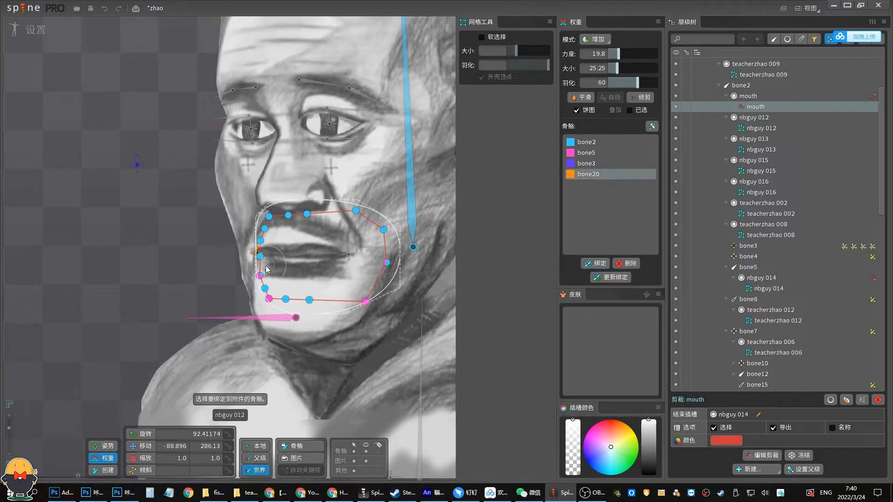
mouse_move(268, 269)
left_mouse_down()
mouse_move(265, 232)
mouse_move(262, 264)
mouse_move(299, 251)
mouse_move(247, 250)
mouse_move(249, 268)
mouse_move(290, 249)
mouse_move(274, 267)
left_mouse_up()
key("Escape")
key("Escape")
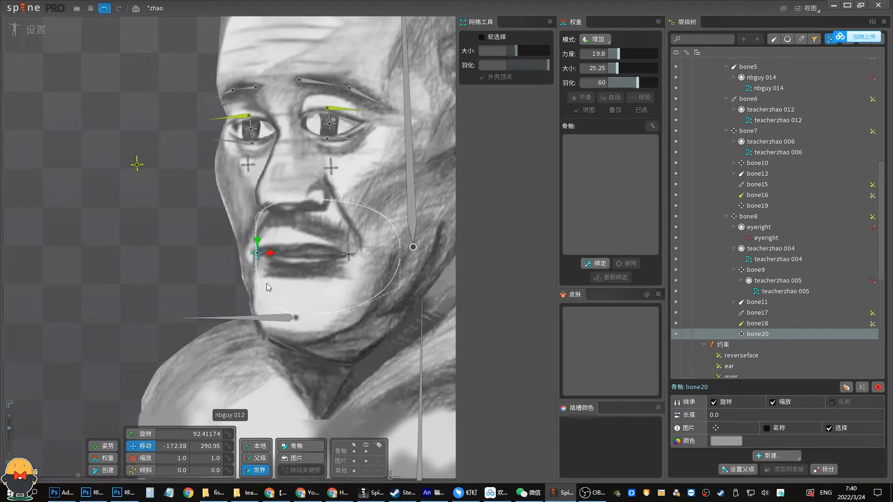
Test the clipping weights by lowering the jaw bone and moving bone20 inward, and undo the test.
left_click_drag(282, 319, 283, 343)
left_click_drag(256, 255, 306, 262)
key("ctrl+z")
Try moving the mouth-interior mesh nbguy 012 aside and lowering jaw bone5 far down, undoing both moves.
left_click(296, 270)
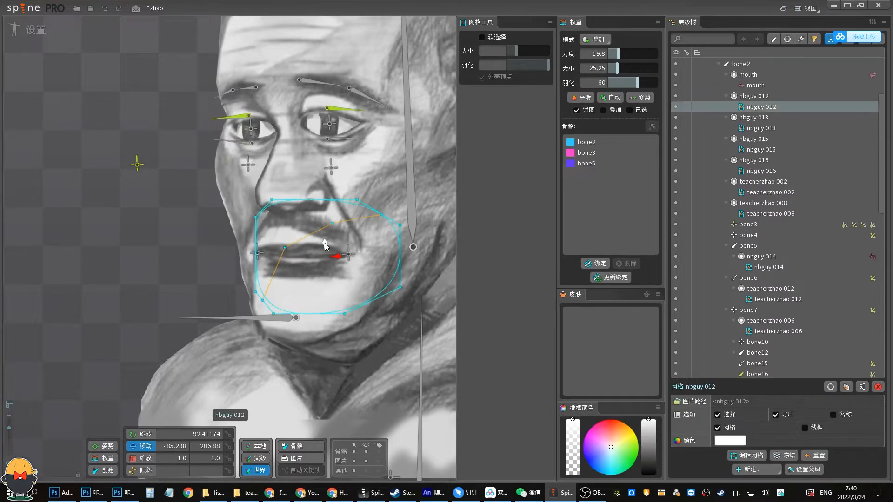
left_click_drag(337, 256, 195, 255)
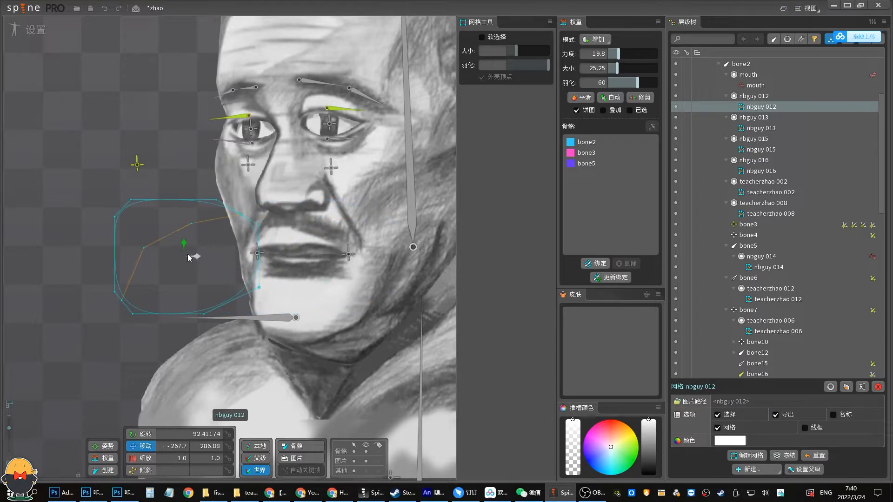
key("ctrl+z")
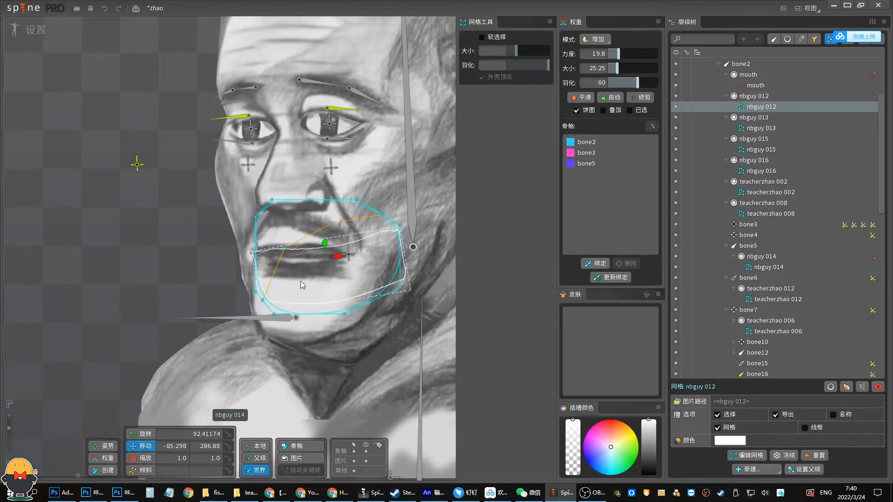
left_click(284, 317)
left_click_drag(288, 336, 291, 428)
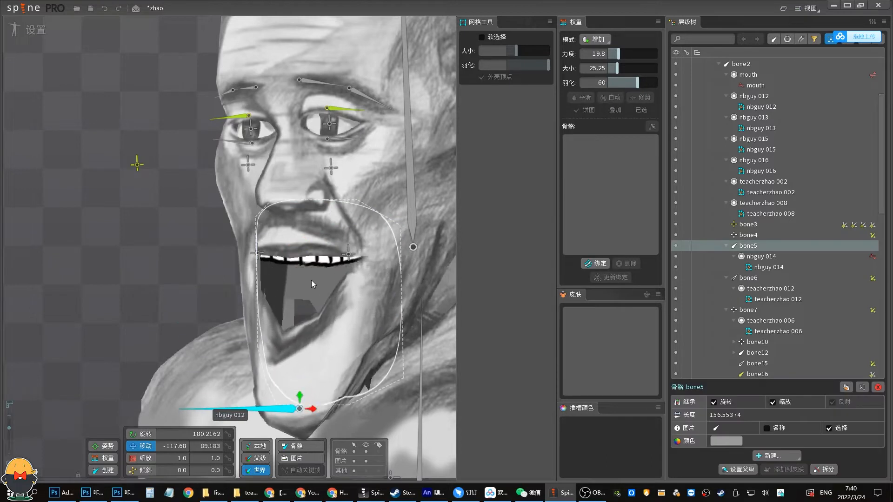
left_click(311, 280)
key("ctrl+z")
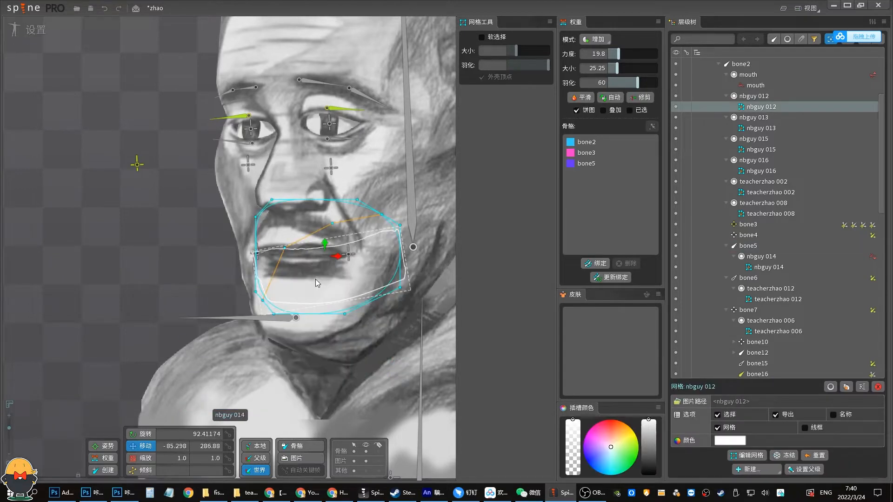
Add vertices to the nbguy 012 mesh along its outer edge and inner curve, and reposition the inner vertex near the mouth corner.
left_click(740, 456)
left_click(255, 231)
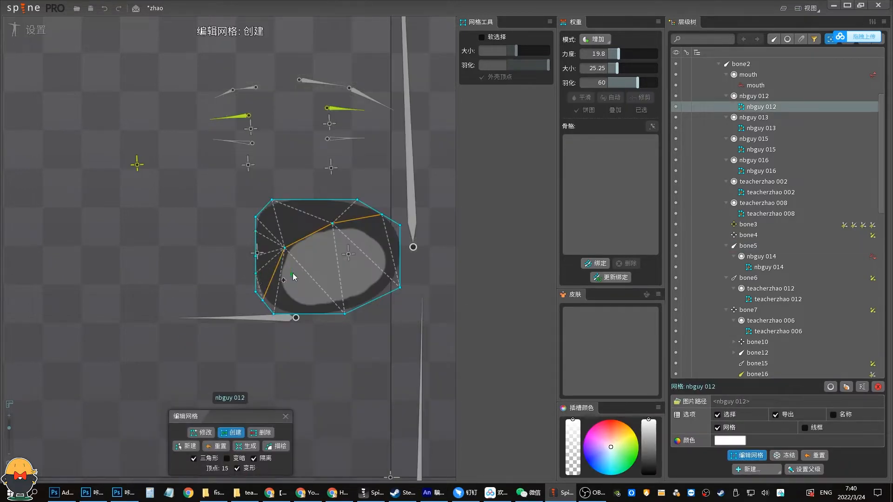
left_click(274, 274)
left_click(307, 236)
left_click(205, 433)
left_click_drag(306, 237, 286, 255)
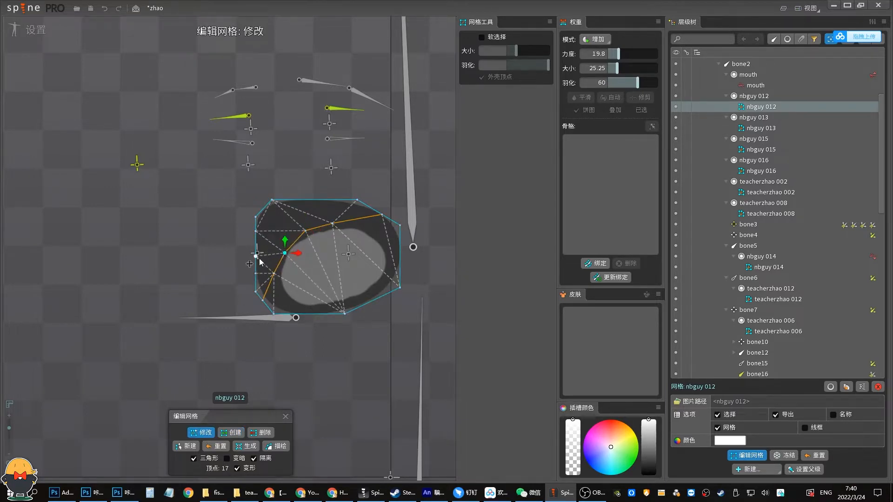
left_click(286, 417)
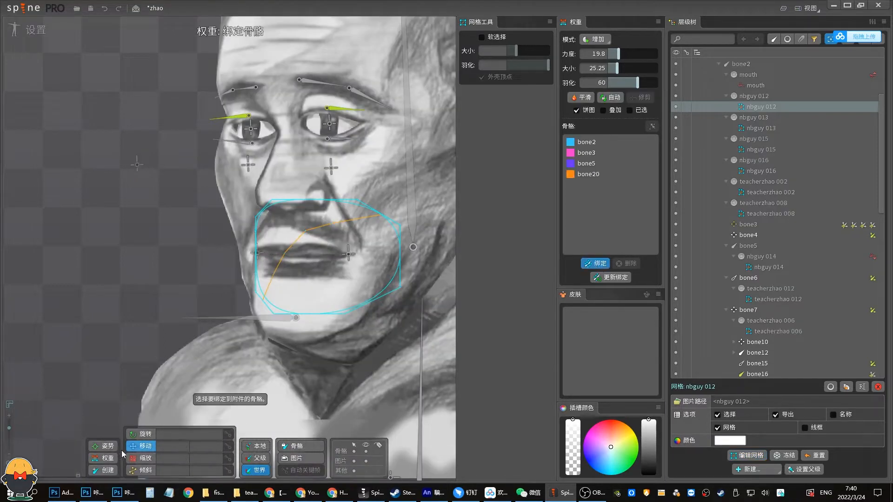
Bind bone20 to the nbguy 012 mesh and paint its weight on the edge vertices at the mouth corner.
left_click(114, 458)
left_click(582, 174)
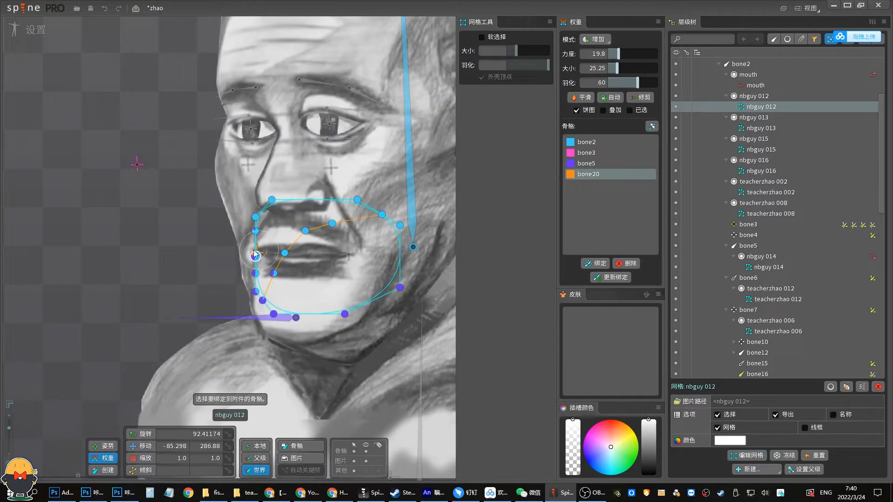
left_click(234, 278)
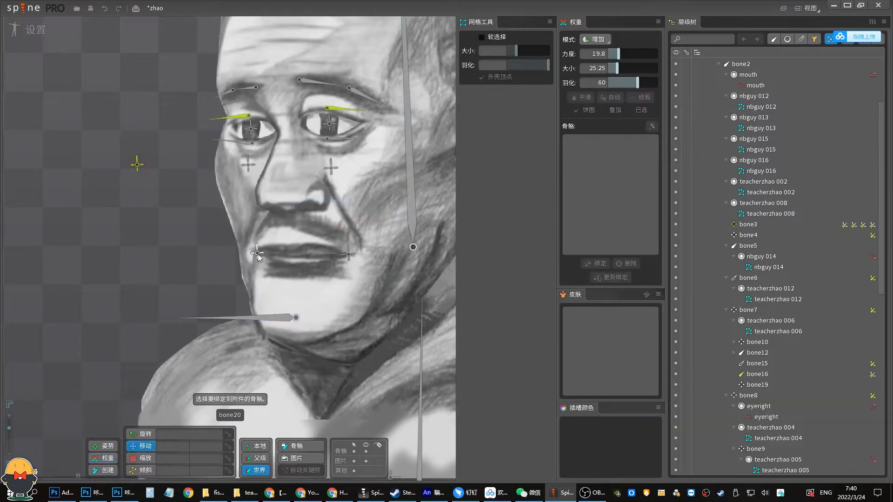
Test the mouth interior by lowering bone5 and moving bone20, undo the moves, and save the project.
left_click_drag(277, 318, 278, 352)
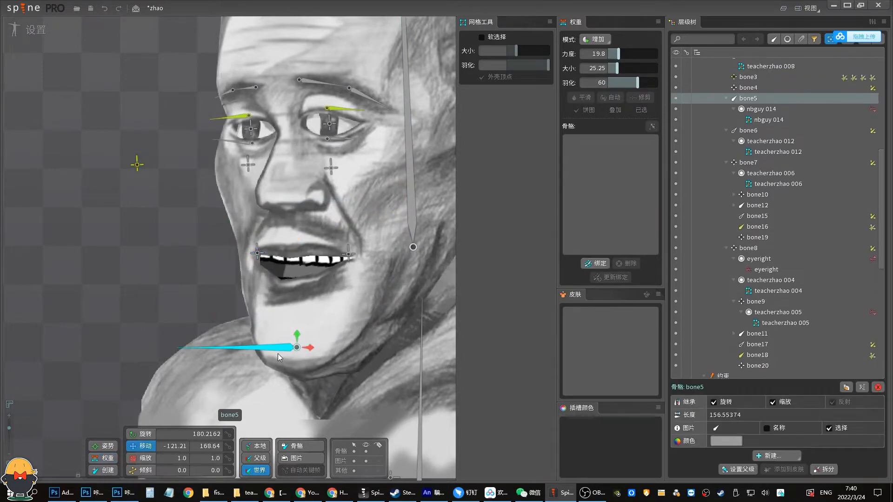
mouse_move(257, 252)
left_mouse_down()
mouse_move(245, 275)
mouse_move(231, 262)
mouse_move(247, 240)
mouse_move(249, 253)
left_mouse_up()
key("ctrl+z")
key("ctrl+z")
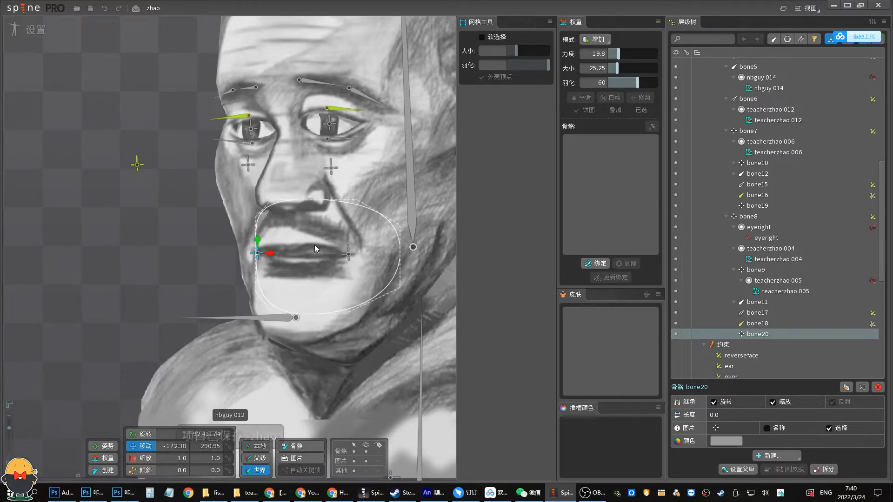
key("space")
key("ctrl+s")
Create a new bone under bone2 at the middle of the upper lip.
left_click(407, 167)
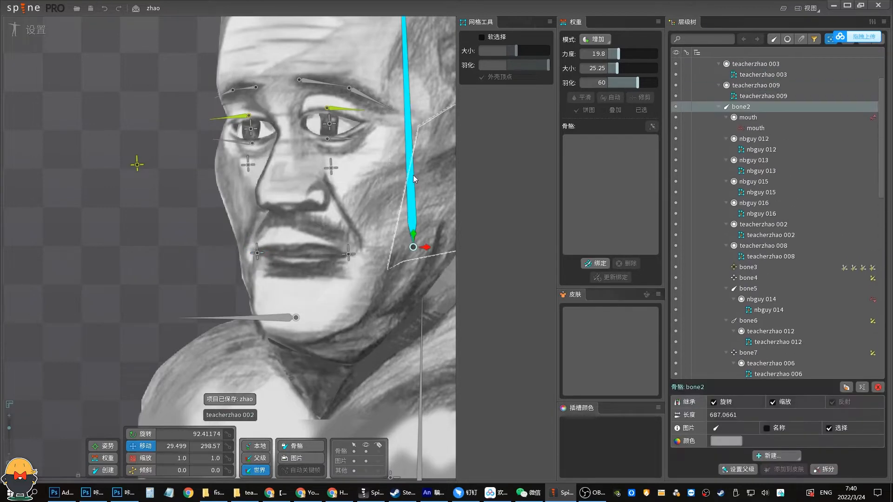
left_click_drag(414, 166, 411, 151)
key("ctrl+z")
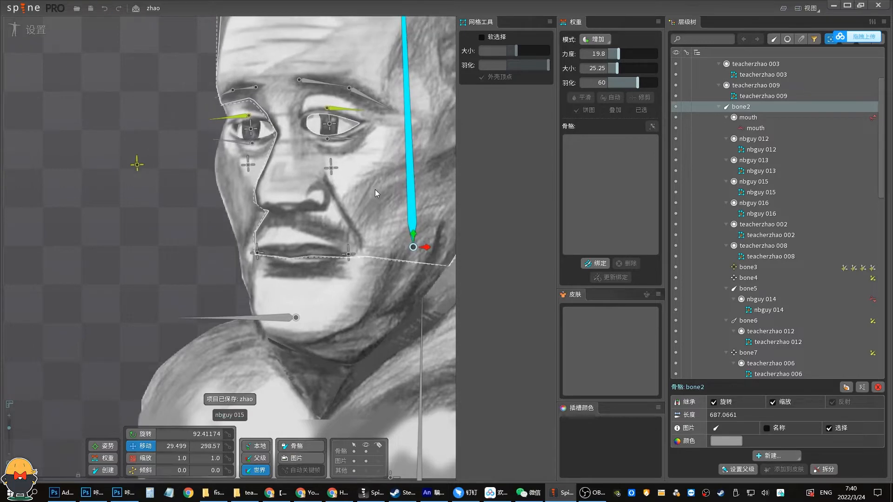
left_click(287, 247)
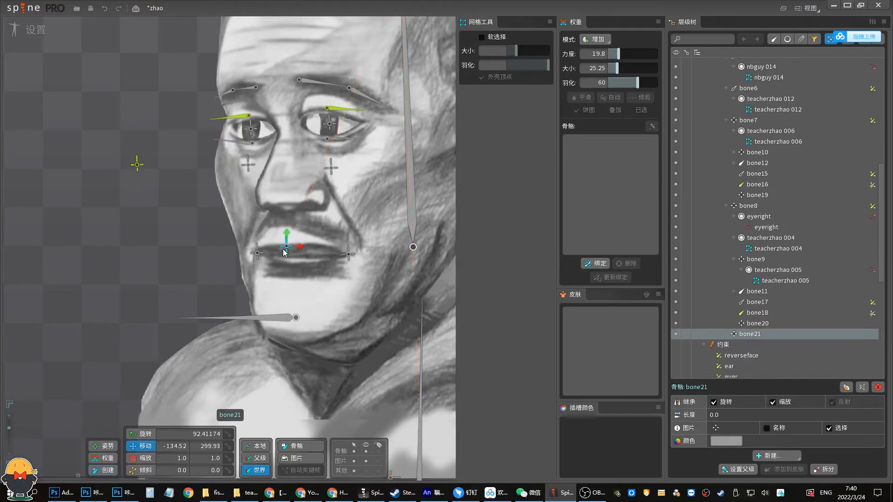
Bind bone21 to the nbguy 015 mesh and connect the mesh vertices around the upper lip with additional edges.
left_click(359, 189)
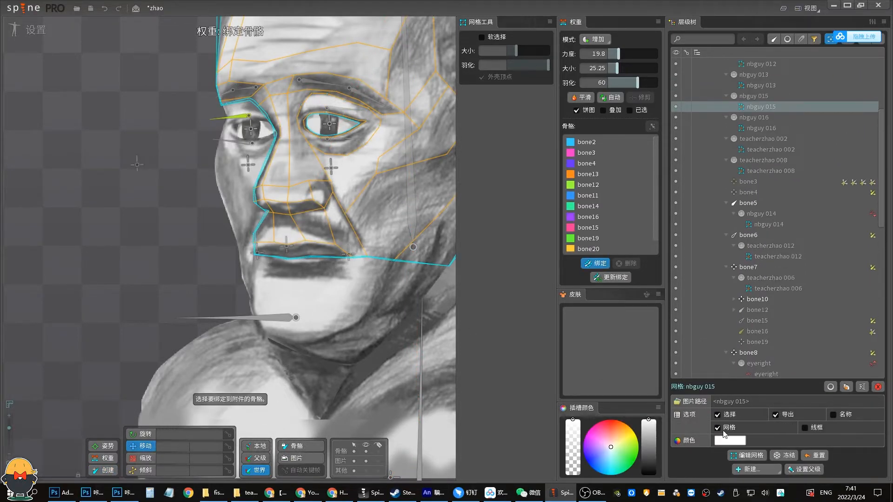
left_click(746, 455)
left_click(231, 434)
scroll(259, 222, "up", 3)
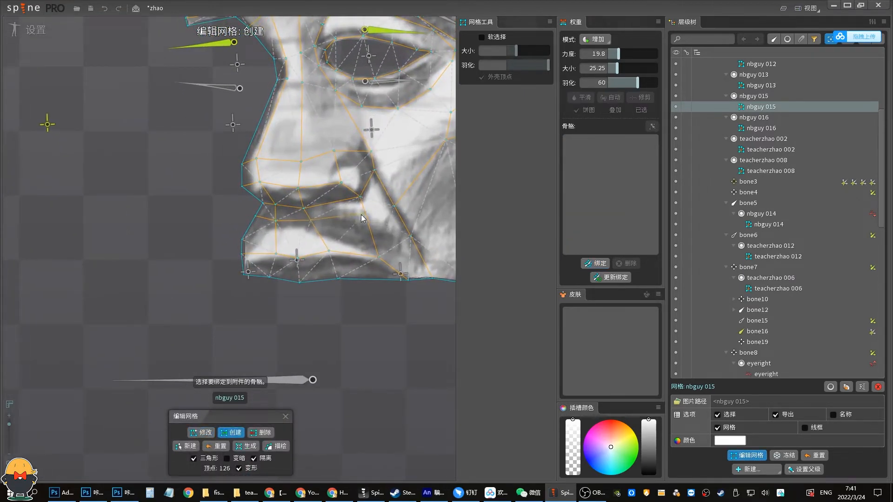
left_click(385, 209)
scroll(302, 259, "up", 4)
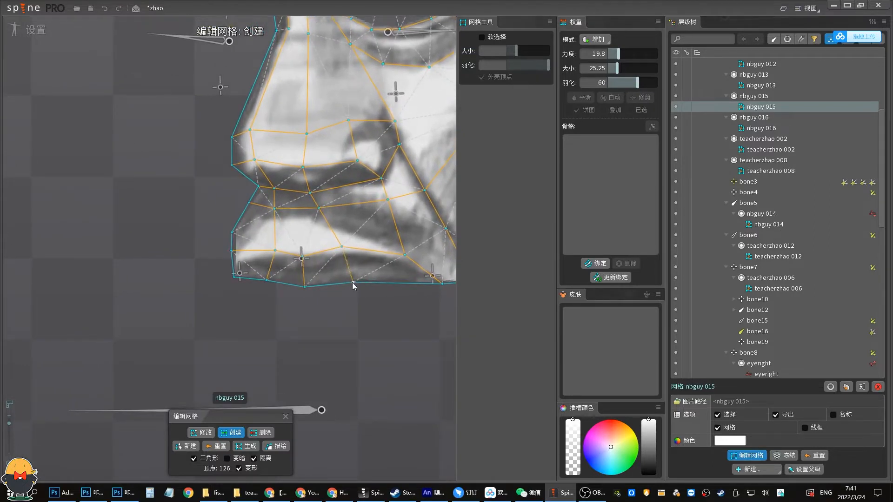
scroll(381, 284, "down", 3)
left_click(286, 416)
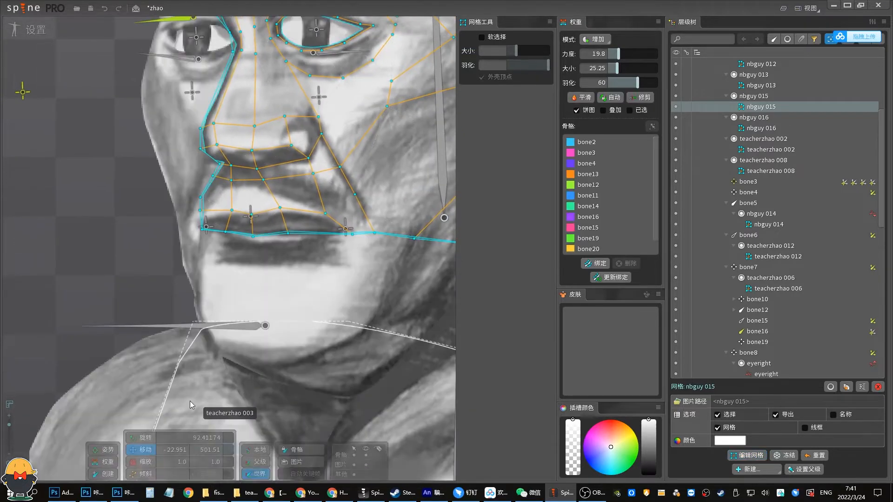
Paint bone21's weight onto the upper-lip vertices of nbguy 015 with a brush size of 11.88.
left_click(115, 458)
scroll(613, 252, "down", 1)
left_click(604, 247)
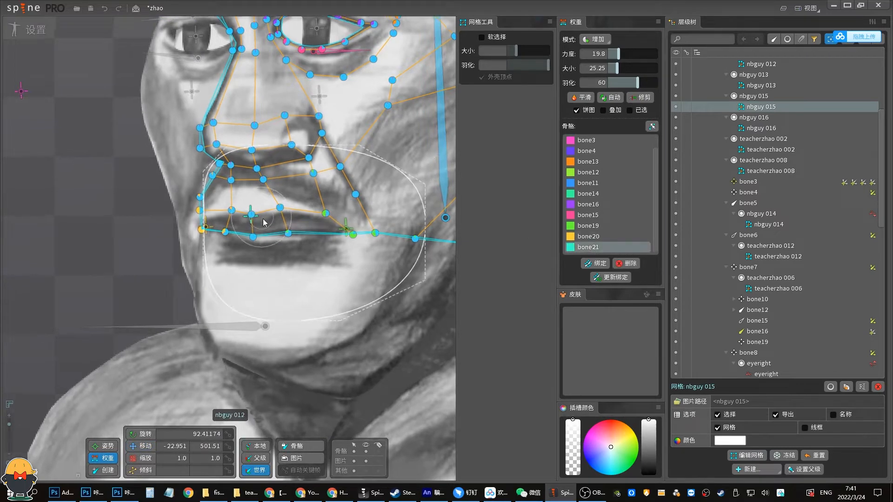
scroll(432, 235, "up", 2)
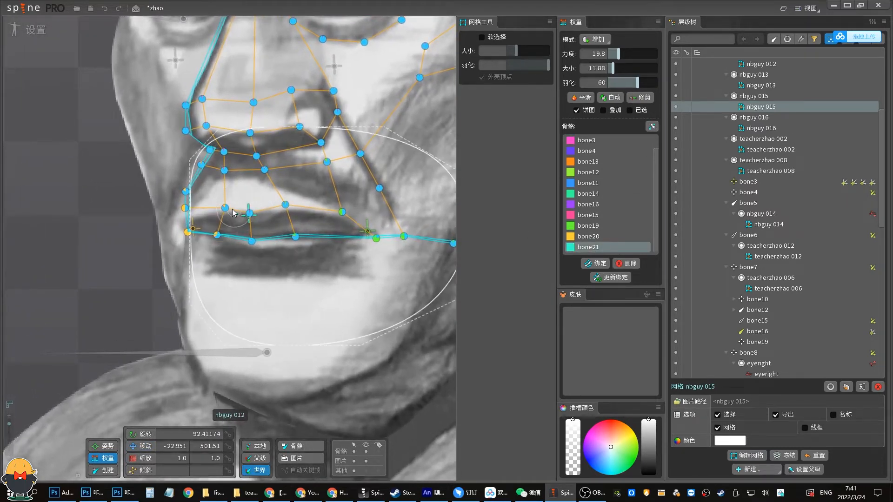
left_click_drag(224, 207, 285, 208)
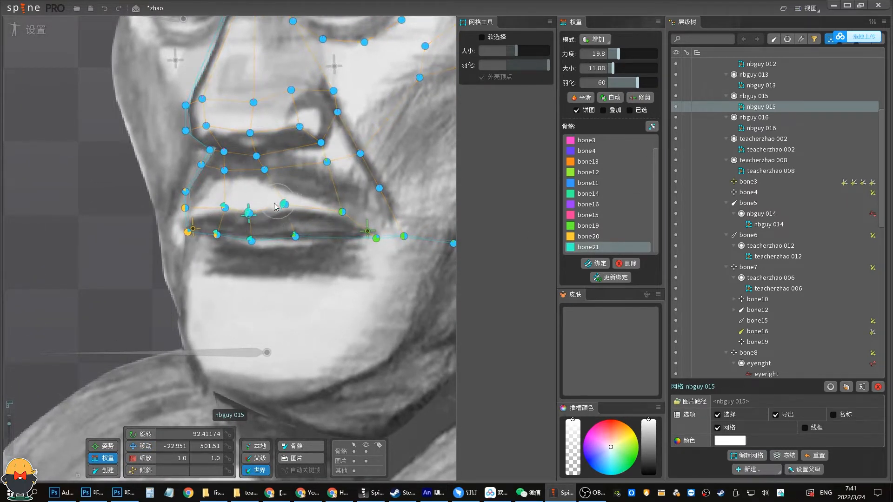
scroll(279, 231, "down", 3)
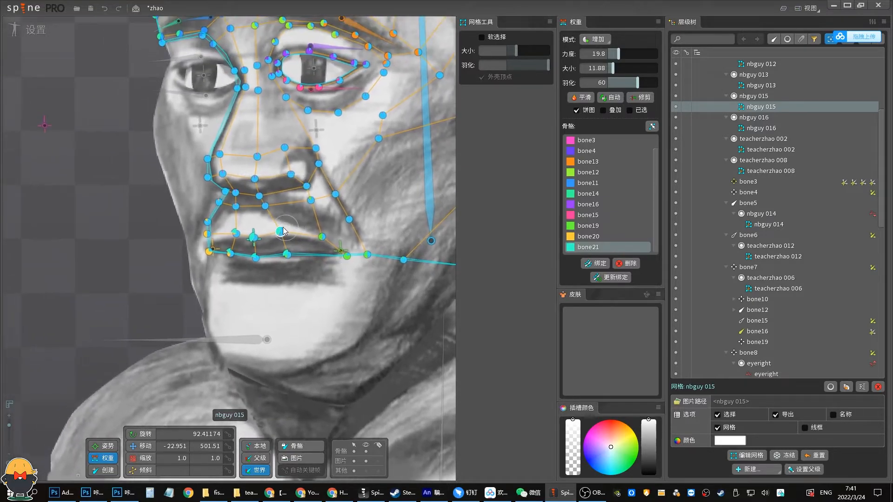
Test the upper-lip weights by moving bone21 slightly upward, and restore the bone's position.
key("space")
left_click(254, 241)
mouse_move(253, 241)
left_mouse_down()
mouse_move(250, 200)
mouse_move(253, 234)
left_mouse_up()
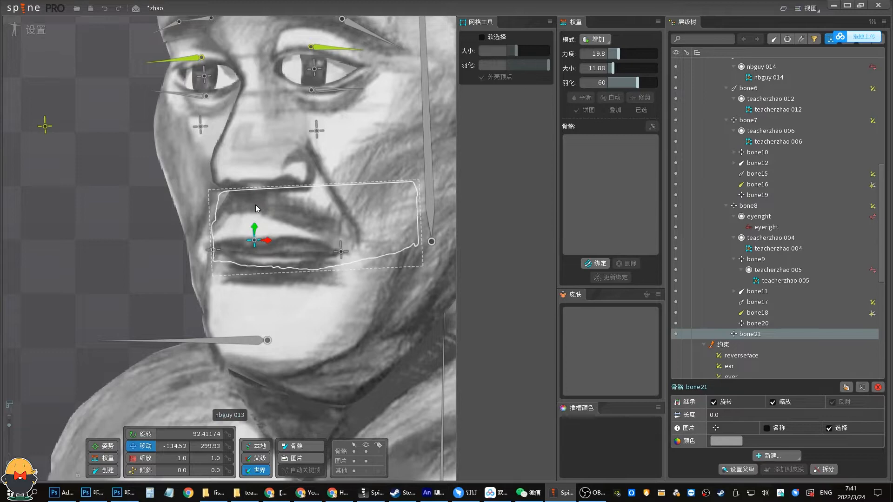
Switch to Animate mode and set the timeline to frame 13.
left_click(35, 30)
left_click(180, 434)
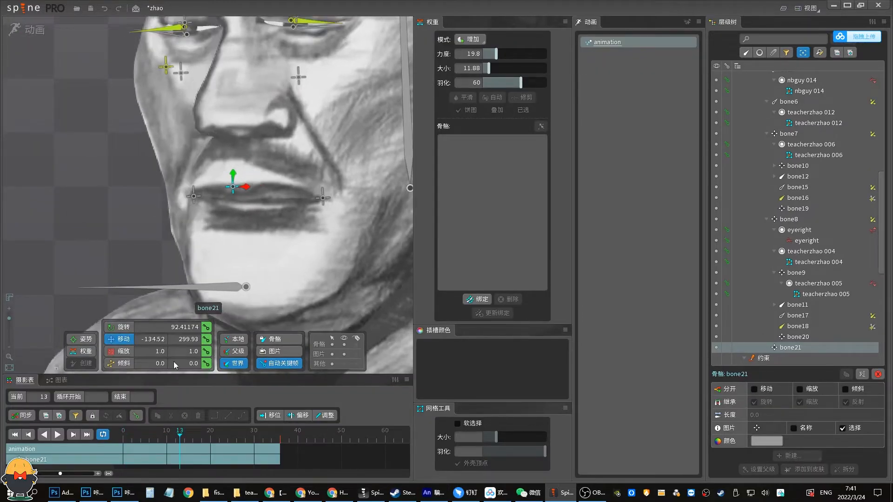
Raise bone21 at frame 13 to expose the lip, and paint its weight onto nbguy 015's upper-lip edge vertices with a 10.31 brush.
left_click_drag(234, 176, 231, 132)
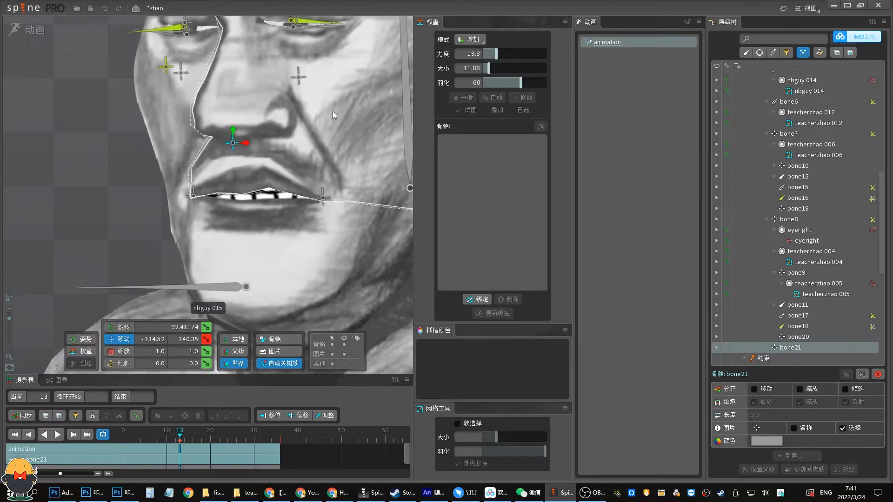
left_click(328, 105)
left_click(333, 117)
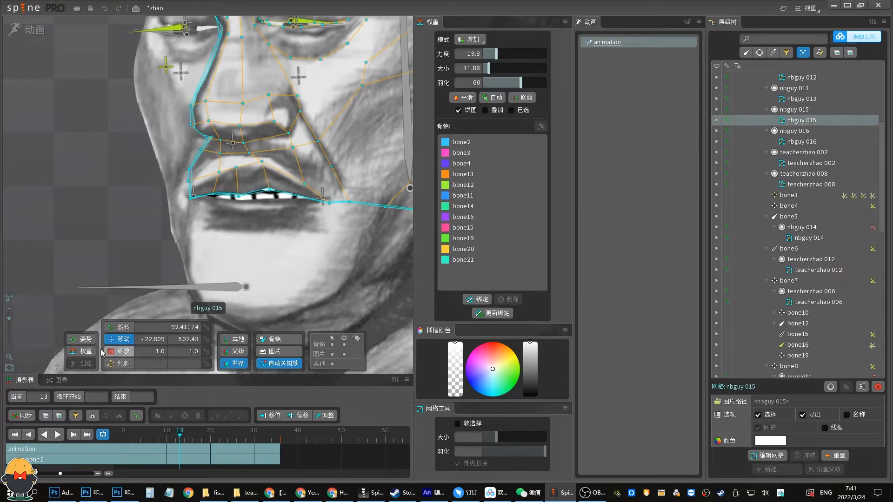
left_click(82, 351)
left_click(462, 262)
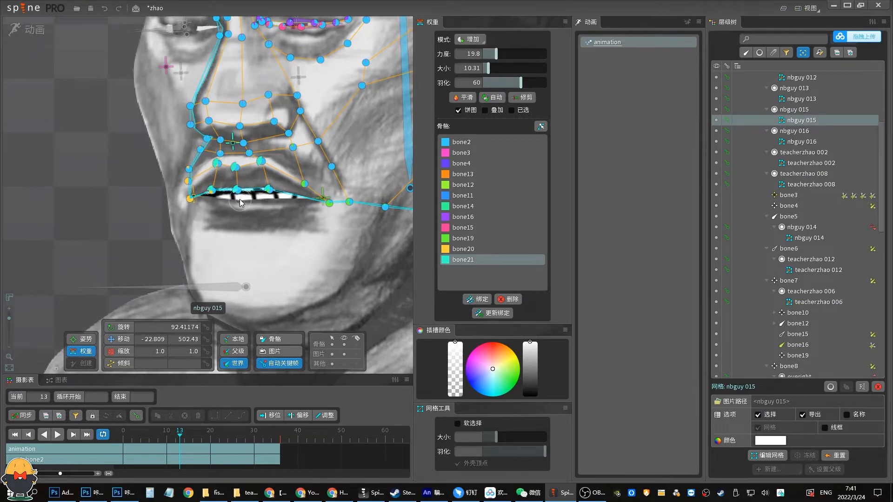
key("Escape")
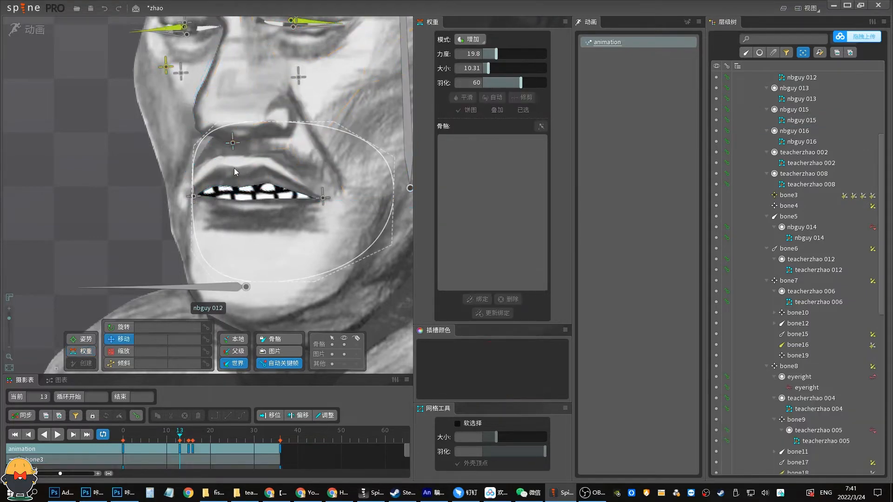
Test the mouth deformation by moving bone5, the mouth-corner bones and bone21, and undo the moves.
mouse_move(235, 148)
left_mouse_down()
mouse_move(230, 193)
mouse_move(232, 143)
left_mouse_up()
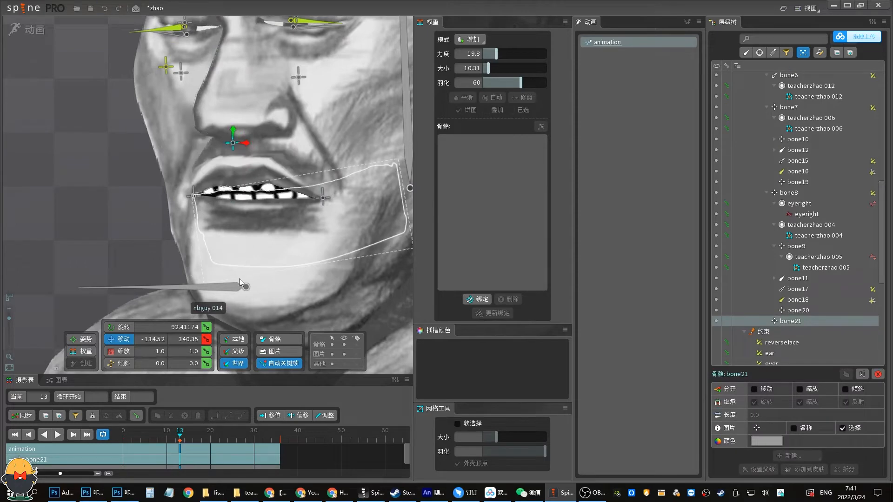
left_click_drag(232, 289, 235, 350)
key("ctrl+z")
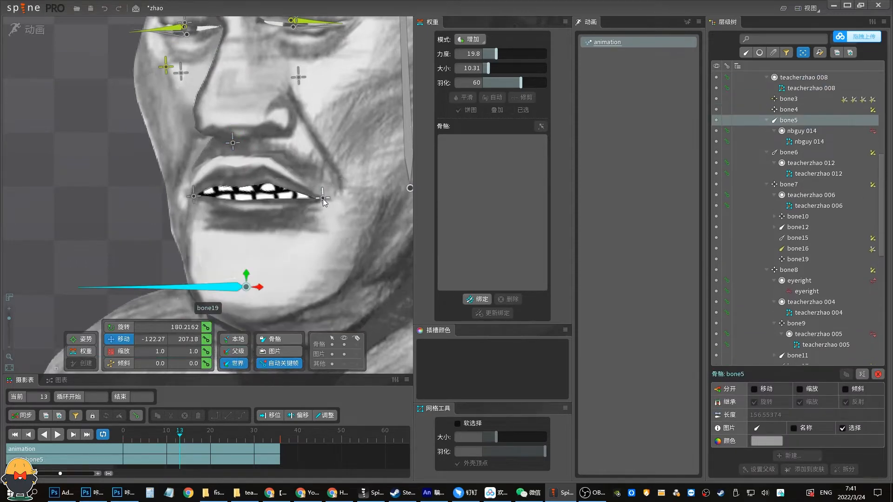
mouse_move(325, 199)
left_mouse_down()
mouse_move(314, 183)
mouse_move(309, 197)
mouse_move(325, 199)
left_mouse_up()
mouse_move(194, 196)
left_mouse_down()
mouse_move(179, 180)
mouse_move(191, 202)
left_mouse_up()
left_click_drag(234, 148, 225, 201)
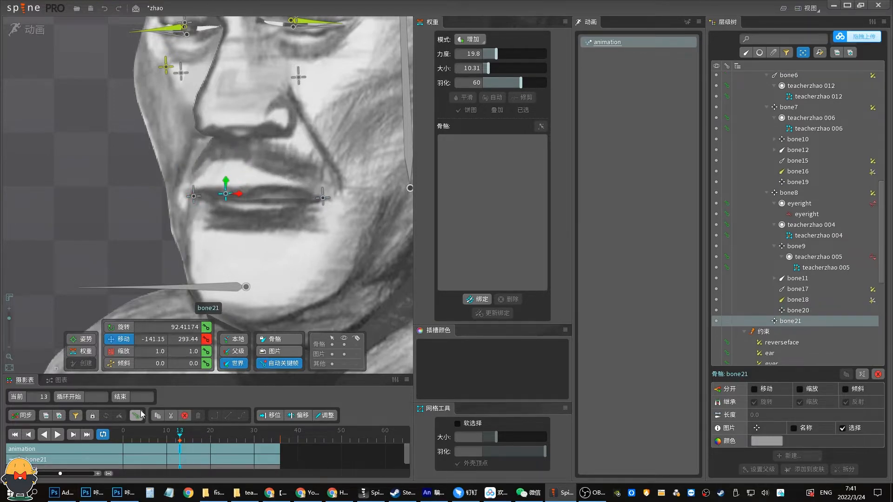
key("ctrl+z")
Try shifting mouth-corner bones bone19 and bone20 inward on the closed mouth, and undo the moves.
left_click_drag(9, 324, 9, 330)
key("alt+Tab")
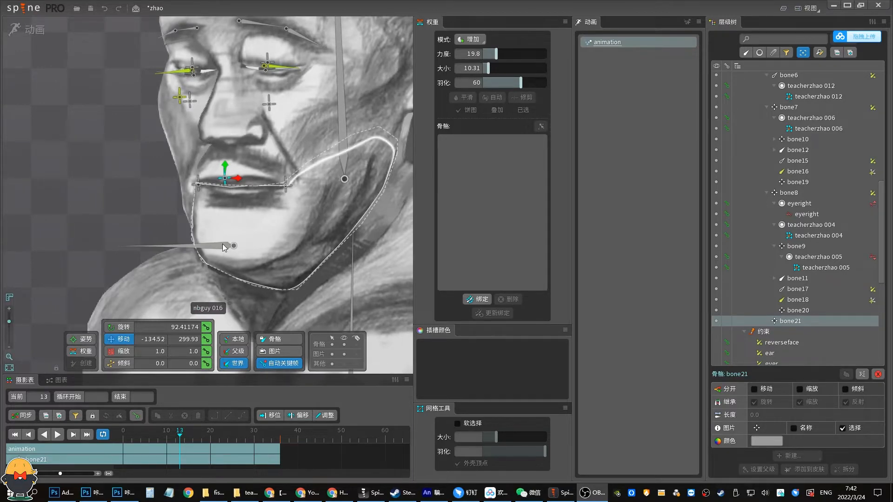
mouse_move(223, 249)
left_mouse_down()
mouse_move(225, 289)
mouse_move(224, 251)
left_mouse_up()
left_click_drag(287, 183, 263, 195)
key("ctrl+z")
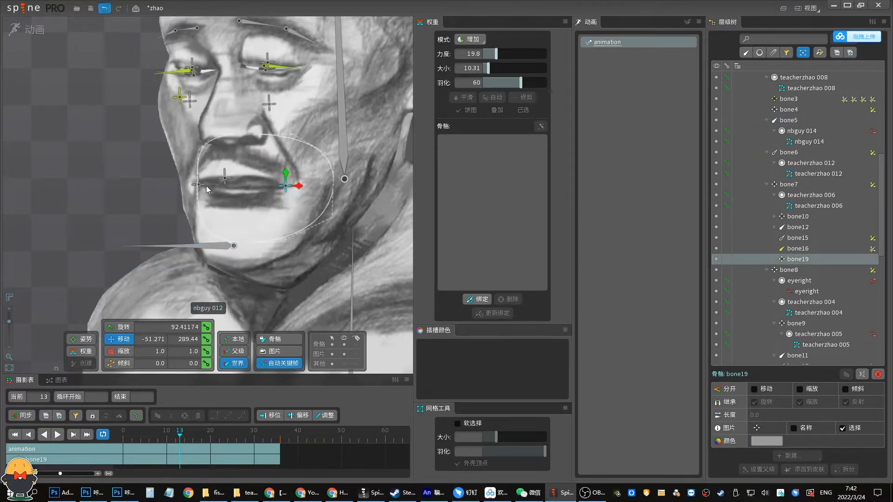
left_click_drag(194, 183, 227, 175)
left_click(226, 178)
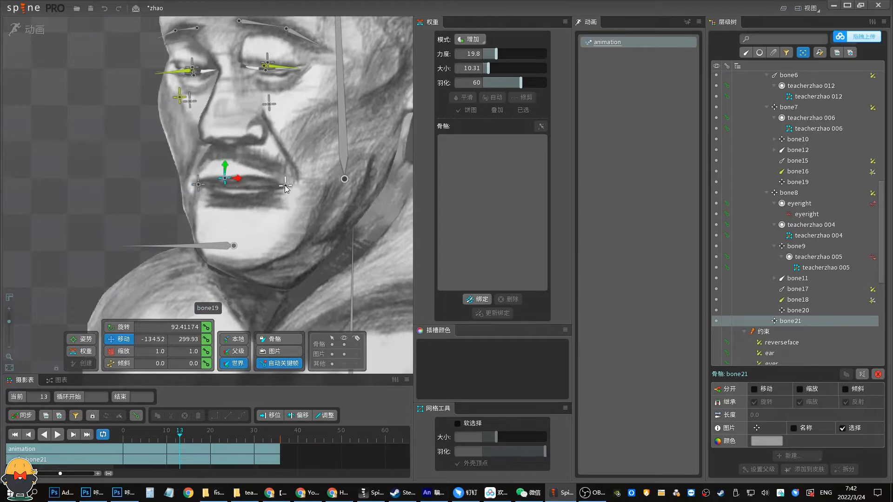
left_click_drag(285, 186, 251, 186)
key("ctrl+z")
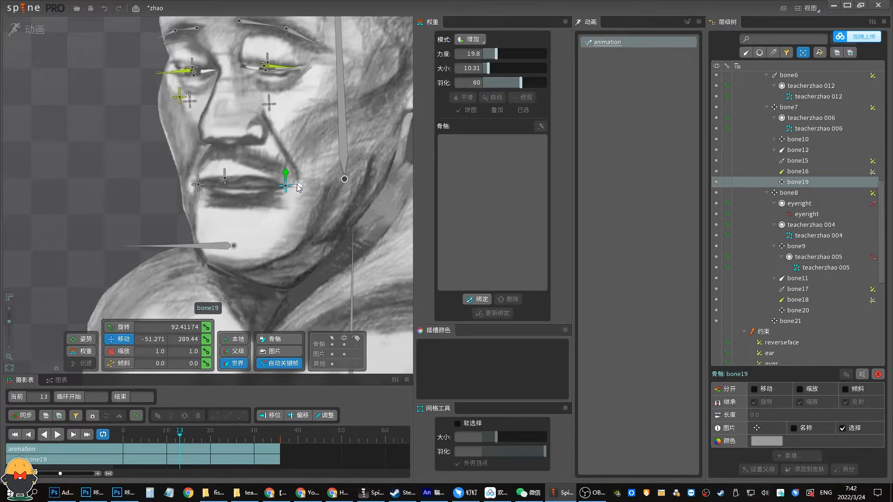
Pose a narrow mouth at frame 13 by moving bone19 and bone20 inward and raising bone21 to about Y 321.
left_click_drag(297, 187, 266, 188)
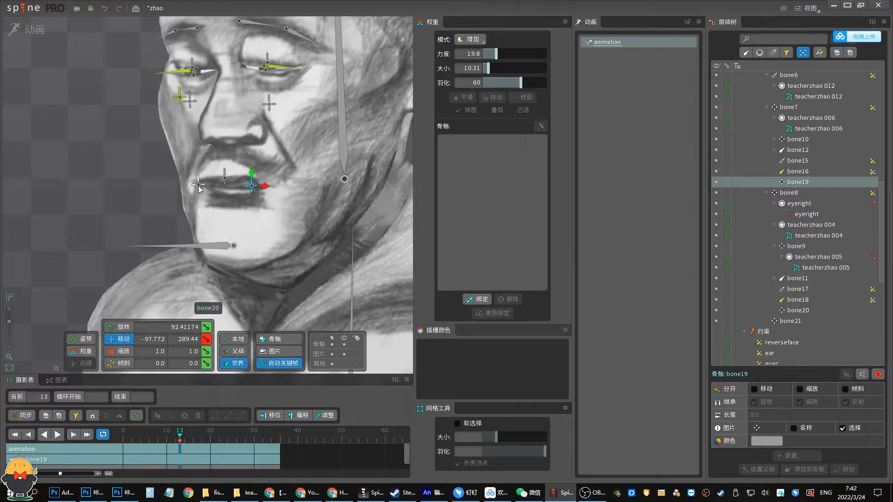
left_click(198, 185)
left_click_drag(211, 187, 225, 150)
left_click(251, 188)
left_click(225, 179)
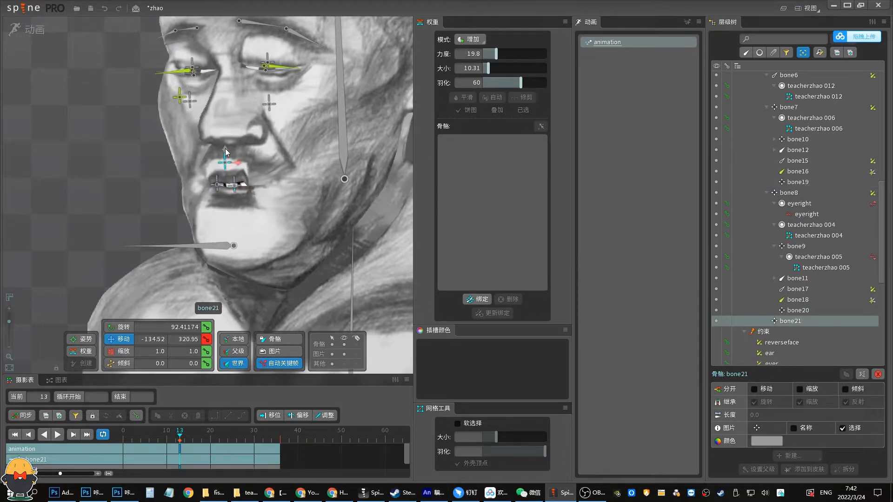
Try opening the jaw by lowering bone5 to about Y 179, and undo that move.
left_click(232, 246)
left_click(227, 248)
key("space")
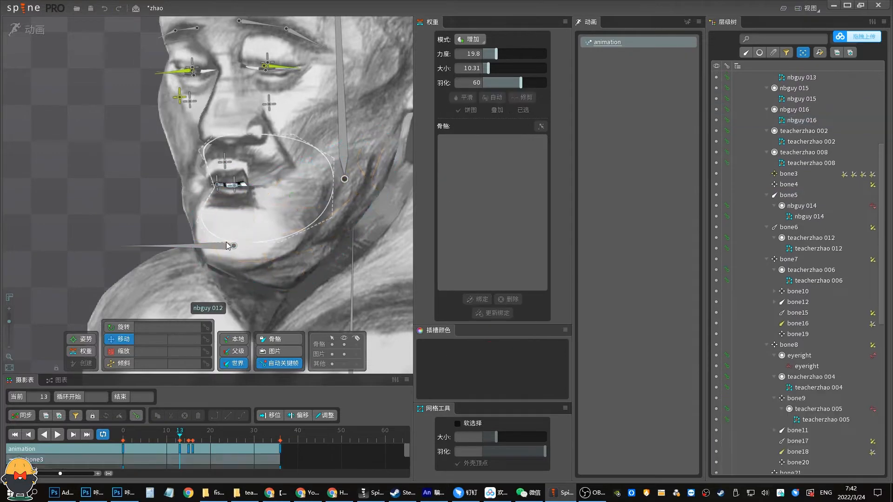
left_click_drag(227, 247, 226, 267)
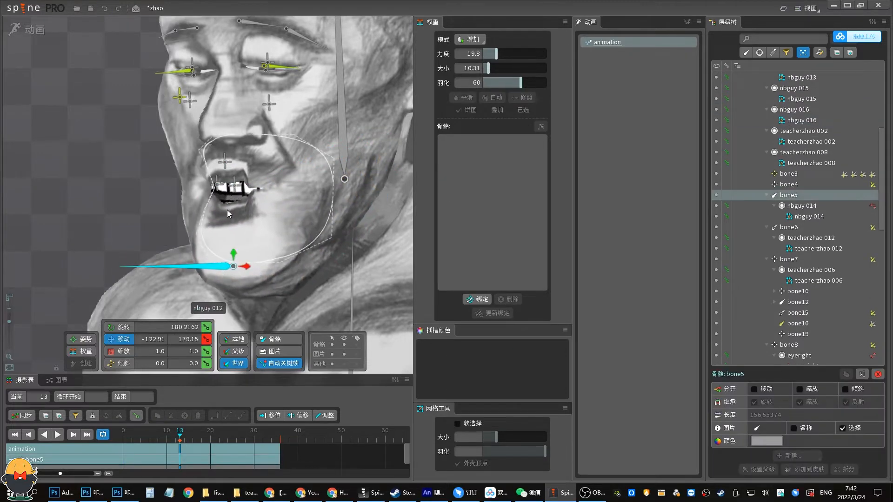
key("ctrl+z")
Shape a wider open mouth by moving bone19 and bone20 slightly outward, lowering bone5 to about Y 161 and raising bone21.
left_click(235, 189)
left_click_drag(248, 187, 261, 187)
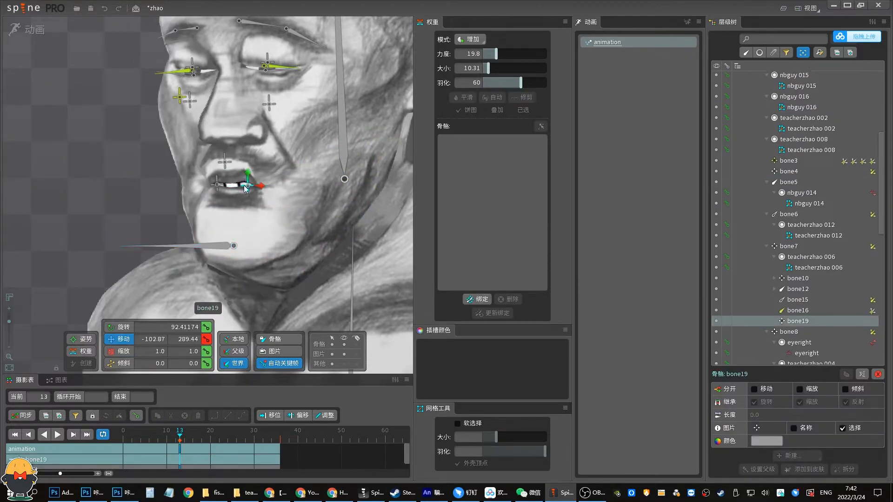
left_click(218, 186)
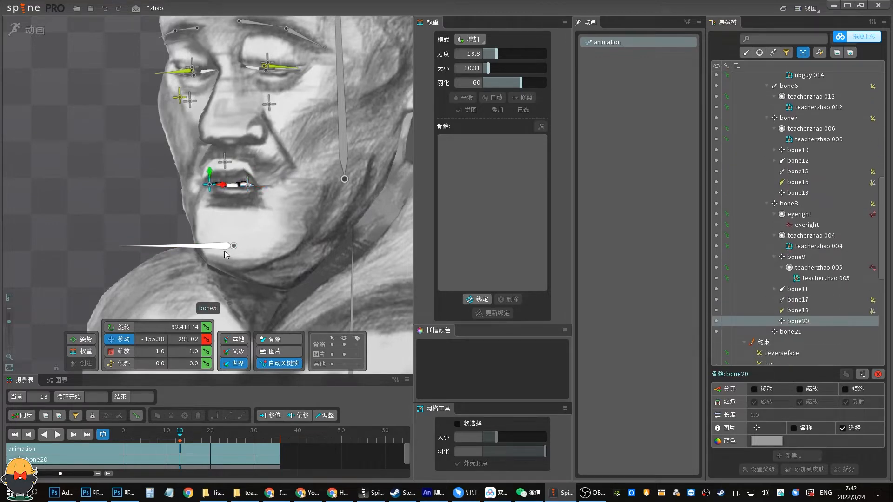
left_click_drag(230, 246, 225, 288)
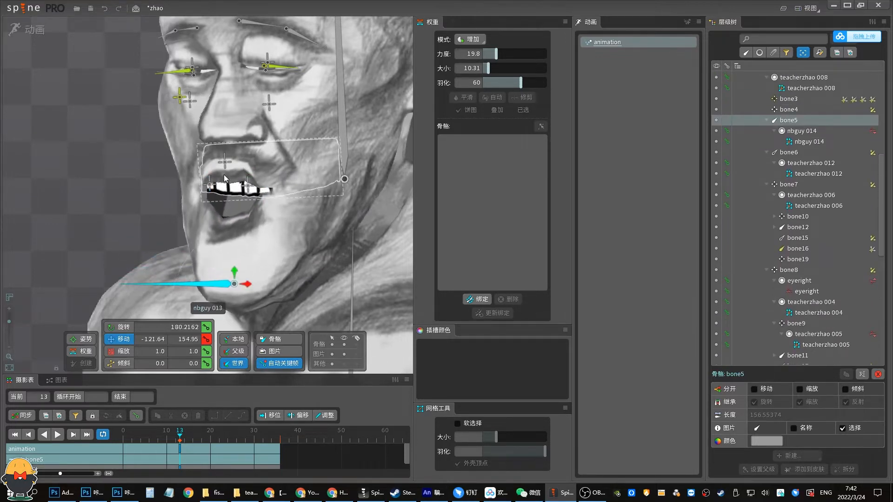
left_click_drag(225, 162, 224, 150)
mouse_move(234, 285)
left_mouse_down()
mouse_move(229, 262)
mouse_move(227, 277)
left_mouse_up()
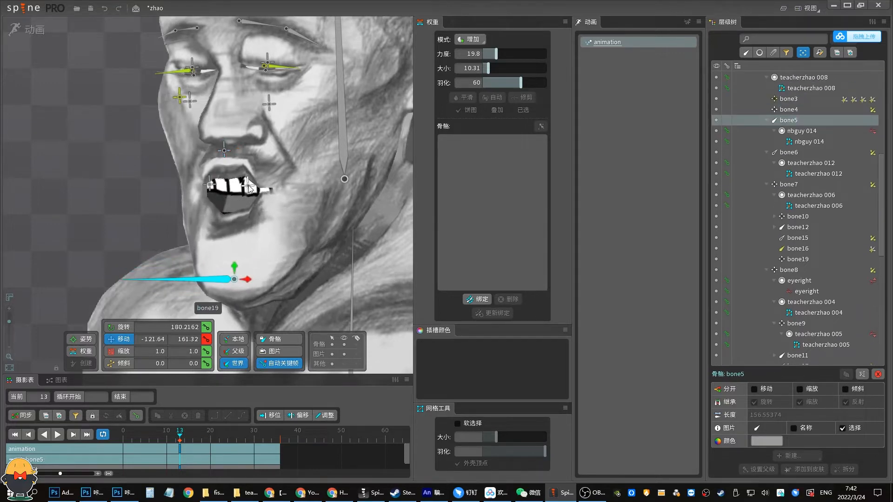
Try nudging the mouth-corner bones inward on the open mouth, and undo the corner, upper-lip and jaw moves.
left_click_drag(247, 189, 237, 191)
left_click(246, 192)
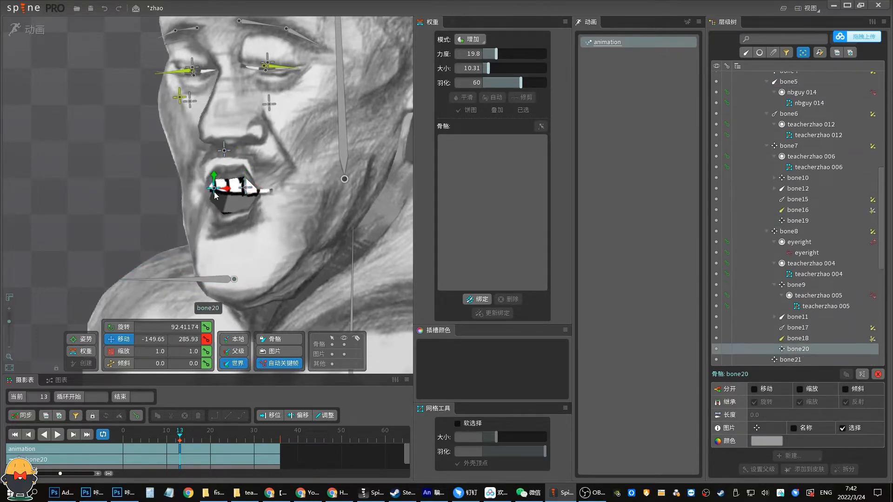
left_click_drag(249, 191, 250, 192)
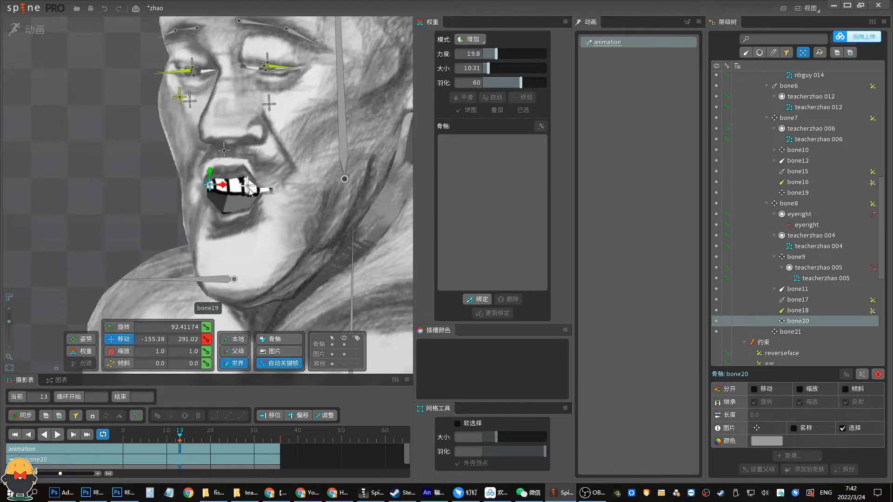
key("ctrl+z")
key("ctrl+z")
key("ctrl+z")
key("ctrl+z")
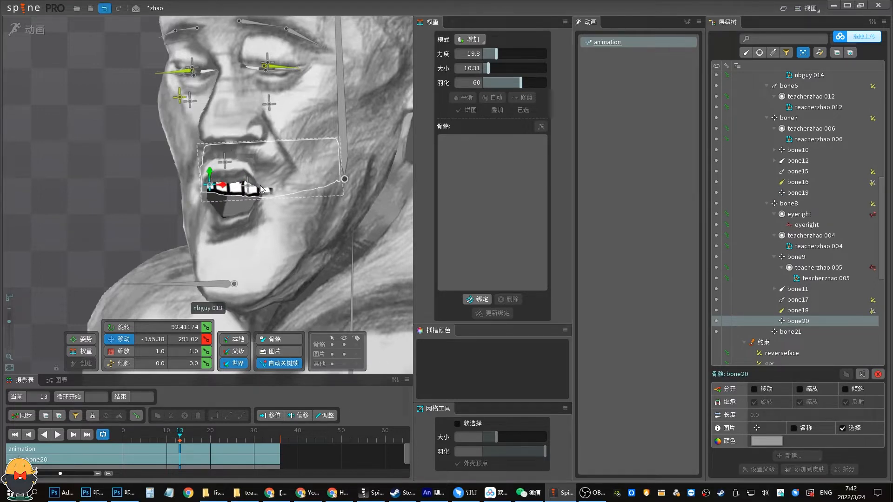
key("ctrl+z")
key("ctrl+z")
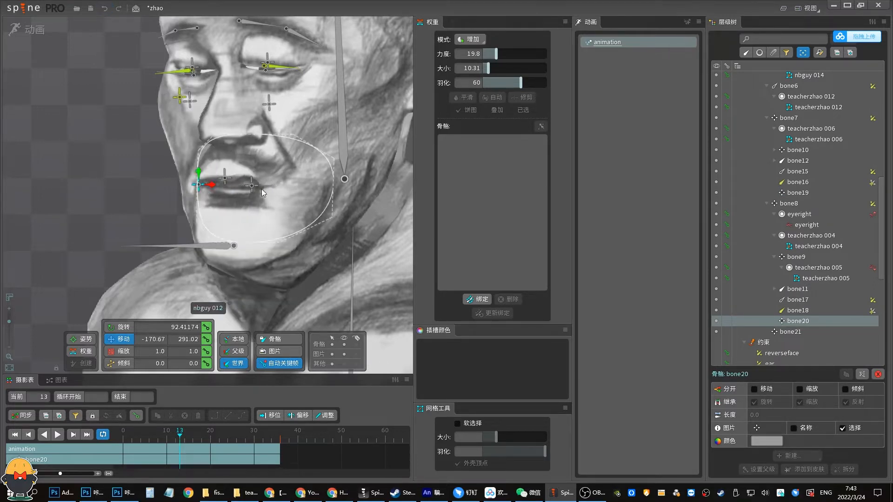
Try tilting the mouth by lowering corner bone20 with bone19 raised, and undo the pose.
left_click_drag(198, 185, 194, 216)
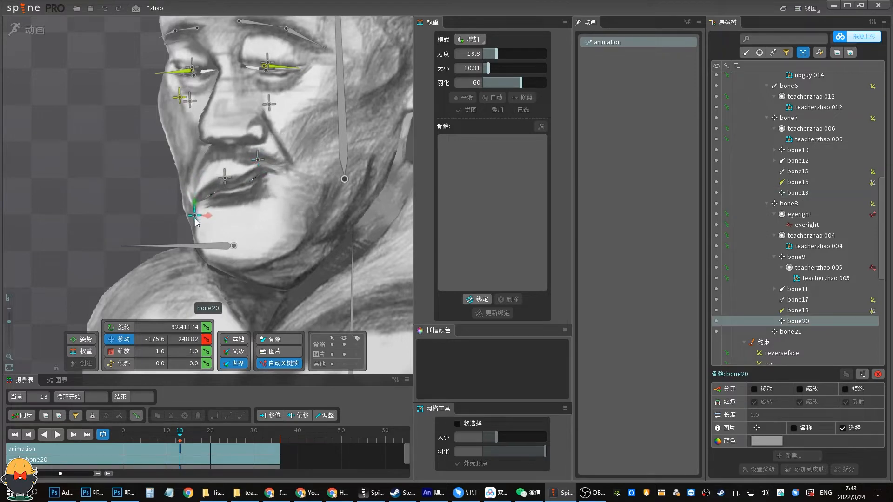
left_click_drag(236, 190, 251, 201)
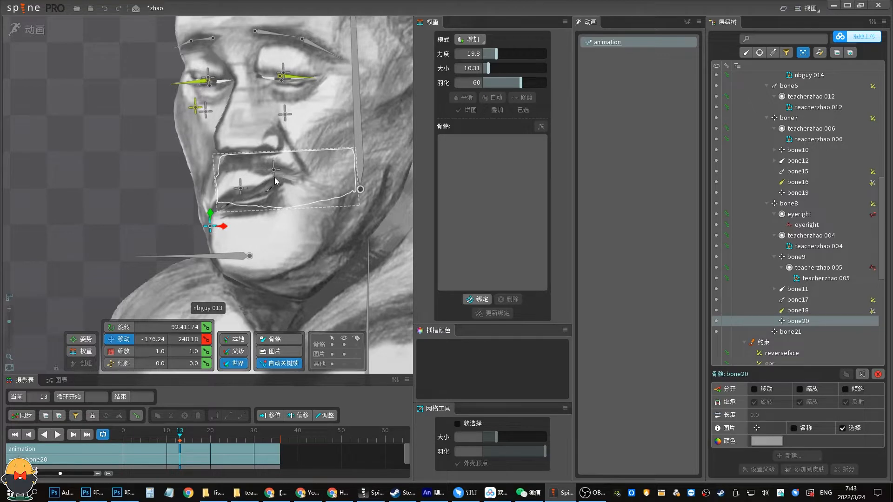
key("ctrl+z")
In Setup mode, create a transform constraint named mouth that constrains bone20 to target bone19.
left_click(35, 32)
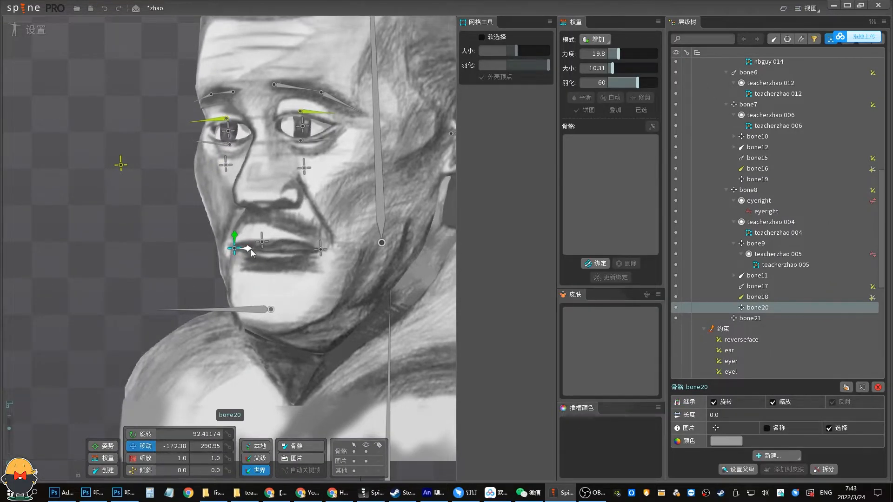
left_click(235, 249)
left_click(235, 249)
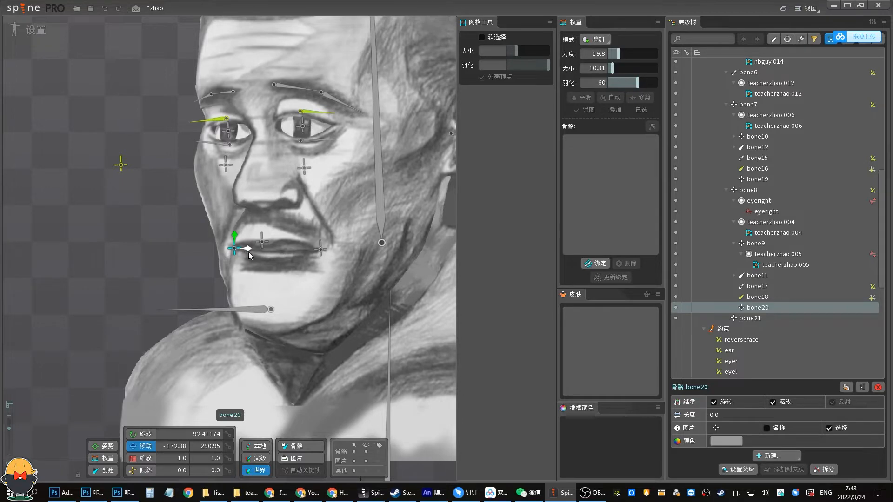
left_click(777, 456)
left_click(786, 443)
left_click(321, 249)
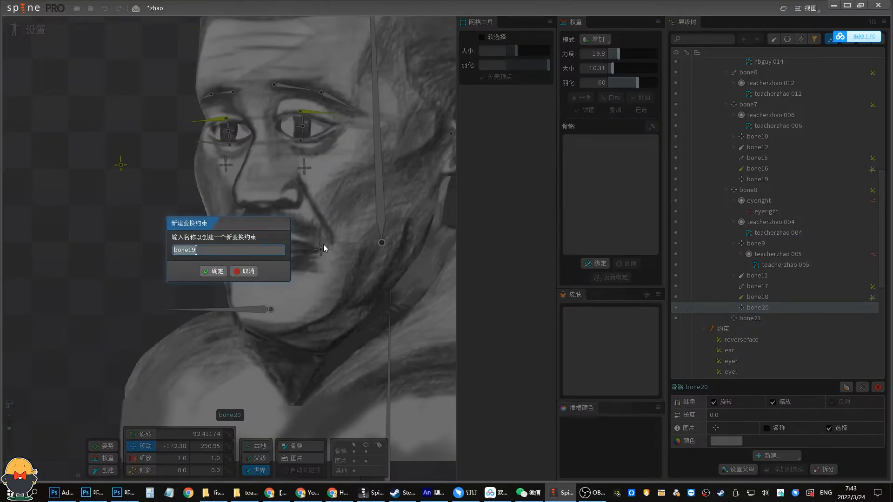
type("mouth")
key("Return")
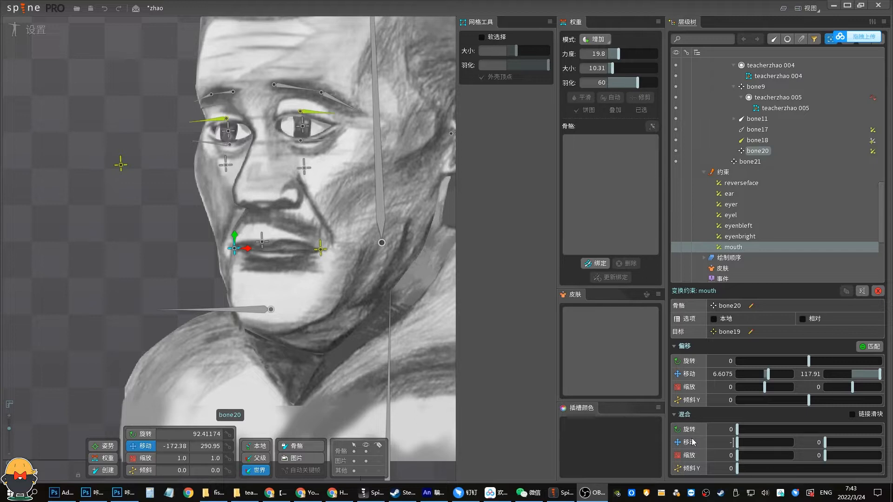
Set the mouth constraint's translate X mix to -100, and test it by moving bone19 inward and back.
left_click(729, 444)
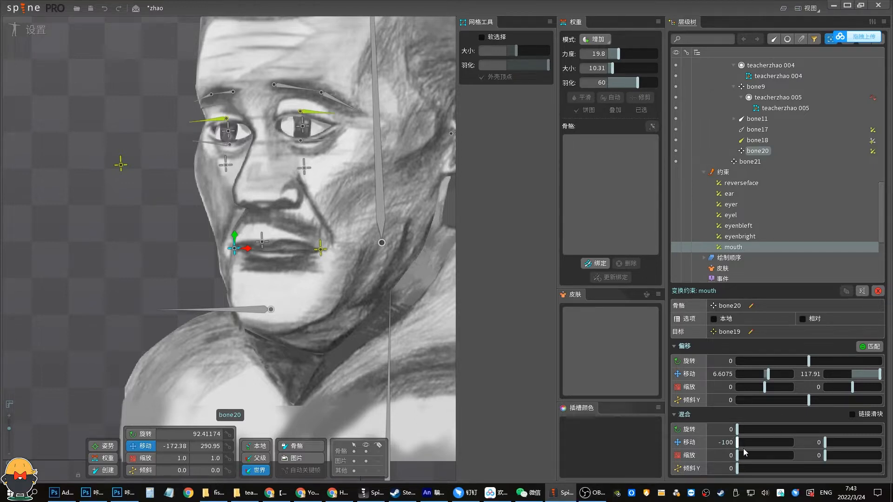
left_click(304, 245)
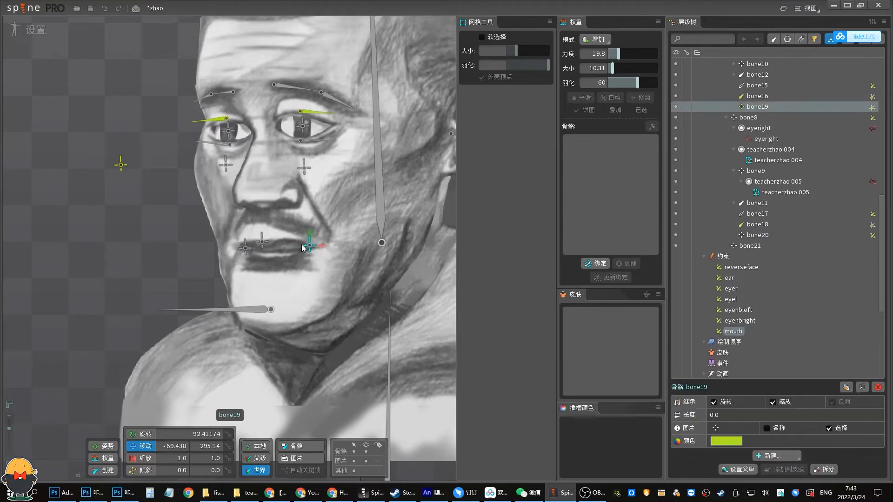
left_click_drag(301, 244, 313, 249)
left_click(234, 248)
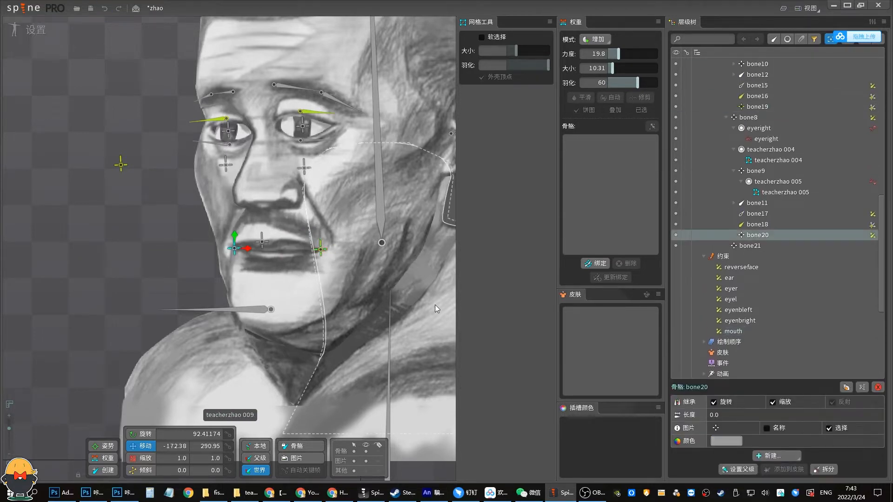
Try translate X mix values of -35 and -14 on the mouth constraint, testing bone20's response by moving bone19.
left_click(734, 331)
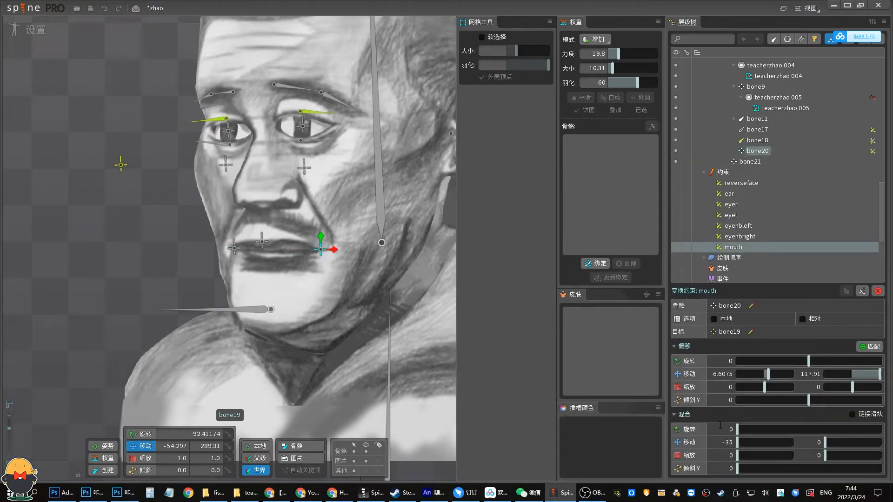
left_click_drag(317, 257, 273, 252)
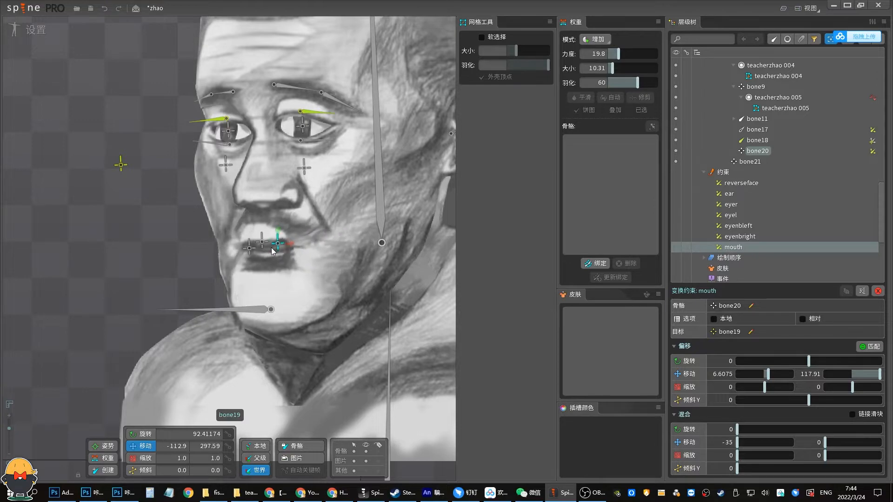
left_click(236, 250)
left_click(873, 149)
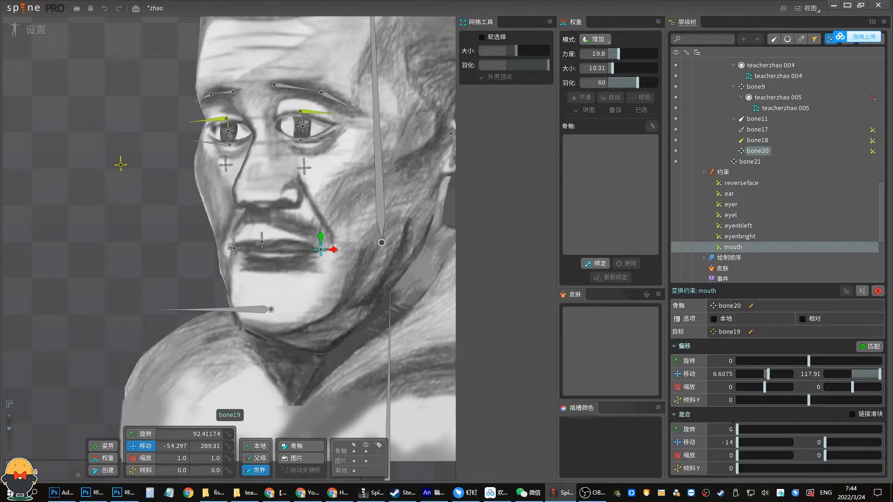
Set the mouth constraint's translate X mix to -22, testing bone20's response by moving bone19 inward and undoing each move.
left_click_drag(325, 265, 283, 242)
key("ctrl+z")
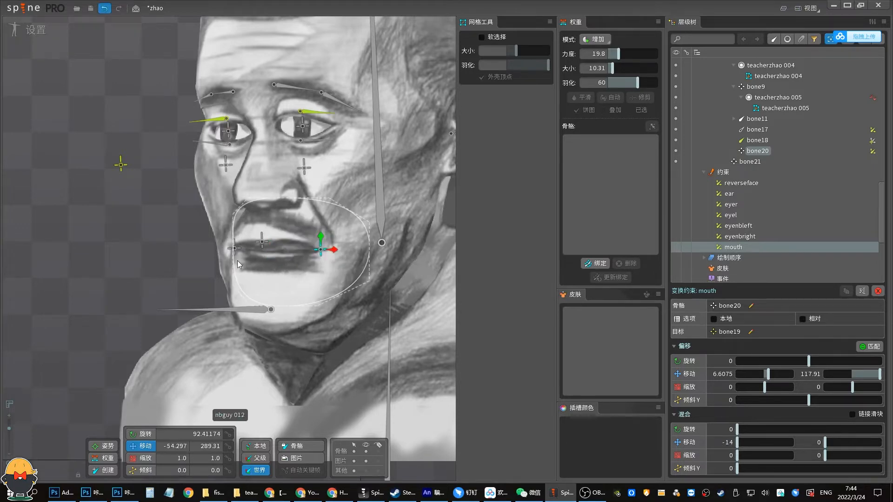
left_click(236, 250)
left_click(874, 151)
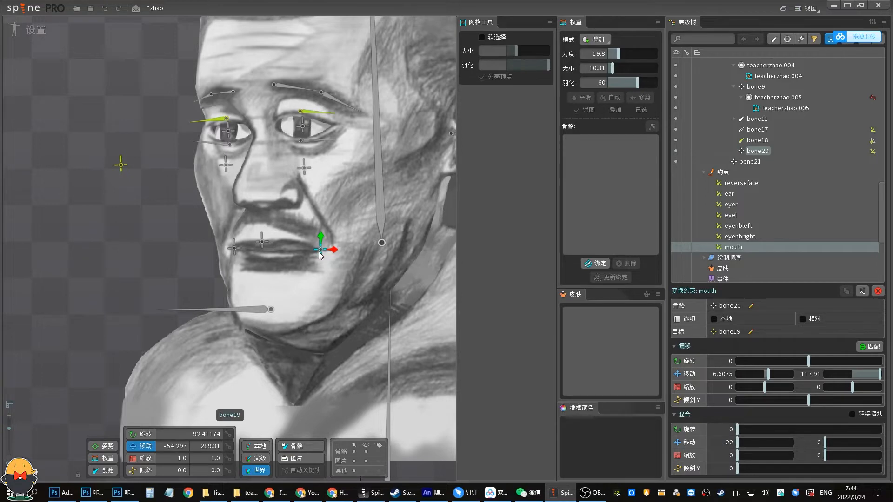
left_click_drag(320, 250, 285, 253)
key("ctrl+z")
Set the mouth constraint's translate Y mix to 100, test it by moving bone19 inward and back, and save the project.
left_click(235, 249)
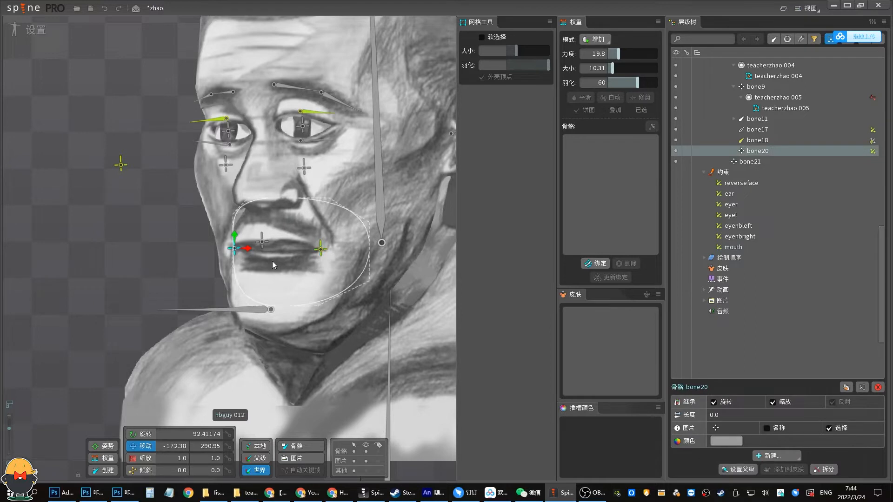
left_click(873, 151)
type("100")
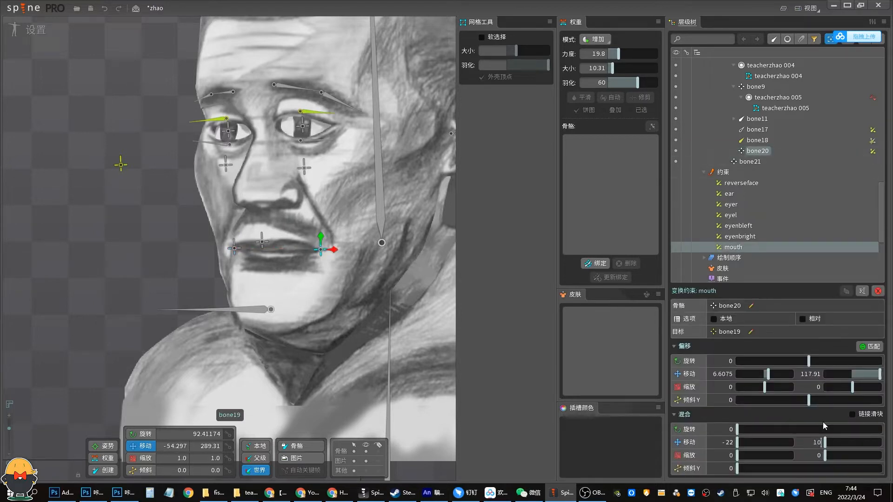
key("Return")
left_click_drag(319, 250, 266, 251)
key("ctrl+z")
key("ctrl+s")
Test the mouth opening by lowering jaw bone5, and undo the move.
left_click_drag(259, 313, 261, 334)
key("ctrl+z")
left_click(260, 311)
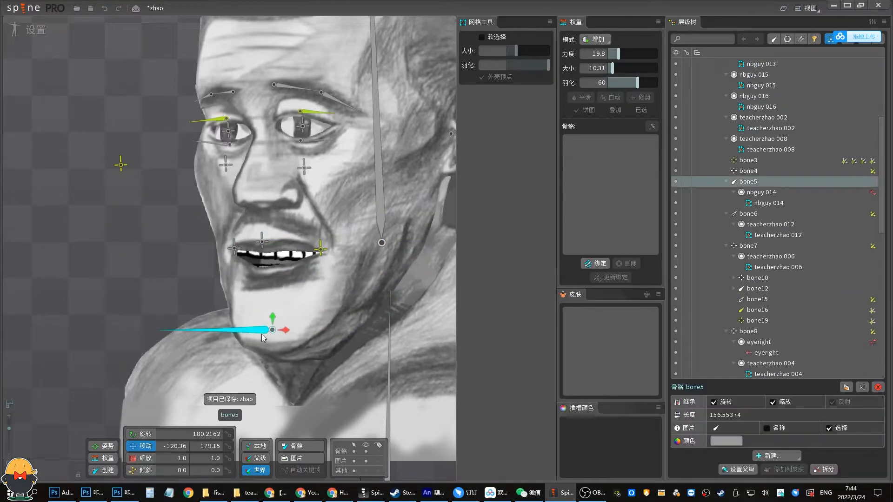
key("ctrl+z")
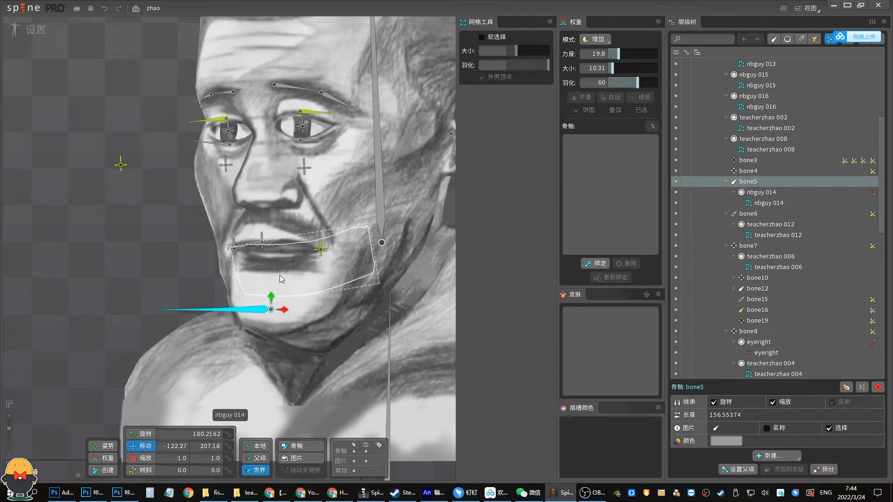
left_click(280, 278)
key("ctrl+z")
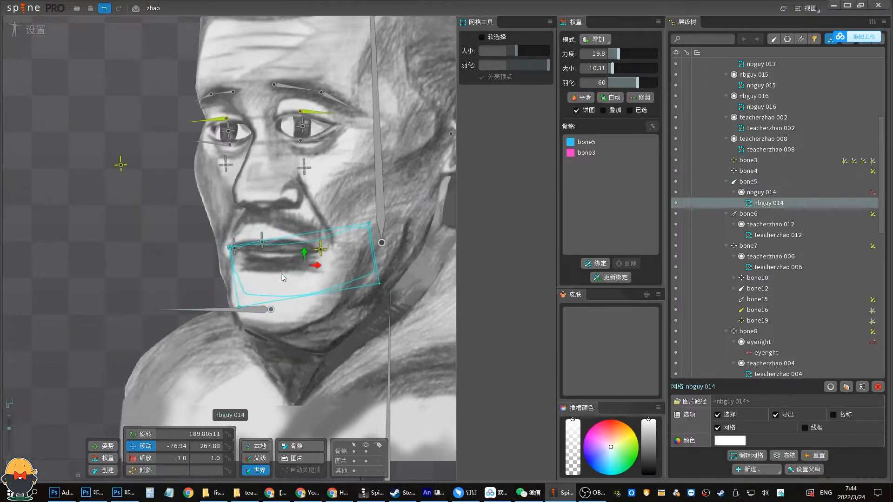
left_click(105, 458)
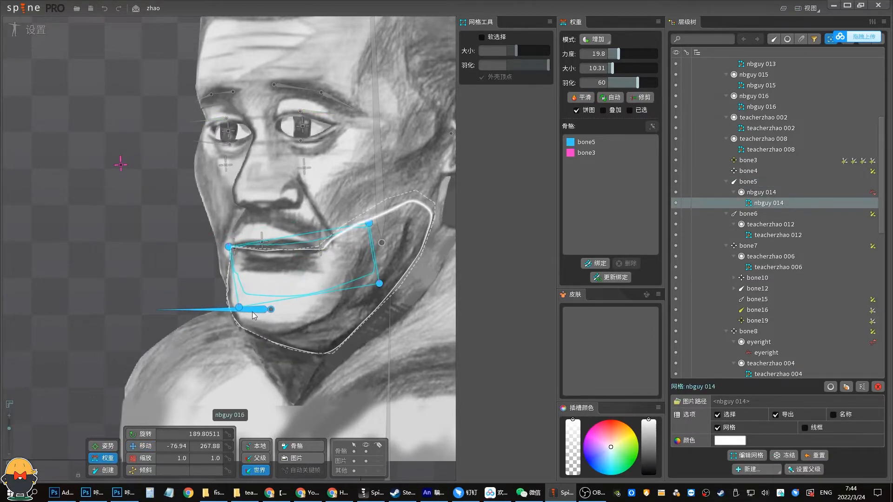
left_click_drag(261, 294, 258, 307)
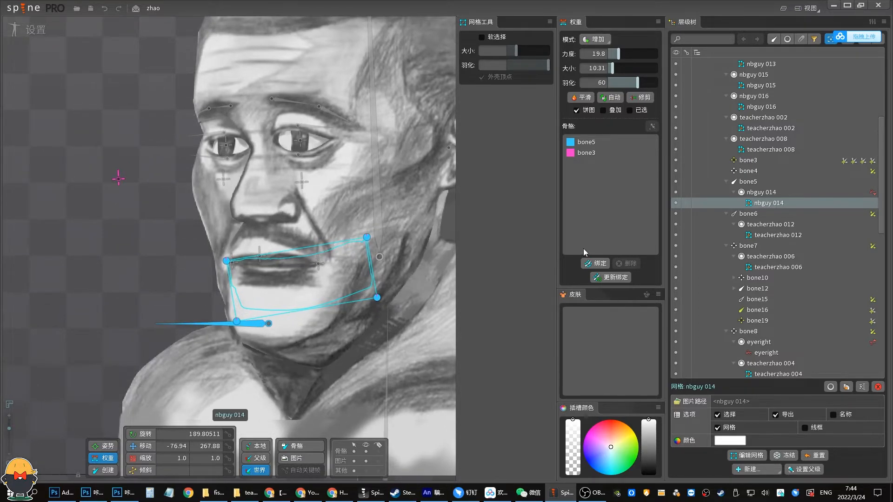
left_click(594, 263)
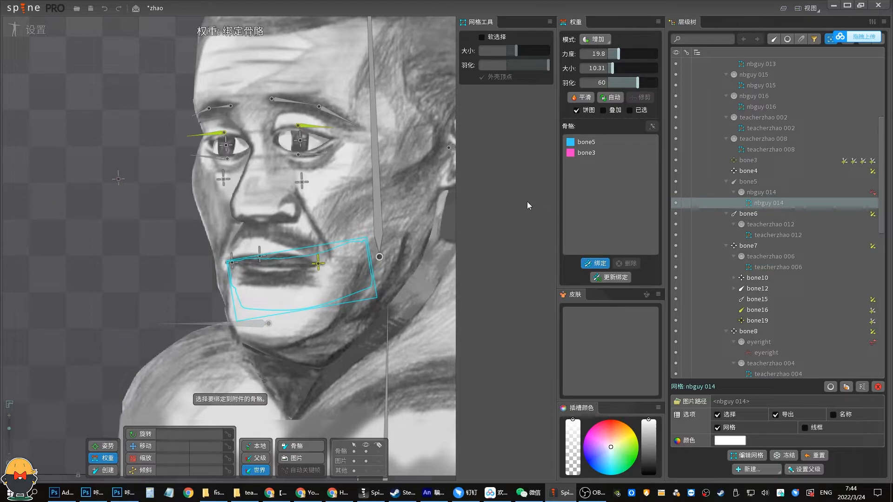
left_click(744, 181)
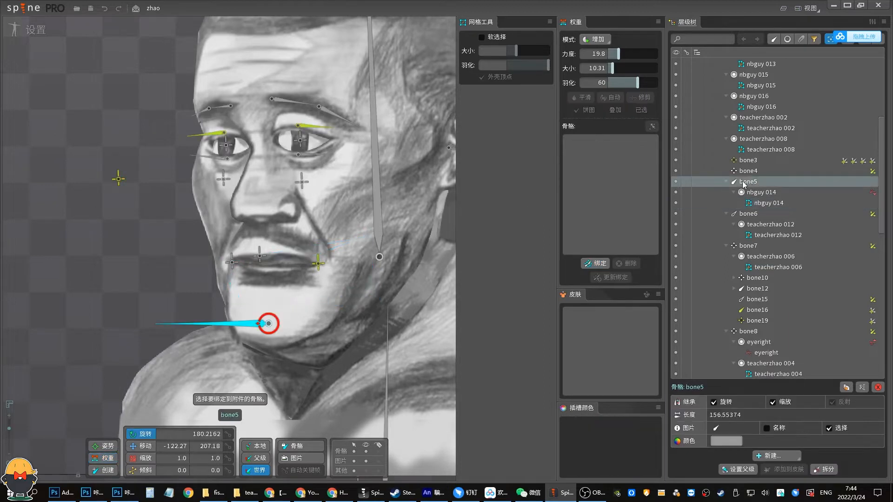
Change the parent of slot nbguy 014 from bone5 to bone2, and check the jaw with bone5.
left_click(297, 282)
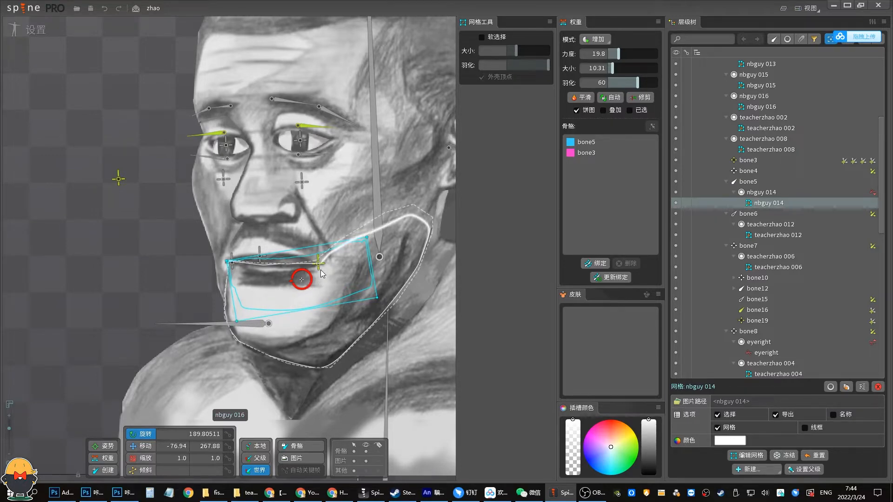
left_click(755, 193)
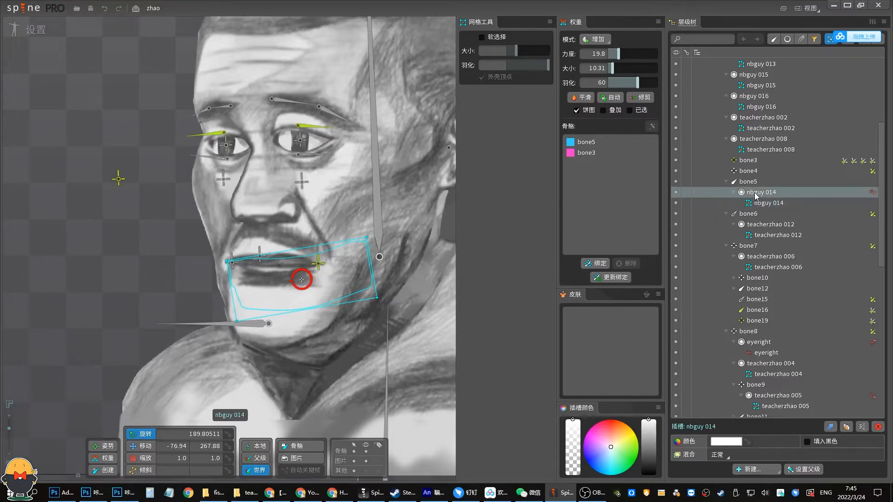
left_click(379, 169)
left_click_drag(379, 169, 375, 151)
key("v")
mouse_move(256, 323)
left_mouse_down()
mouse_move(255, 348)
mouse_move(256, 324)
left_mouse_up()
Bind bone2 to mesh nbguy 014 and make it the active bone for weight painting.
left_click(274, 304)
left_click(110, 458)
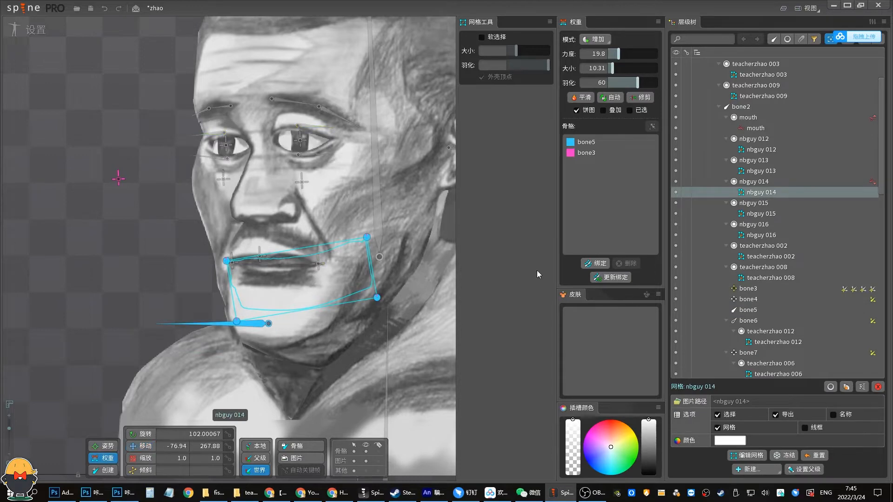
left_click(598, 264)
left_click(374, 187)
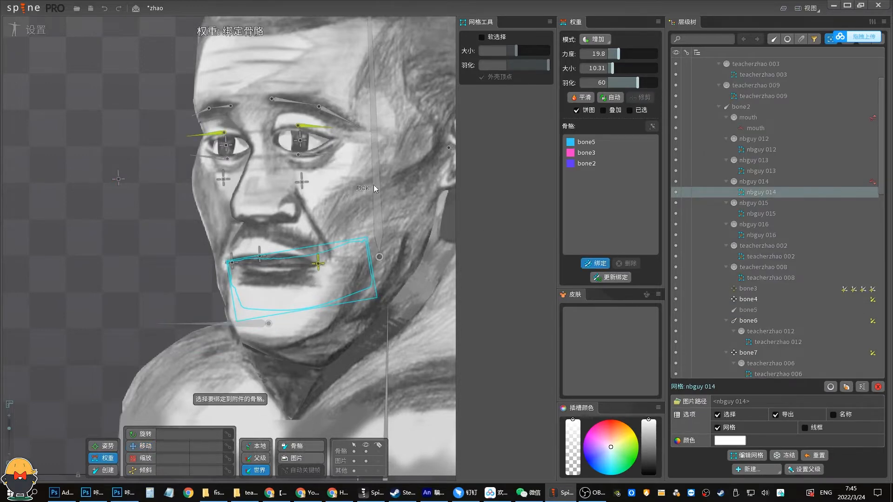
left_click(585, 164)
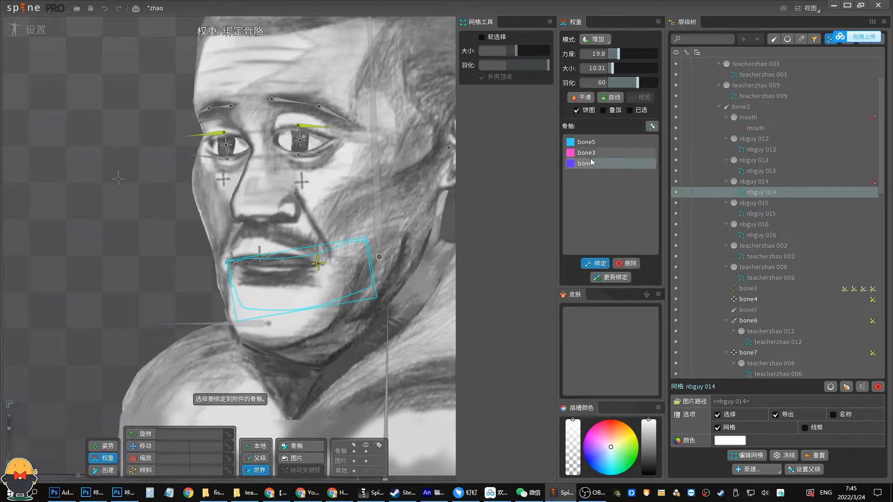
left_click(276, 304)
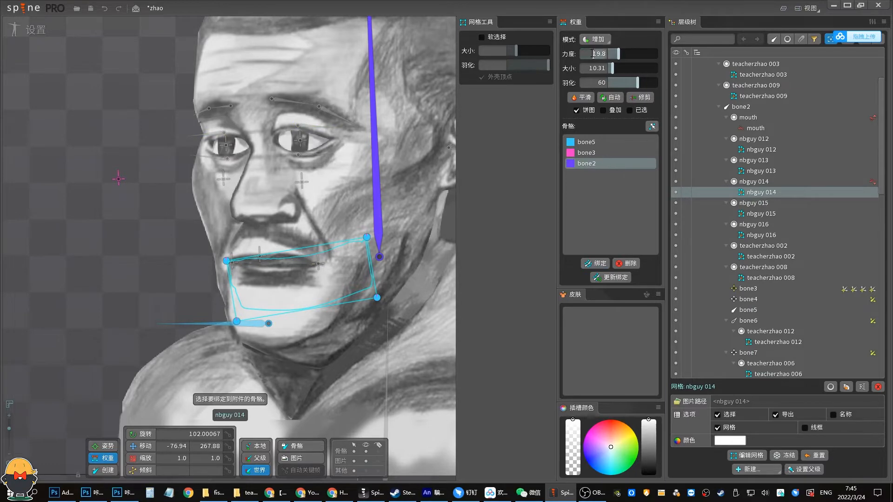
Paint bone2 weight onto the corners of mesh nbguy 014 with strength 6 and brush size 41.58, testing with bone5 lowered.
mouse_move(618, 54)
left_mouse_down()
mouse_move(615, 69)
mouse_move(625, 74)
left_mouse_up()
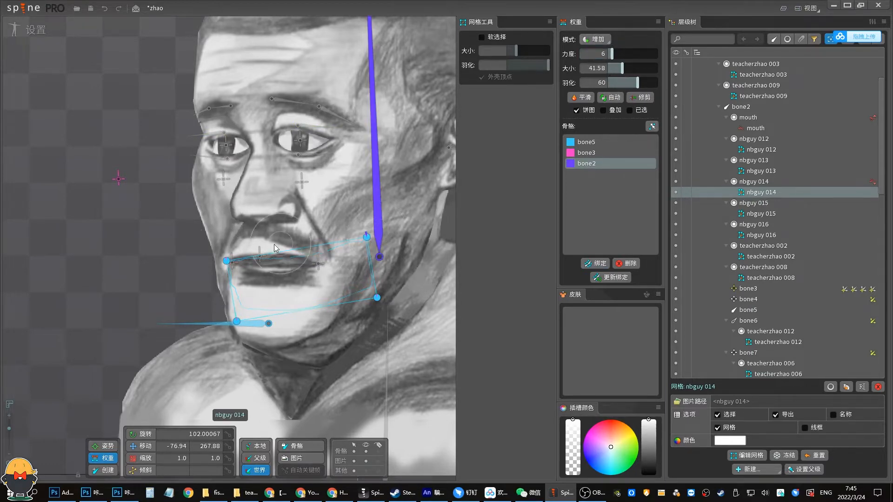
mouse_move(269, 317)
left_mouse_down()
mouse_move(361, 228)
mouse_move(274, 256)
mouse_move(273, 298)
mouse_move(255, 350)
left_mouse_up()
left_click(250, 324)
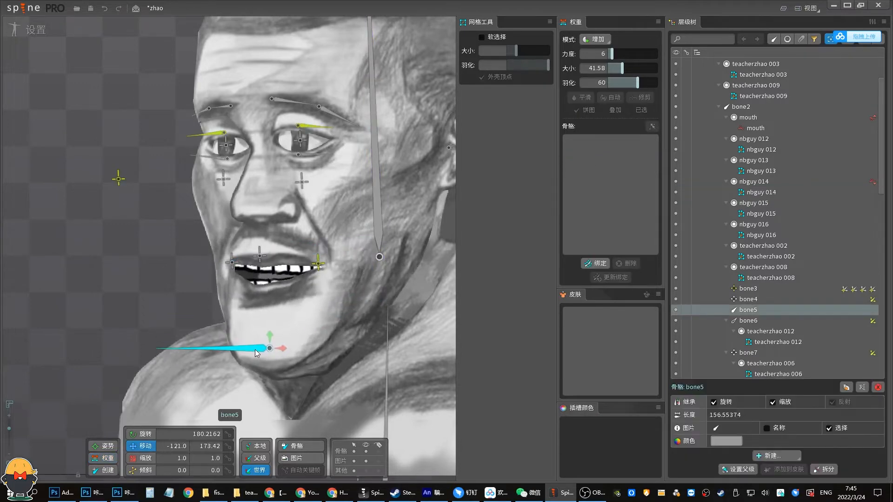
left_click(276, 302)
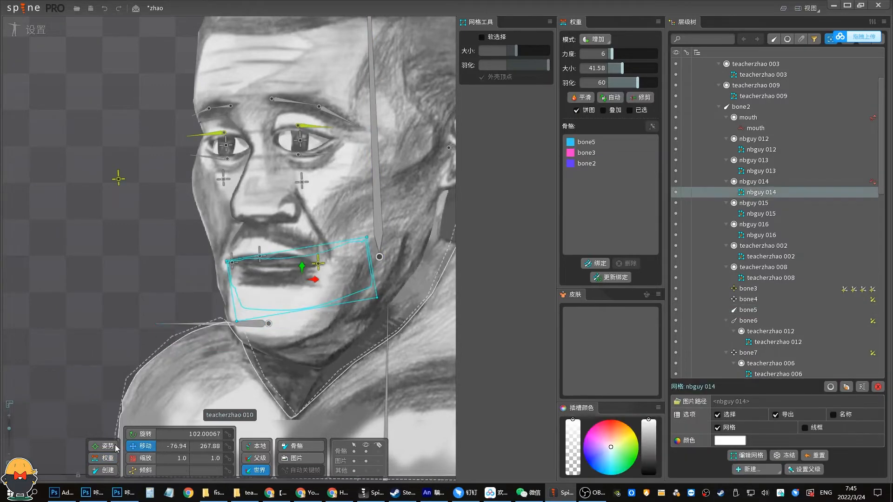
left_click(598, 164)
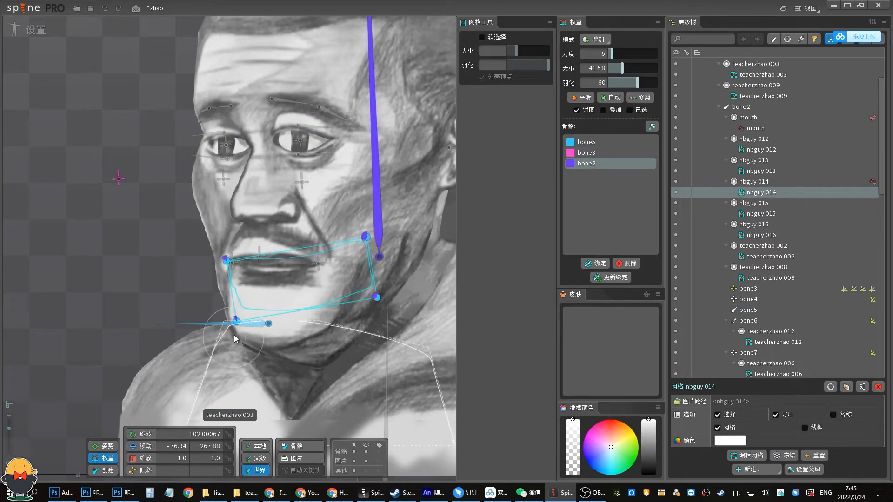
Check the reweighted mouth by lowering bone5, undo the move, and save the project.
left_click(258, 324)
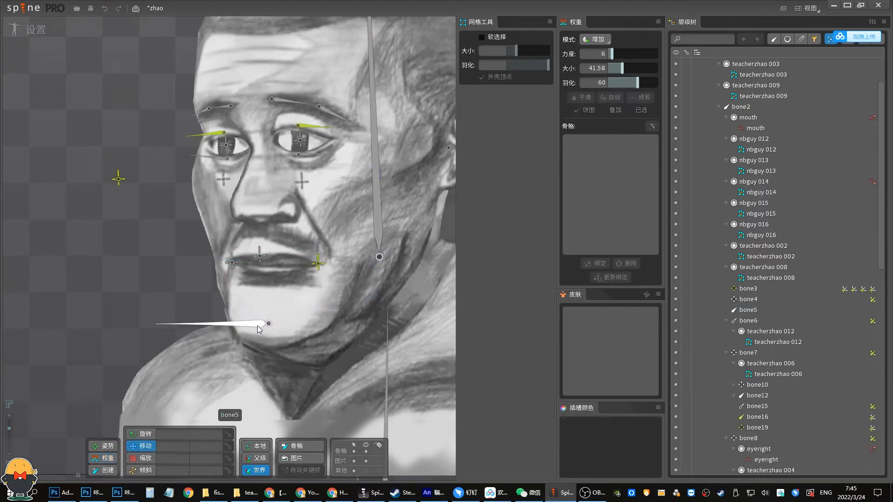
left_click_drag(257, 326, 259, 348)
key("ctrl+z")
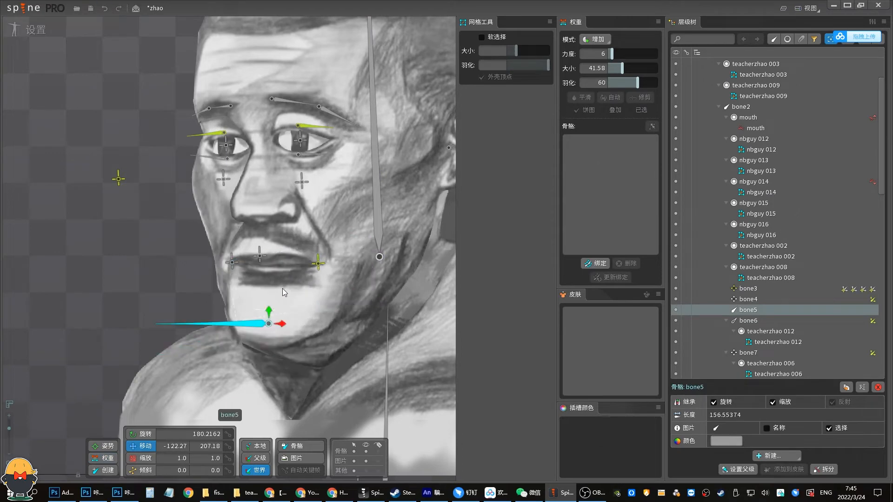
key("ctrl+s")
Create a child bone of bone5 at the centre of the lower lip, and bind it to mesh nbguy 016.
left_click(263, 279)
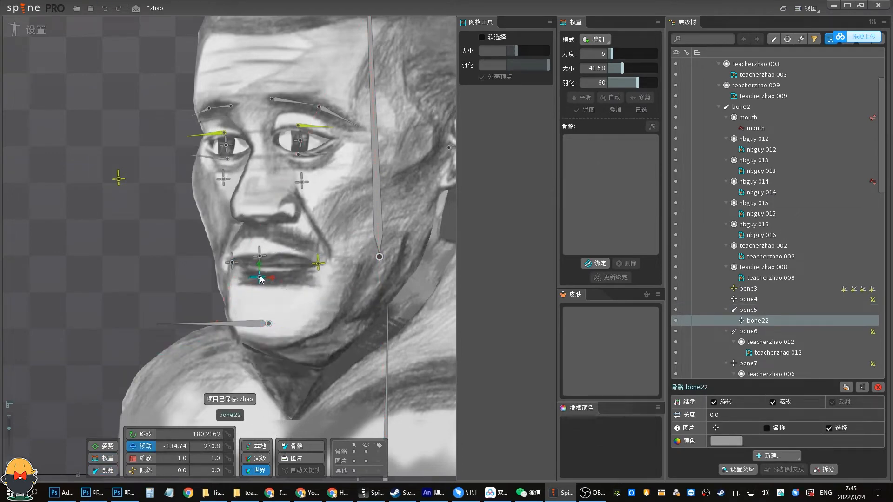
left_click_drag(259, 276, 262, 282)
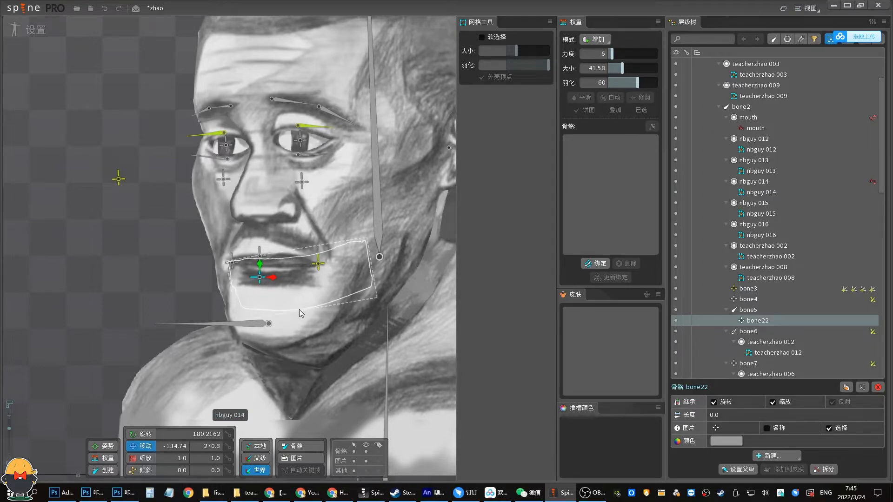
left_click(294, 325)
left_click(588, 266)
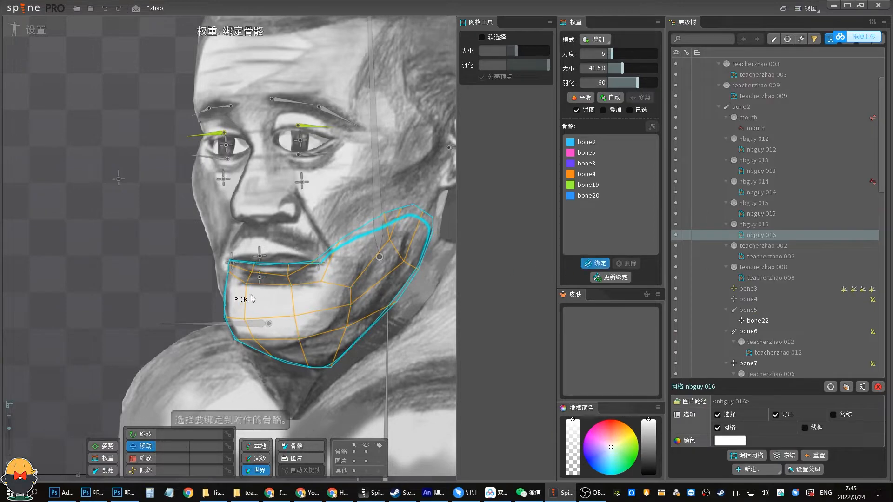
left_click(255, 288)
Add vertices and connecting edges through the lower lip and chin of mesh nbguy 016.
left_click(746, 456)
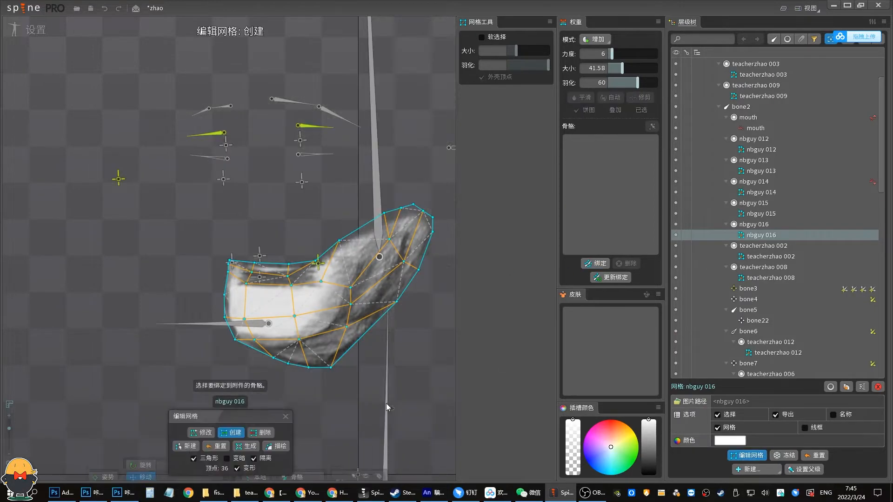
left_click(228, 433)
scroll(269, 279, "up", 4)
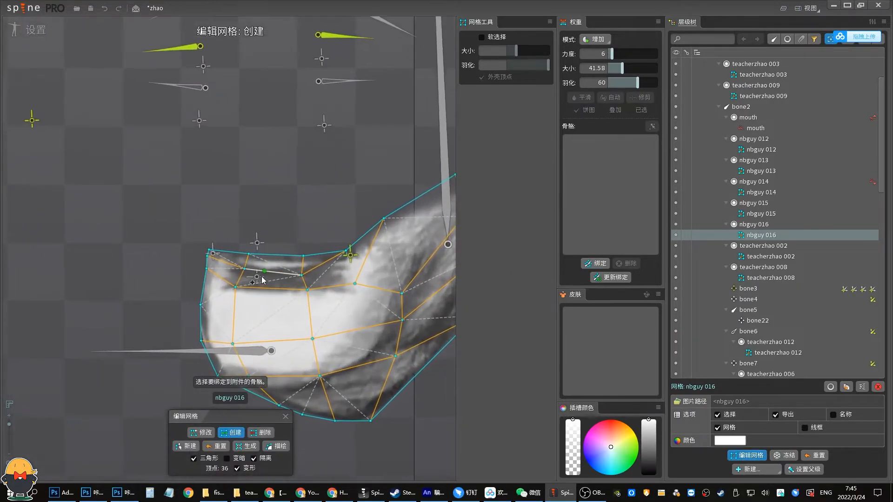
left_click_drag(269, 269, 259, 313)
scroll(253, 294, "down", 2)
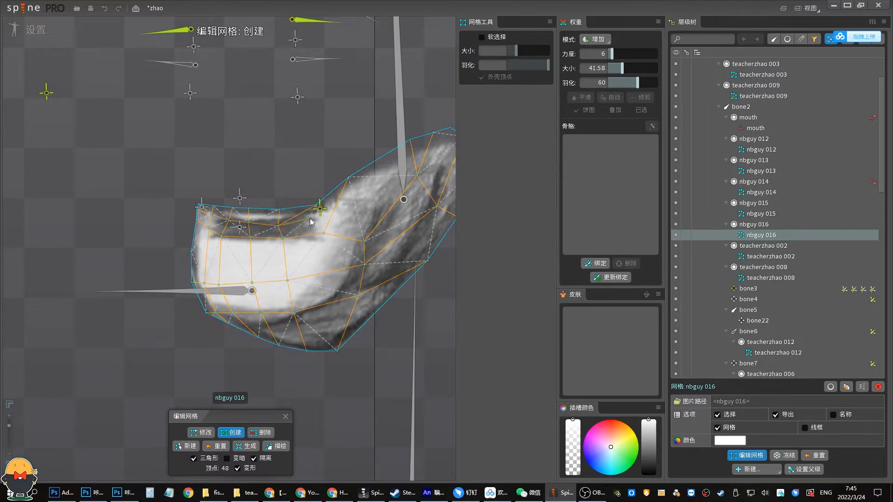
left_click(285, 417)
Reposition the inner vertices in the cheek and jaw area of mesh nbguy 016 for more even edge flow.
left_click(754, 456)
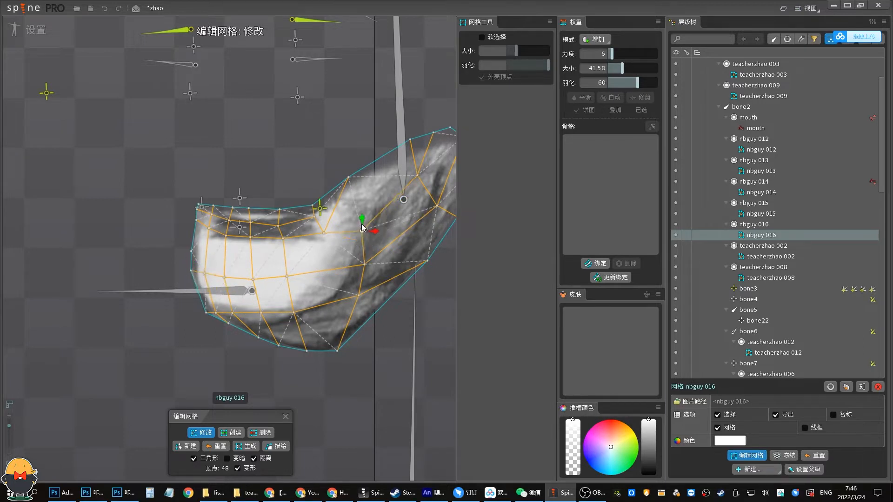
left_click_drag(366, 266, 344, 301)
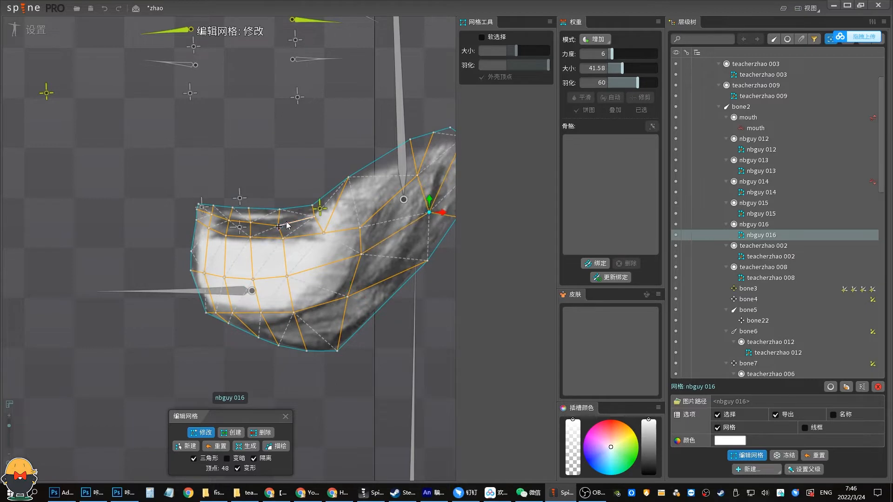
left_click(286, 417)
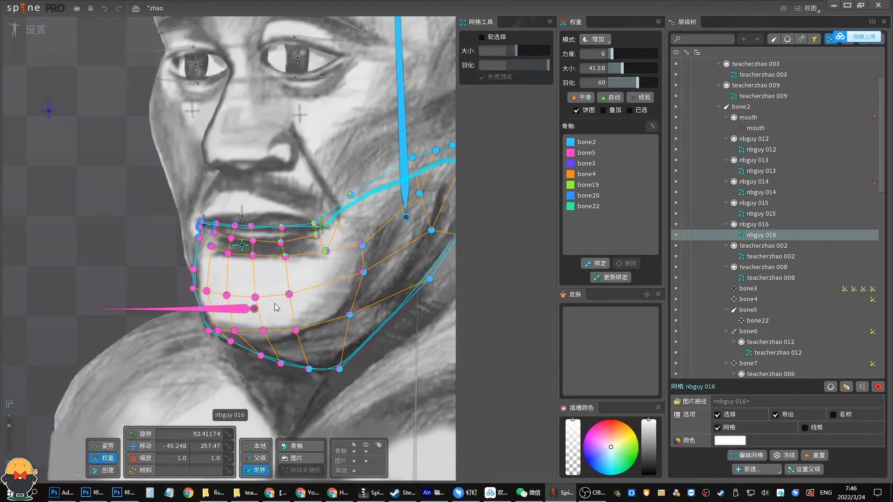
Paint bone22 influence onto the lower-lip vertices of mesh nbguy 016, using brush size 16.34 and strength 10.89.
left_click(595, 263)
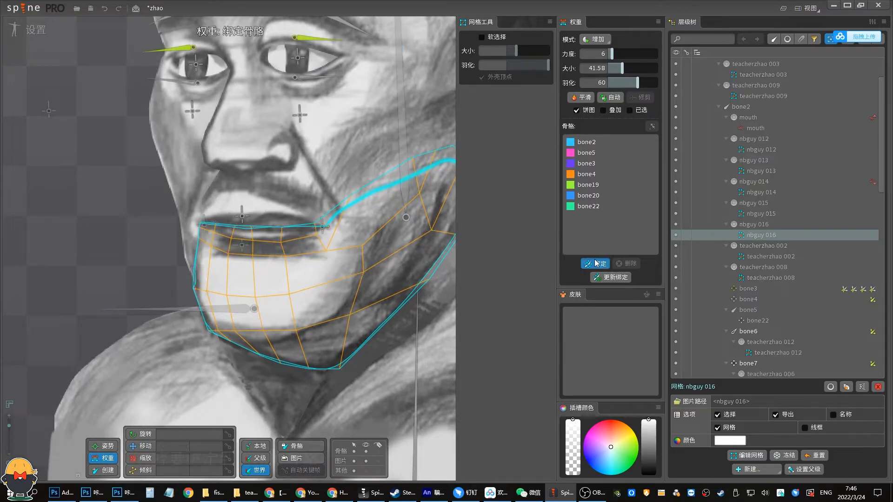
key("Escape")
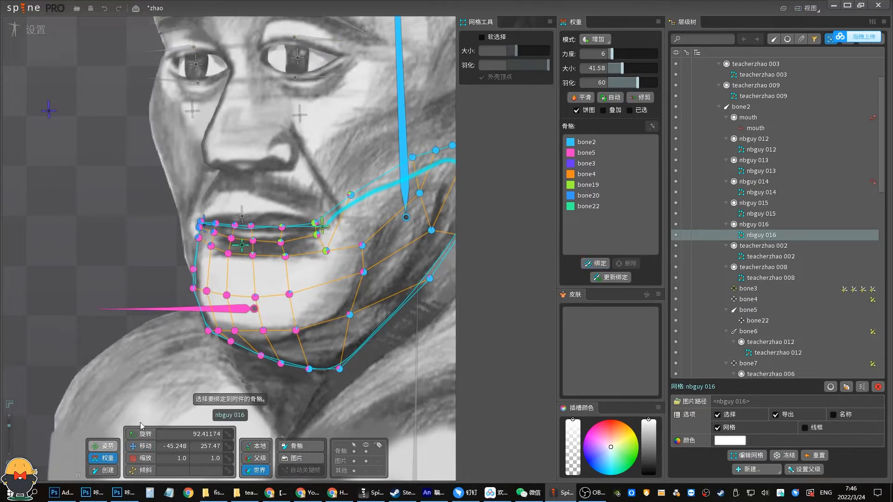
left_click(592, 208)
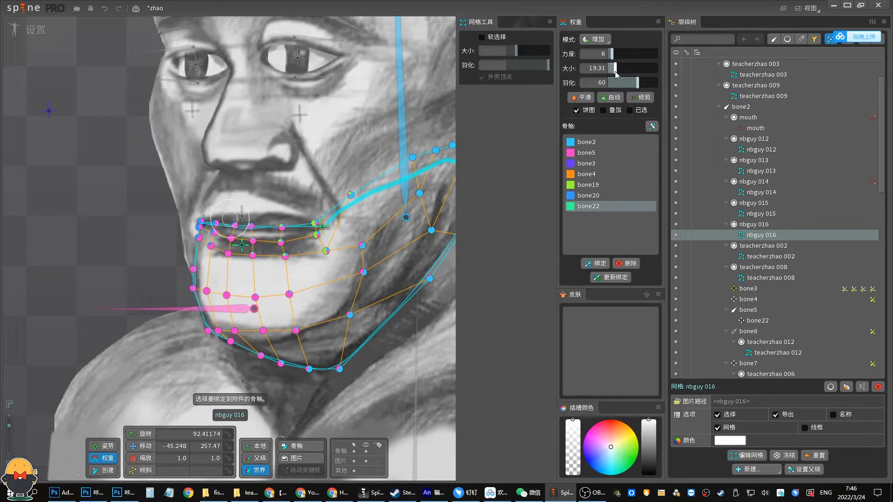
left_click_drag(615, 71, 615, 55)
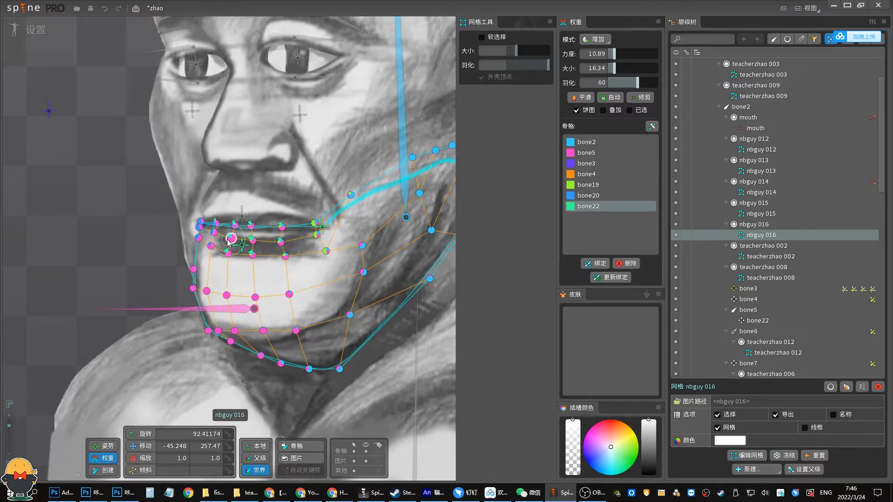
Check the lower-lip weights by lowering bone5 and bone22, undo both moves, and save the project.
key("space")
key("space")
left_click_drag(238, 310, 234, 336)
key("ctrl+z")
key("space")
key("ctrl+z")
left_click(242, 246)
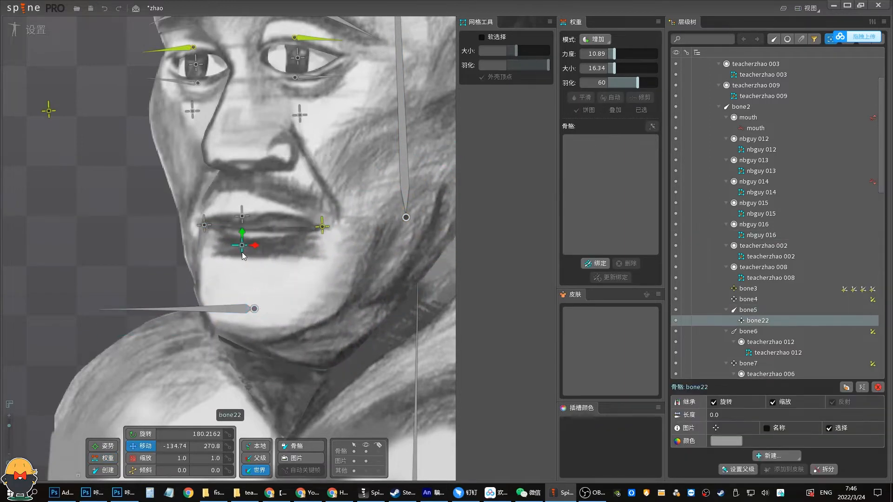
mouse_move(242, 275)
left_mouse_down()
mouse_move(243, 308)
mouse_move(260, 282)
mouse_move(230, 280)
mouse_move(242, 277)
left_mouse_up()
key("ctrl+z")
key("ctrl+s")
In animation mode at frame 13, pose a rounded open mouth by moving bone19 inward, bone21 up and bone22 down.
left_click(46, 34)
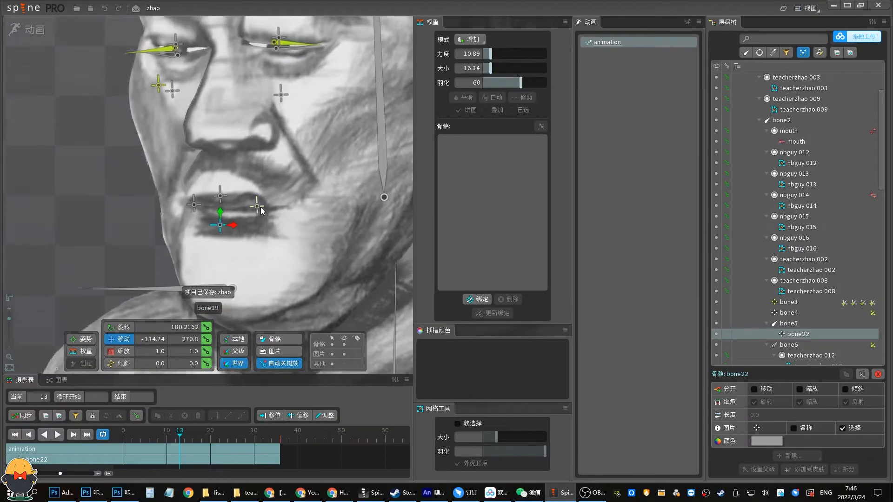
left_click(257, 207)
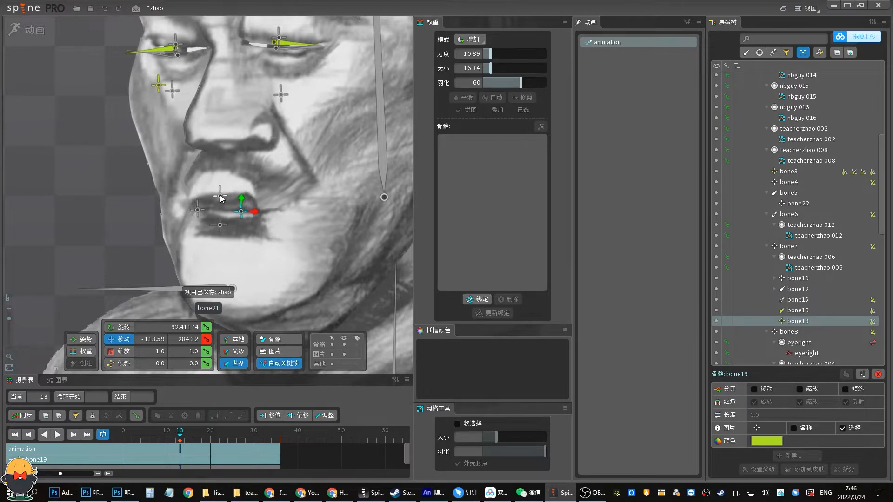
left_click_drag(220, 195, 219, 174)
left_click_drag(220, 225, 219, 332)
scroll(31, 330, "down", 3)
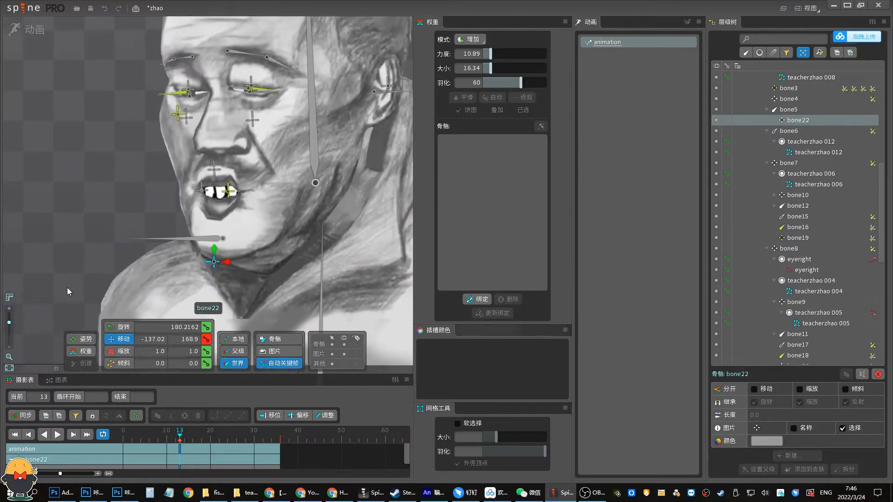
left_click(228, 194)
mouse_move(232, 199)
left_mouse_down()
mouse_move(219, 200)
mouse_move(234, 199)
left_mouse_up()
scroll(249, 243, "up", 2)
Increase bone19's weight on the mouth-corner vertices of nbguy 016 at strength 6, reducing the brush size to 5.73 for finer work.
left_click(250, 242)
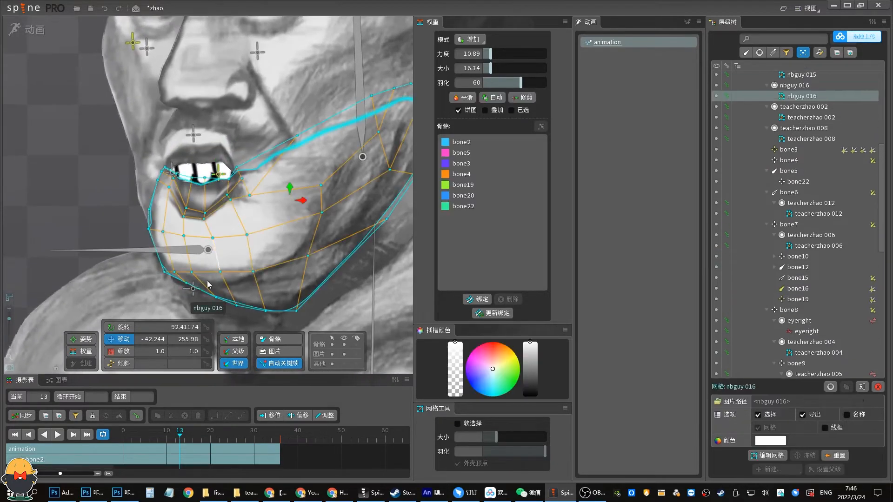
scroll(212, 211, "up", 3)
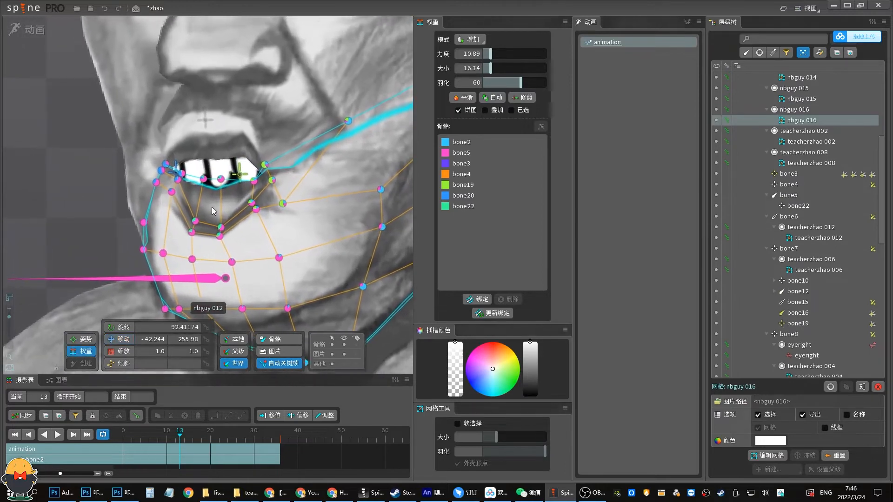
left_click(463, 185)
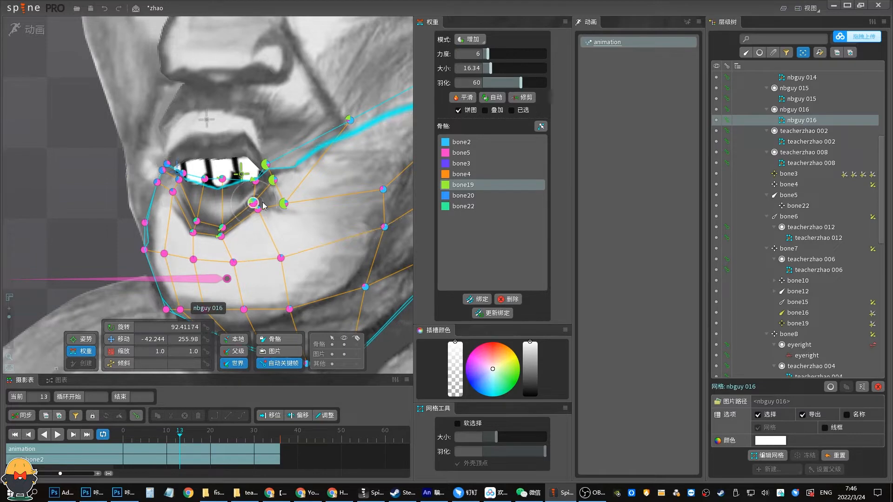
left_click_drag(272, 178, 279, 173)
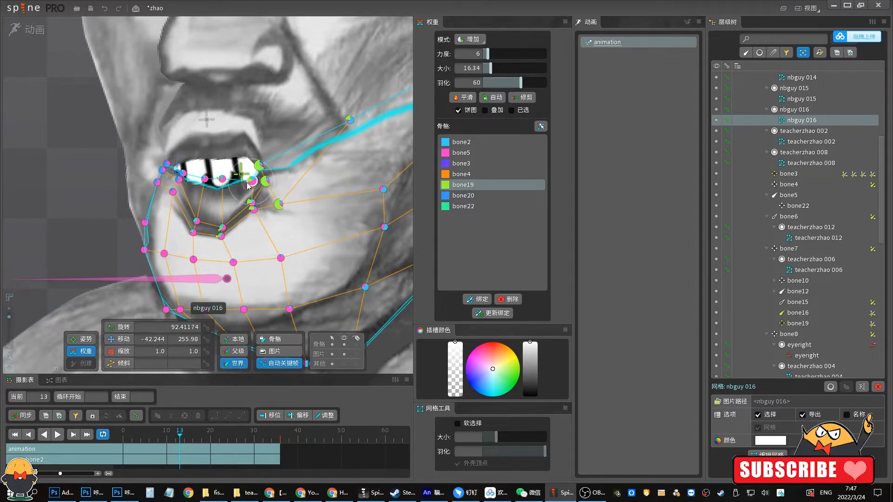
left_click_drag(491, 68, 486, 68)
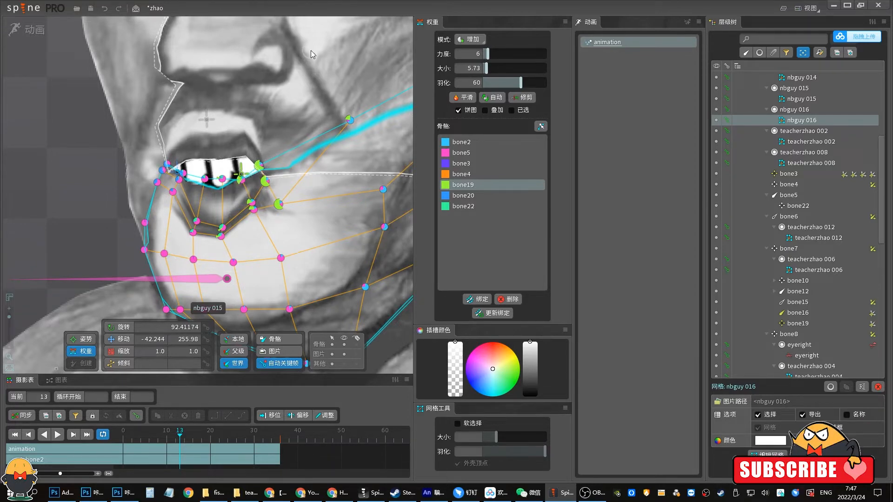
Increase bone19's weight on the mouth-corner and adjacent cheek vertices of mesh nbguy 015.
left_click(298, 70)
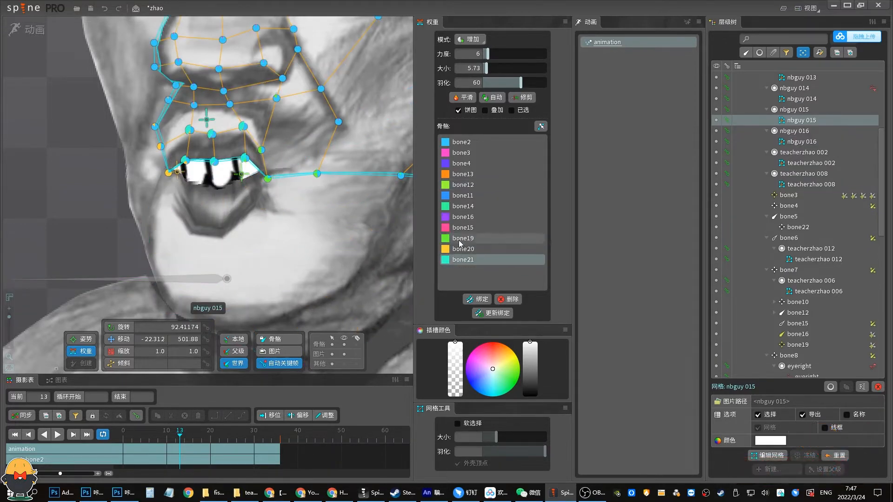
mouse_move(262, 188)
left_mouse_down()
mouse_move(271, 162)
mouse_move(243, 126)
left_mouse_up()
mouse_move(242, 126)
left_mouse_down()
mouse_move(226, 174)
mouse_move(263, 190)
mouse_move(267, 183)
left_mouse_up()
mouse_move(343, 110)
left_mouse_down()
mouse_move(340, 144)
mouse_move(333, 95)
left_mouse_up()
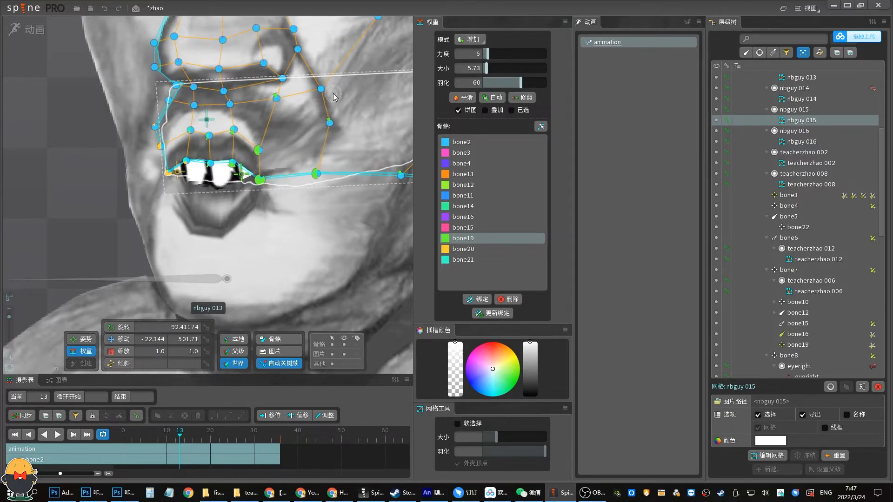
scroll(286, 119, "down", 1)
left_click_drag(280, 137, 268, 177)
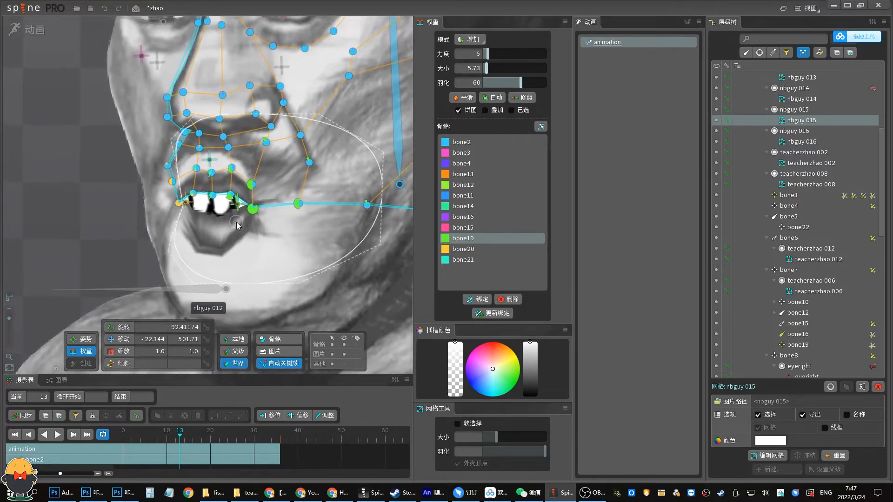
Examine the open-mouth pose around bone19, bone21 and bone5, undoing the trial move of the corner bone.
key("space")
mouse_move(181, 439)
left_mouse_down()
mouse_move(168, 437)
mouse_move(179, 438)
left_mouse_up()
left_click(238, 222)
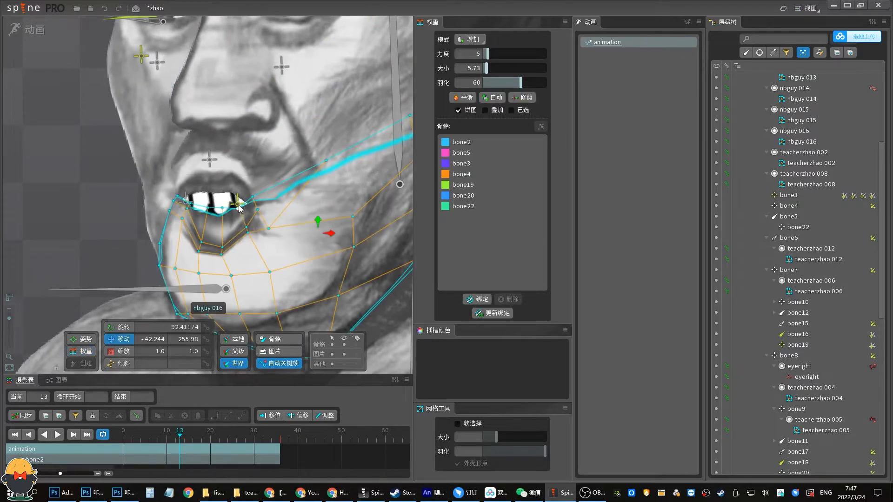
mouse_move(238, 206)
left_mouse_down()
mouse_move(253, 199)
mouse_move(240, 222)
mouse_move(247, 207)
left_mouse_up()
key("ctrl+z")
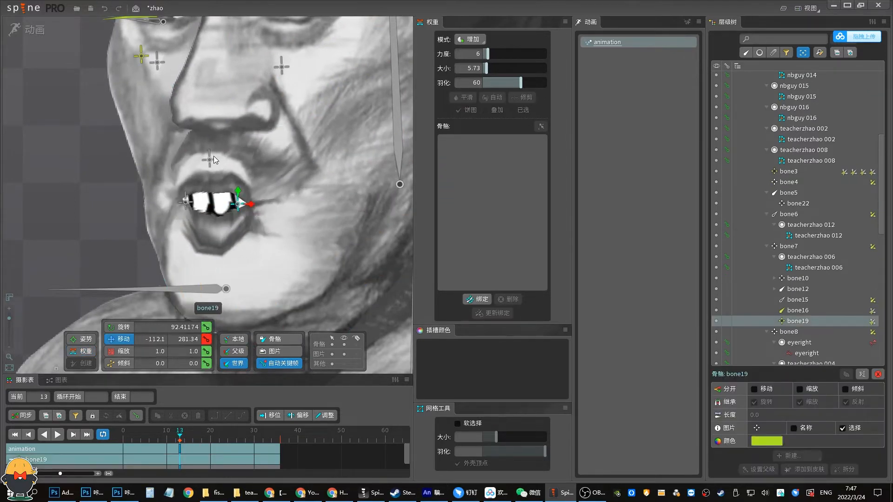
left_click(209, 159)
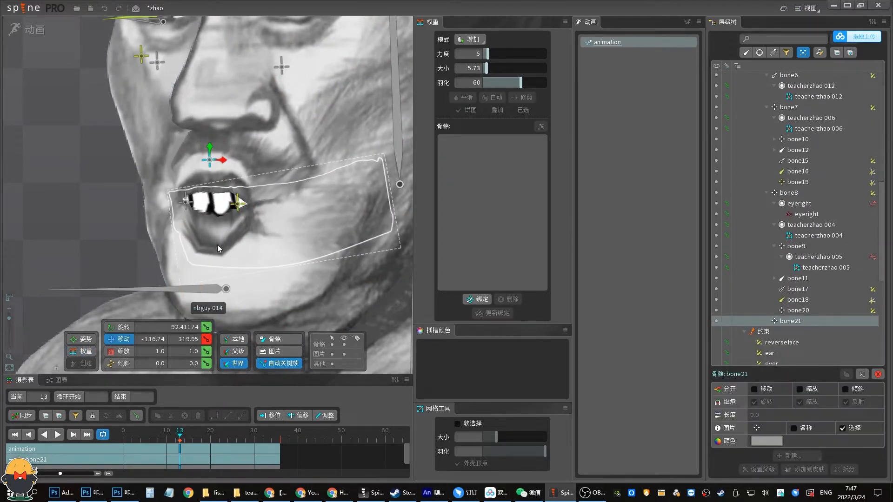
left_click_drag(218, 249, 227, 195)
mouse_move(218, 277)
left_mouse_down()
mouse_move(219, 166)
mouse_move(222, 279)
left_mouse_up()
mouse_move(220, 239)
left_mouse_down()
mouse_move(219, 278)
mouse_move(220, 244)
left_mouse_up()
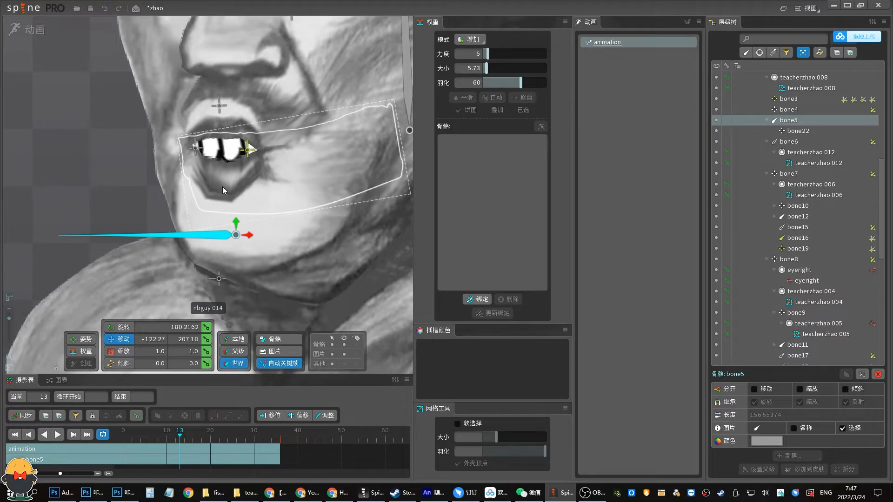
left_click_drag(222, 187, 216, 202)
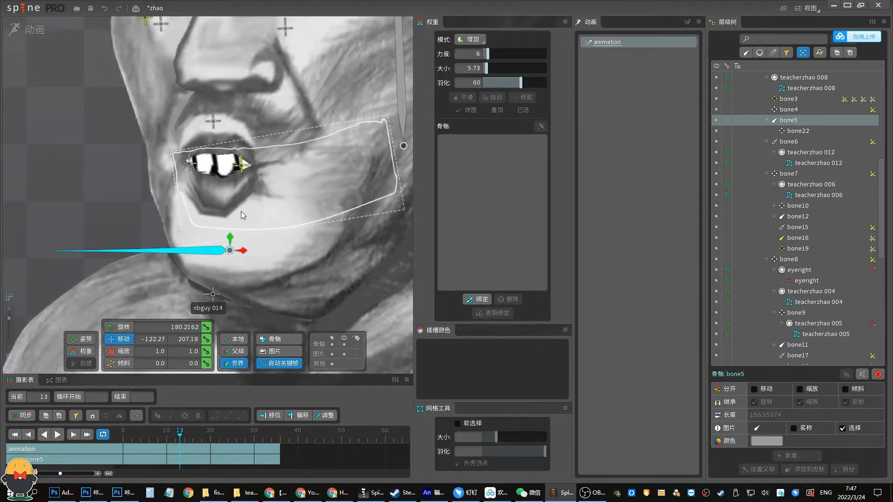
scroll(168, 145, "down", 2)
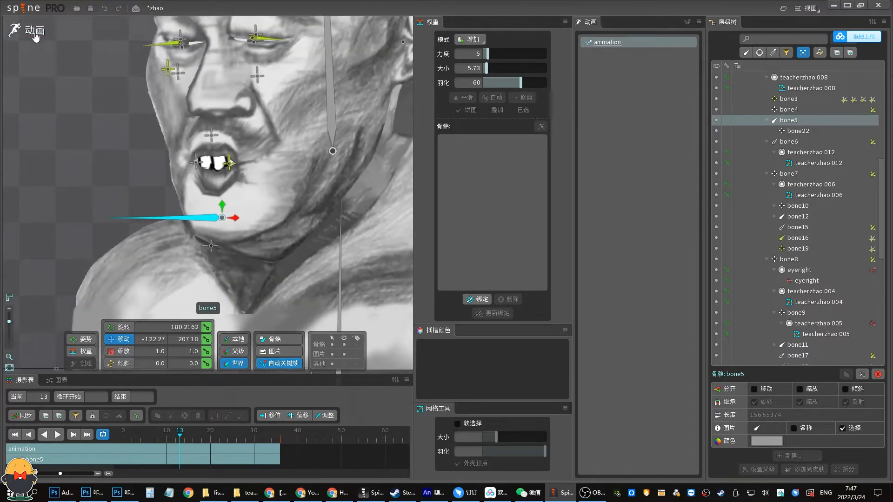
Return to setup mode, save the project, and test the jaw by lowering bone5 and undoing the move.
left_click(35, 37)
key("ctrl+s")
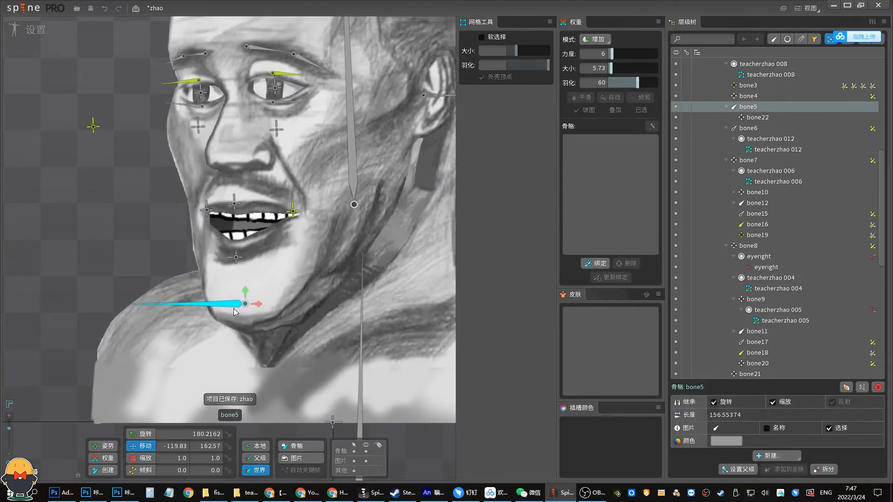
mouse_move(234, 308)
left_mouse_down()
mouse_move(234, 288)
mouse_move(235, 297)
left_mouse_up()
key("ctrl+z")
Add vertices and connecting edges across the cheek between the eye and mouth of mesh teacherzhao 008.
left_click(191, 186)
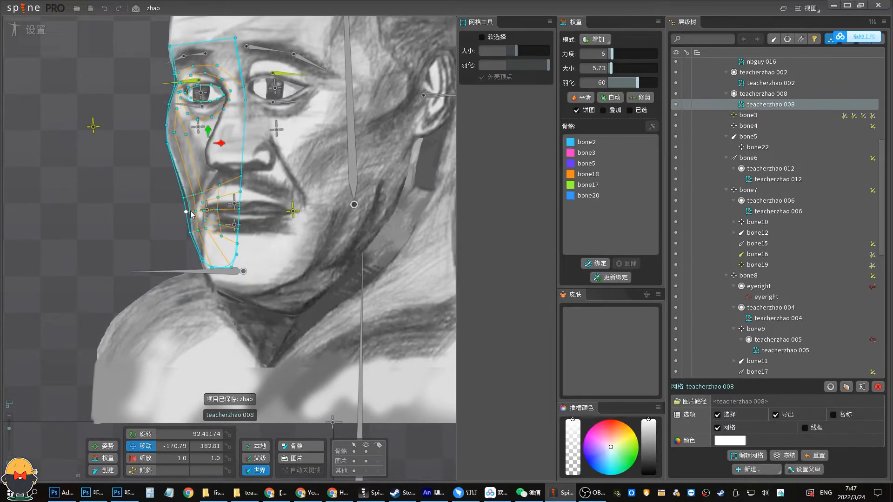
left_click(113, 460)
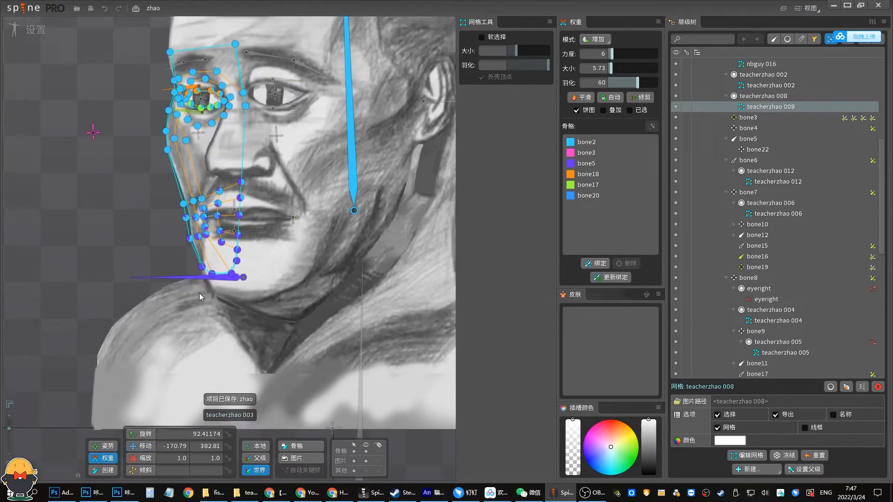
left_click(747, 456)
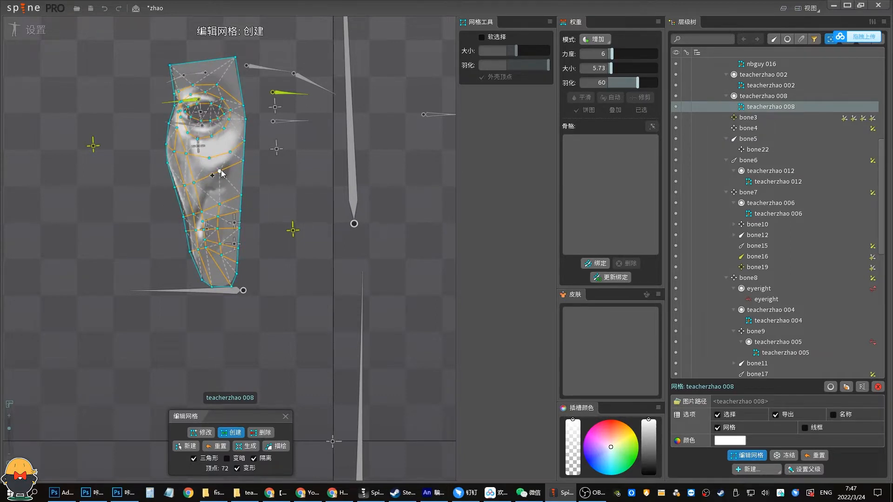
left_click(286, 417)
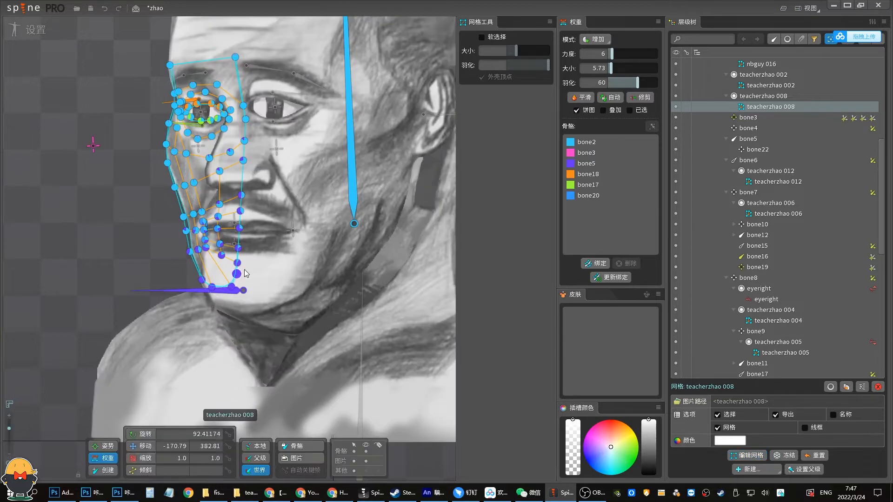
Remove bone5's influence from the cheek vertices of teacherzhao 008, using brush strength 26.73 and size 43.07.
left_click(588, 163)
left_click(603, 39)
left_click(600, 75)
left_click_drag(613, 54, 624, 68)
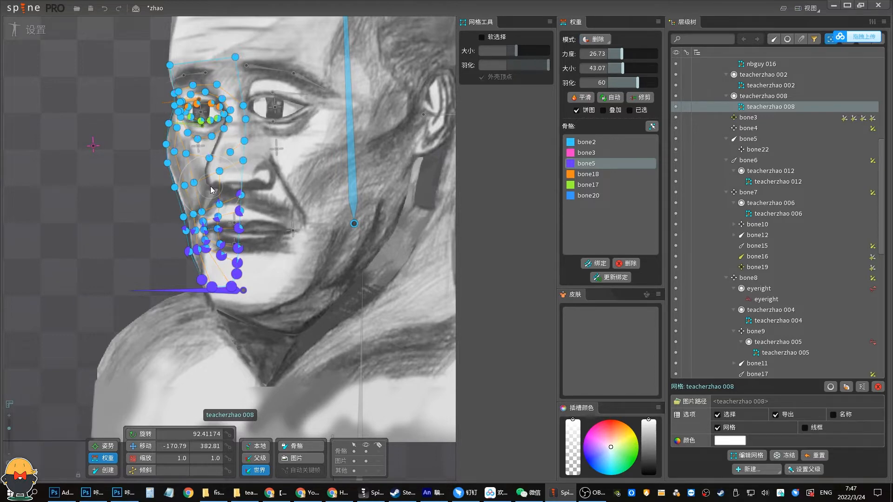
Check how the reweighted cheek follows the jaw by lowering bone5, and undo the move.
key("space")
key("space")
left_click_drag(236, 292, 236, 312)
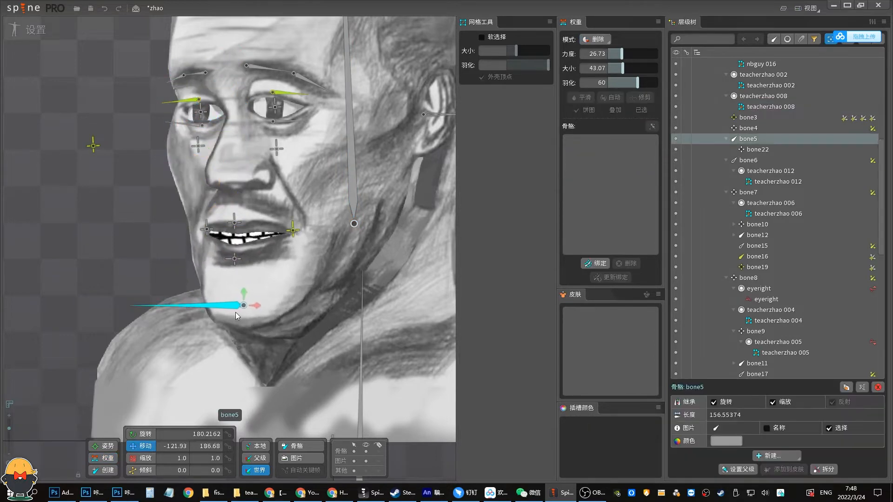
key("ctrl+z")
Reselect mesh teacherzhao 008 and continue removing bone5's weight from its upper cheek vertices.
left_click(193, 185)
left_click(95, 458)
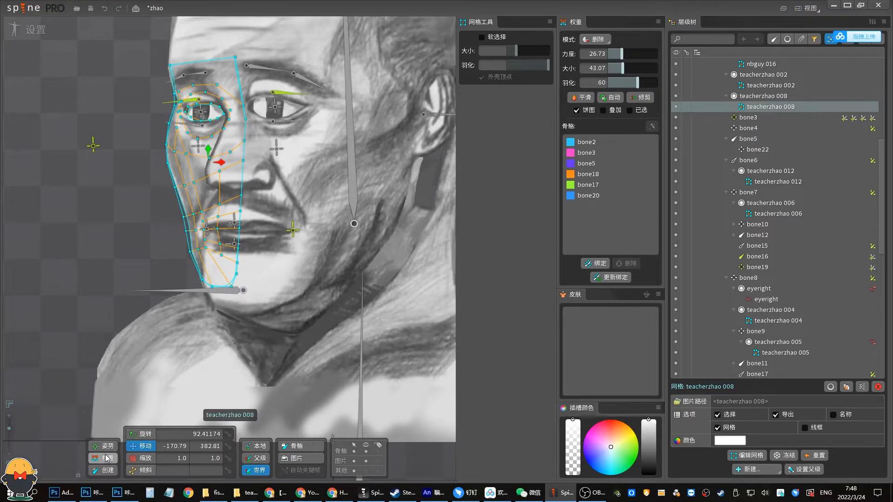
left_click(587, 163)
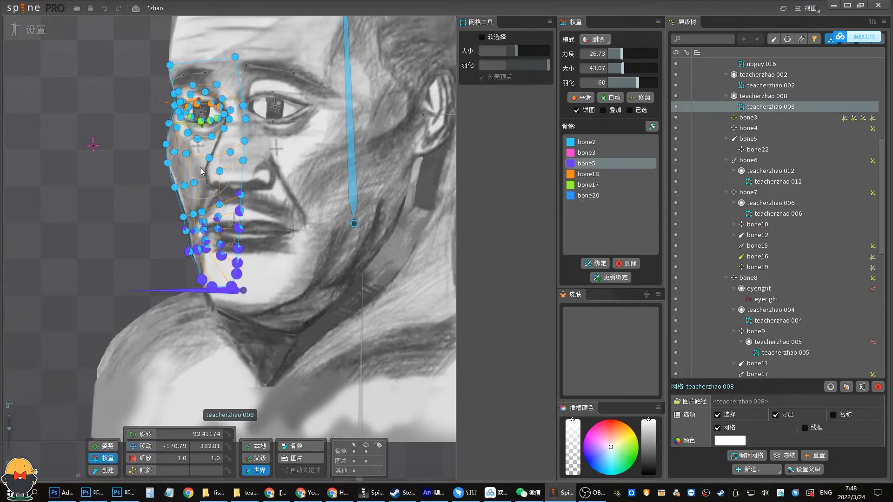
Test the jaw opening with bone5 again, undo the move, and save the project.
key("space")
key("space")
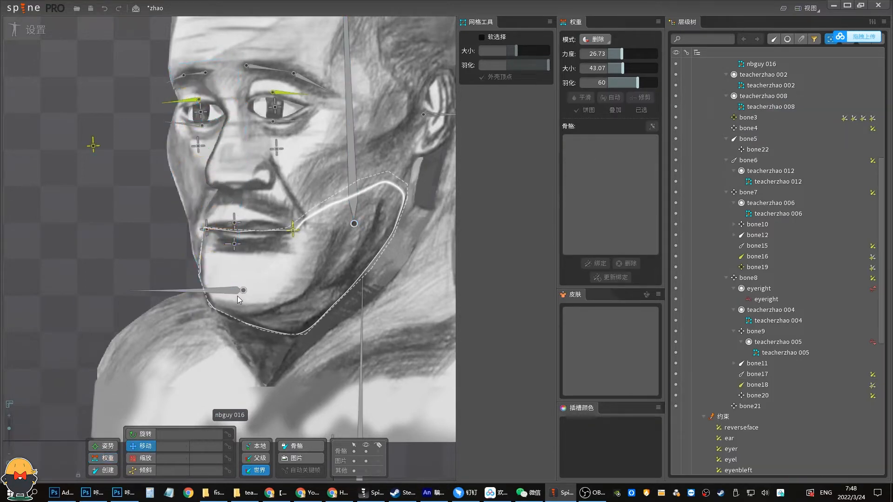
left_click_drag(234, 293, 242, 317)
key("ctrl+z")
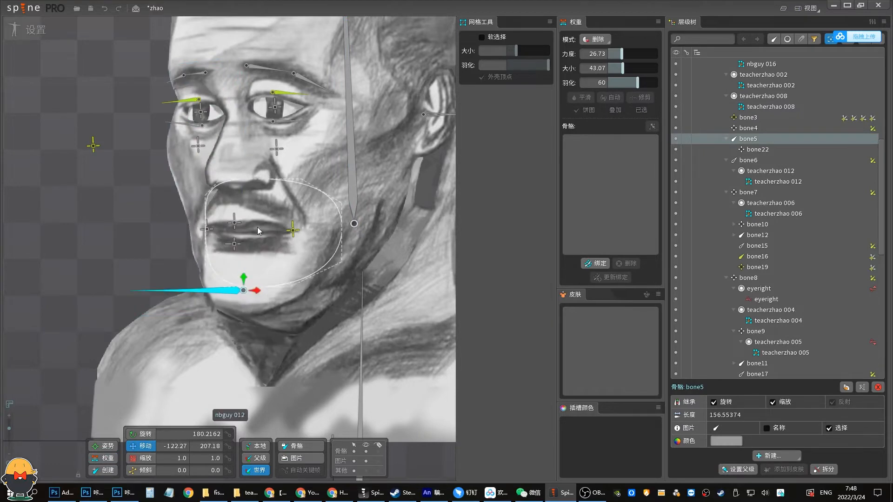
key("ctrl+s")
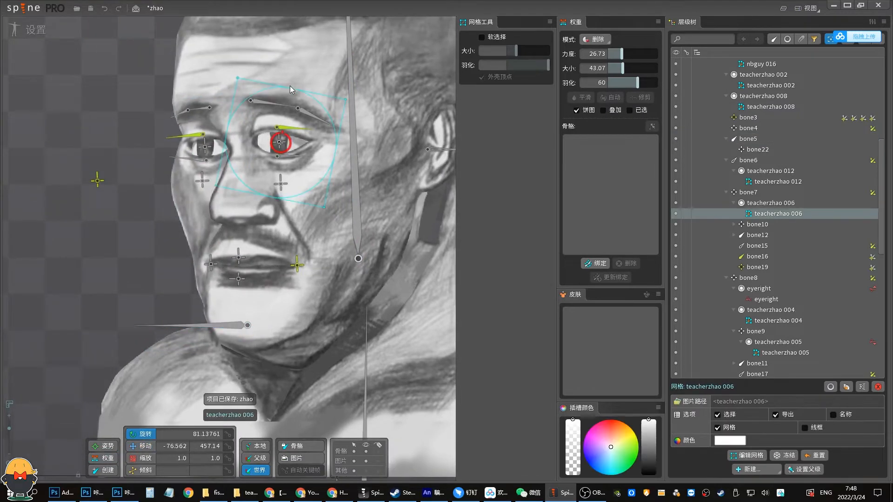
Test the eyebrow by rotating bone12 upward, undo the rotation, and try moving the mouth-corner bone inward.
left_click_drag(276, 106, 294, 98)
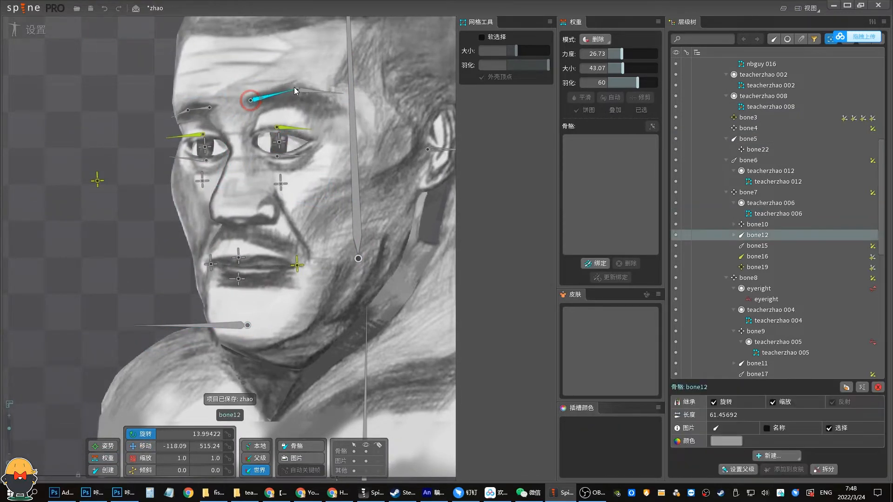
key("ctrl+z")
key("v")
left_click_drag(295, 269, 255, 267)
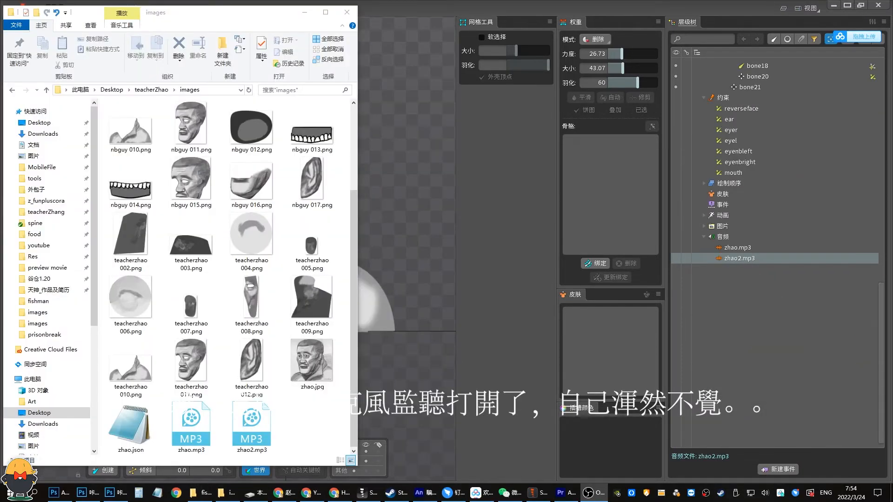
Locate zhao2.mp3 in the File Explorer images folder and check the skeleton's audio files and audio path in Spine.
left_click(249, 432)
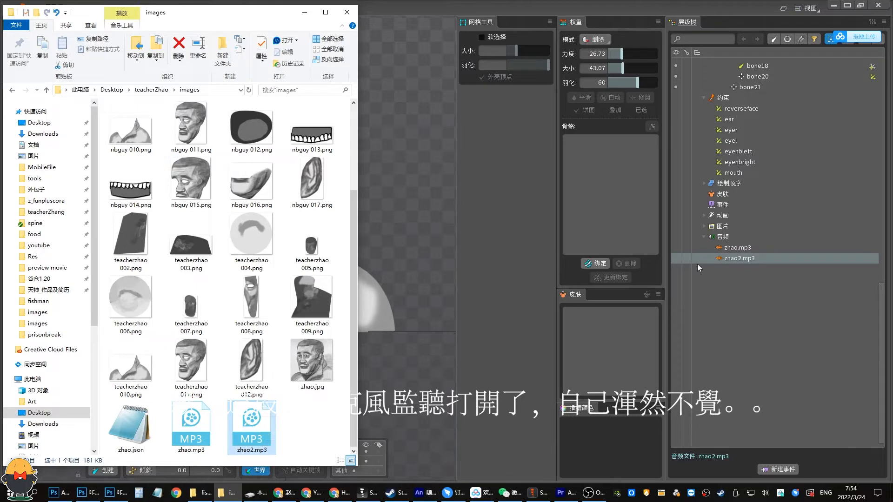
left_click(725, 238)
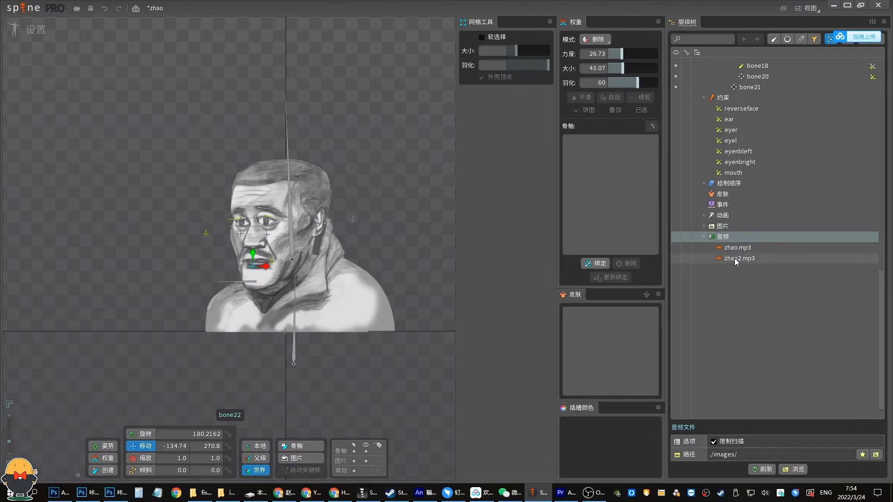
left_click(735, 259)
left_click(724, 237)
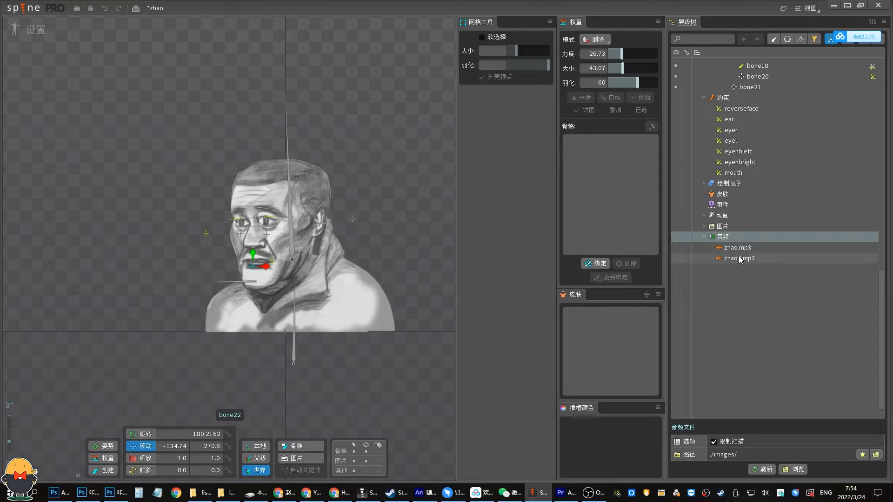
Create an event named zhao and assign the audio file zhao2.mp3 to it.
left_click(731, 206)
left_click(776, 470)
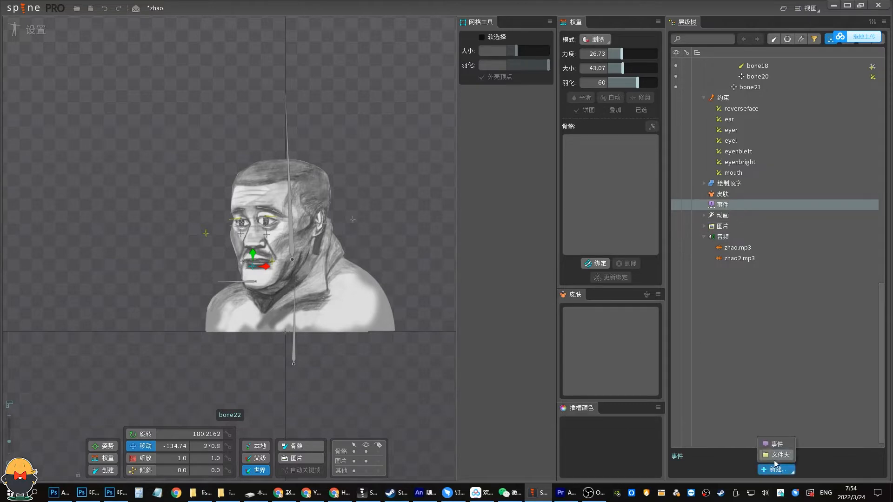
left_click(771, 441)
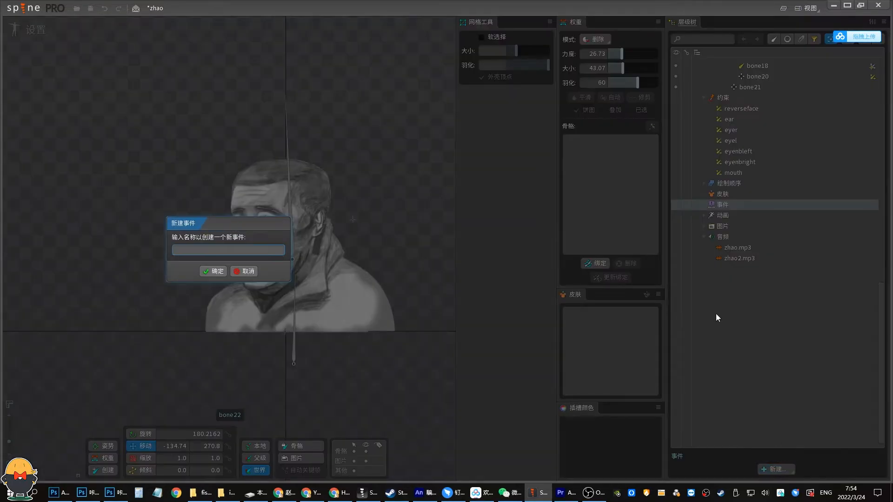
type("zhao")
key("Return")
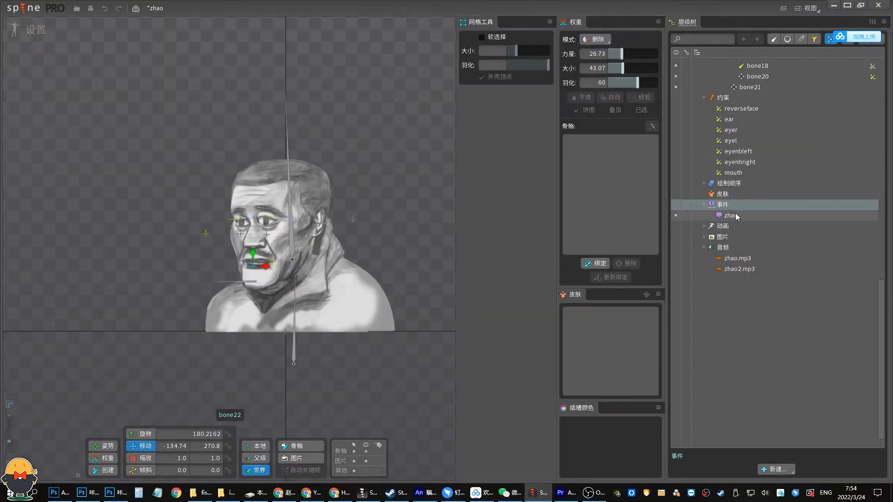
left_click(739, 216)
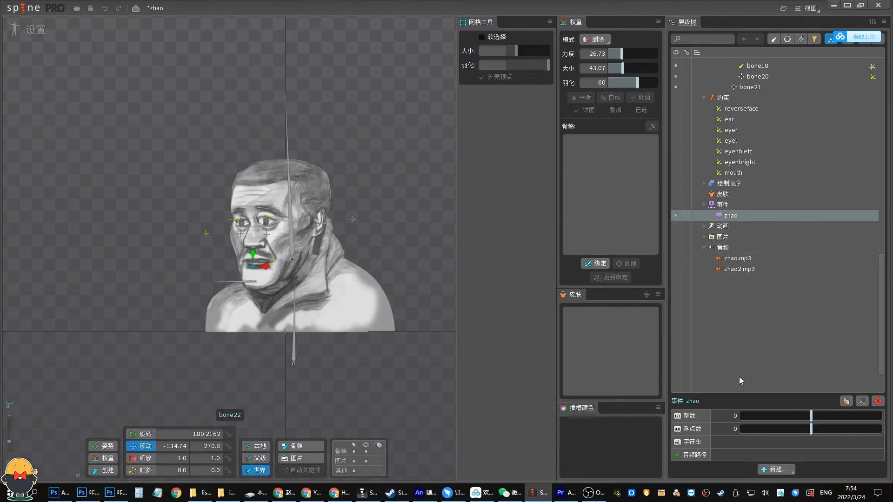
left_click_drag(741, 270, 734, 215)
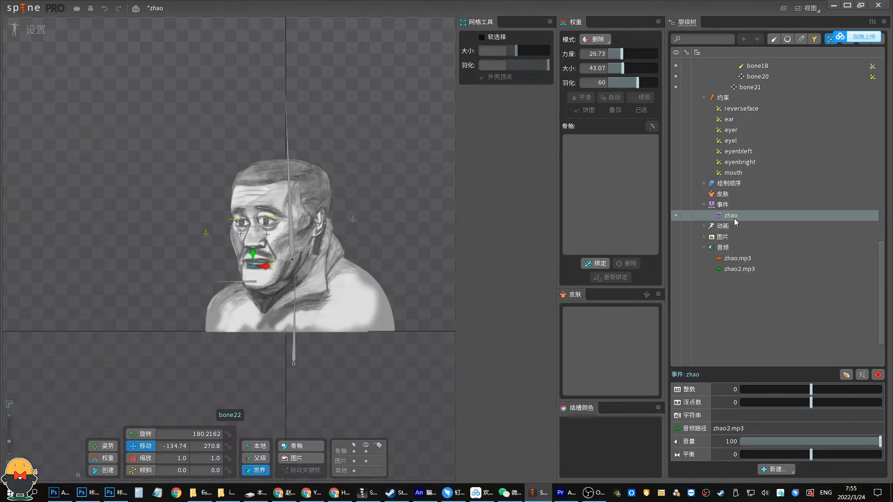
Switch to animate mode, create a new animation named talkingKing, and save the project.
left_click(34, 34)
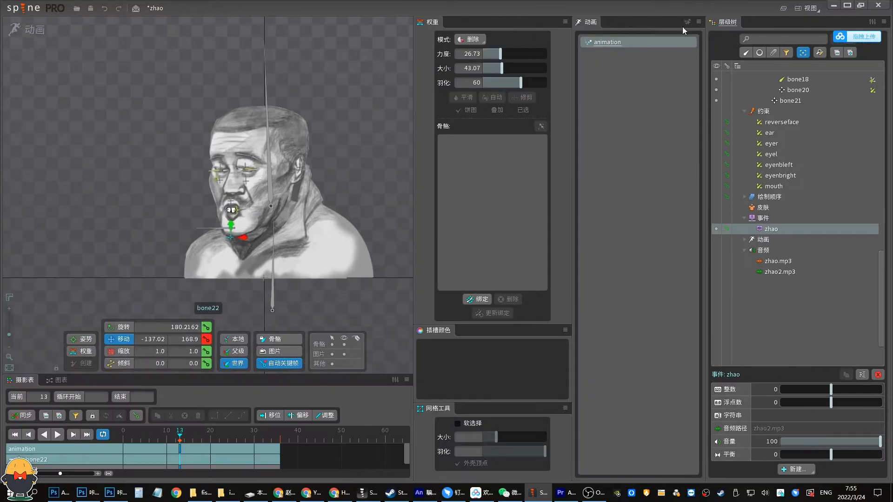
left_click(683, 25)
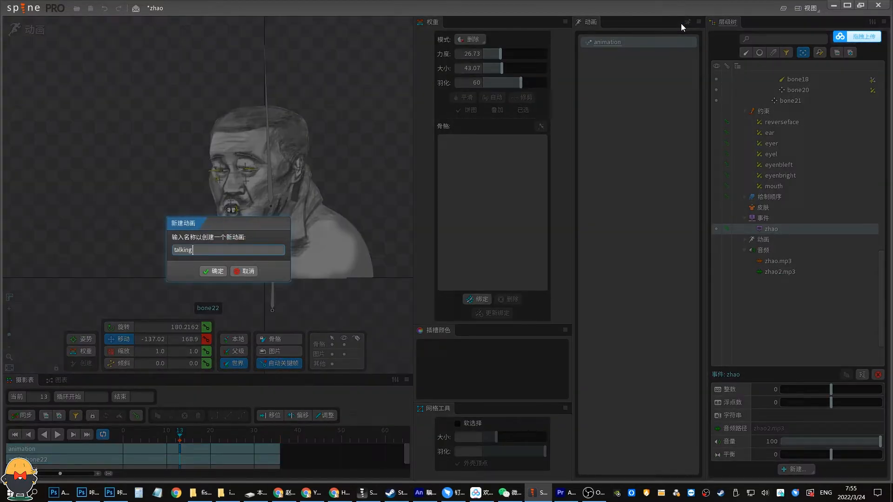
type("talkingKing")
key("Return")
key("ctrl+s")
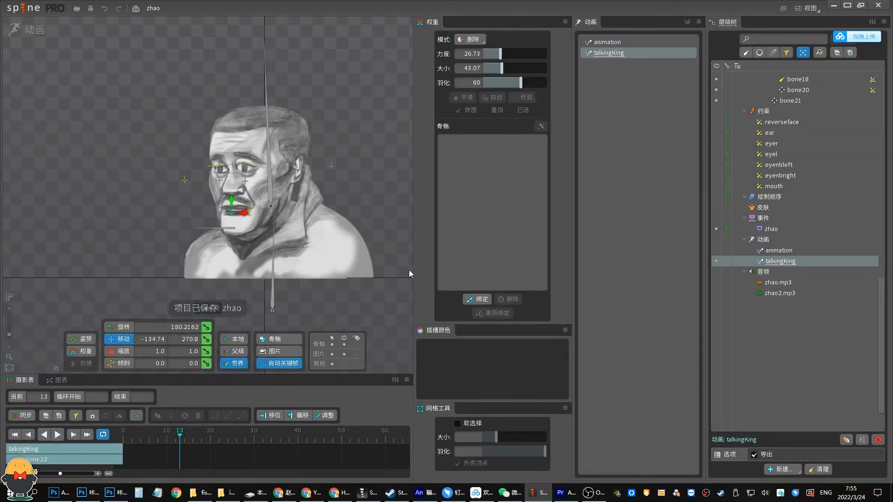
Enlarge the dopesheet and key the zhao event at frame 0 of the talkingKing animation.
left_click_drag(194, 380, 191, 338)
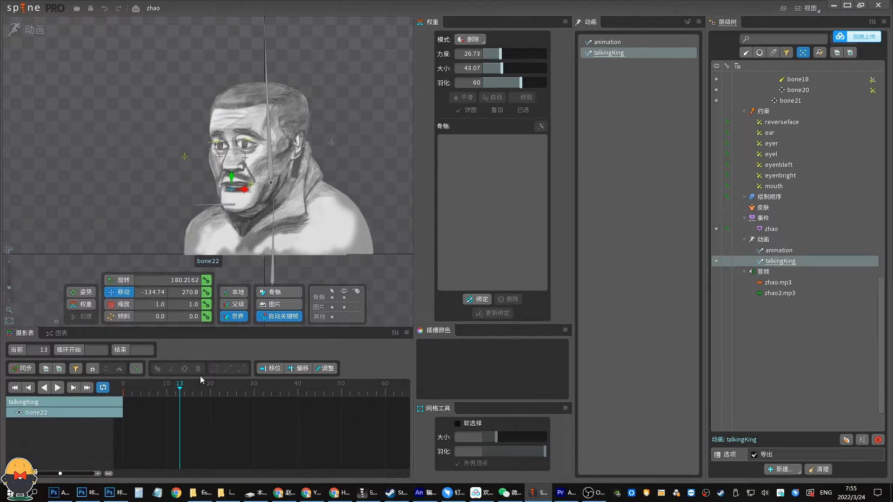
left_click_drag(142, 396, 117, 386)
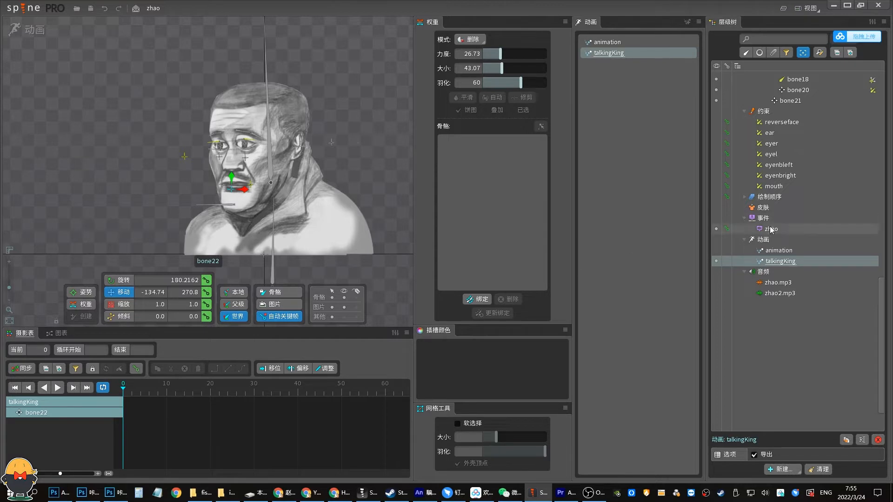
left_click(771, 229)
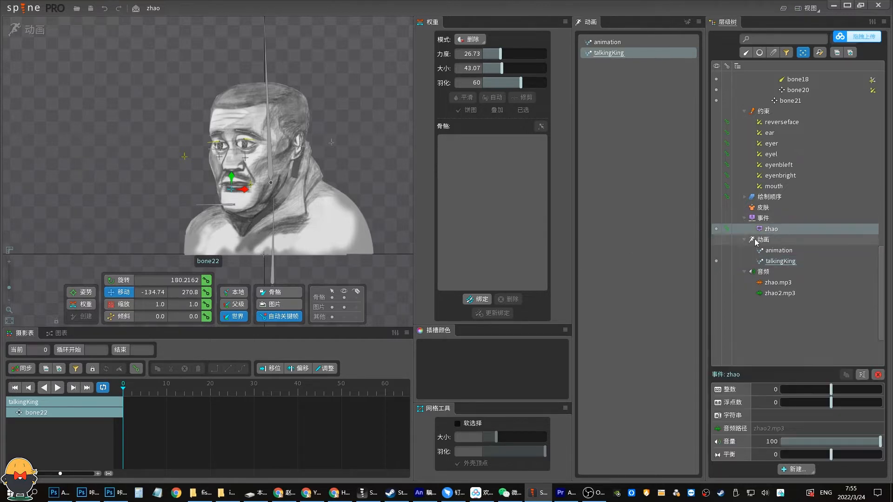
left_click(728, 229)
left_click_drag(61, 474, 29, 473)
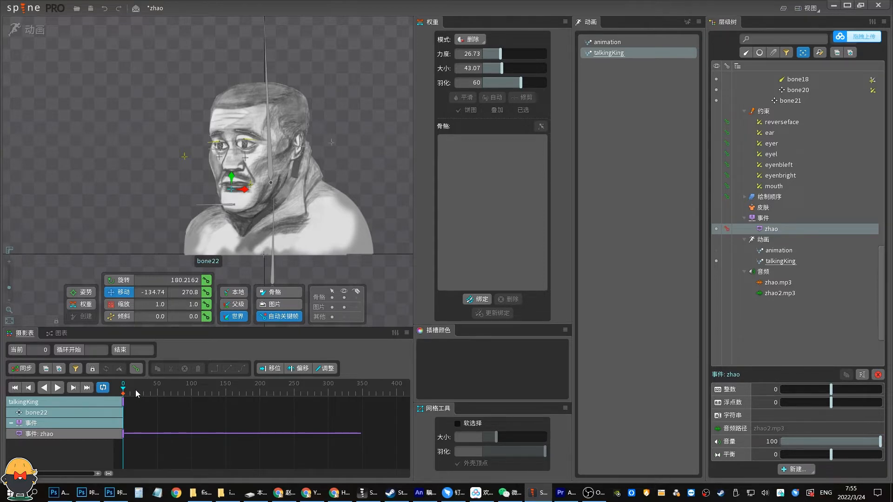
Key the root bone's translation at frame 347, where the audio ends, and save the project.
left_click(227, 391)
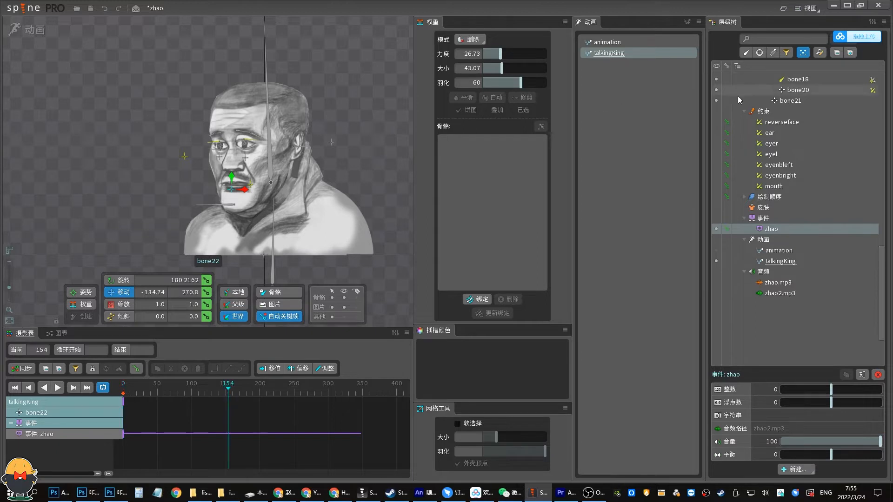
left_click(362, 391)
left_click_drag(362, 391, 361, 392)
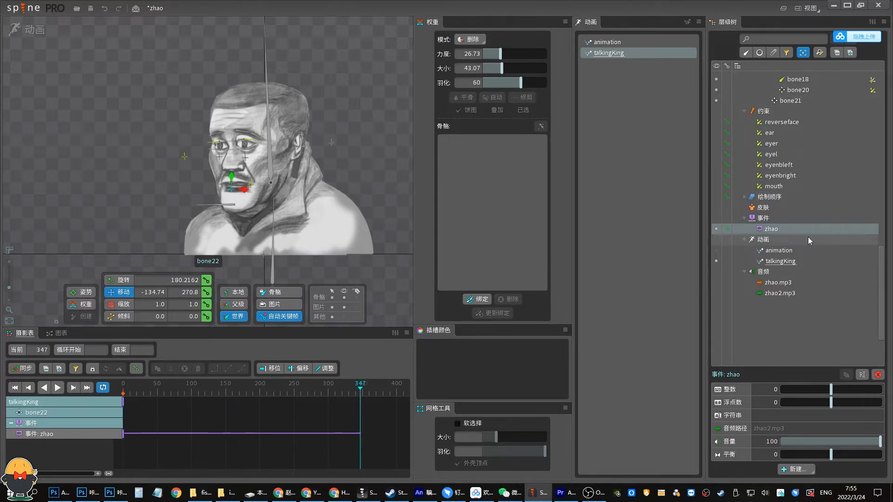
left_click_drag(880, 262, 881, 93)
left_click(778, 88)
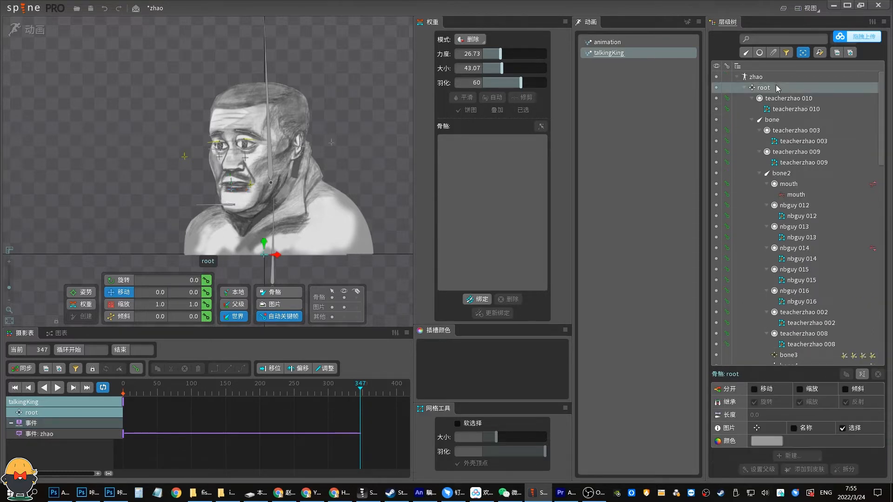
left_click(207, 292)
key("ctrl+s")
Play the talkingKing animation from frame 0 to hear the audio, and return the playhead to frame 0.
left_click(124, 388)
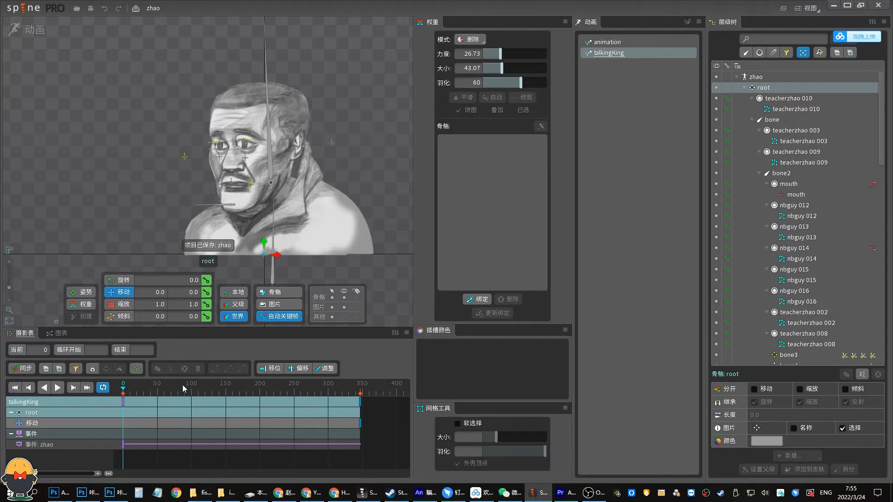
key("space")
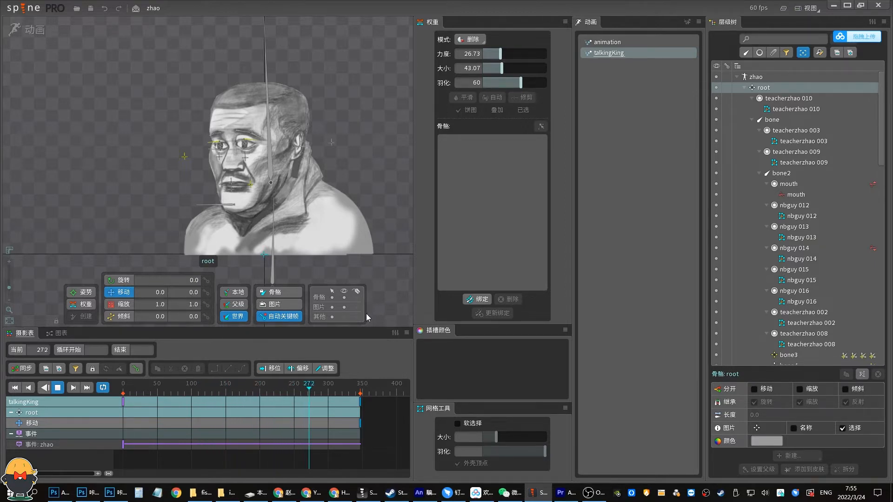
key("space")
left_click_drag(134, 393, 108, 374)
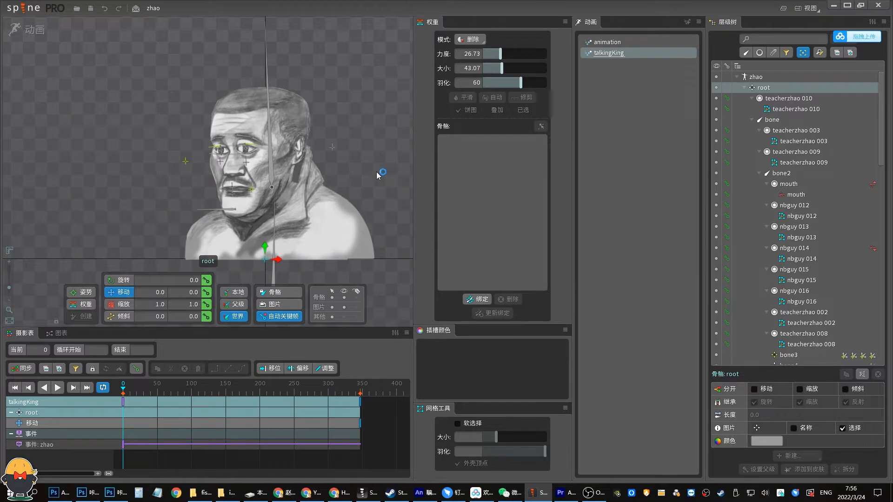
Widen the viewport and dopesheet by narrowing the weights and animations panels, and save the project.
left_click_drag(571, 115, 627, 115)
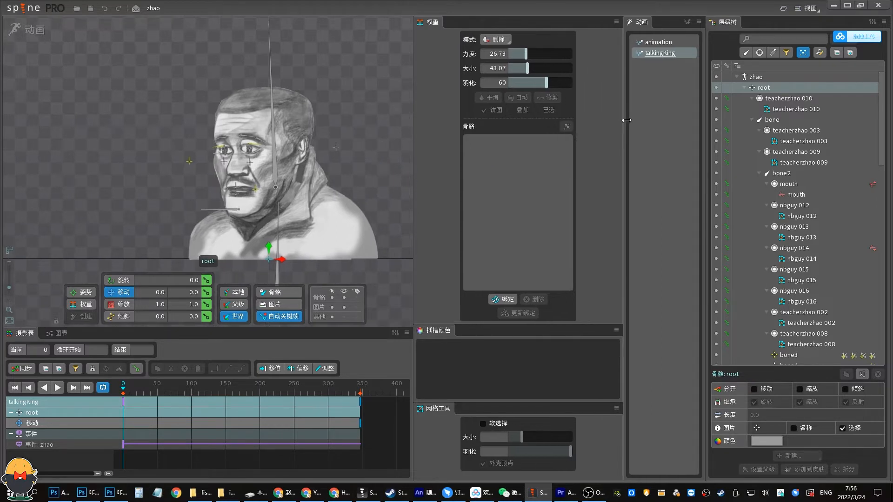
left_click_drag(413, 165, 556, 165)
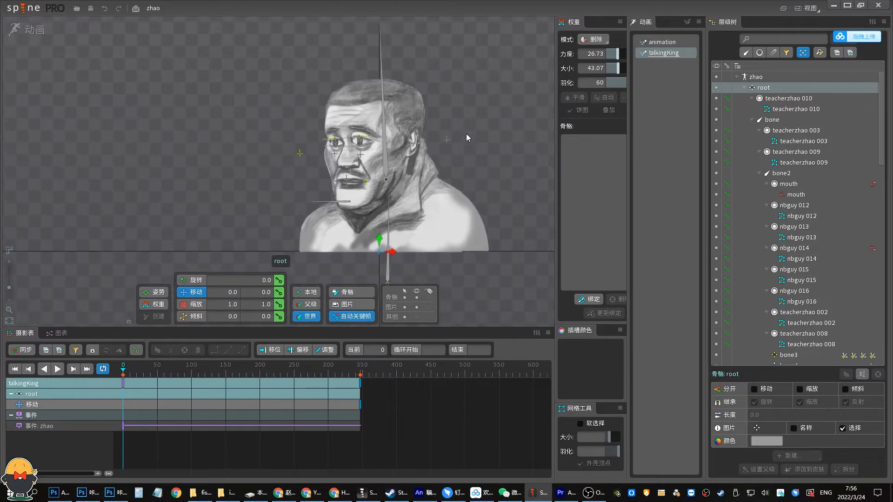
key("ctrl+s")
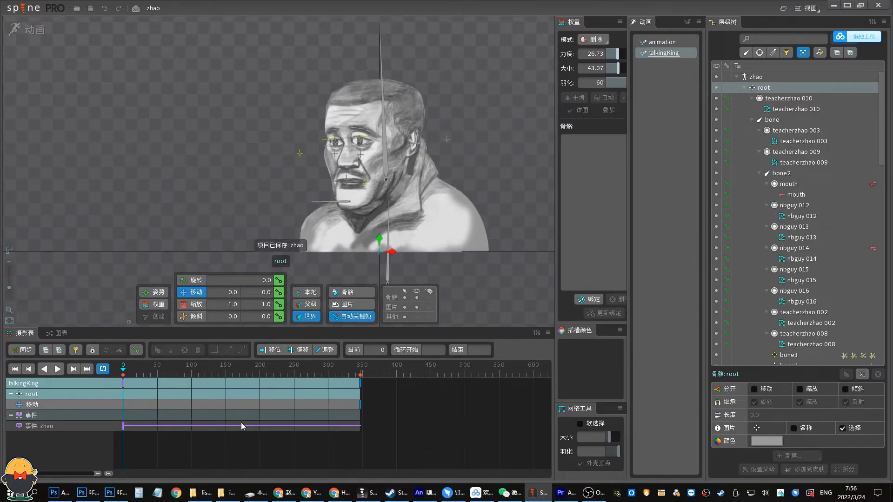
Select the zhao event, open the Audio view, and widen it to show the waveform.
left_click(93, 427)
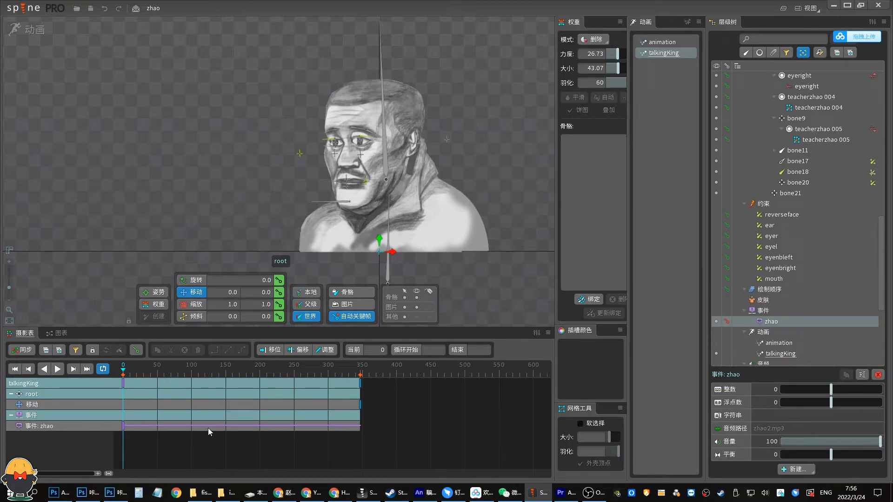
left_click(810, 9)
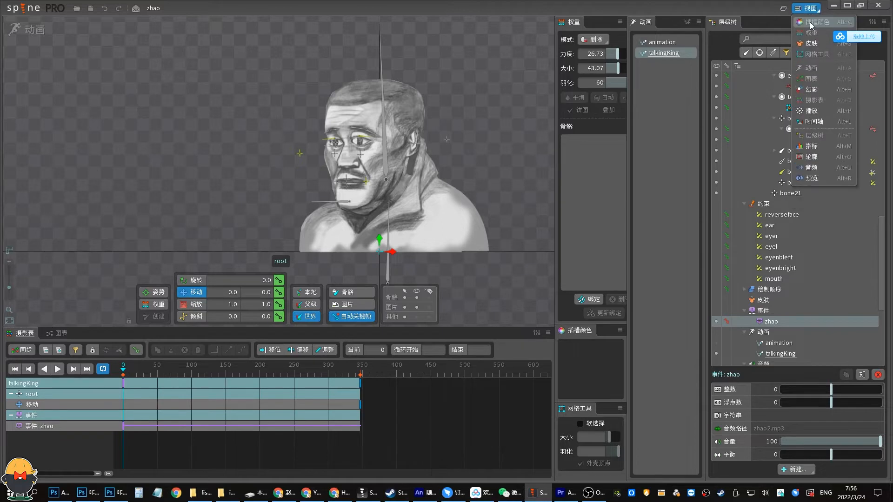
left_click(817, 172)
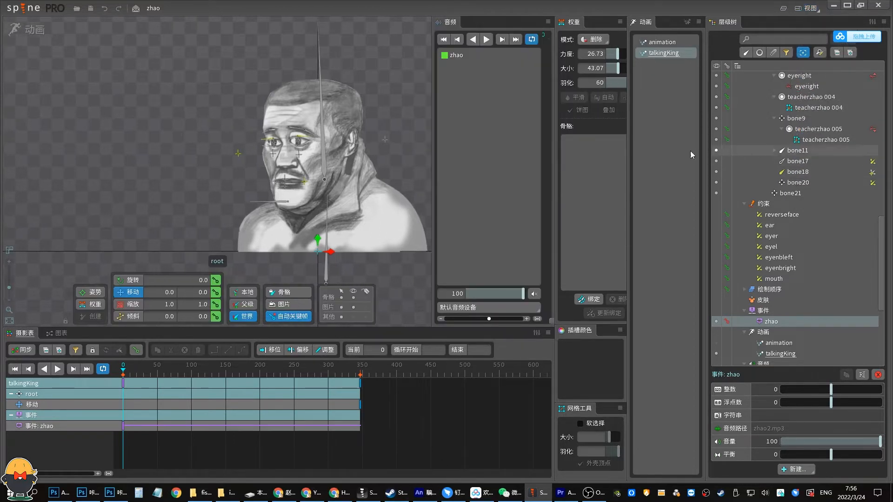
left_click_drag(433, 88, 306, 103)
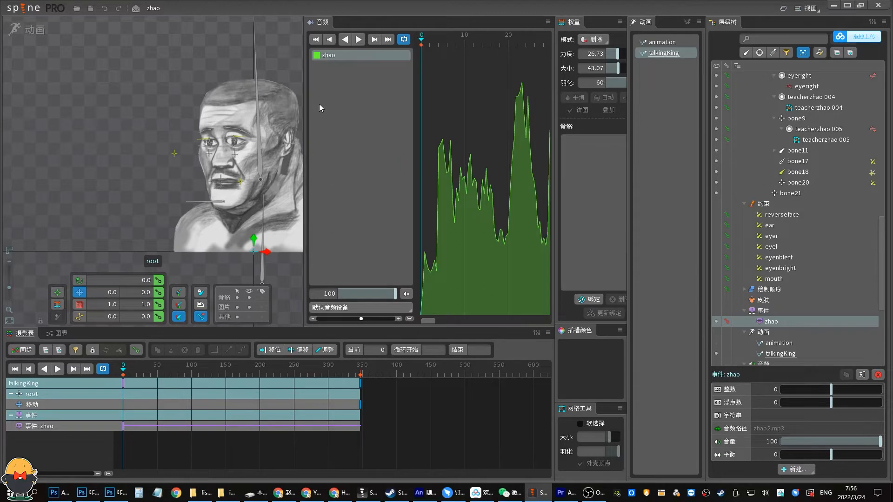
Play a short part of the zhao audio and move the playhead to frame 3 along its waveform.
left_click(809, 8)
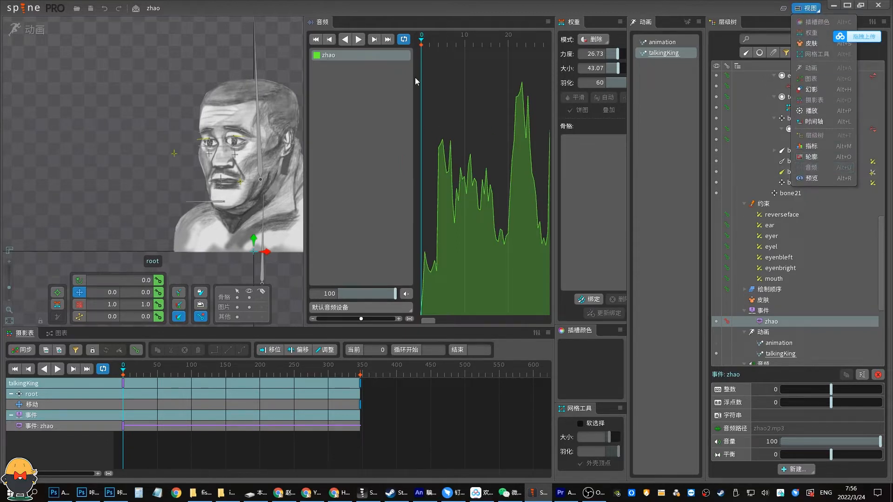
left_click(357, 41)
left_click(357, 41)
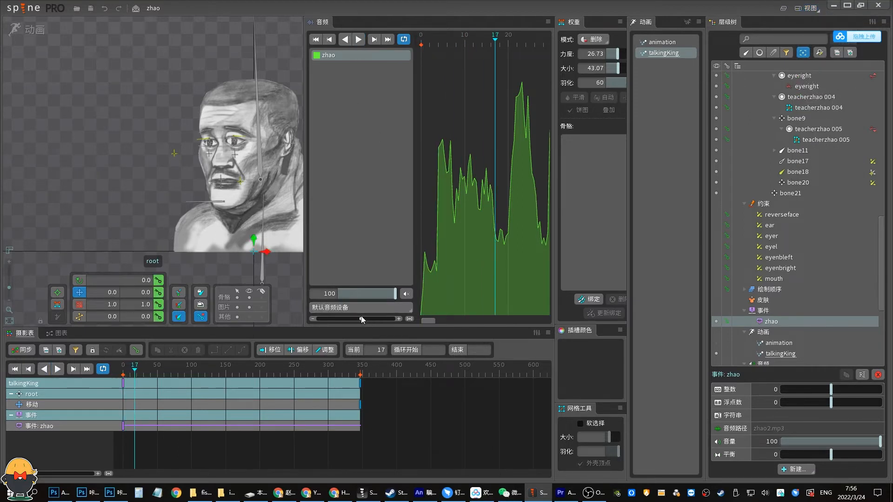
left_click_drag(361, 319, 345, 319)
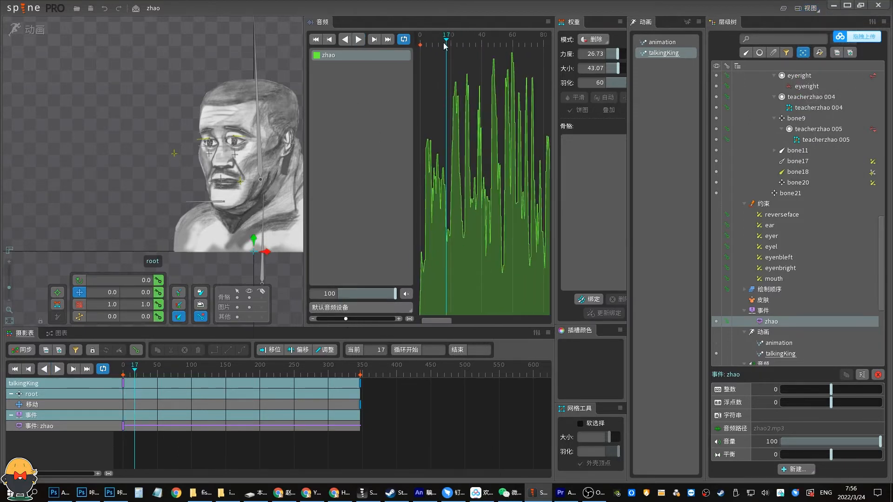
mouse_move(444, 44)
left_mouse_down()
mouse_move(433, 43)
mouse_move(474, 43)
mouse_move(447, 56)
mouse_move(427, 43)
left_mouse_up()
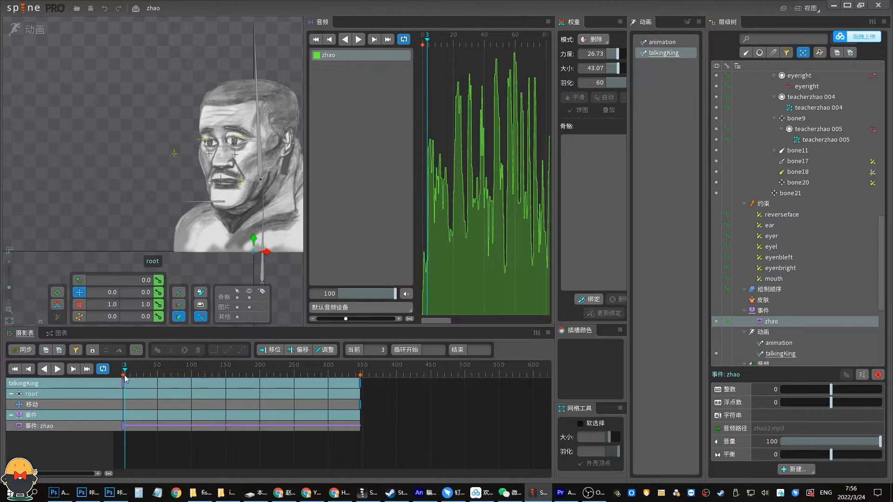
left_click_drag(31, 473, 45, 473)
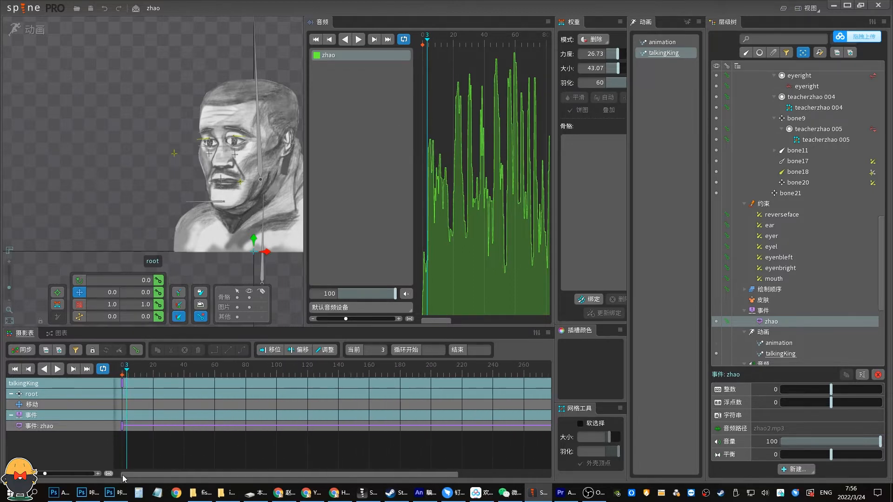
Dock the Audio view beneath the dopesheet, enlarge the dopesheet, and scale both timelines to fit the full talkingKing animation.
left_click_drag(322, 22, 194, 460)
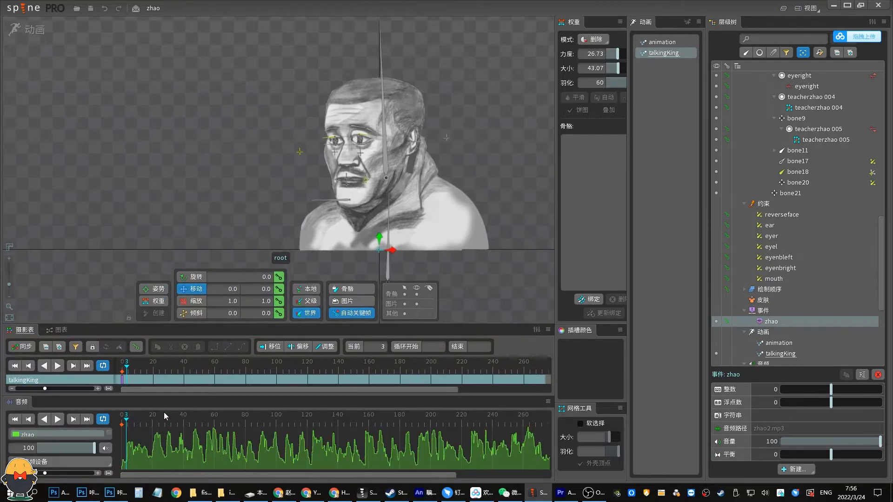
left_click_drag(175, 324, 175, 264)
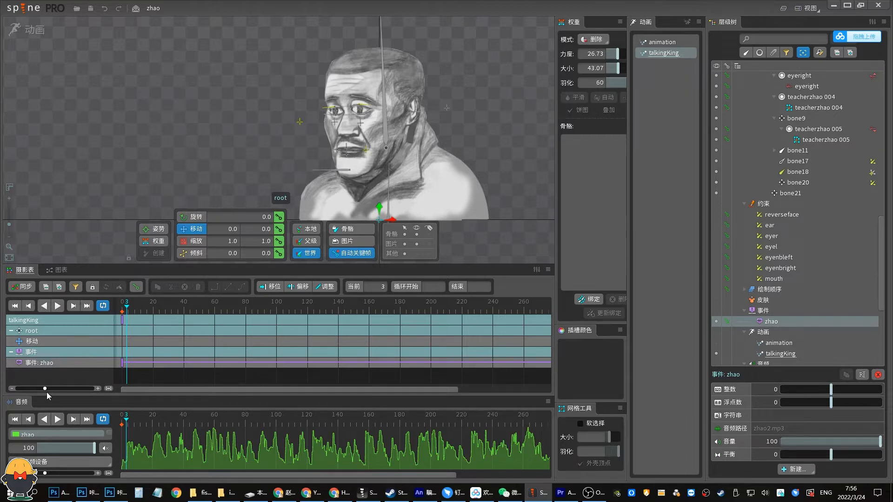
left_click_drag(45, 390, 30, 390)
mouse_move(45, 473)
left_mouse_down()
mouse_move(21, 474)
mouse_move(41, 473)
left_mouse_up()
left_click(45, 464)
left_click(45, 465)
left_click_drag(31, 389, 40, 390)
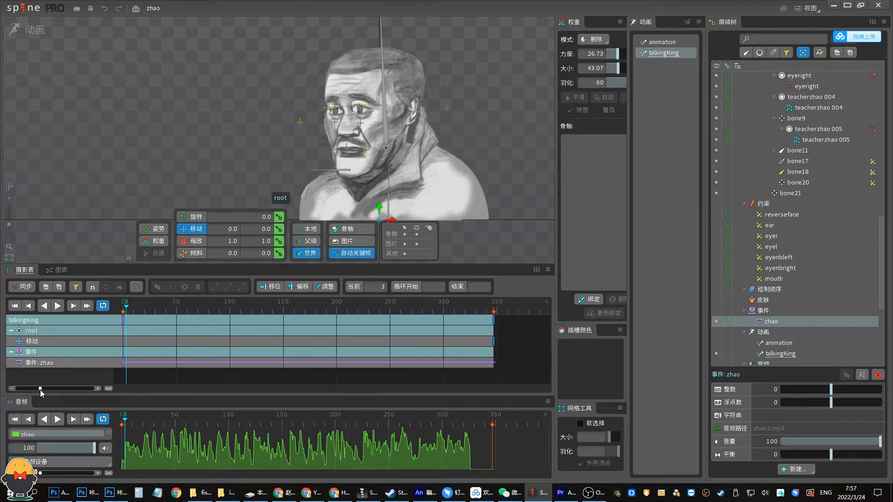
Play the opening of the talkingKing animation several times to hear where the speech starts.
mouse_move(127, 308)
left_mouse_down()
mouse_move(144, 308)
mouse_move(127, 309)
left_mouse_up()
key("space")
key("space")
key("space")
key("space")
left_click(124, 310)
key("space")
key("space")
key("alt+Tab")
At frame 2, move the upper-eyelid bones bone16 and bone18 down about 26 units to close both eyes.
scroll(363, 147, "up", 4)
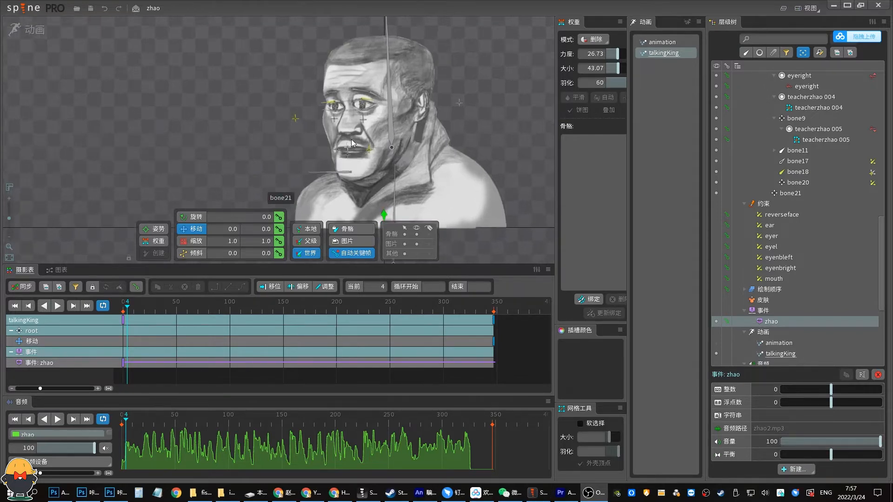
left_click_drag(386, 125, 381, 170)
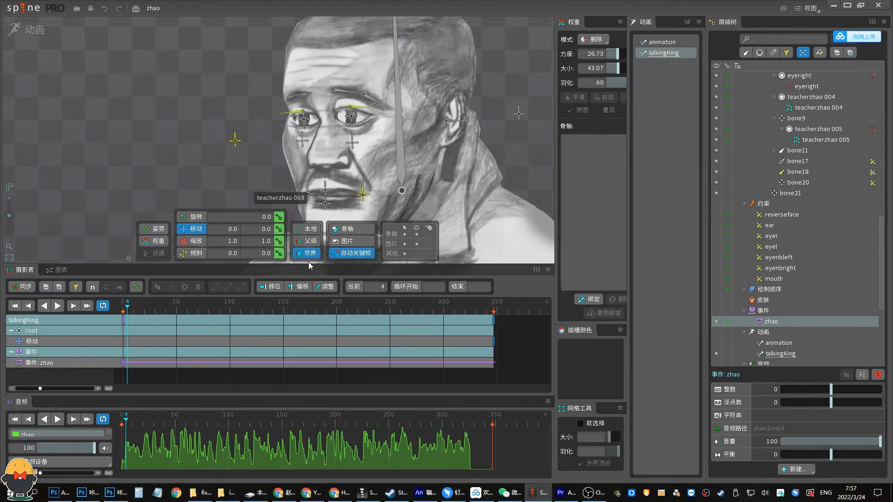
left_click_drag(309, 264, 307, 280)
left_click(125, 323)
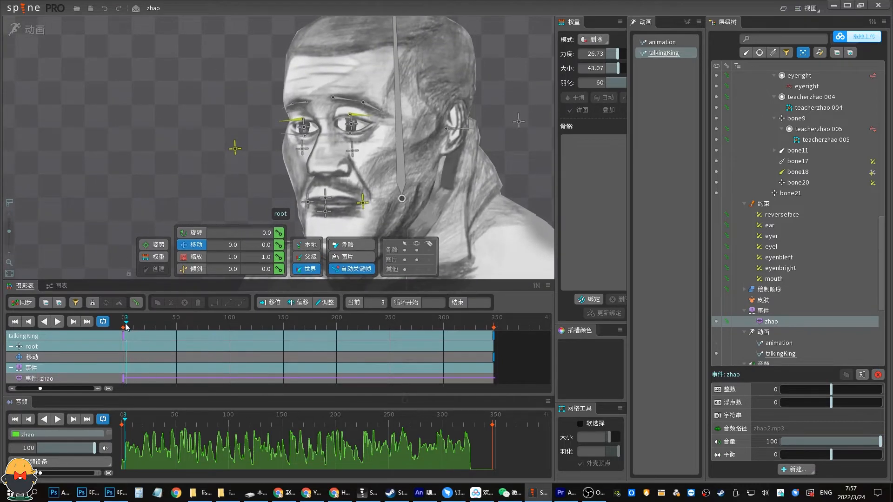
left_click(356, 118)
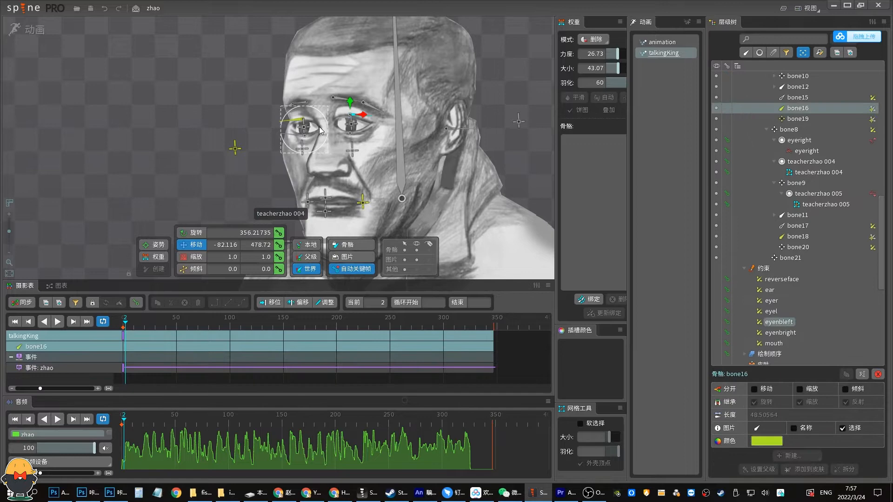
left_click(292, 121, "ctrl")
left_click_drag(351, 101, 350, 114)
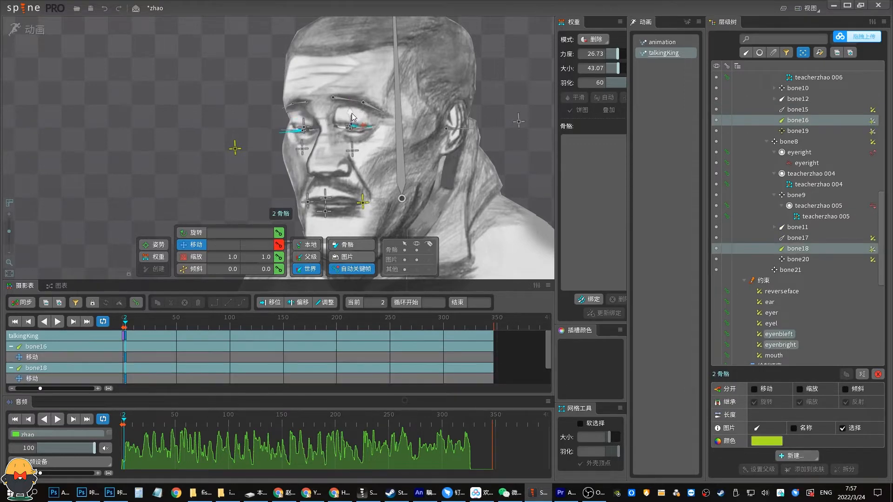
Raise the mouth-corner bone bone19 to about Y 311 at frame 2.
left_click(345, 101)
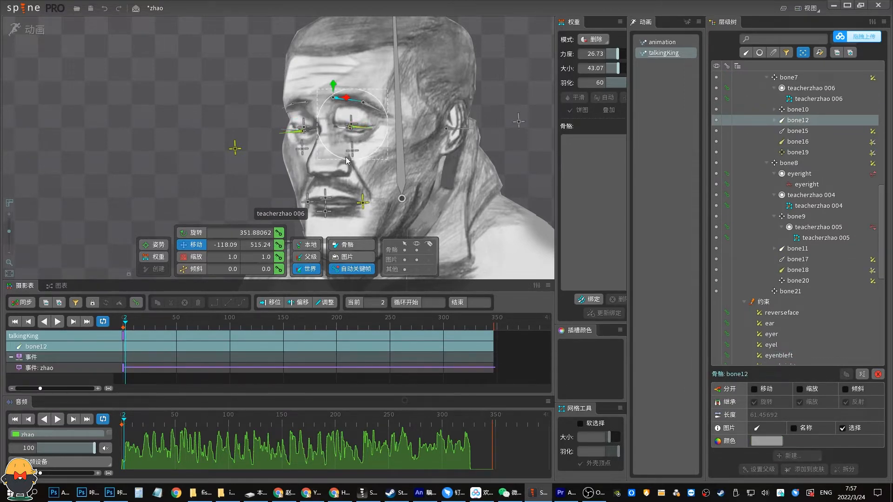
left_click_drag(362, 201, 364, 158)
left_click(360, 163)
Try rotating bone19 at frame 2, undo the rotation, and return to the Translate tool.
key("c")
mouse_move(365, 149)
left_mouse_down()
mouse_move(364, 141)
mouse_move(362, 158)
mouse_move(351, 138)
mouse_move(355, 158)
left_mouse_up()
key("ctrl+z")
key("ctrl+z")
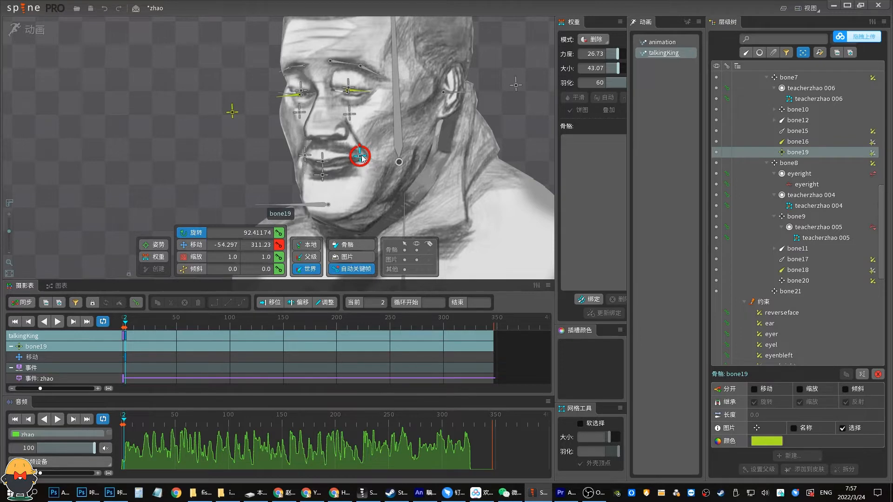
left_click_drag(359, 159, 359, 157)
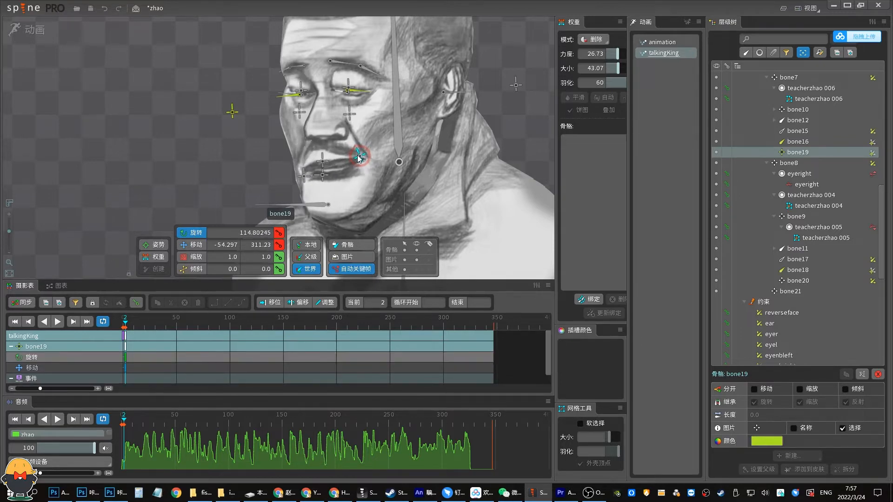
key("ctrl+z")
key("v")
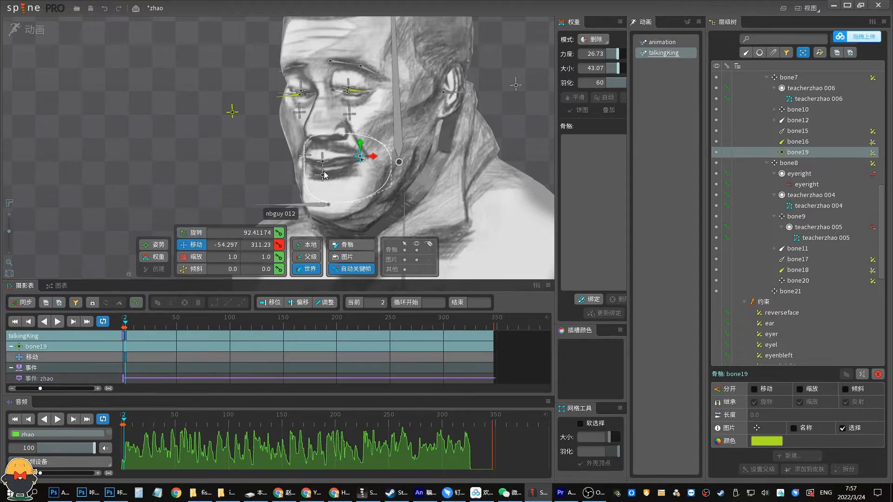
Try rotating the eyebrow bones bone12 and bone11 at frame 2, and undo the rotations.
left_click(349, 68)
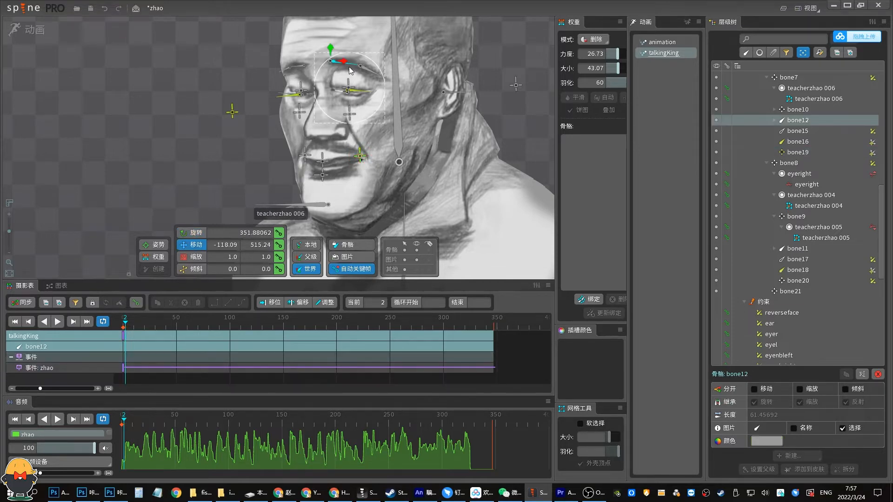
key("c")
left_click_drag(346, 43, 327, 122)
key("ctrl+z")
left_click(326, 134)
key("ctrl+z")
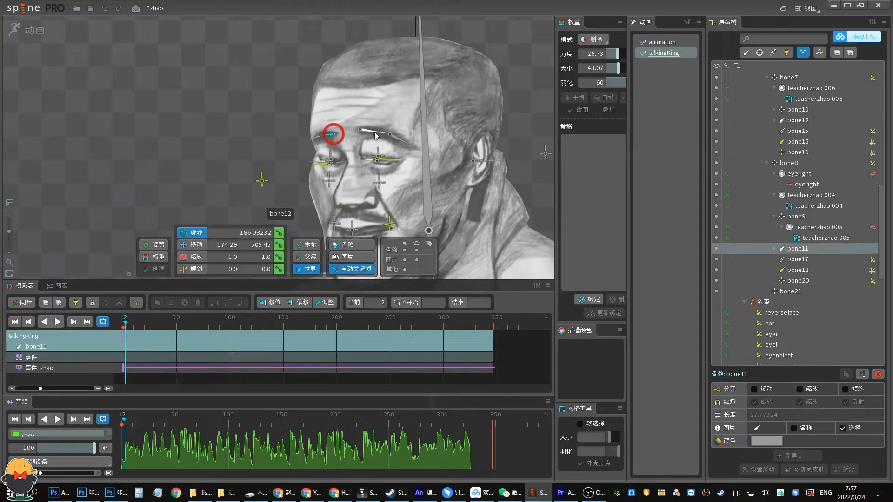
left_click(376, 135)
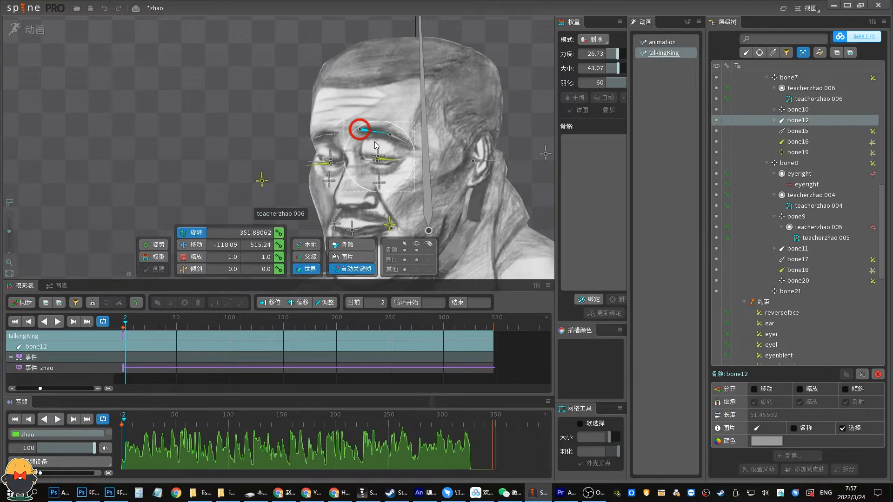
left_click_drag(383, 138, 366, 101)
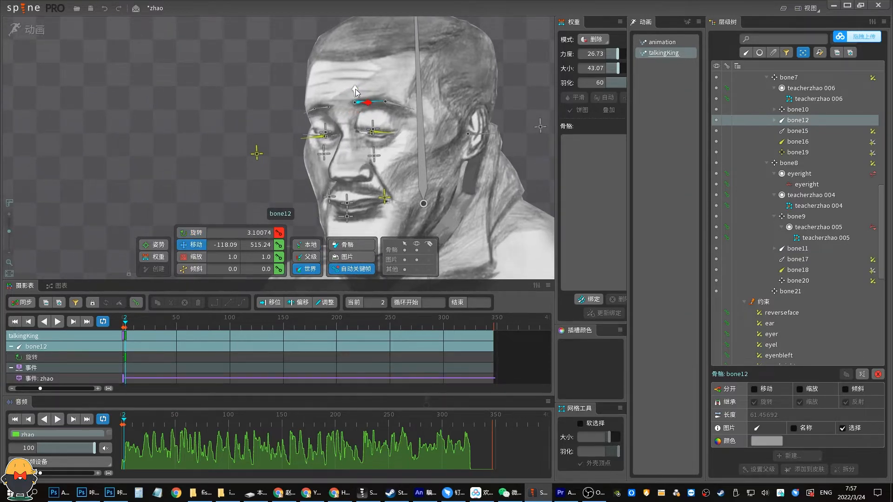
key("ctrl+z")
Rotate the eyelid bone bone16 to about 354.9° at frame 2.
left_click(376, 132)
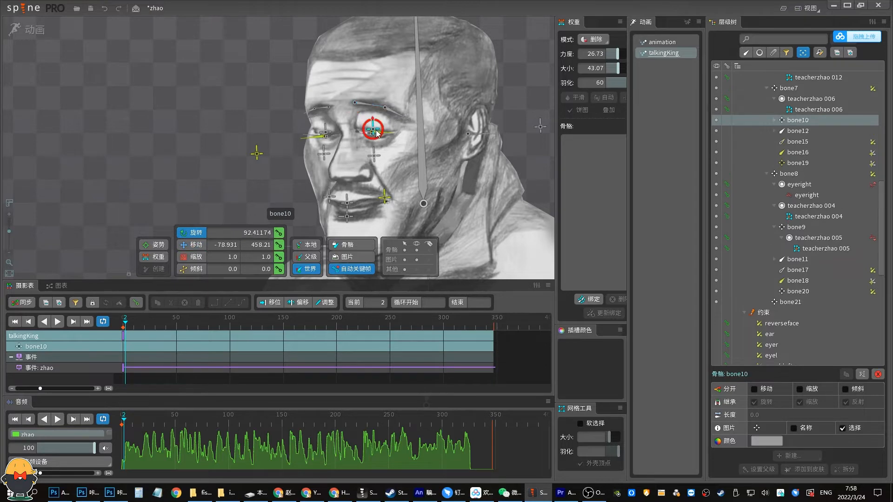
left_click_drag(379, 135, 393, 138)
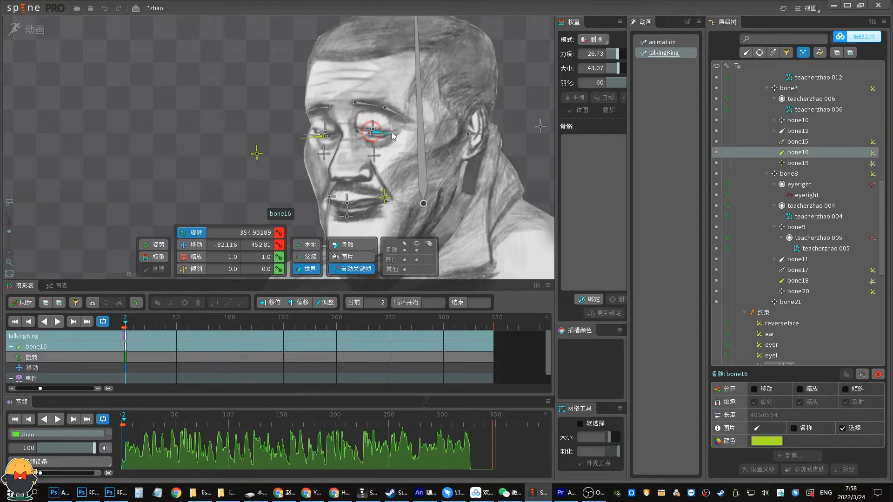
key("v")
left_click(315, 138)
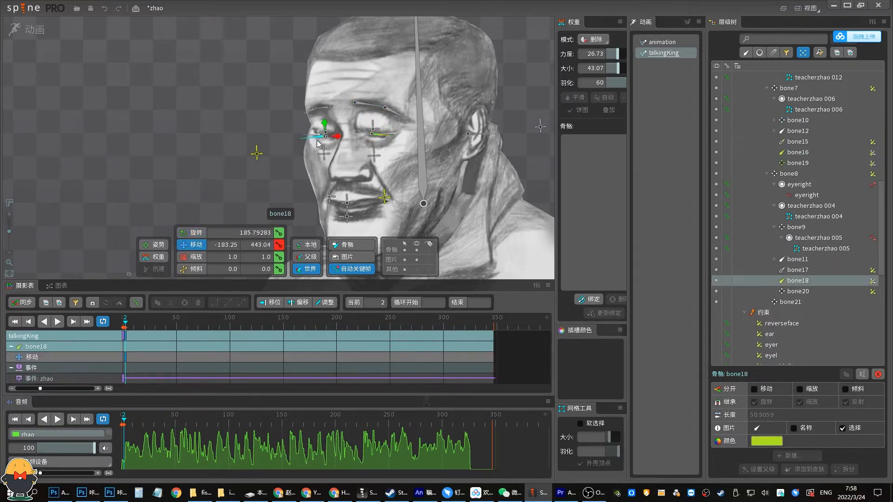
Move the mouth-corner bone bone19 up to about X -48.3, Y 329.2 at frame 2.
left_click(384, 197)
left_click_drag(385, 197, 392, 185)
key("c")
In Setup mode, set the mouth constraint's rotate mix to -65.58, testing it with temporary rotations of bone19.
left_click(28, 30)
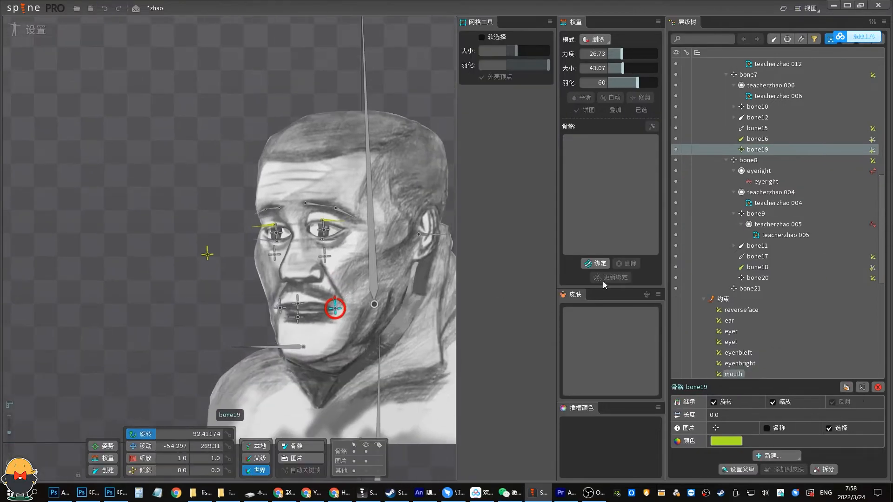
left_click(734, 374)
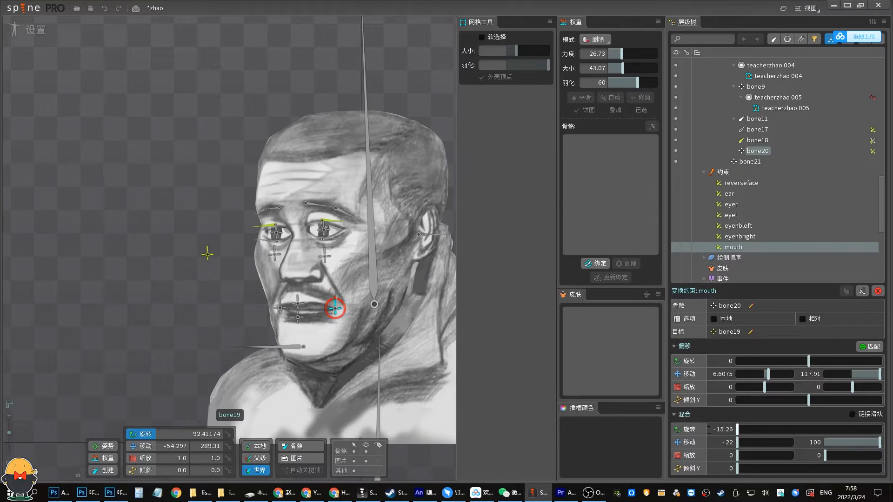
left_click_drag(335, 308, 361, 302)
key("ctrl+z")
left_click_drag(335, 309, 344, 305)
key("ctrl+z")
key("ctrl+z")
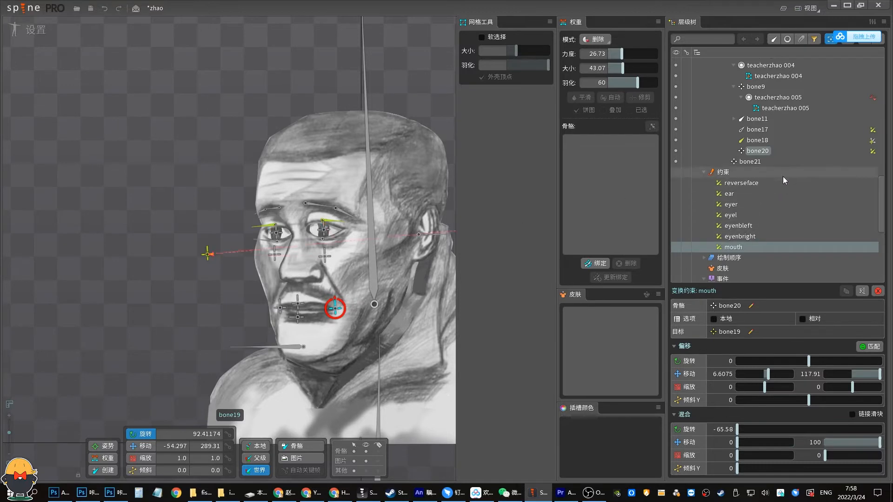
Compare where bone20, bone21 and bone9 sit on the face and in the hierarchy.
left_click(757, 151)
left_click(750, 161)
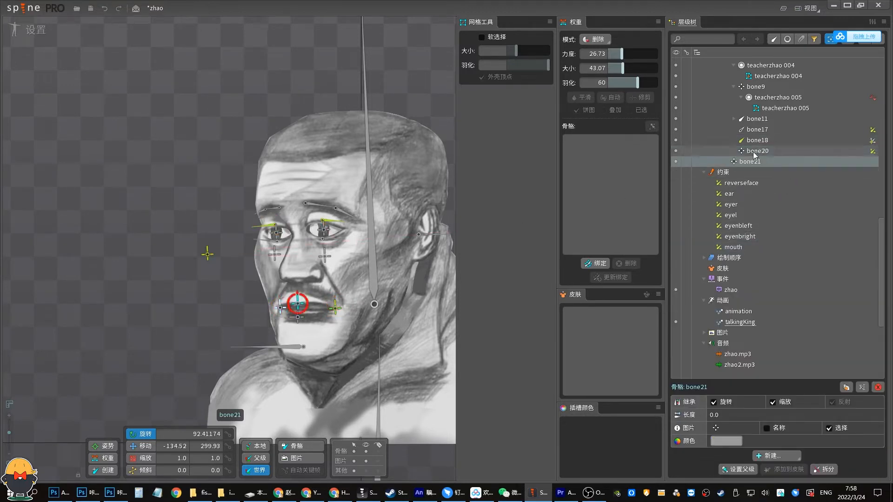
left_click(755, 89)
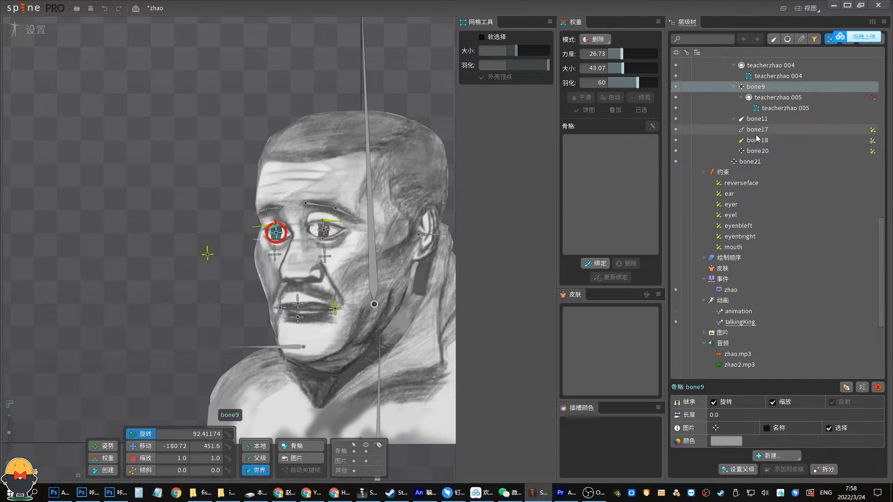
left_click(757, 151)
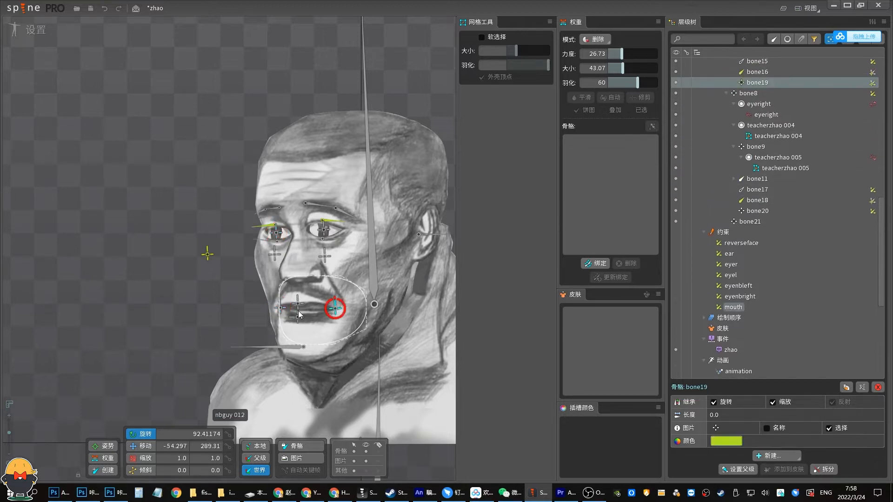
Try reparenting the mouth-corner bones bone19 and bone20 to bone2, test by moving bone19, and undo the changes.
left_click(335, 307)
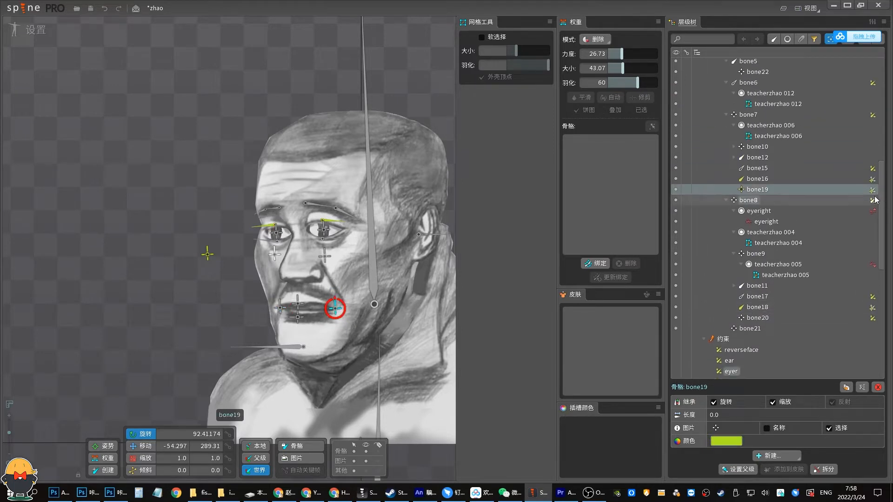
left_click(280, 307, "ctrl")
key("p")
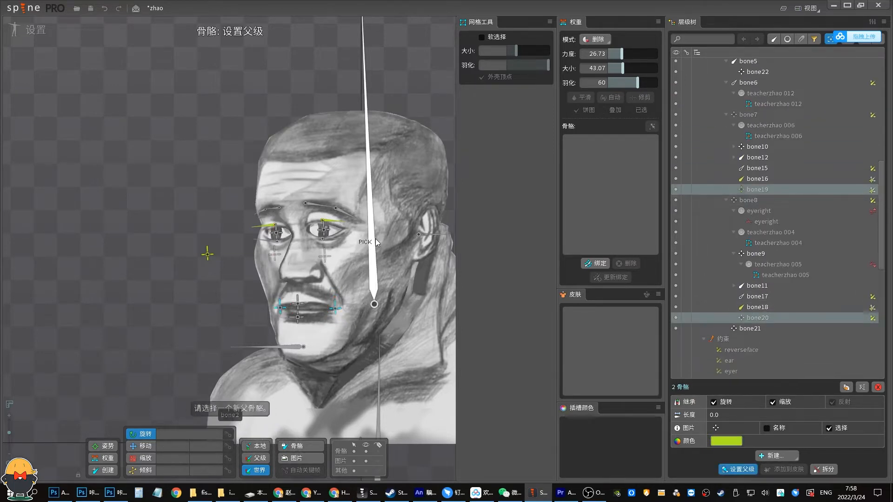
left_click(371, 270)
key("space")
left_click_drag(336, 308, 343, 288)
key("ctrl+z")
key("ctrl+z")
key("ctrl+z")
Select the mouth constraint, test it by temporarily rotating bone19, and enable the constraint's Local option.
scroll(791, 193, "down", 5)
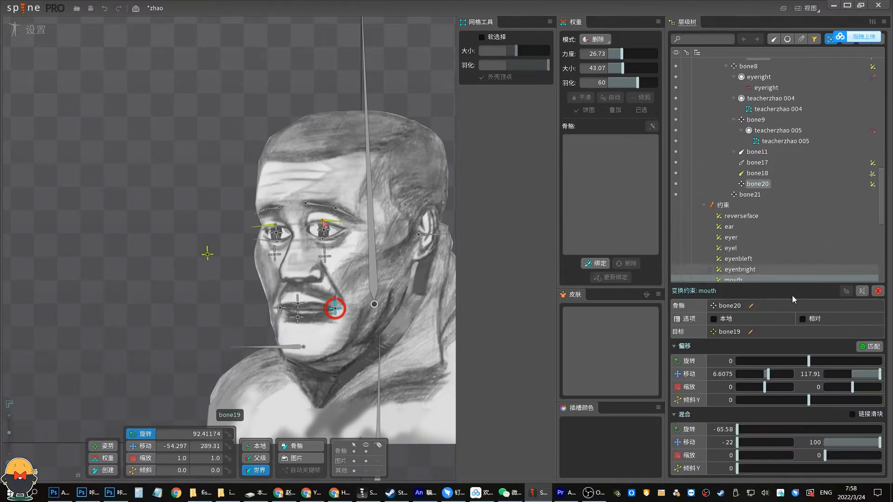
left_click(734, 247)
left_click_drag(334, 316, 342, 305)
key("ctrl+z")
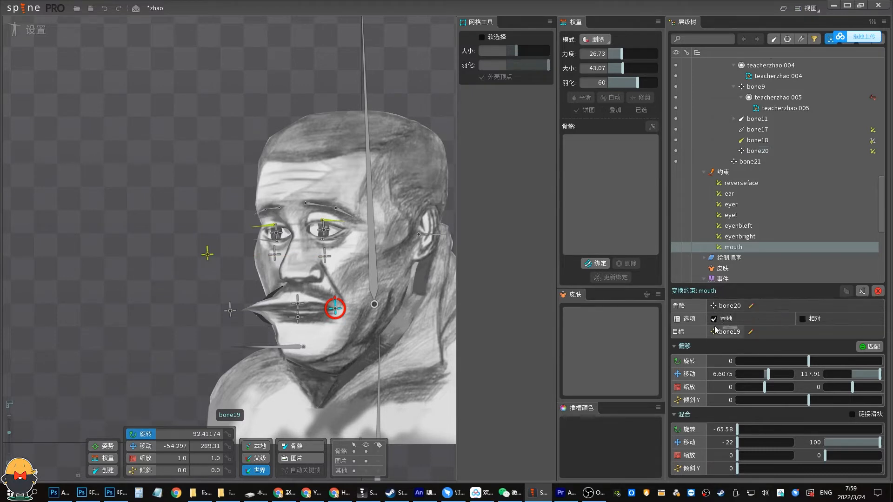
Try moving the constrained mouth-corner bone bone20, and undo the change.
left_click(230, 310)
left_click_drag(244, 318, 247, 300)
key("ctrl+z")
key("ctrl+z")
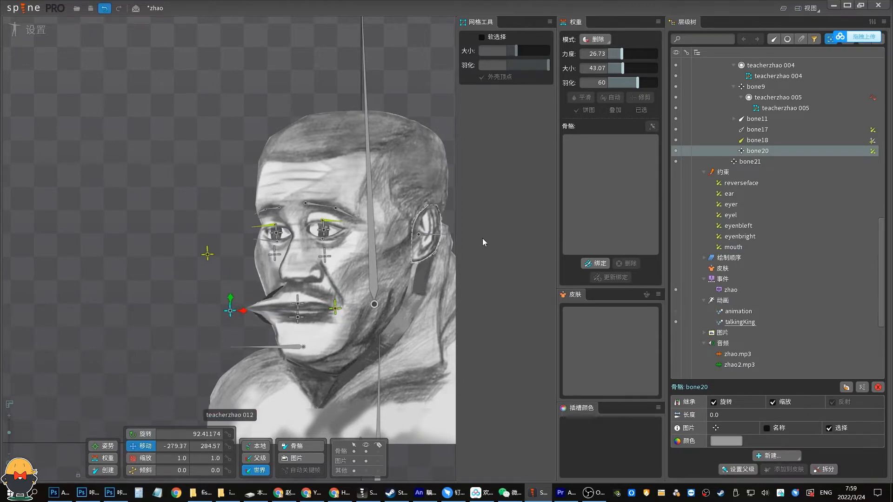
Reopen the mouth constraint from bone20 and set its Y translate offset to 0.
mouse_move(881, 229)
left_mouse_down()
mouse_move(883, 203)
mouse_move(882, 227)
left_mouse_up()
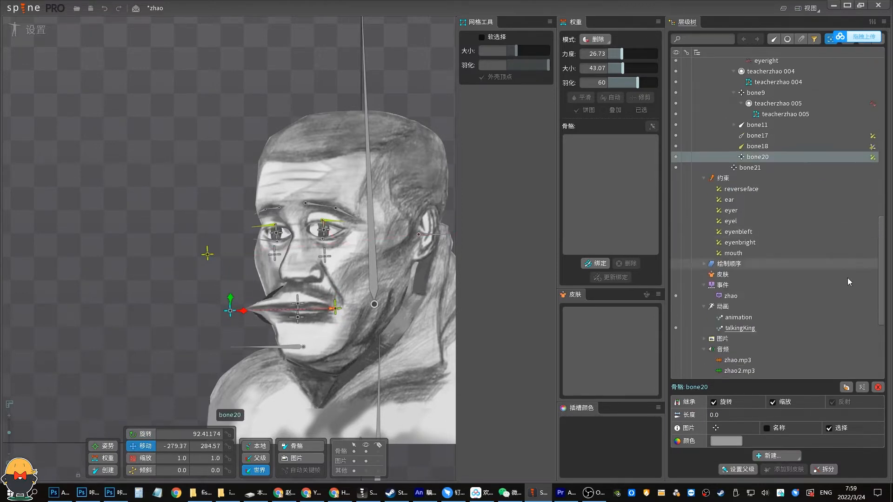
left_click(873, 156)
left_click_drag(861, 375, 868, 376)
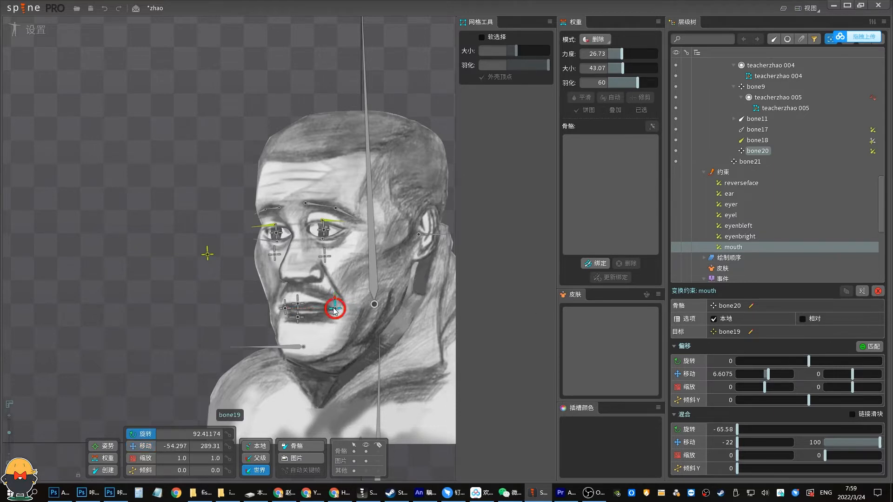
Test the mouth constraint by rotating bone19, undo the rotation, and return to Animate mode.
left_click_drag(334, 312, 277, 307)
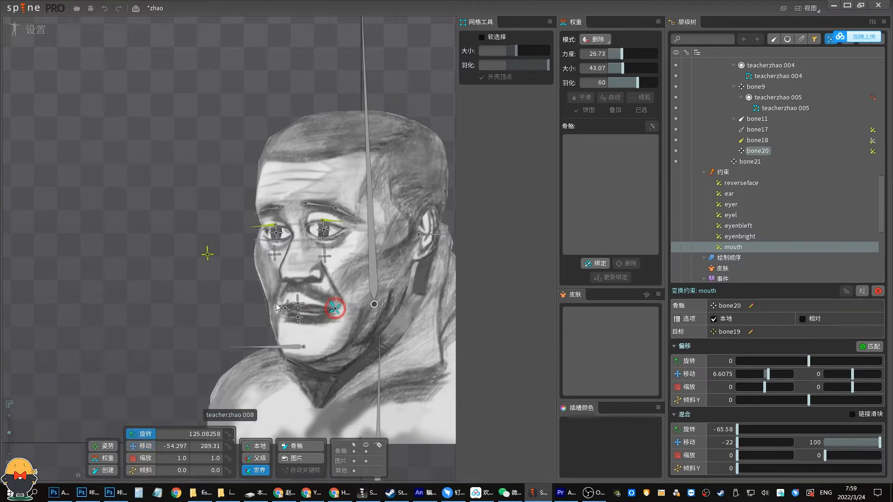
key("ctrl+z")
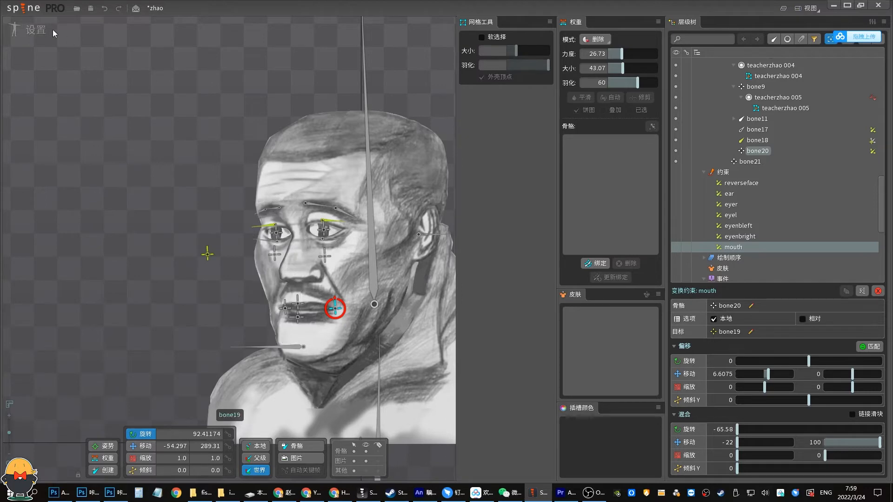
left_click(34, 44)
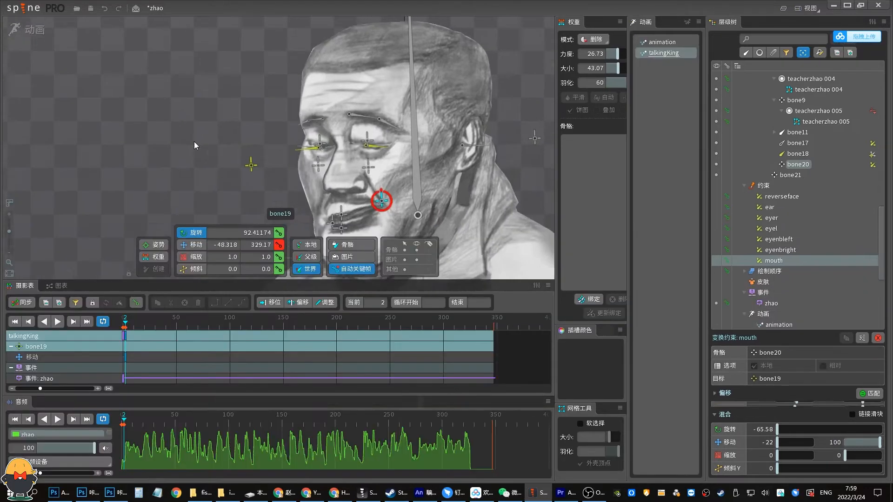
Return the talkingKing animation to frame 0 and switch to Setup mode with the Translate tool active.
left_click_drag(135, 323, 121, 324)
key("v")
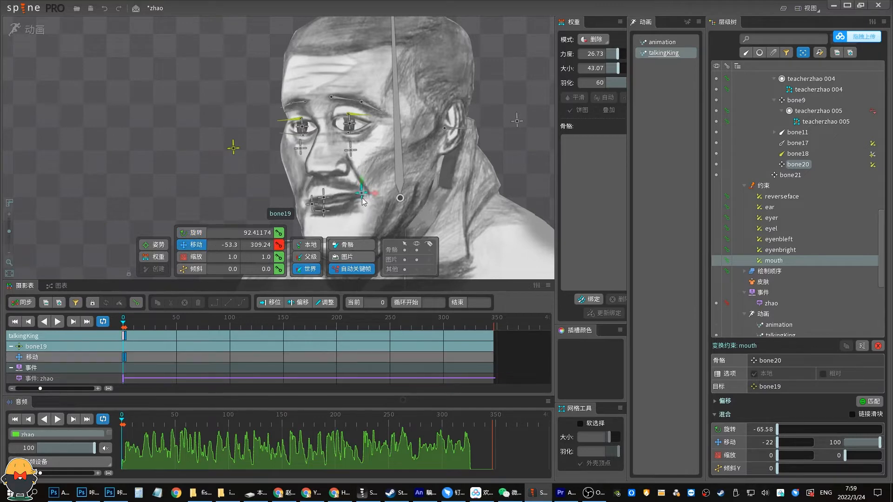
left_click(49, 49)
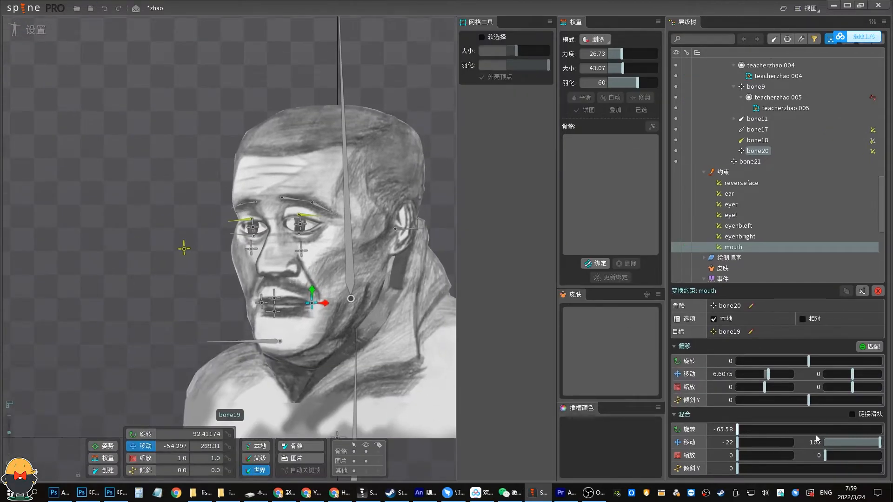
Try lower translate mixes on the mouth constraint, including X 22.88 and Y 60.17, testing them by moving bone19 and undoing the moves.
mouse_move(826, 442)
left_mouse_down()
mouse_move(841, 444)
mouse_move(829, 446)
left_mouse_up()
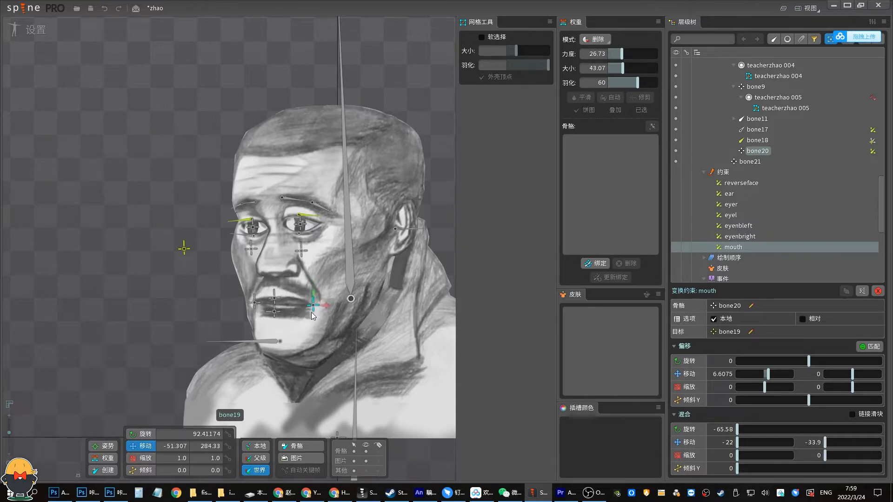
mouse_move(311, 312)
left_mouse_down()
mouse_move(331, 306)
mouse_move(309, 310)
left_mouse_up()
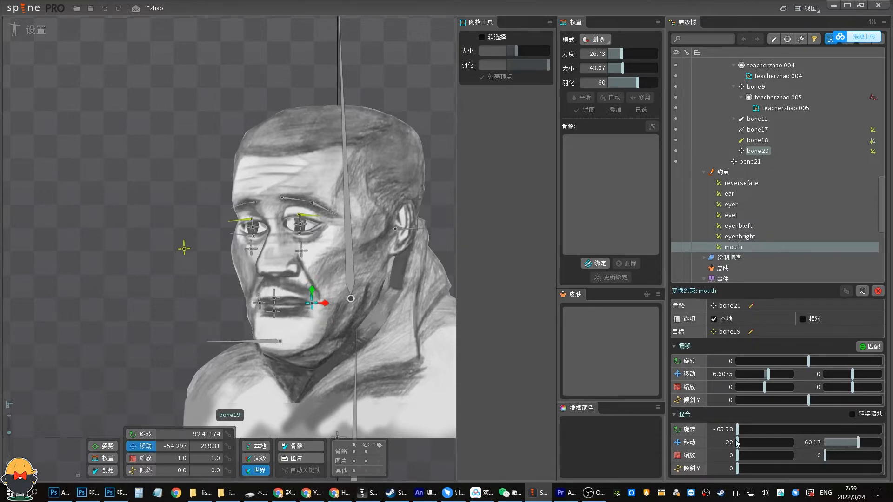
left_click_drag(737, 443, 769, 454)
mouse_move(310, 300)
left_mouse_down()
mouse_move(308, 273)
mouse_move(309, 291)
left_mouse_up()
key("ctrl+z")
left_click_drag(311, 301, 311, 294)
key("ctrl+z")
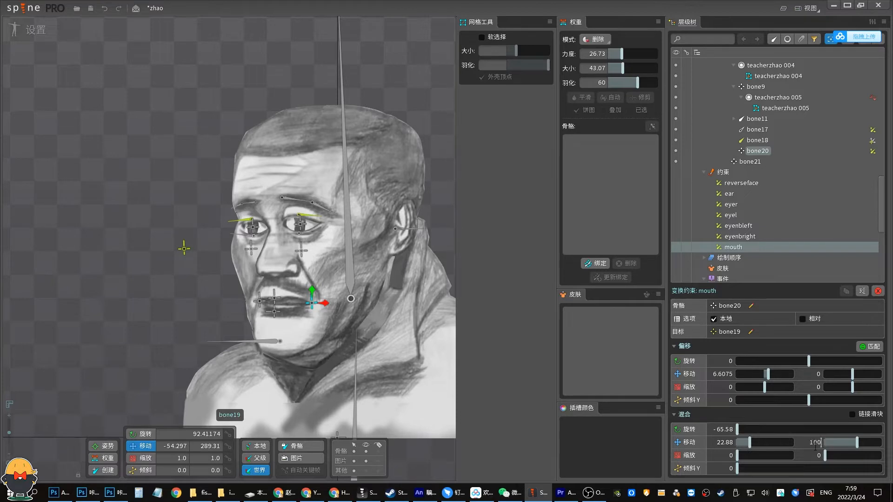
Set the mouth constraint's translate mix to 100 for both X and Y, testing by moving bone19 and undoing each move.
mouse_move(312, 303)
left_mouse_down()
mouse_move(313, 275)
mouse_move(311, 287)
left_mouse_up()
key("ctrl+z")
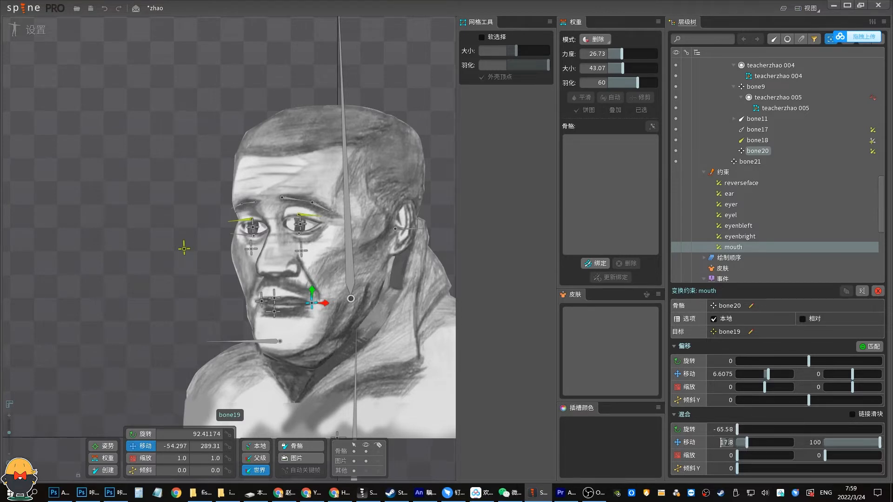
left_click_drag(311, 303, 285, 266)
key("ctrl+z")
key("c")
key("v")
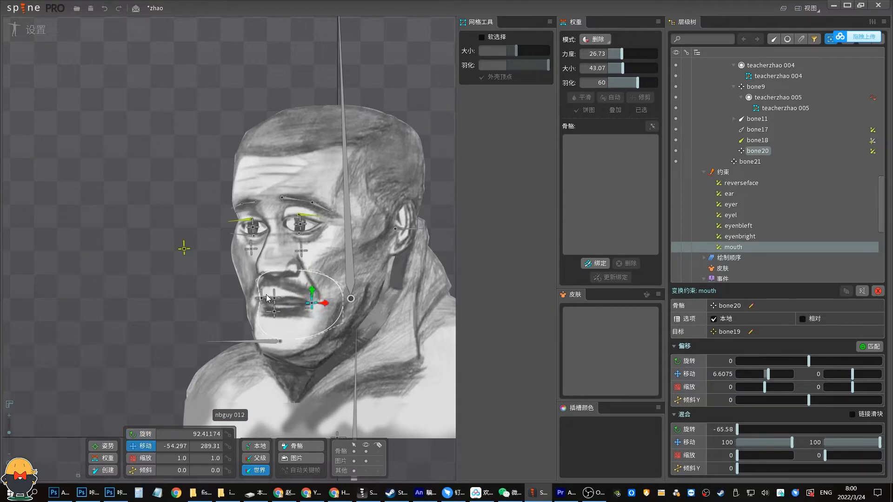
Select bone20 at the mouth corner, switch to its target bone19, and reopen the mouth constraint's settings.
left_click(262, 303)
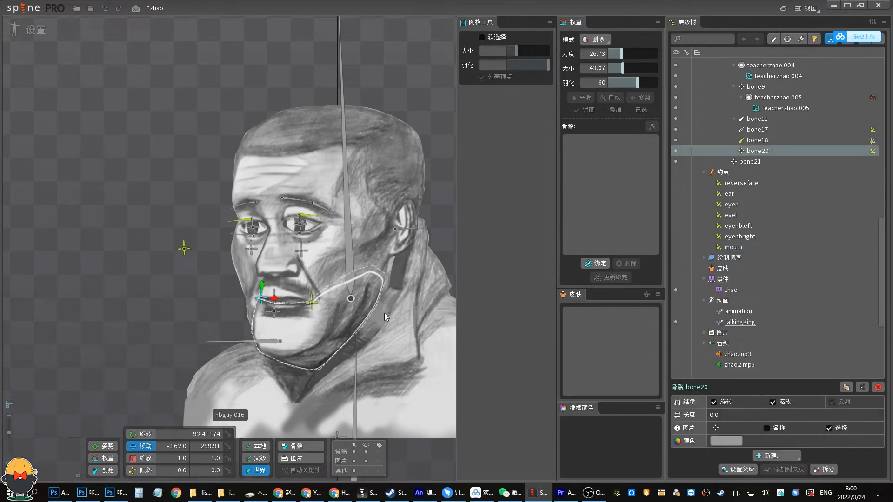
left_click(311, 302)
left_click(733, 331)
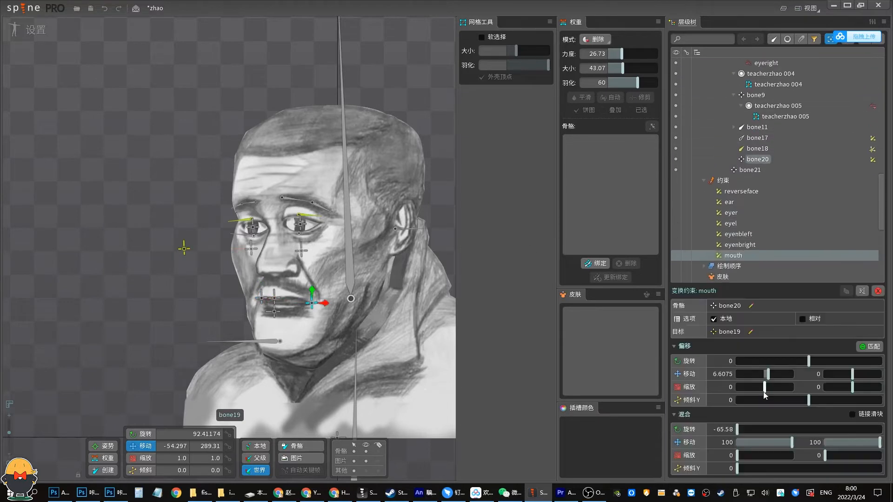
Set the mouth constraint's horizontal translation offset to 0 and its rotation mix to -100, test-moving and rotating bone19 and undoing it.
left_click_drag(765, 374, 760, 376)
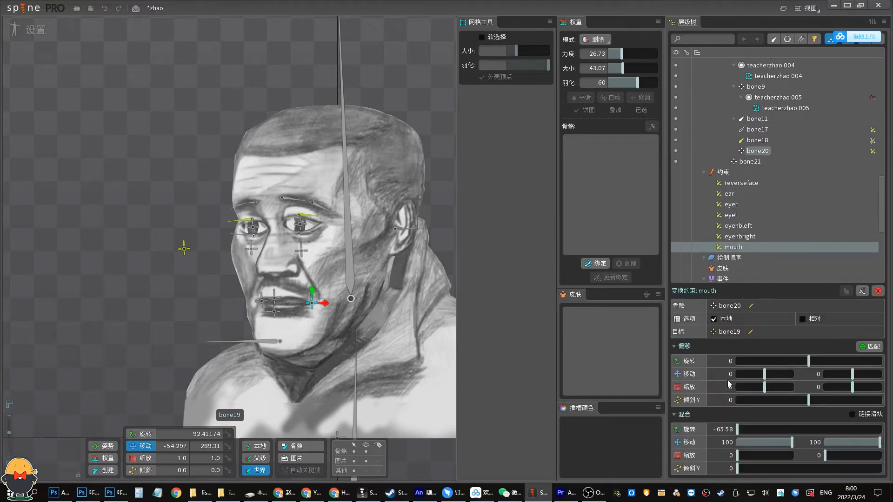
left_click_drag(312, 313, 315, 284)
key("ctrl+z")
key("c")
key("ctrl+z")
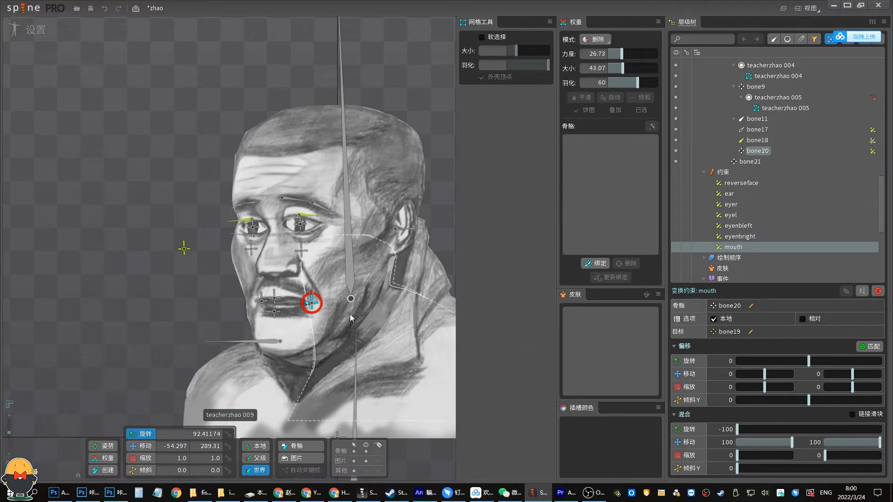
left_click_drag(318, 307, 311, 281)
key("ctrl+z")
key("v")
key("ctrl+z")
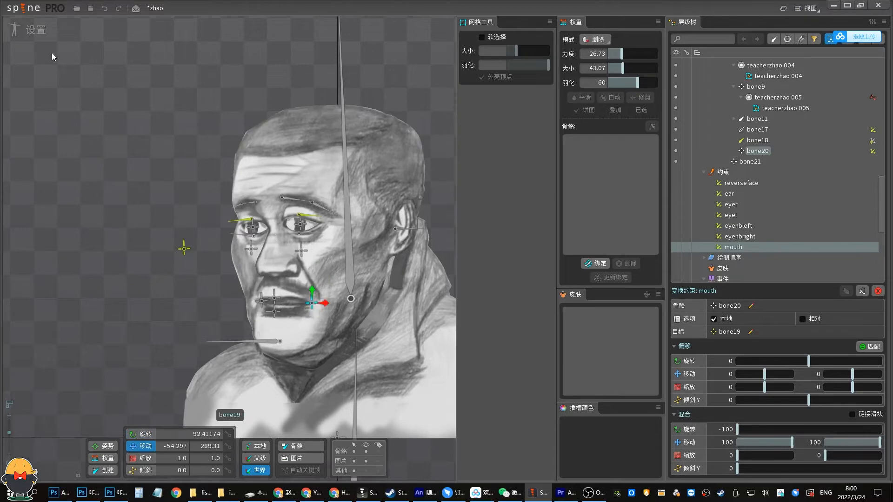
In animation mode, key bone19 at frame 2 with rotation 158.66 and position -48.318, 321.2.
left_click(34, 29)
left_click_drag(123, 330, 125, 329)
key("c")
left_click_drag(372, 181, 366, 167)
key("v")
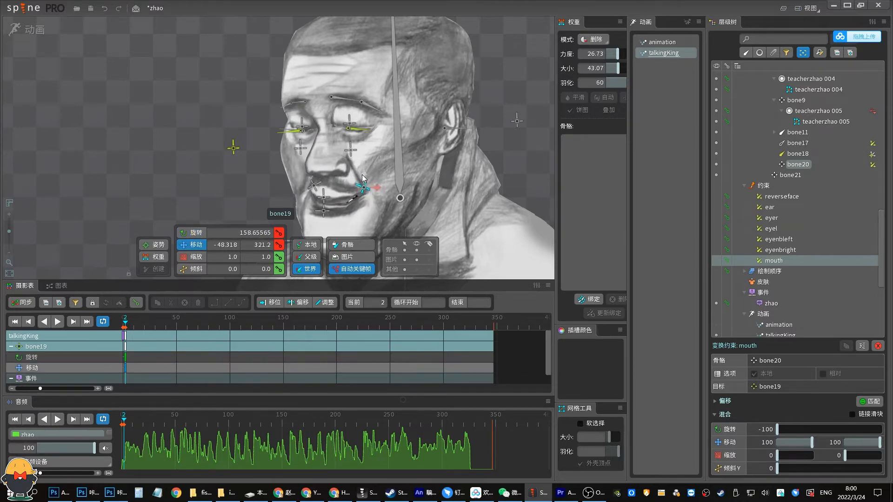
Key the main body bone's translation at frame 3 and at about frame 17 of the talkingKing animation.
left_click(119, 324)
mouse_move(119, 325)
left_mouse_down()
mouse_move(146, 326)
mouse_move(124, 324)
mouse_move(135, 321)
left_mouse_up()
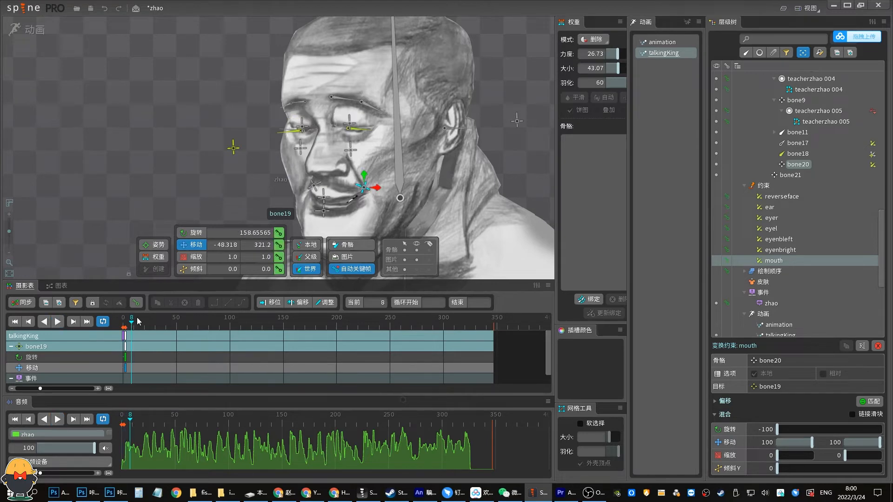
left_click_drag(392, 171, 381, 149)
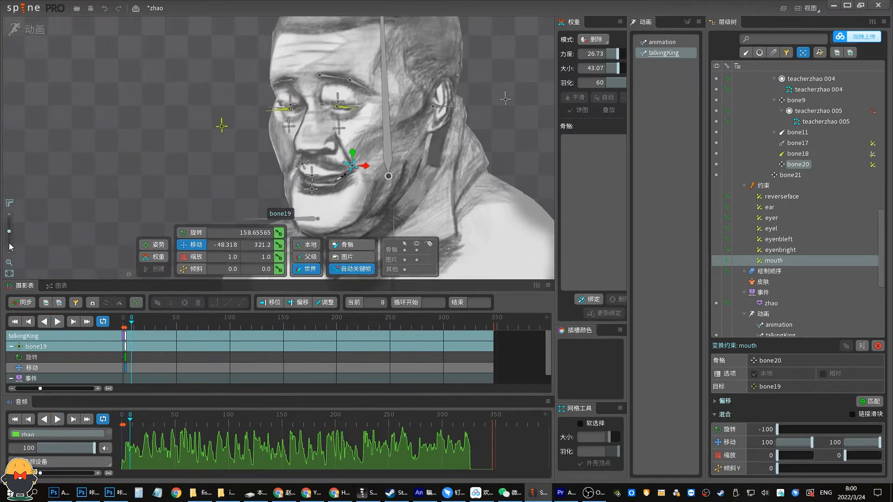
scroll(281, 148, "down", 2)
left_click_drag(10, 234, 9, 232)
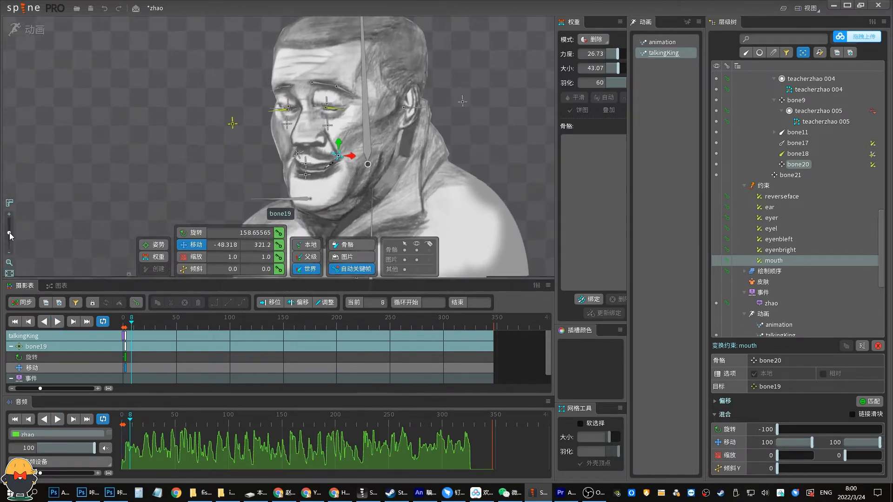
left_click(379, 221)
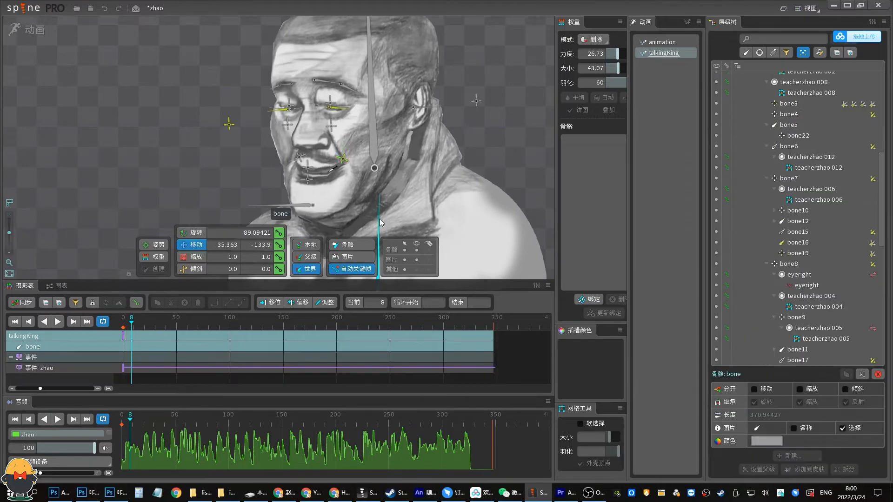
left_click_drag(405, 198, 397, 78)
left_click_drag(387, 142, 387, 247)
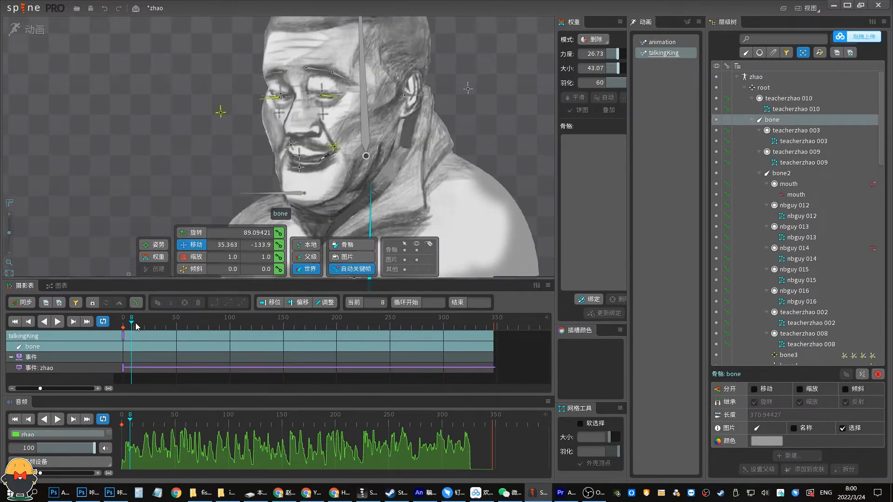
left_click_drag(138, 327, 129, 324)
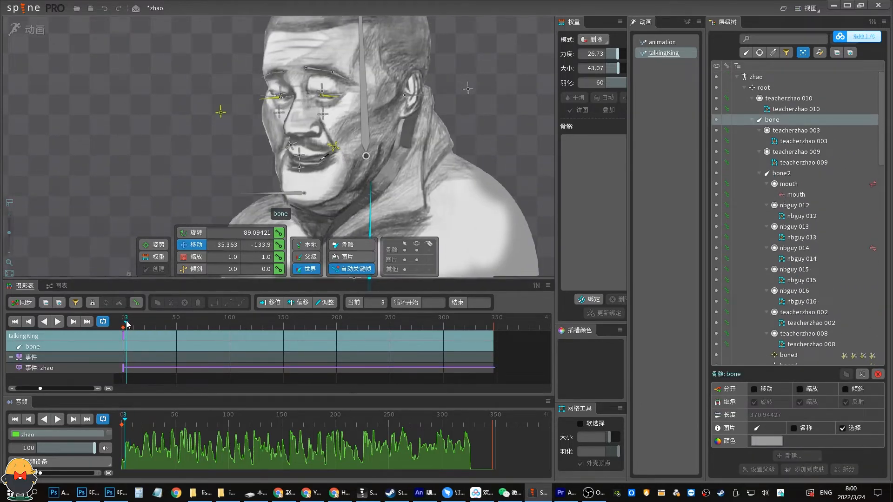
left_click(279, 245)
left_click(135, 326)
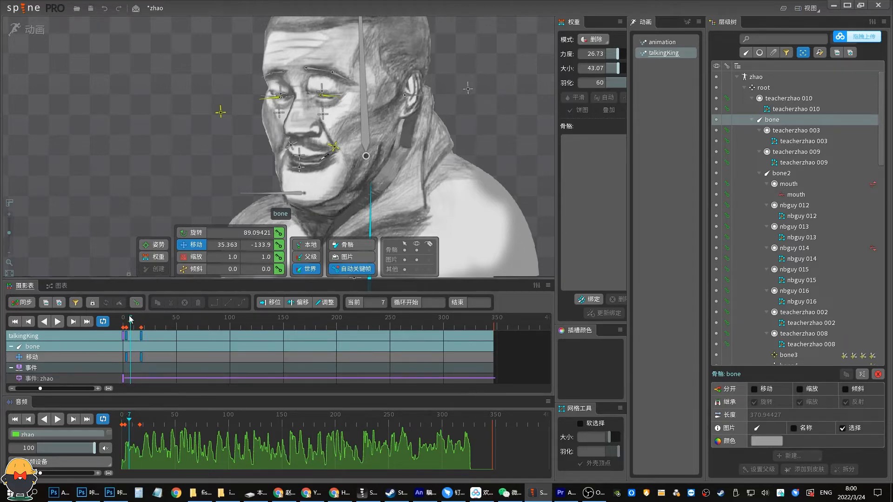
Lower the main body bone to Y -148.76 at frame 6 and return to setup mode.
left_click_drag(351, 169, 351, 134)
left_click_drag(383, 163, 392, 104)
left_click_drag(377, 227, 377, 232)
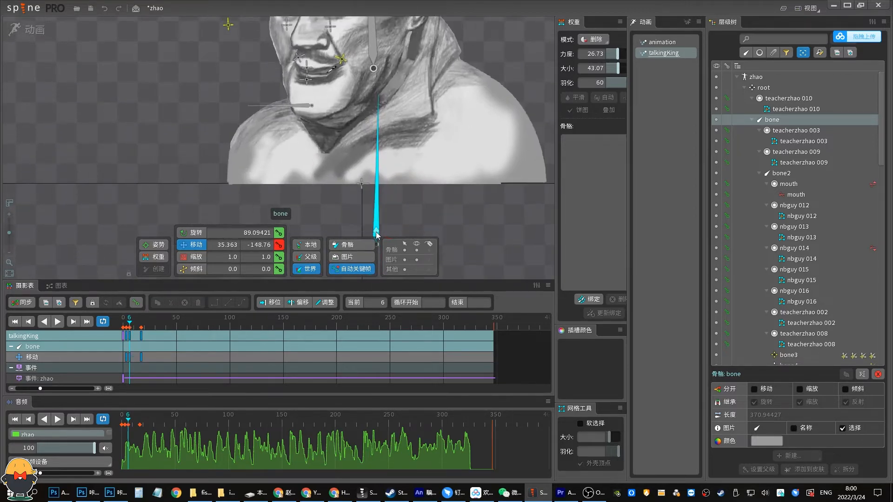
left_click_drag(379, 102, 375, 140)
left_click(35, 29)
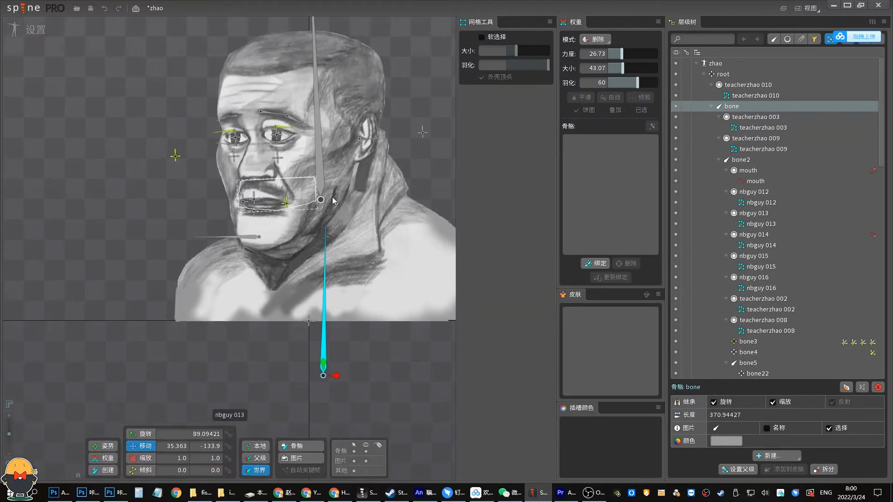
Try moving the root and the main body bone to test the body, and undo the moves.
left_click(308, 324)
left_click_drag(306, 327, 305, 320)
key("ctrl+z")
left_click(325, 340)
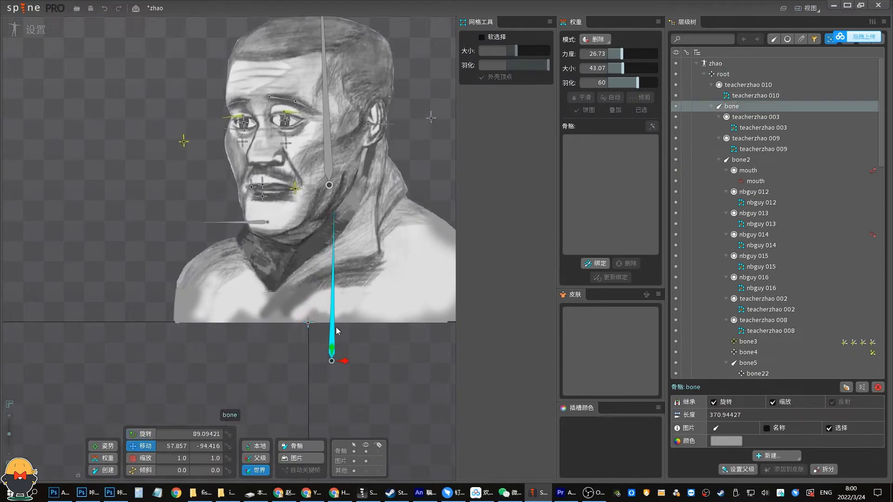
left_click(411, 275)
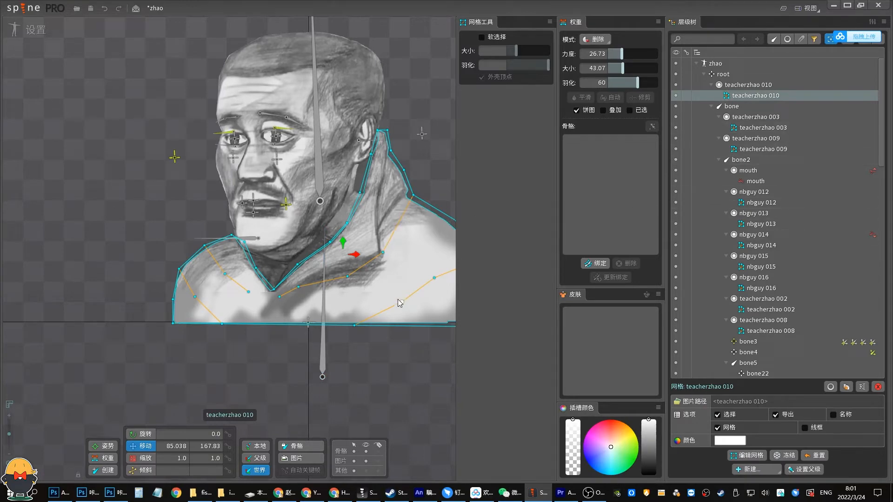
left_click(597, 263)
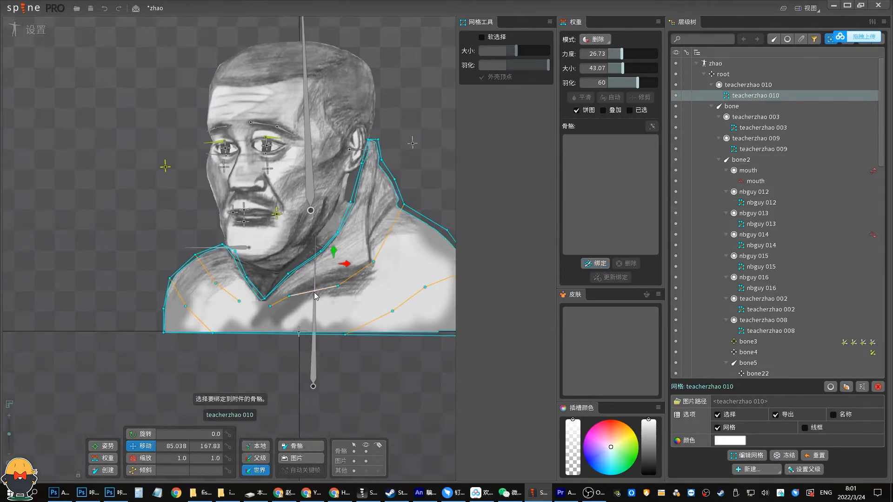
key("space")
Create two child bones of the main body bone, running from the neck to each shoulder, about 352 and 338 long.
left_click(315, 305)
left_click_drag(355, 266, 321, 256)
key("n")
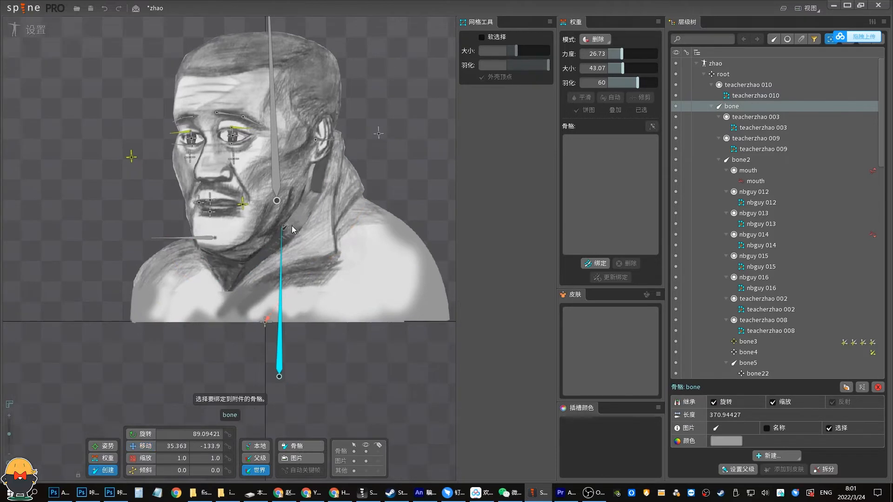
mouse_move(290, 230)
left_mouse_down()
mouse_move(420, 280)
mouse_move(430, 274)
left_mouse_up()
left_click(281, 274)
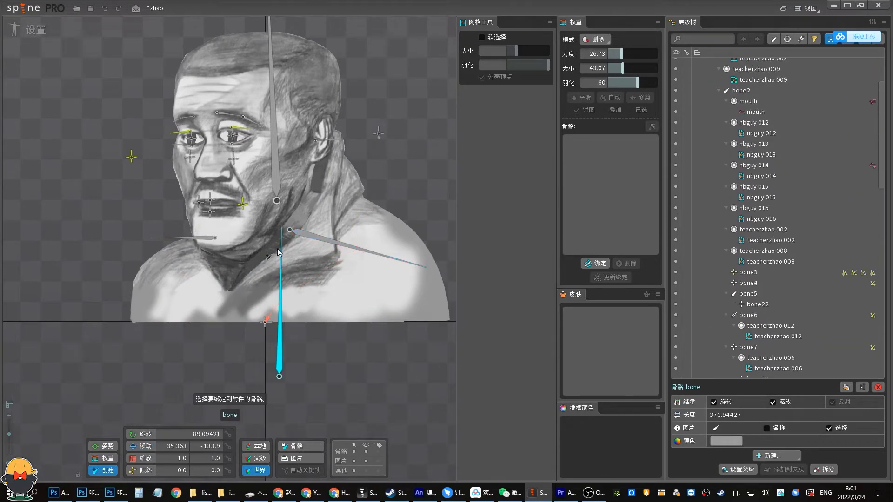
left_click_drag(276, 230, 150, 272)
key("v")
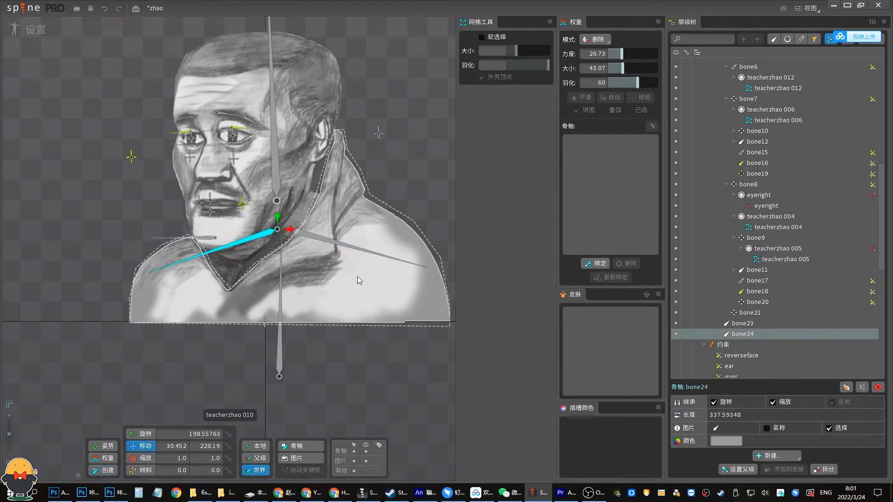
Bind the teacherzhao 010 body mesh to bone, bone23 and bone24 with automatic weights.
left_click(355, 278)
left_click(600, 263)
left_click(281, 264)
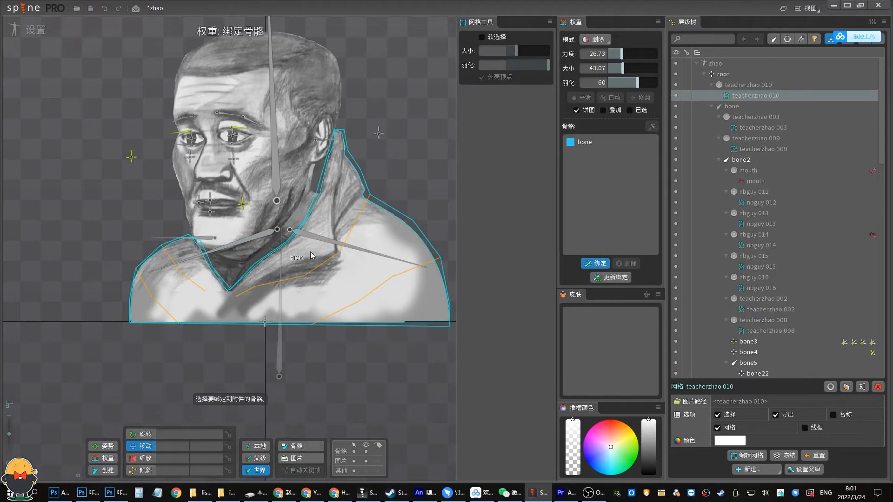
left_click(314, 238)
left_click(257, 236)
left_click(97, 458)
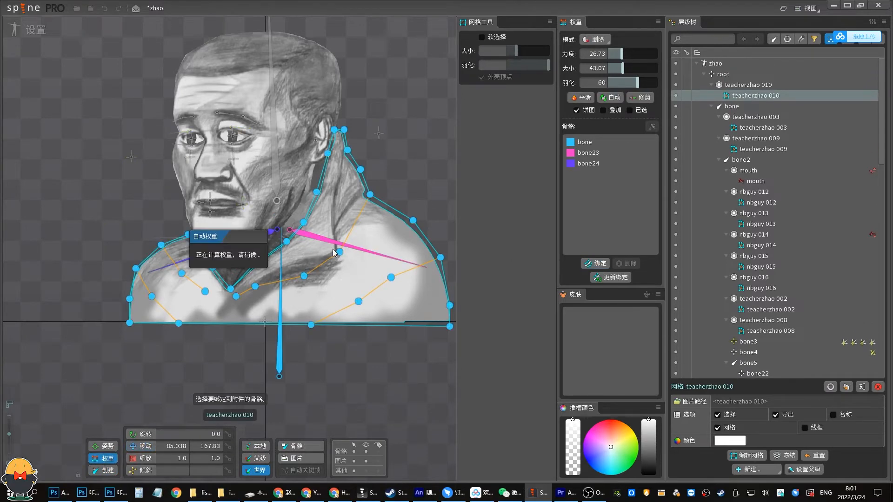
key("space")
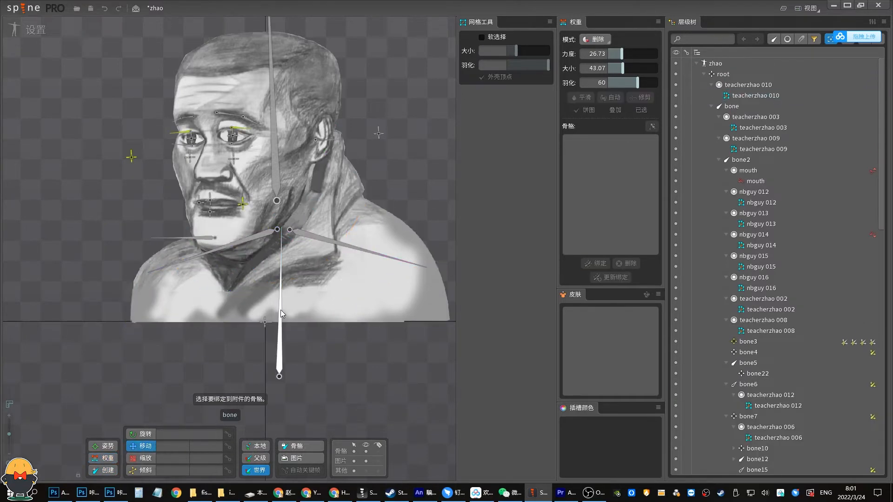
Test the body mesh weights by moving and rotating the body, head and shoulder bones, undoing each change.
left_click_drag(281, 310, 282, 307)
key("ctrl+z")
key("c")
mouse_move(275, 158)
left_mouse_down()
mouse_move(296, 161)
mouse_move(279, 146)
mouse_move(270, 152)
left_mouse_up()
key("ctrl+z")
left_click_drag(359, 249, 365, 235)
key("ctrl+z")
left_click_drag(225, 249, 221, 236)
key("ctrl+z")
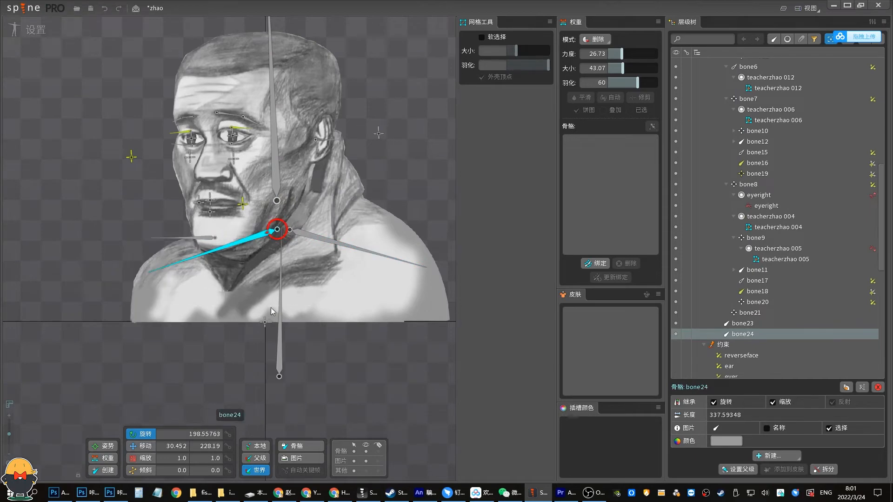
Save the project and add the root bone to the bones bound to the teacherzhao 010 mesh.
key("ctrl+s")
left_click(314, 288)
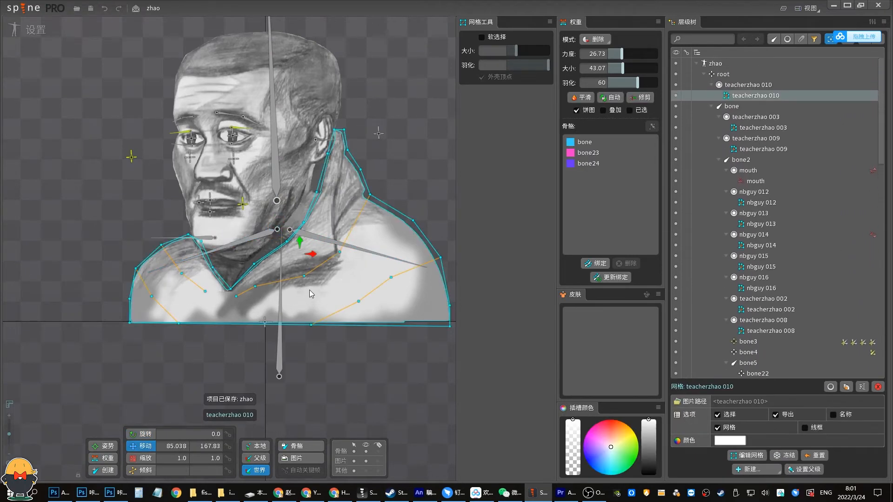
left_click_drag(310, 291, 309, 292)
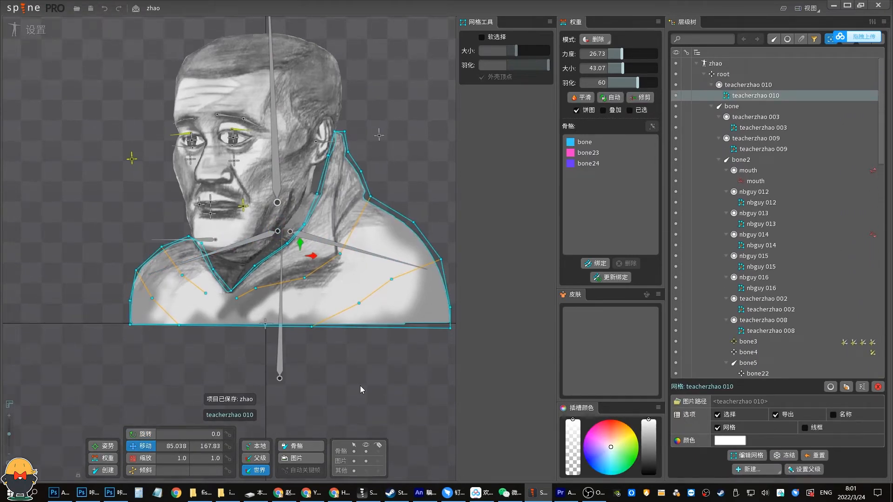
left_click(594, 267)
left_click(263, 324)
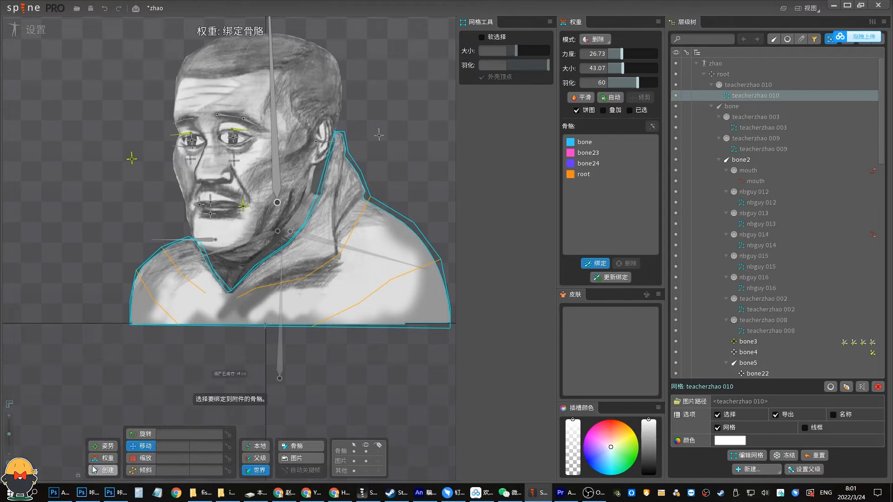
key("Escape")
Paint root weight onto the mesh's bottom-edge vertices in Add mode with strength 100 and size 57.92, and save.
left_click(584, 174)
left_click(595, 39)
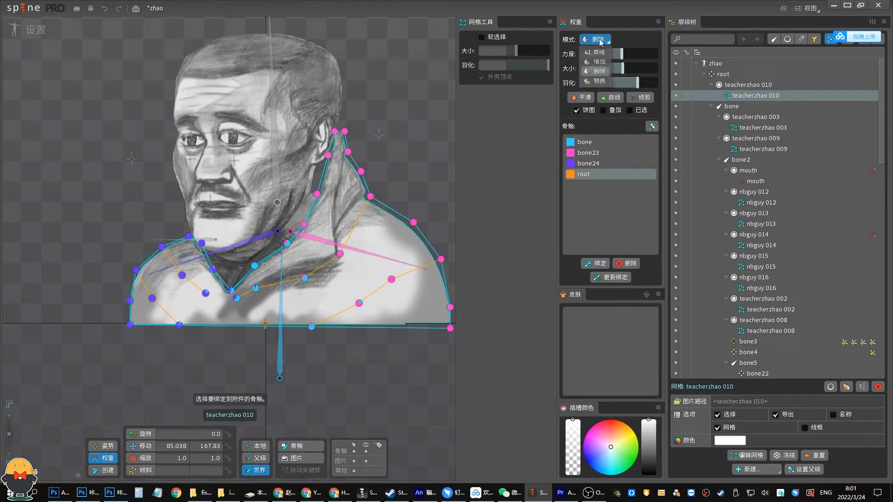
left_click(614, 58)
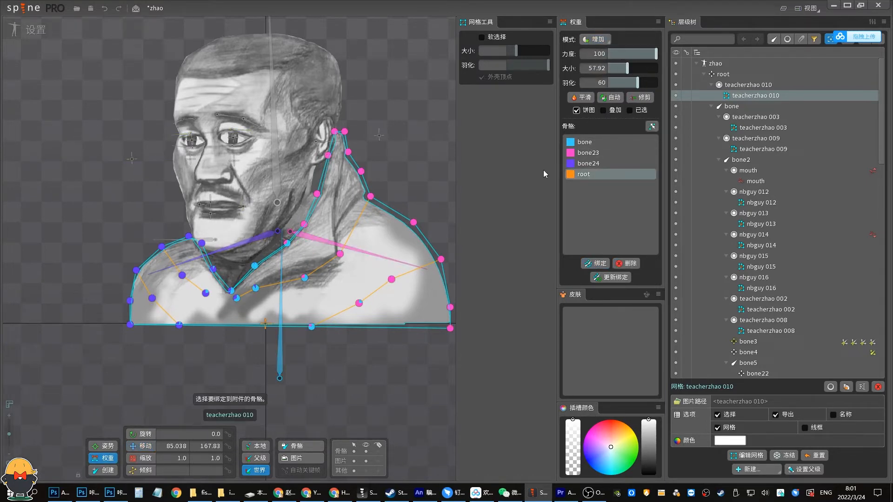
left_click_drag(456, 330, 222, 332)
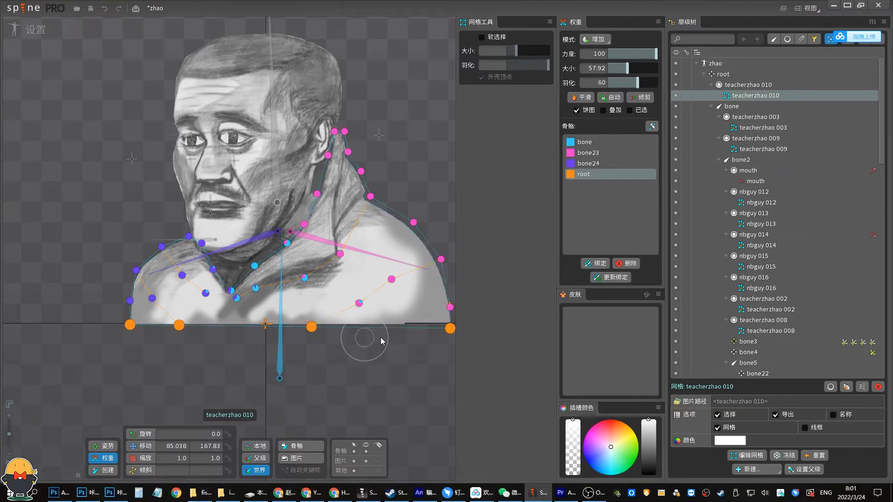
key("c")
key("ctrl+s")
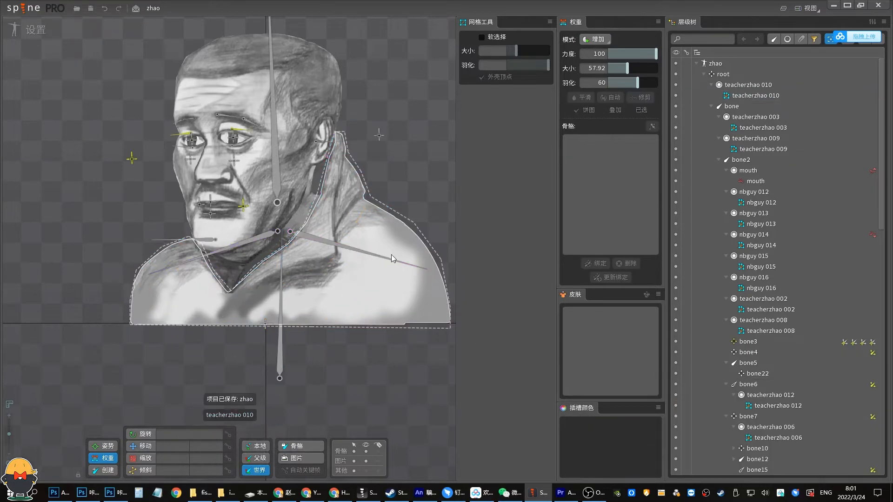
Test the anchored body mesh by rotating and moving the shoulder and main body bones, undoing each change.
left_click_drag(391, 259, 402, 244)
key("ctrl+z")
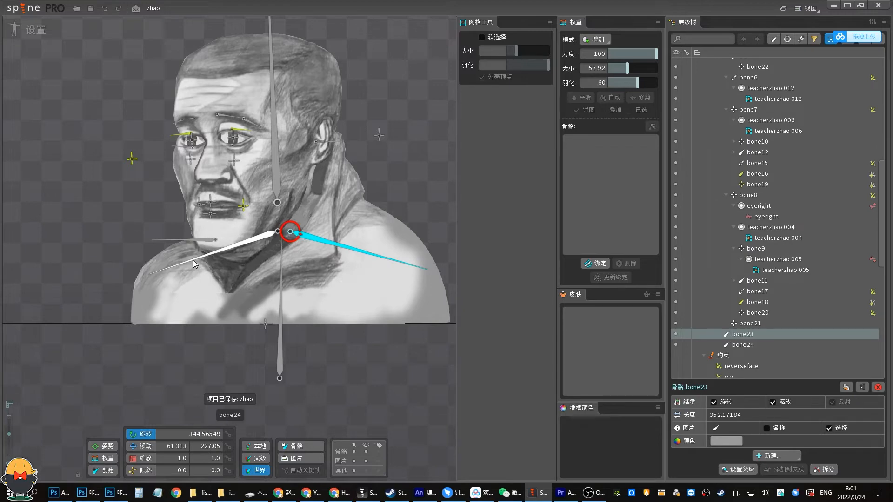
left_click(219, 250)
left_click_drag(281, 288, 272, 264)
key("ctrl+z")
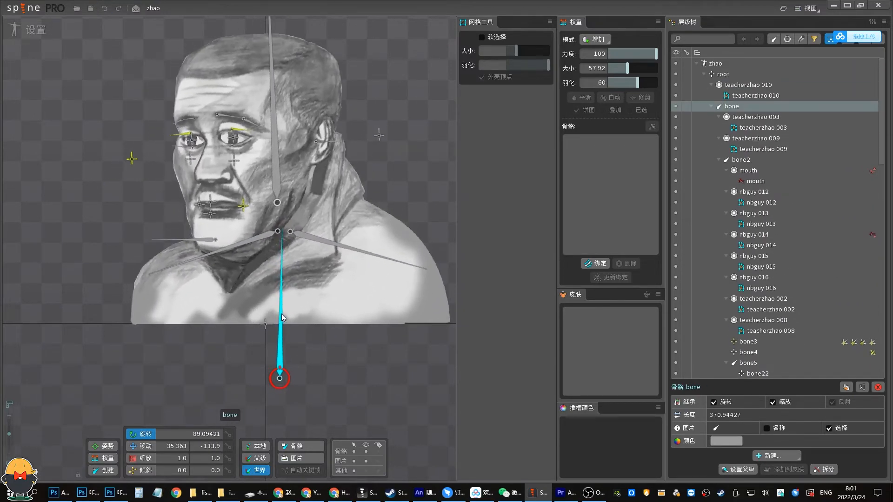
left_click_drag(279, 366, 210, 282)
key("ctrl+z")
left_click_drag(187, 131, 319, 220)
key("ctrl+z")
Save the project and scrub the body bone's motion in animation mode, stopping at frame 5.
key("ctrl+s")
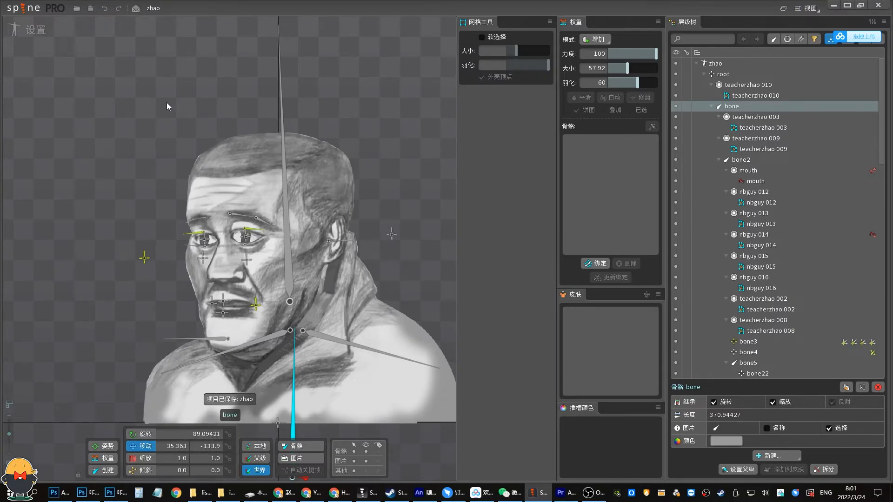
left_click(30, 36)
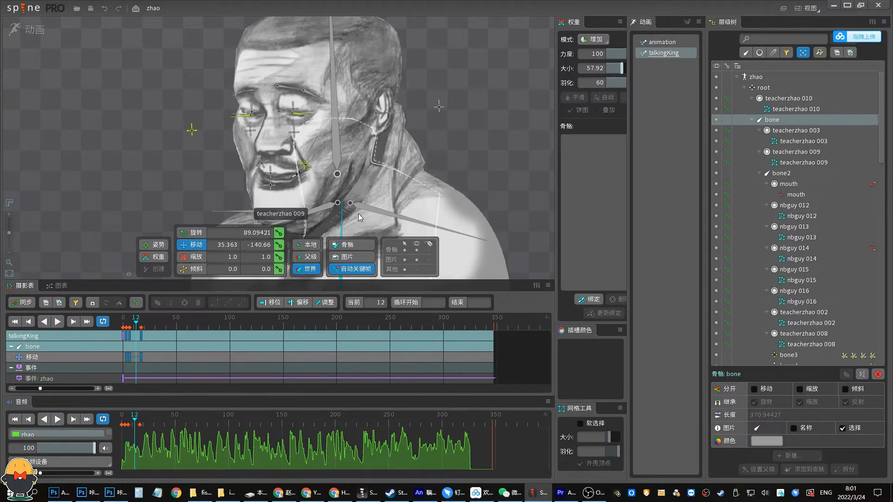
left_click(137, 330)
left_click_drag(136, 331, 128, 331)
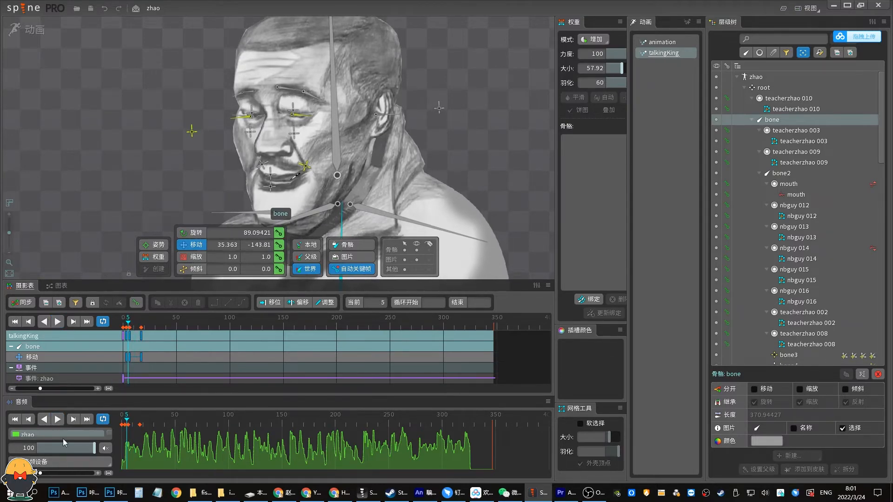
Copy the body bone's movement keys near the start and paste them repeatedly to fill frames 3 to 17, then preview the motion.
left_click_drag(55, 389, 56, 389)
left_click_drag(146, 390, 141, 391)
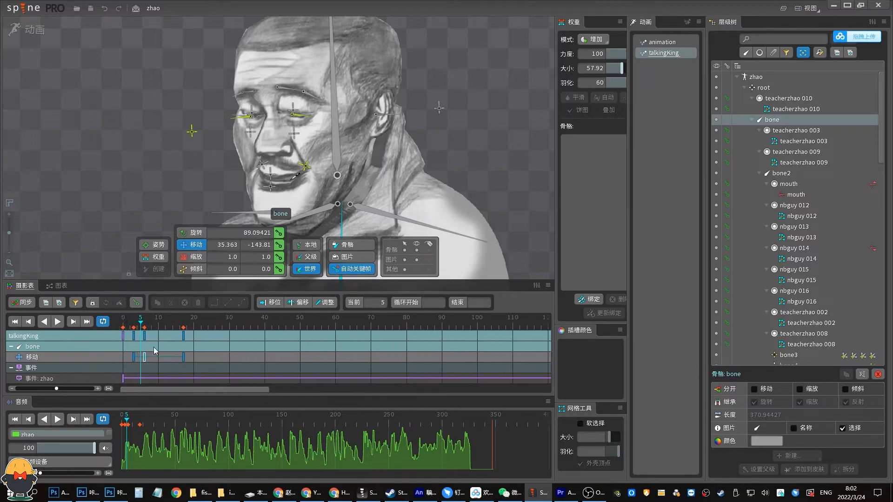
left_click_drag(144, 336, 166, 334)
key("ctrl+c")
key("ctrl+v")
key("ctrl+v")
key("ctrl+v")
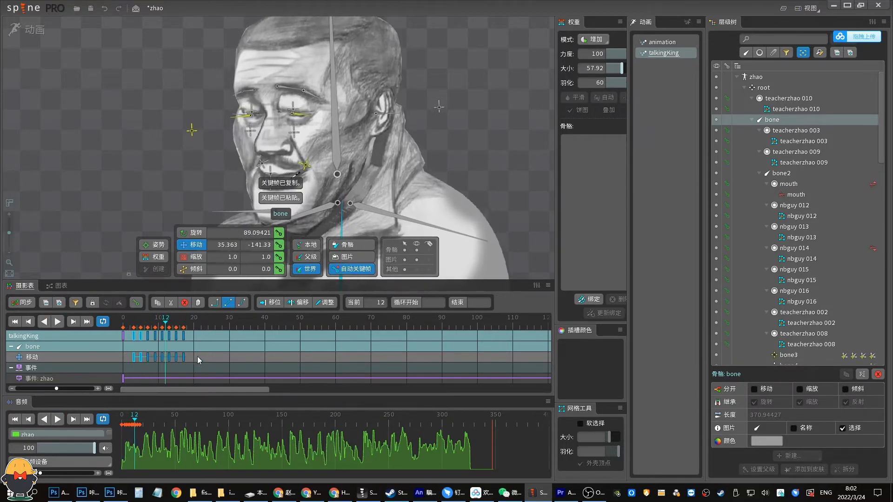
key("space")
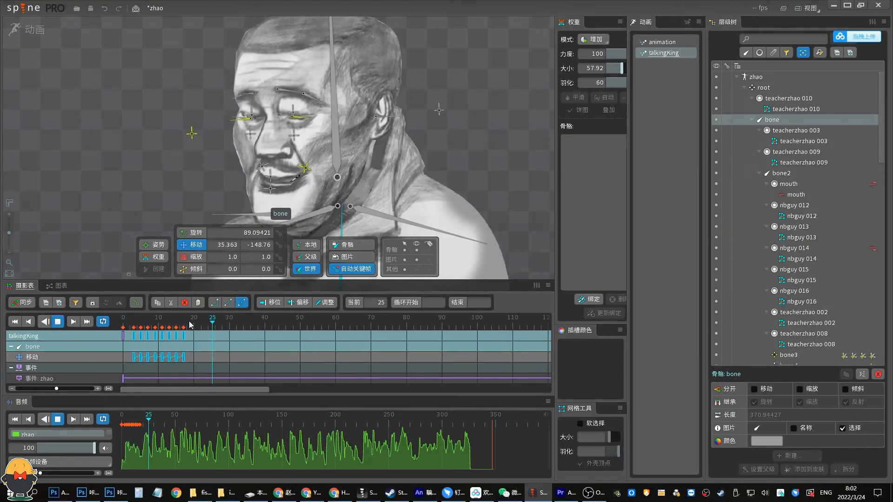
Select the ten mouth, eyelid and eyebrow bones, key their rotation and translation at frame 0, and save the project.
left_click(305, 168)
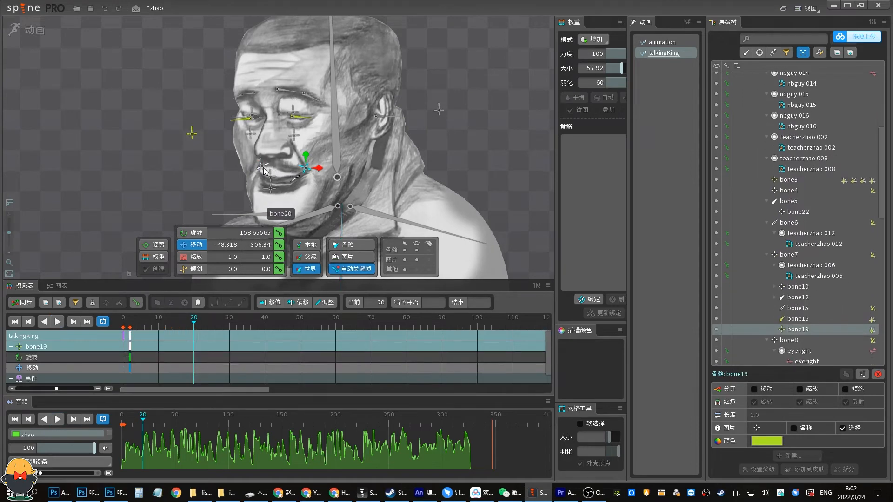
left_click(262, 166, "ctrl")
left_click(300, 118, "ctrl")
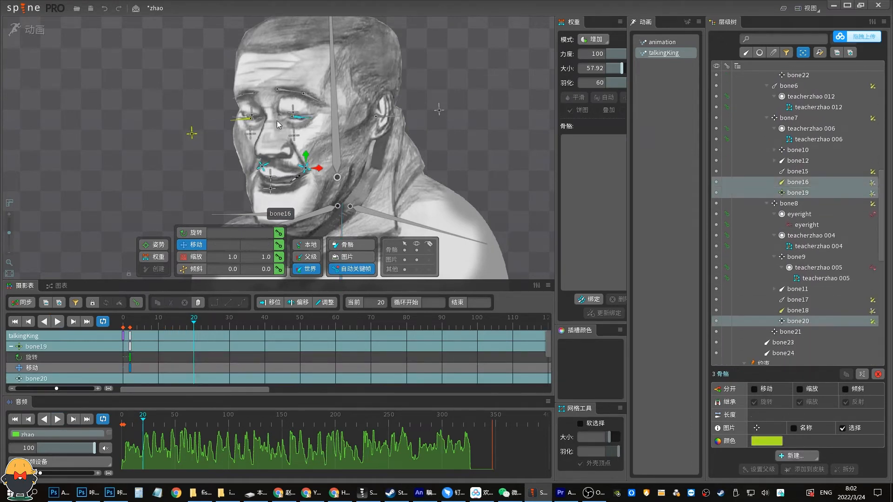
left_click(242, 123, "ctrl")
key("Home")
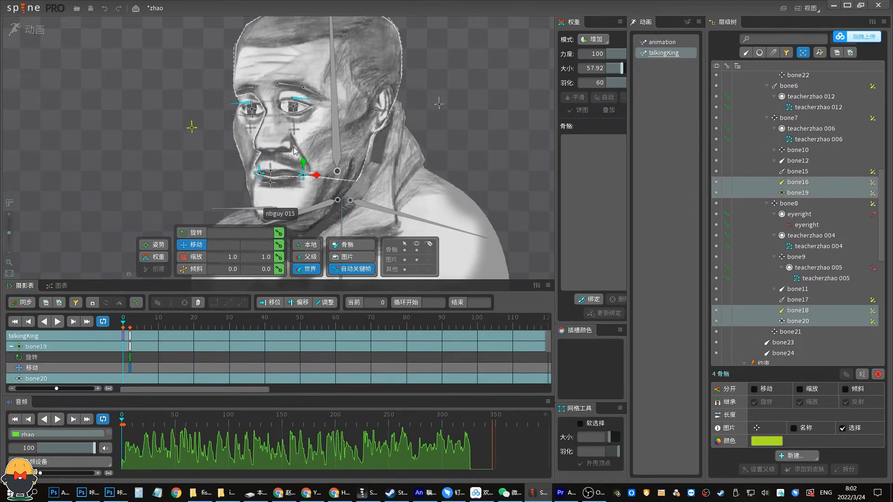
left_click(270, 170, "ctrl")
left_click(270, 182, "ctrl")
left_click(290, 86, "ctrl")
left_click(312, 92, "ctrl")
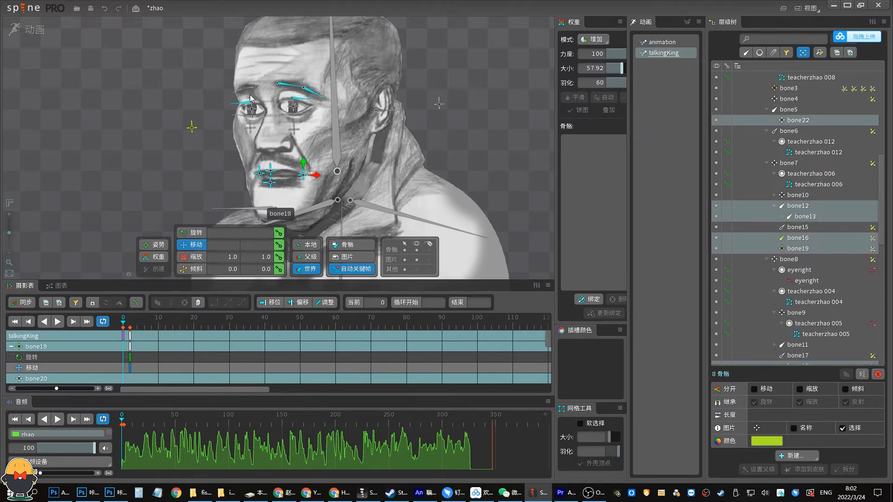
left_click(251, 99, "ctrl")
left_click(245, 88, "ctrl")
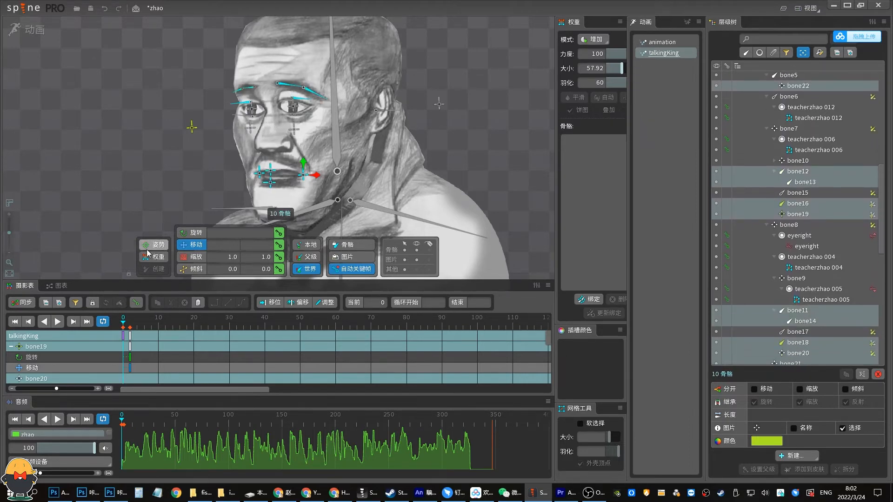
left_click_drag(317, 149, 320, 126)
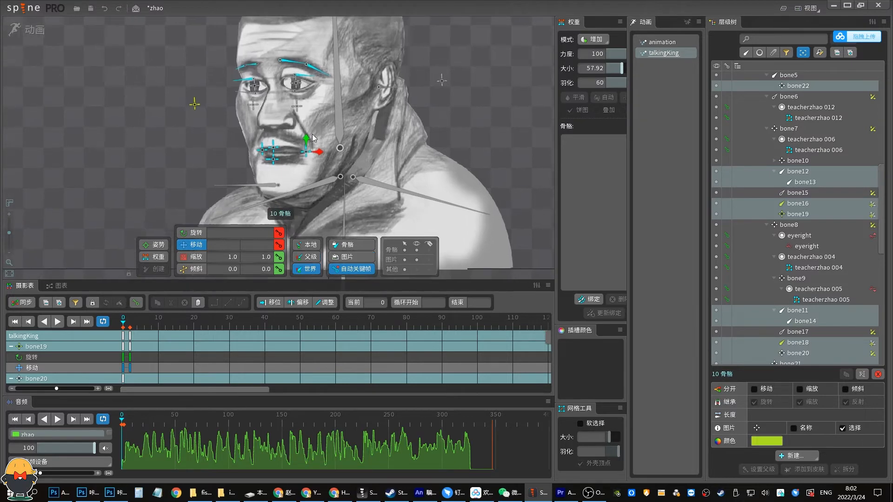
key("ctrl+s")
Add jaw bone5 to the facial bone selection, key its rotation and translation at frame 0, and save.
key("c")
left_click(272, 189, "ctrl")
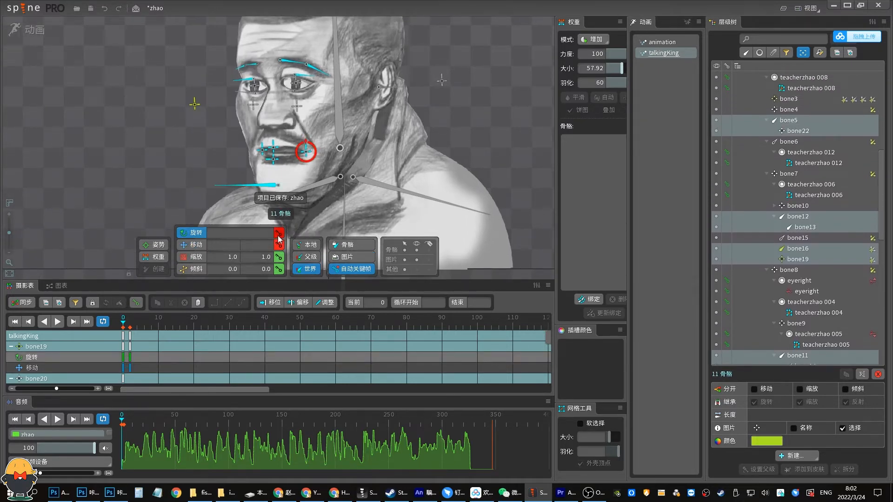
key("ctrl+s")
Copy the facial keys at frame 0, paste them at frame 20, and play back the expression change.
left_click_drag(331, 113, 335, 139)
key("space")
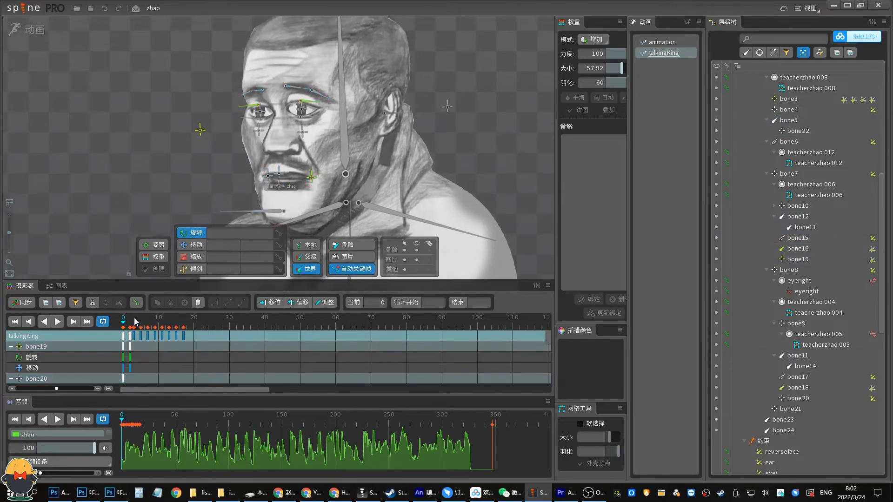
key("space")
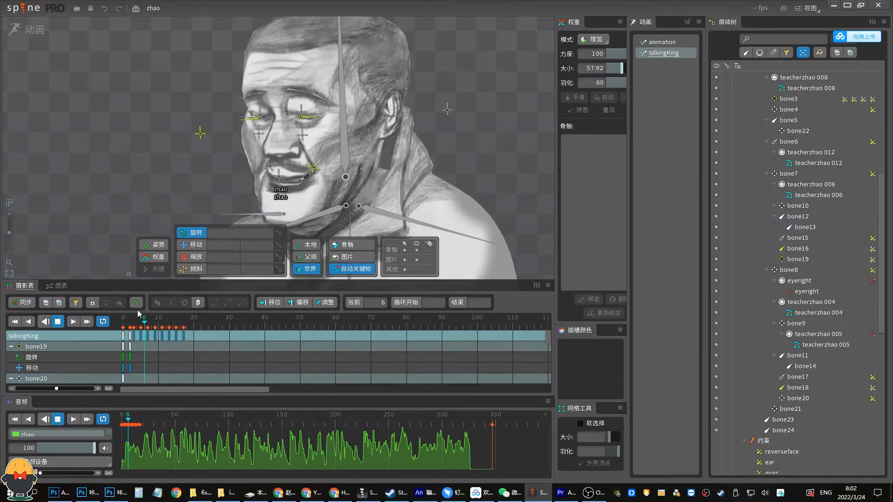
left_click(196, 328)
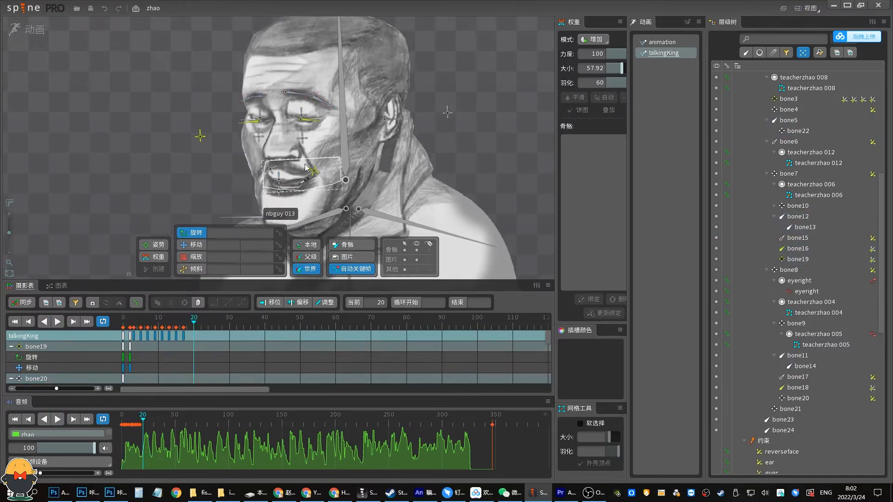
left_click(123, 336)
left_click(194, 323)
key("ctrl+c")
key("ctrl+v")
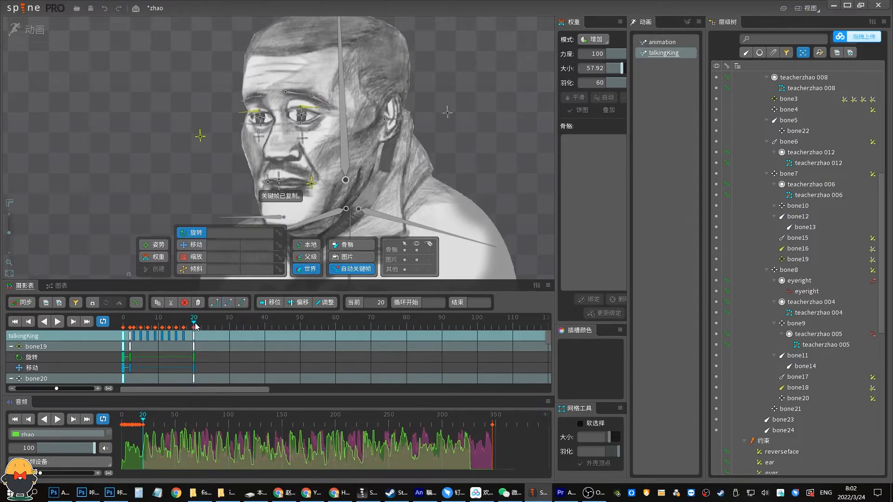
left_click_drag(195, 323, 101, 336)
key("space")
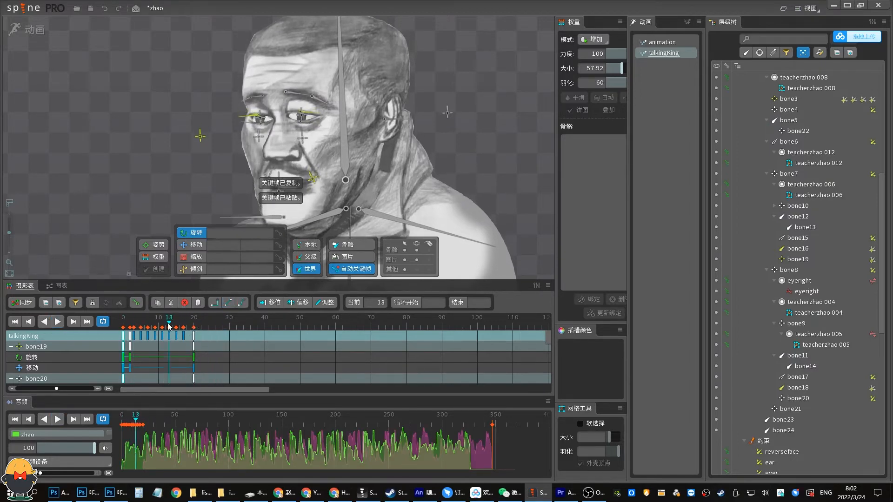
key("space")
Copy mouth-corner bone19's rotation and translation keys from frame 2, paste them at frame 17, and preview the motion.
left_click(130, 336)
left_click_drag(135, 323, 165, 322)
left_click_drag(347, 186, 371, 149)
left_click(170, 322)
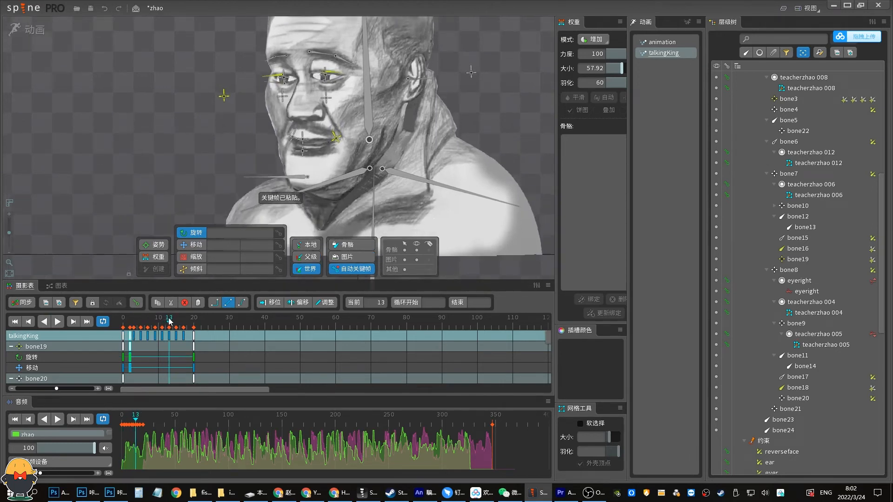
left_click(336, 139)
left_click(147, 328)
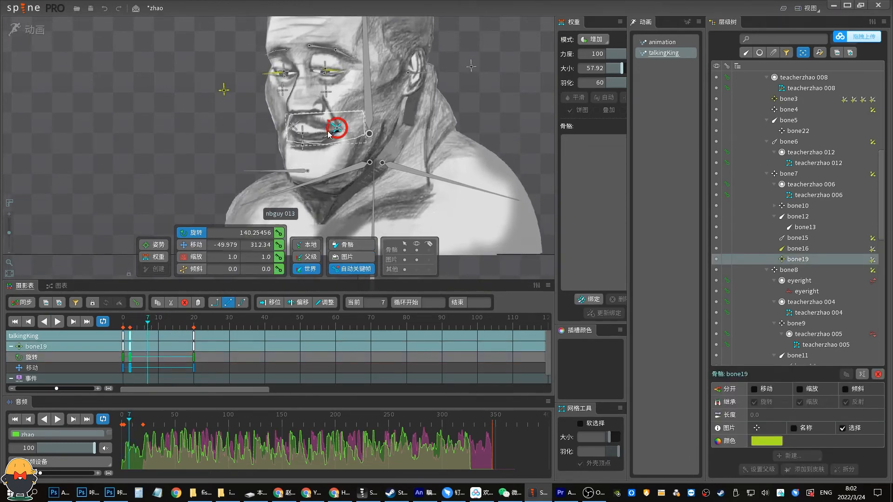
left_click(187, 325)
key("ctrl+c")
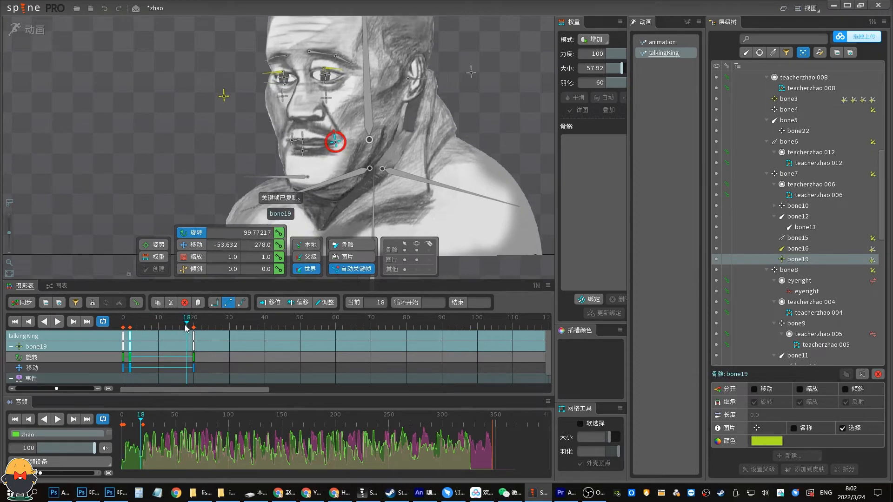
left_click(137, 329)
left_click(184, 326)
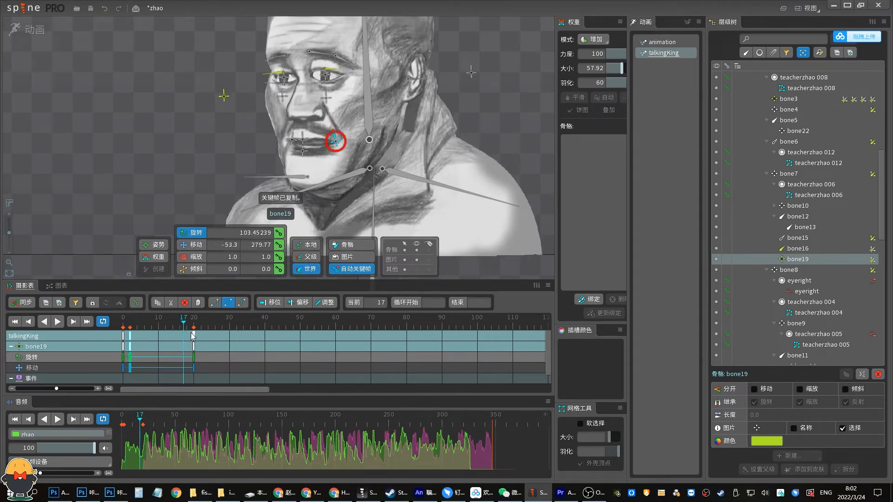
key("ctrl+v")
key("space")
key("space")
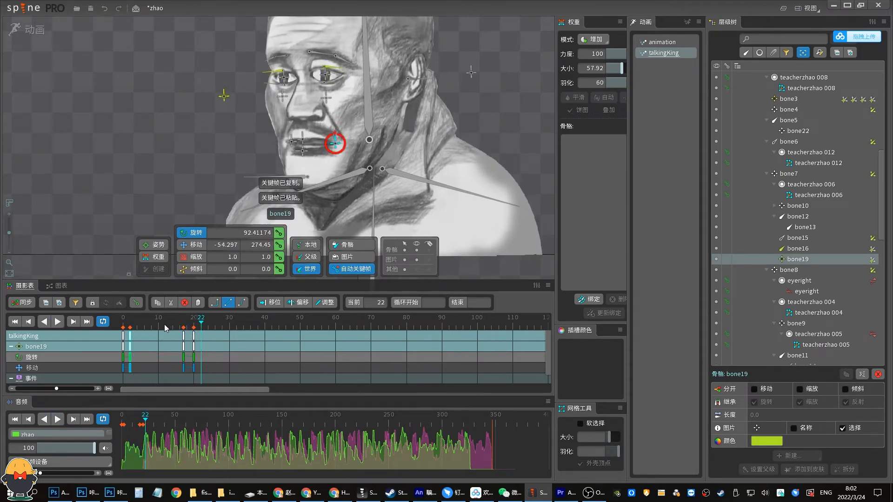
Copy the rotation and translation keys of eyelid bones bone16 and bone18 from frame 2 and paste them at frame 17.
left_click(334, 68)
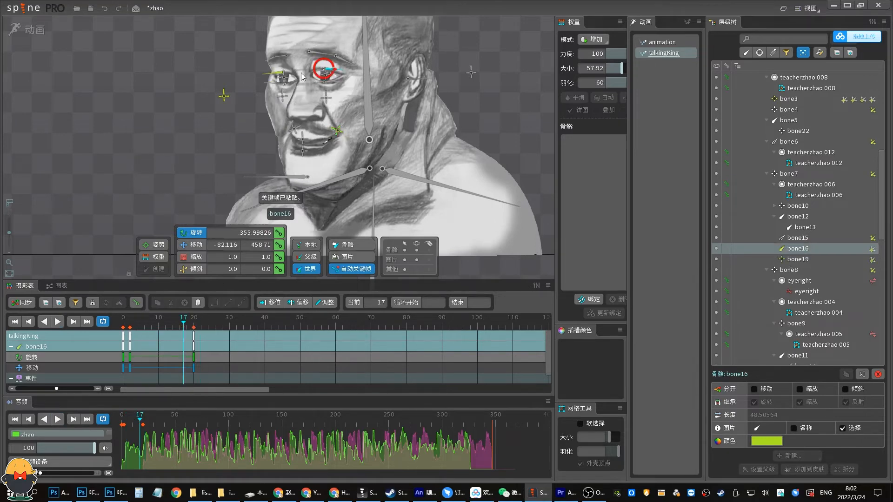
left_click(275, 73, "ctrl")
left_click(131, 328)
key("ctrl+c")
left_click(184, 326)
key("ctrl+v")
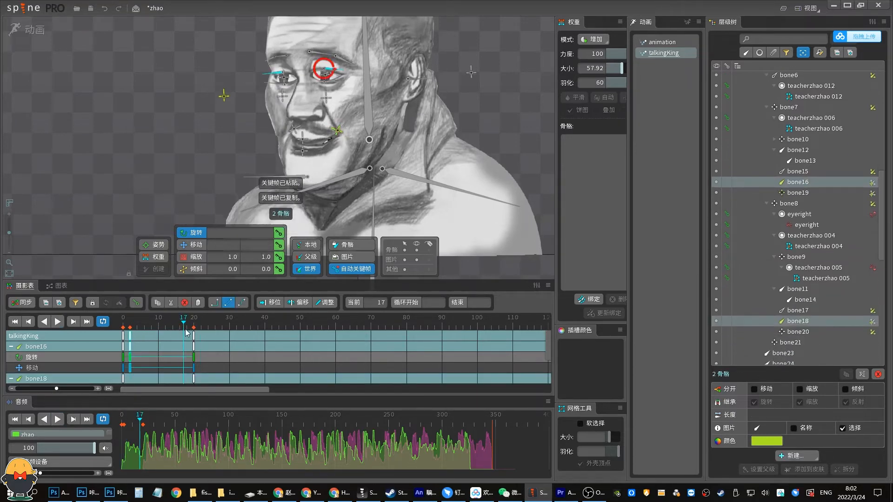
Play back and scrub the eyelid and mouth motion around frames 17 to 26, and save the project.
key("space")
key("space")
left_click_drag(201, 324, 222, 321)
key("space")
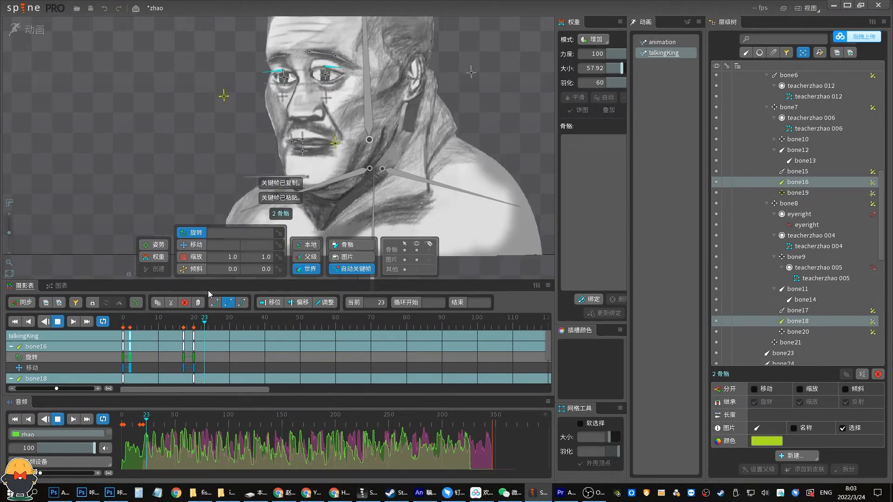
key("space")
key("ctrl+s")
key("space")
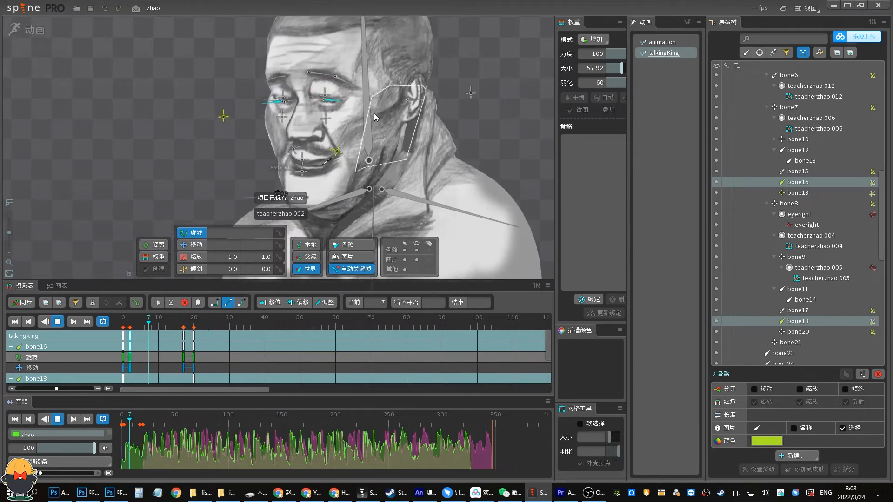
key("space")
mouse_move(198, 329)
left_mouse_down()
mouse_move(138, 332)
mouse_move(215, 329)
left_mouse_up()
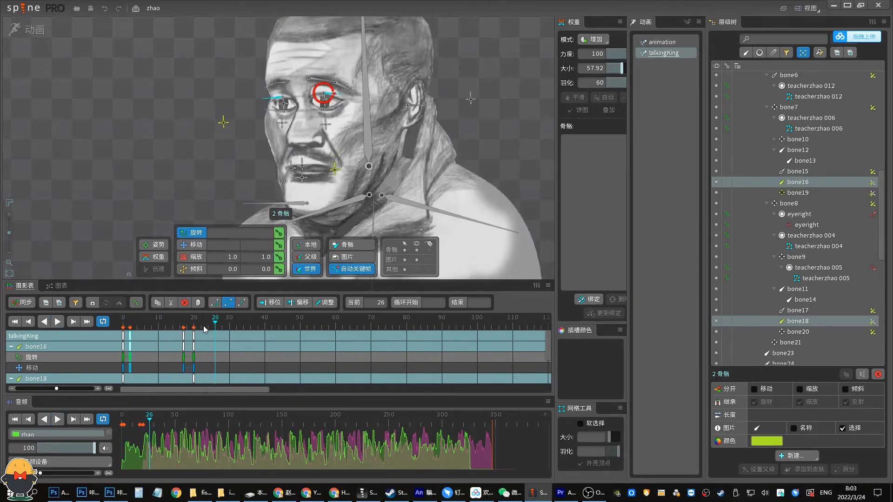
Open the mouth at frame 23 by moving jaw bone5 down to Y 146.6, and preview the motion.
key("v")
left_click(302, 177)
left_click(302, 203)
left_click_drag(306, 192, 309, 214)
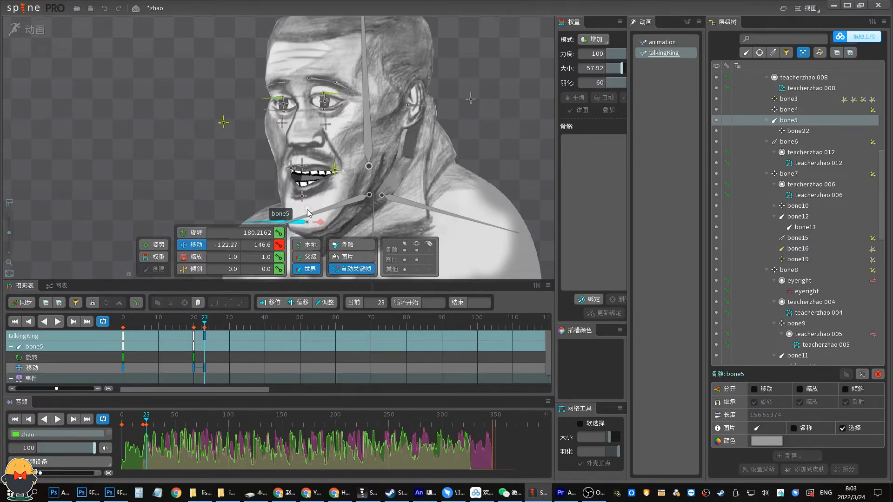
left_click(201, 327)
left_click(205, 324)
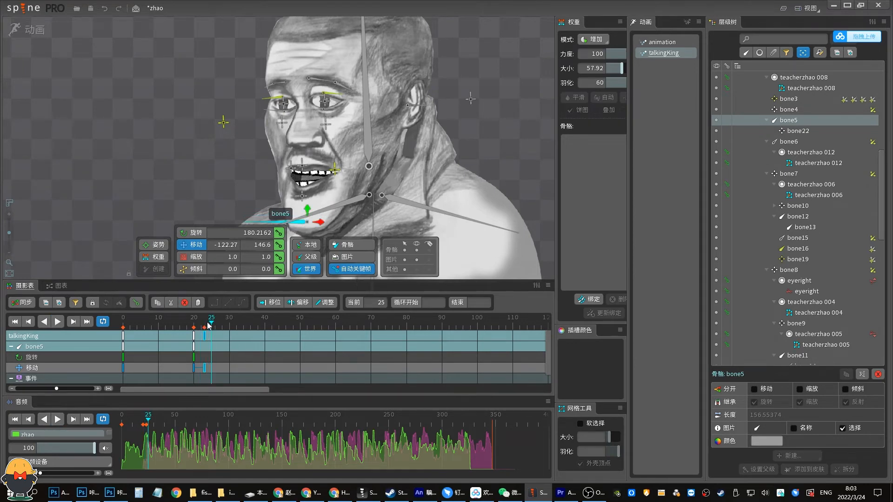
left_click(209, 326)
left_click_drag(216, 326, 197, 327)
key("d")
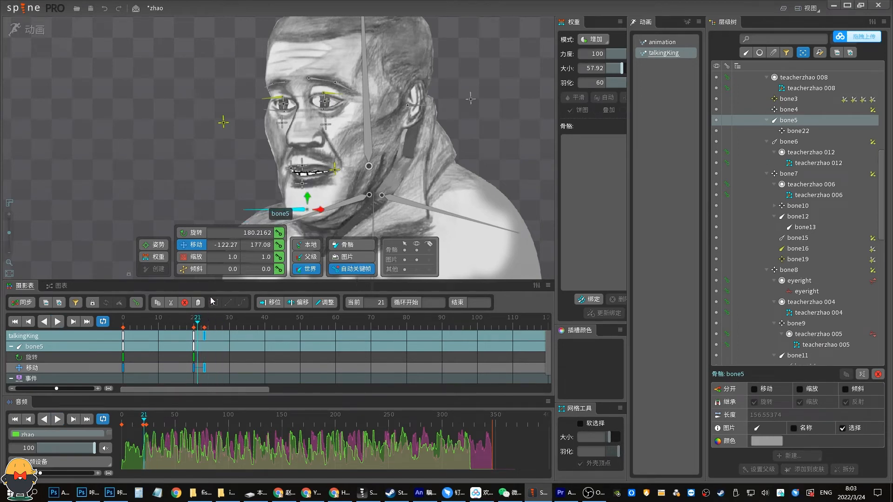
key("d")
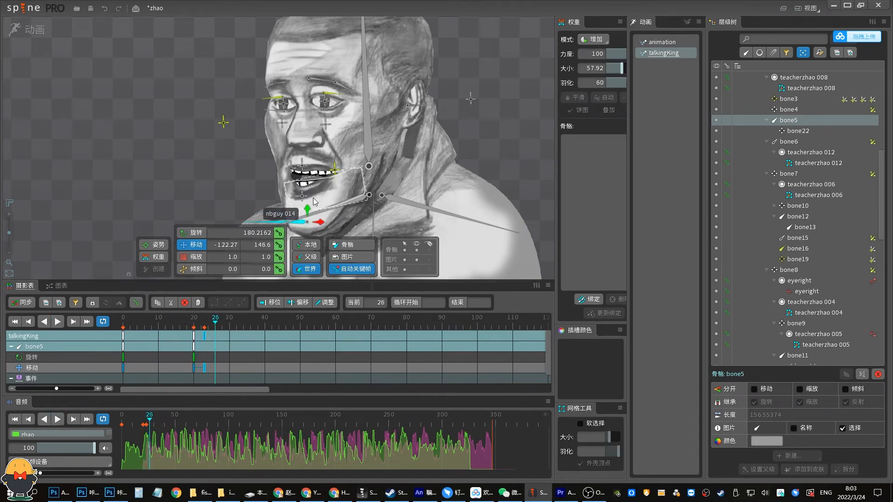
Close the mouth at frame 26 by raising bone5 to Y 190.04, and play back the jaw movement.
left_click_drag(307, 210, 314, 194)
left_click_drag(216, 329, 204, 327)
key("d")
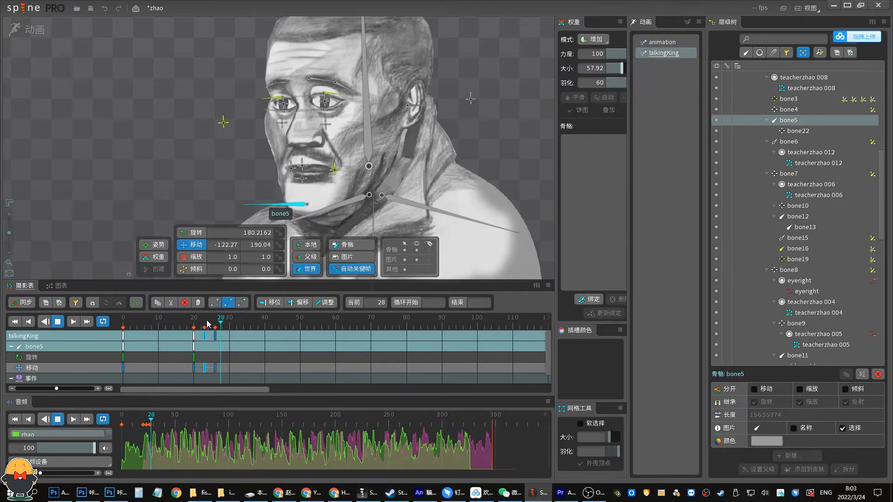
key("d")
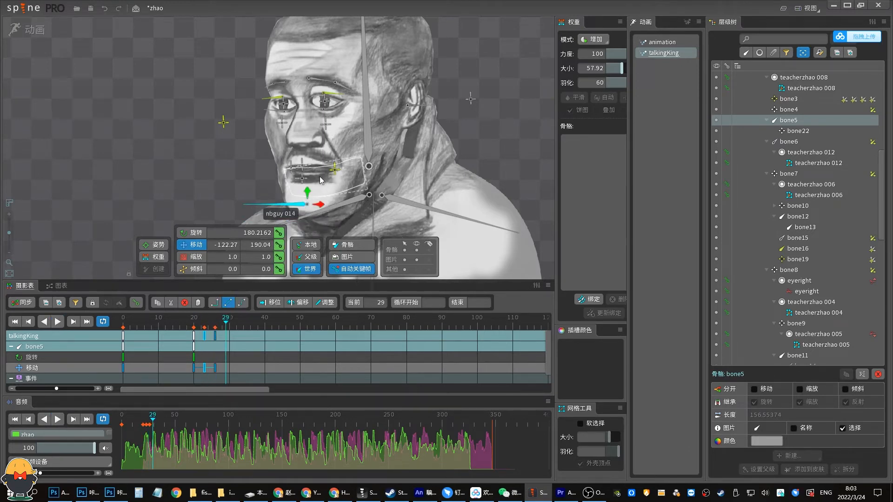
mouse_move(225, 327)
left_mouse_down()
mouse_move(193, 329)
mouse_move(229, 328)
mouse_move(207, 329)
mouse_move(215, 328)
left_mouse_up()
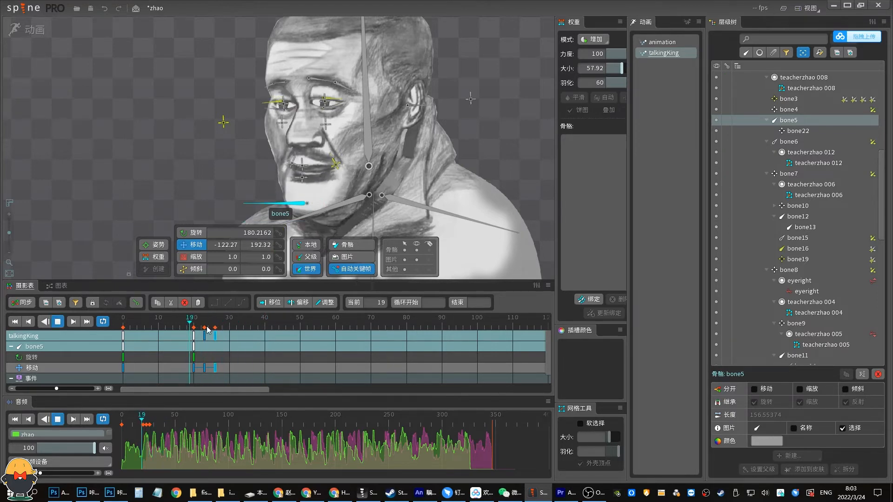
Shift bone5's mouth-closing key from frame 26 to frame 28.
left_click(247, 329)
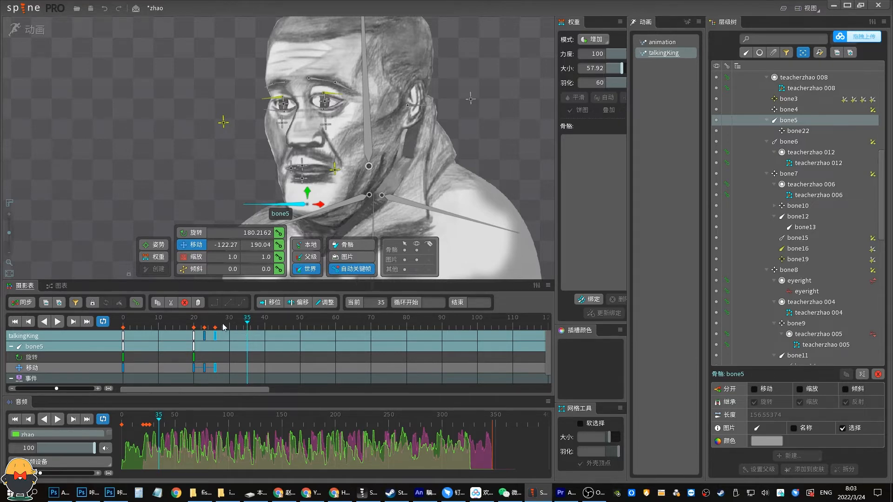
left_click_drag(197, 329, 226, 329)
left_click_drag(215, 336, 223, 336)
Key bone5 closed at frame 30 and open the mouth at frame 33 by lowering the bone to Y 145.46.
mouse_move(196, 329)
left_mouse_down()
mouse_move(227, 331)
mouse_move(208, 336)
left_mouse_up()
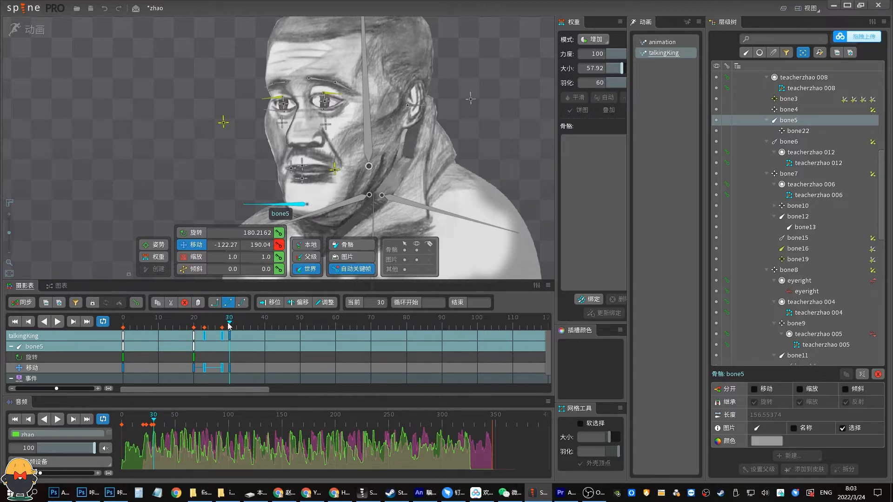
left_click_drag(307, 193, 307, 210)
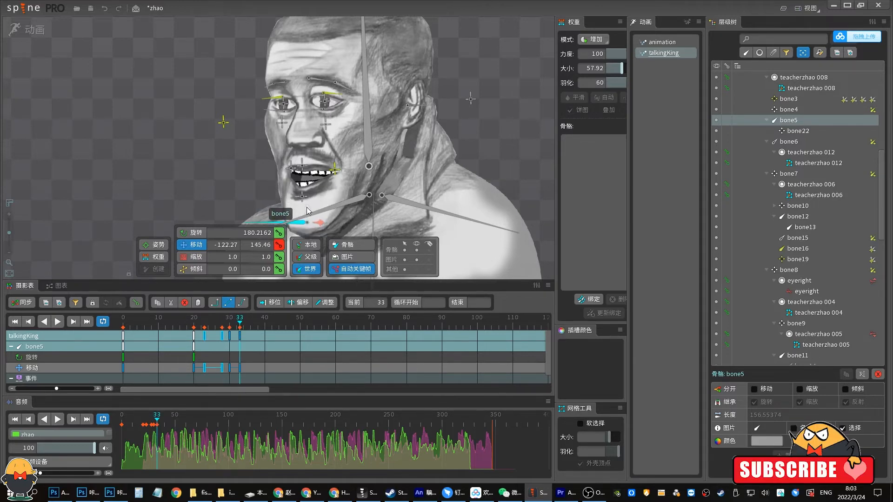
Shift bone5's mouth-opening key to frame 32, and copy the closed key from frame 30 to frame 33.
left_click_drag(240, 330, 240, 330)
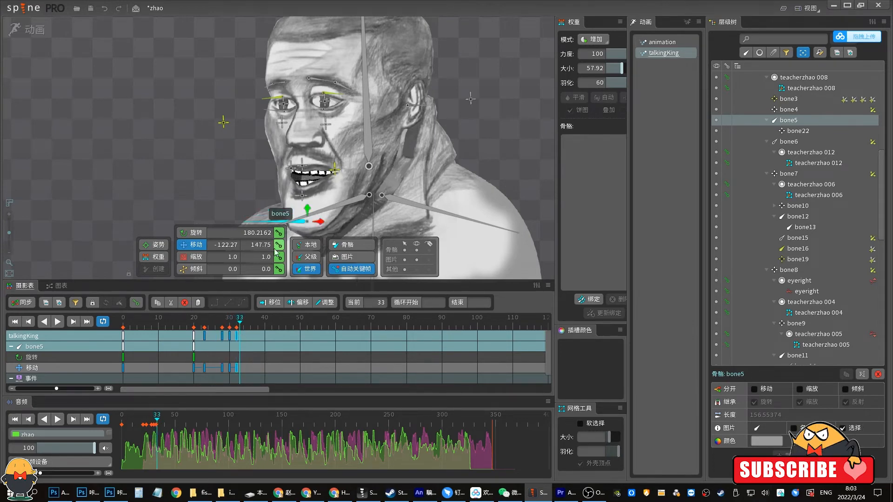
left_click(229, 336)
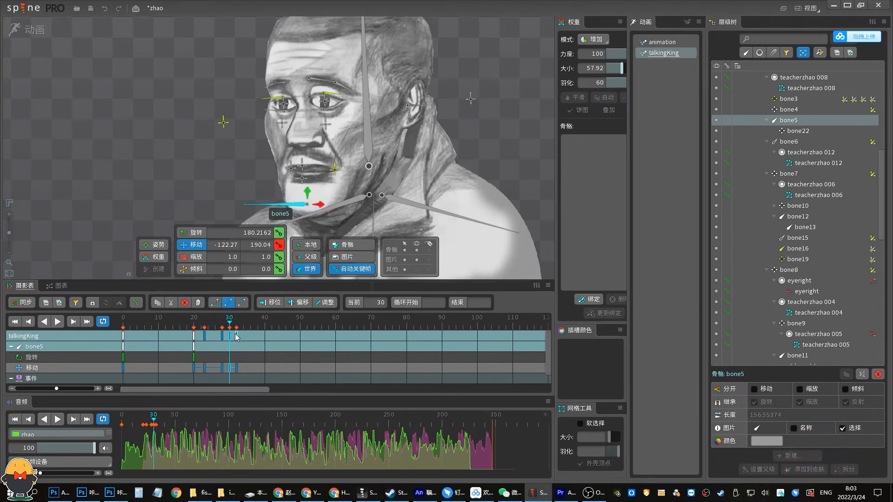
left_click(242, 332)
key("ctrl+v")
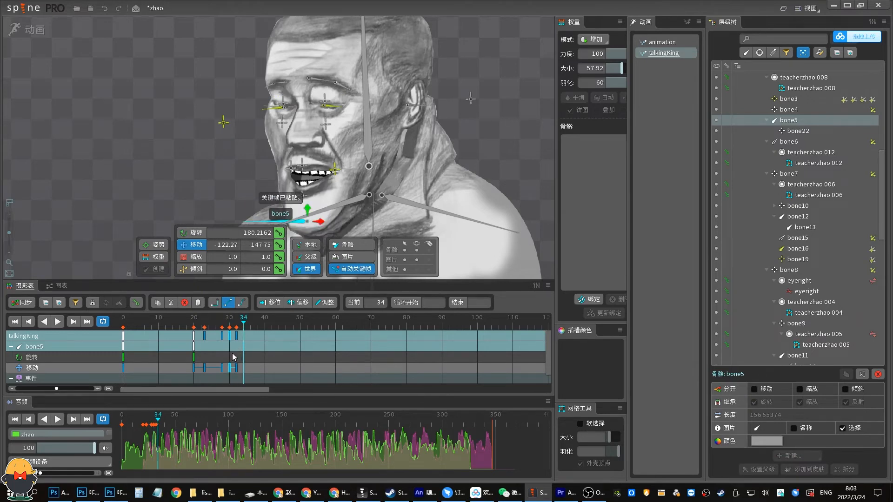
left_click(231, 336)
key("ctrl+c")
left_click(240, 329)
key("ctrl+v")
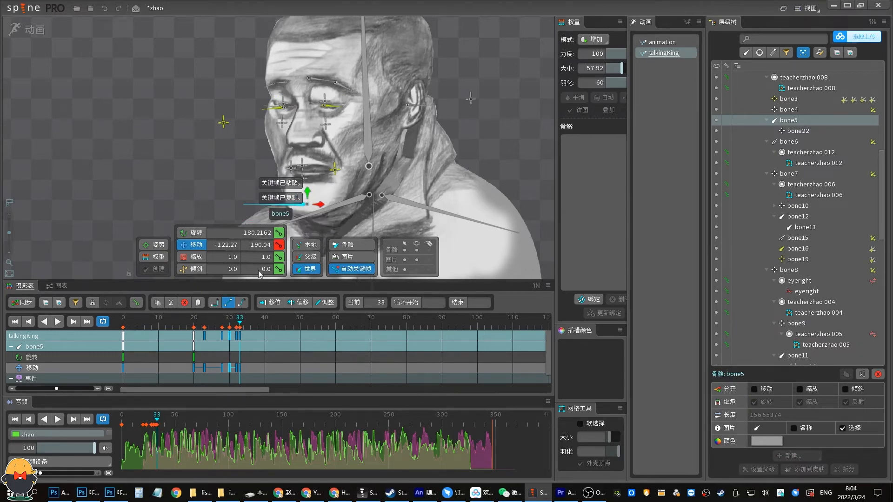
Open the mouth at frame 34 by lowering bone5 to Y 155.75, paste the closed key at frames 36 and 38, and play back.
left_click_drag(324, 167, 347, 159)
left_click(203, 327)
key("d")
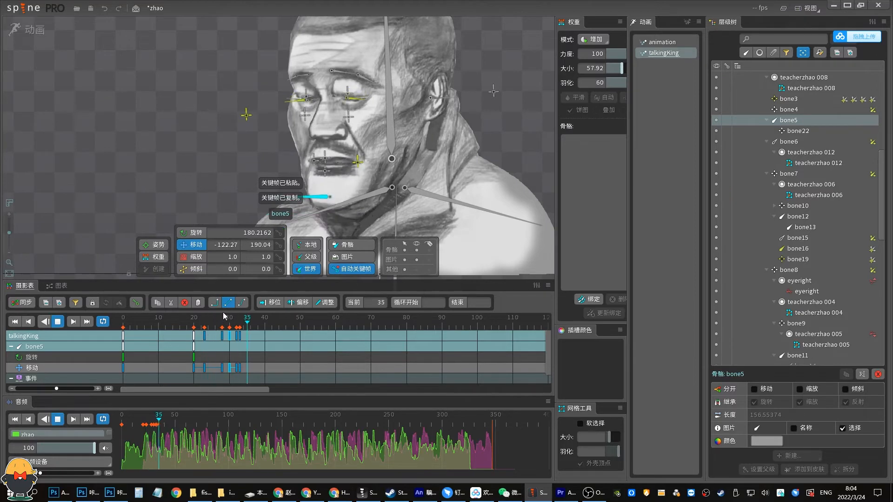
key("d")
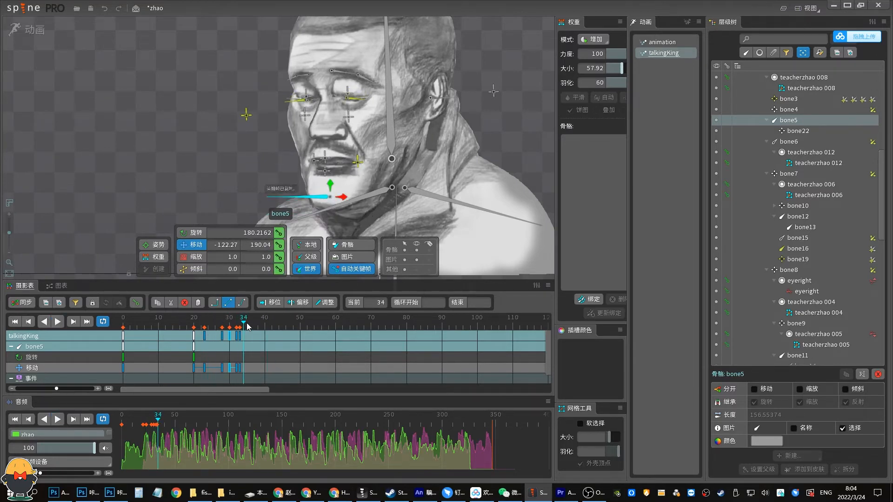
left_click_drag(332, 189, 333, 202)
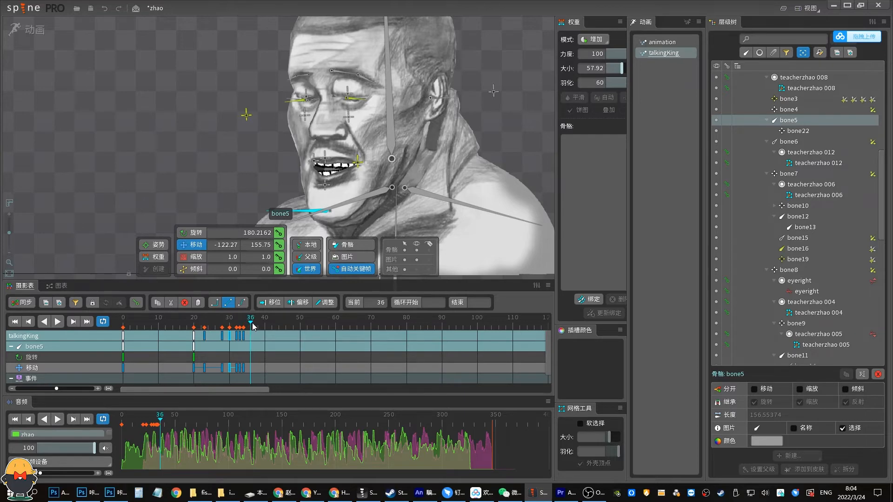
key("ctrl+v")
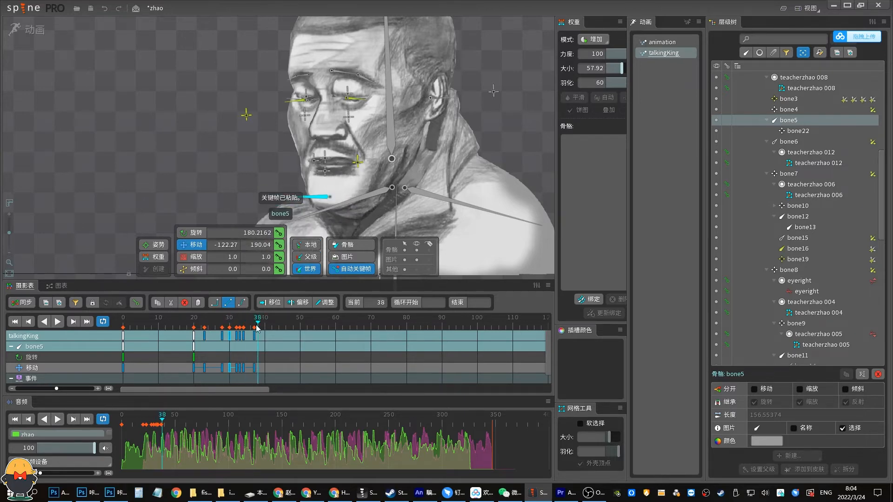
key("ctrl+v")
left_click_drag(255, 326, 223, 321)
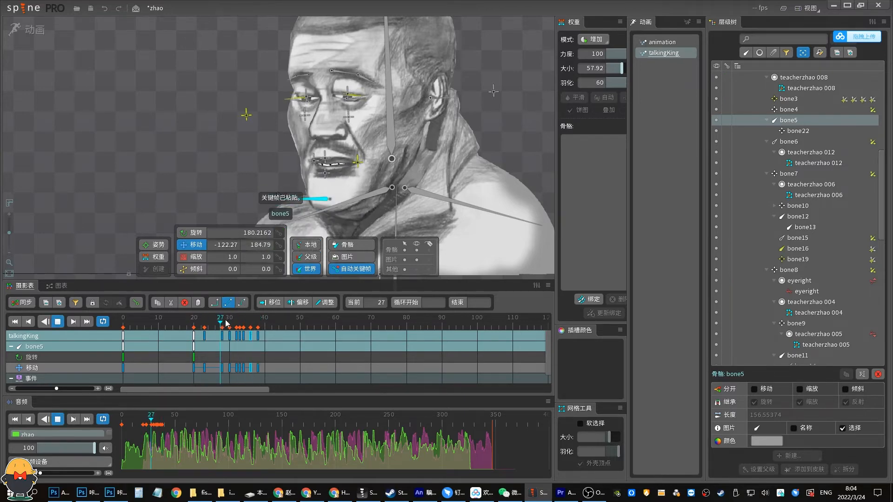
key("d")
key("d")
left_click(253, 326)
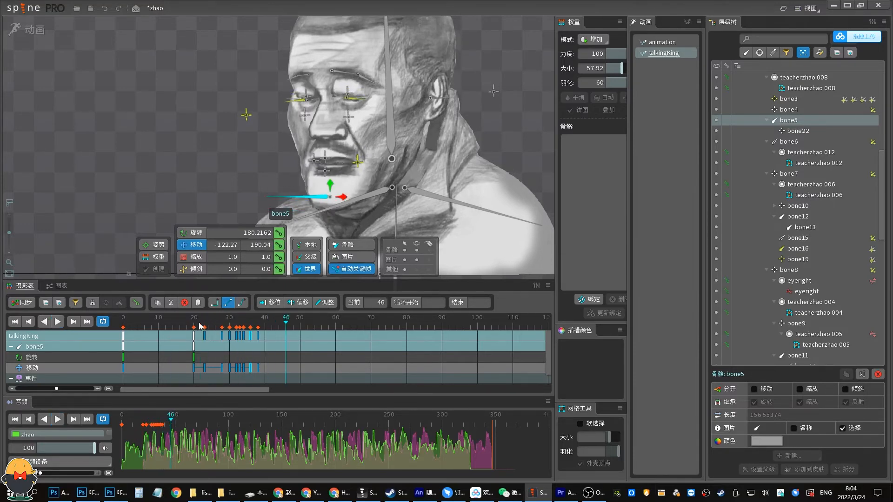
Delete the translate and rotate keys of the upper eyelid bones bone16 and bone18 at frames 30 and 34.
left_click(356, 97)
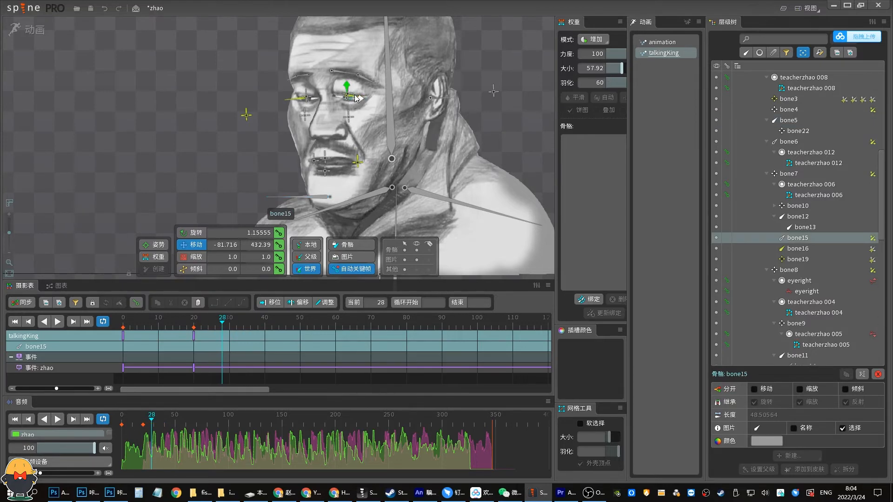
key("Home")
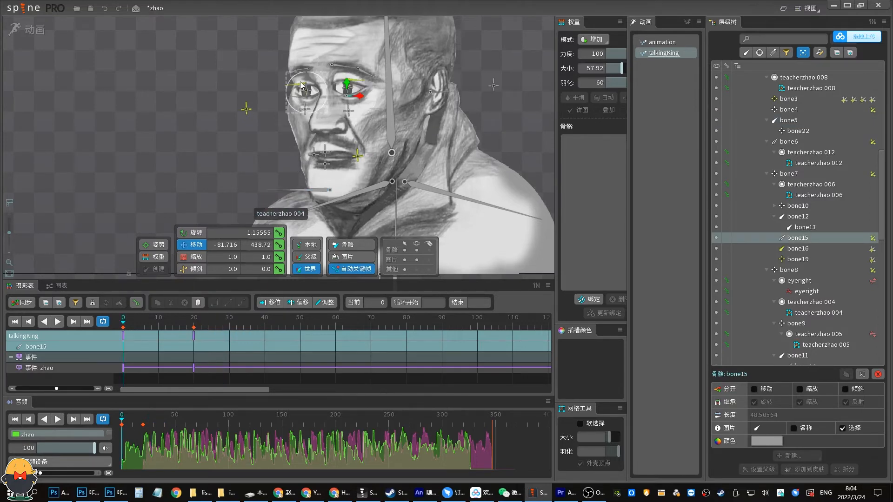
left_click(302, 85)
left_click(359, 82, "ctrl")
left_click_drag(194, 319, 215, 316)
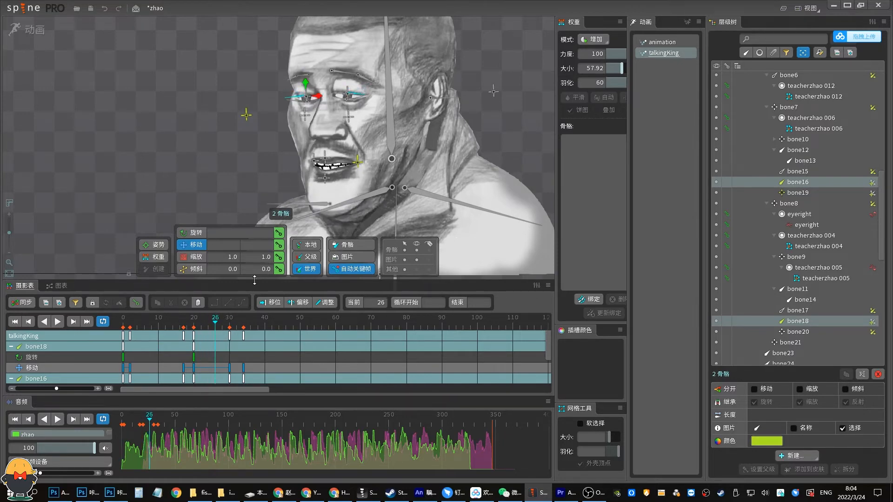
left_click_drag(255, 279, 254, 243)
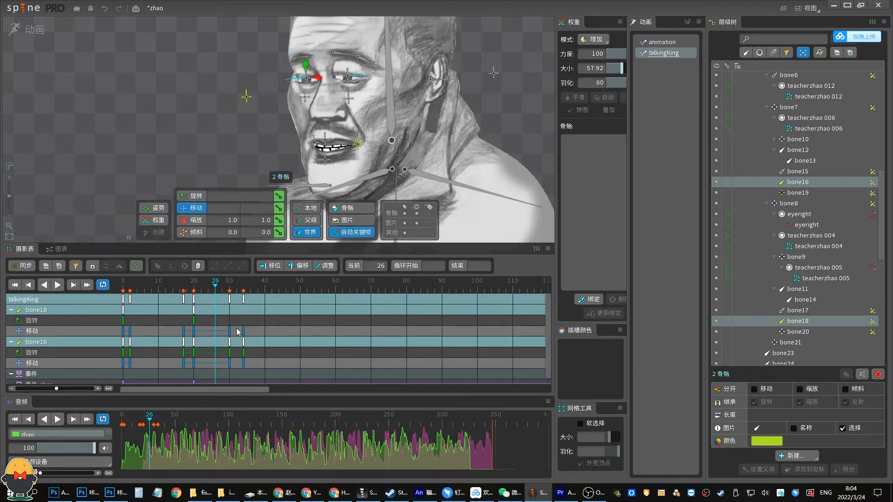
left_click_drag(250, 317, 224, 335)
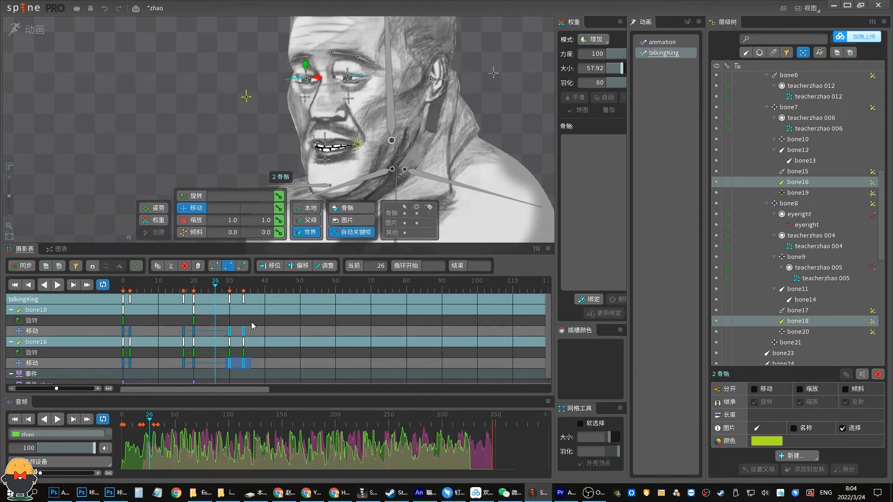
key("Delete")
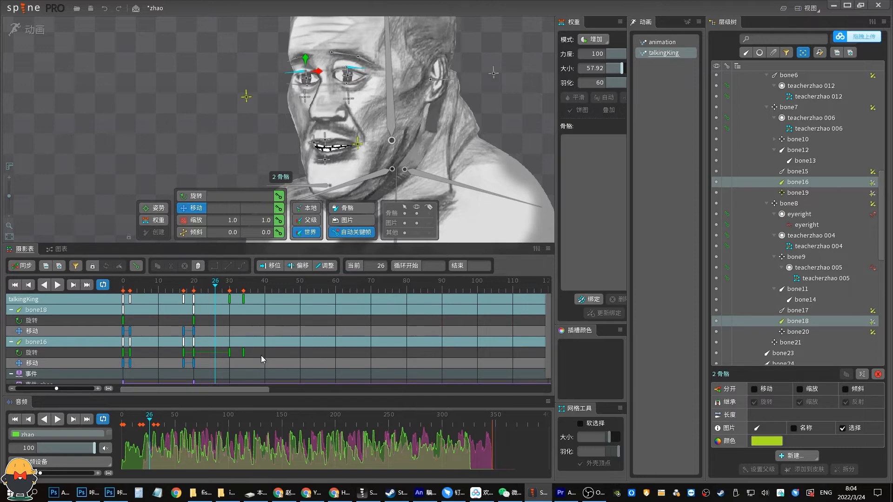
left_click_drag(261, 356, 219, 334)
key("Delete")
Play back the animation from the start to check the eyelids against the mouth movement.
key("space")
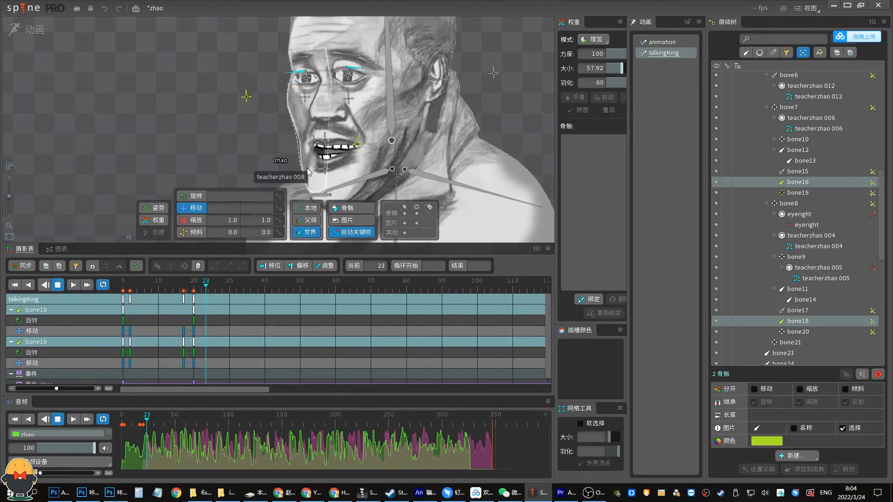
key("d")
key("Home")
key("space")
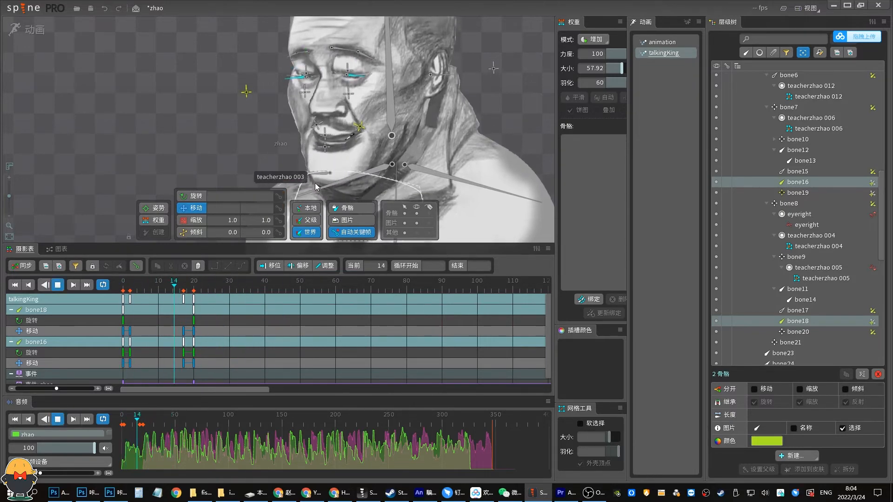
key("space")
Shift all of bone5's keys from frames 28 to 38 one frame earlier, and play back the result.
left_click(326, 179)
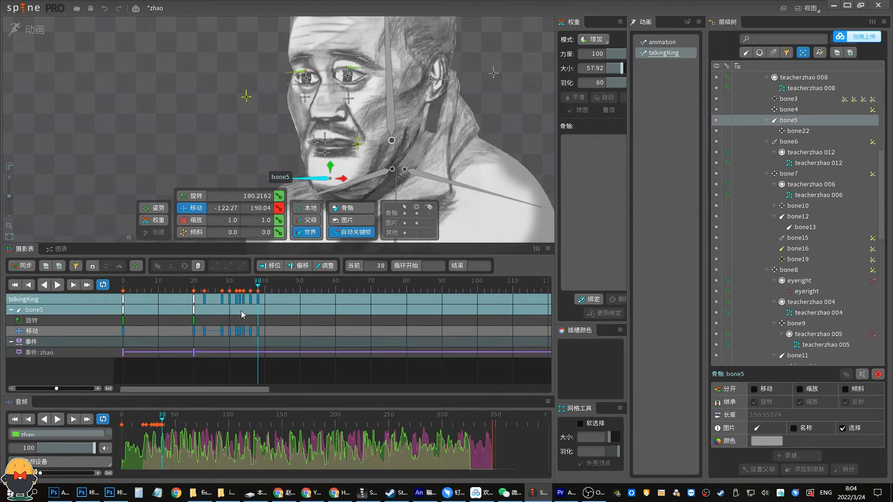
mouse_move(228, 285)
left_mouse_down()
mouse_move(203, 286)
mouse_move(223, 294)
left_mouse_up()
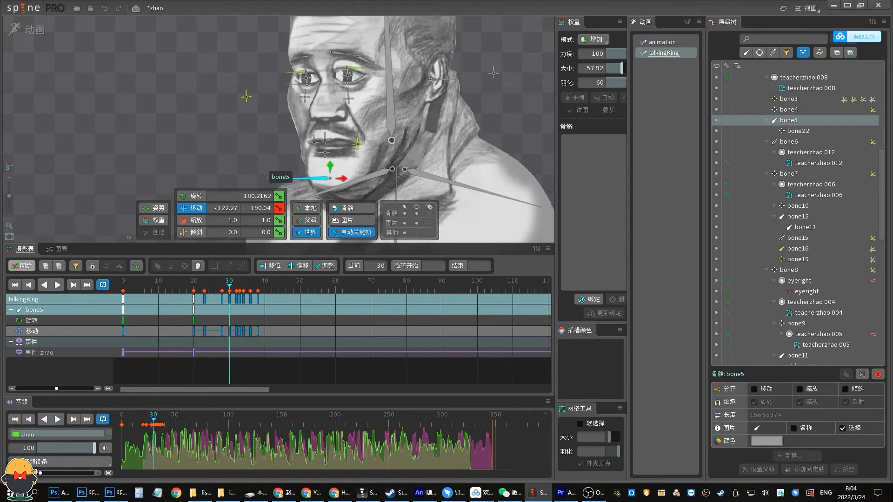
key("alt+Tab")
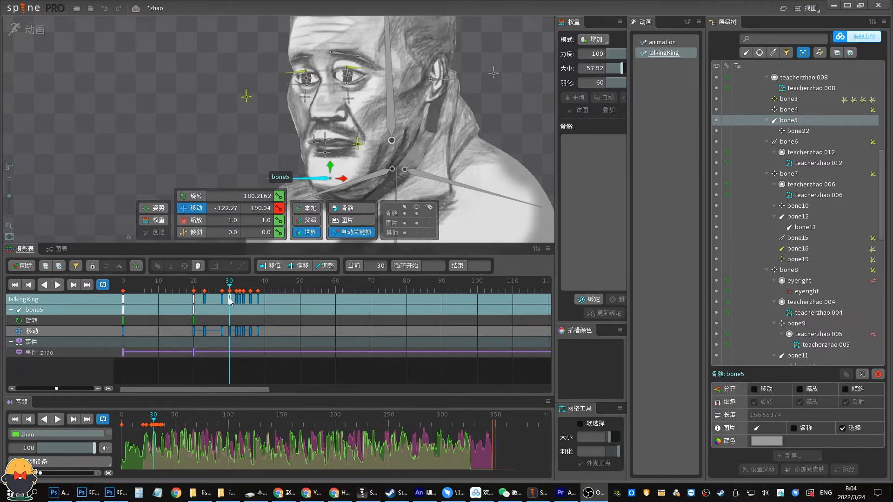
mouse_move(231, 301)
left_mouse_down()
mouse_move(208, 287)
mouse_move(246, 288)
mouse_move(197, 288)
mouse_move(223, 287)
left_mouse_up()
mouse_move(283, 347)
left_mouse_down()
mouse_move(214, 293)
mouse_move(232, 309)
mouse_move(247, 287)
mouse_move(271, 288)
mouse_move(222, 290)
mouse_move(228, 294)
mouse_move(200, 285)
mouse_move(258, 284)
left_mouse_up()
key("ctrl+Left")
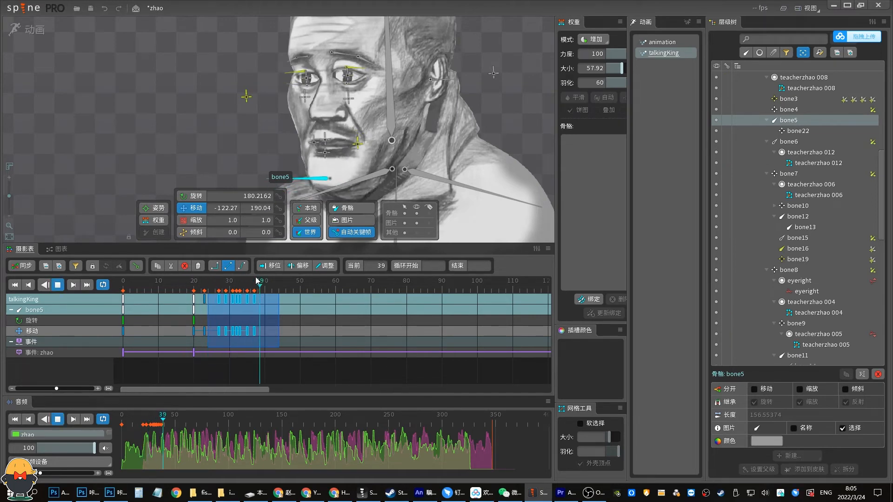
left_click(228, 279)
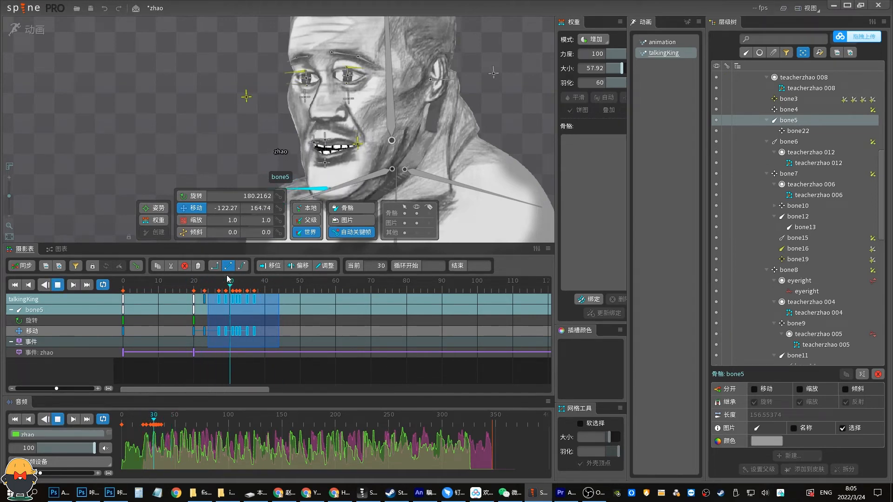
Key bone5 open at frame 40 and closed at frame 41 with Y 188.89, and preview the motion.
left_click(251, 290)
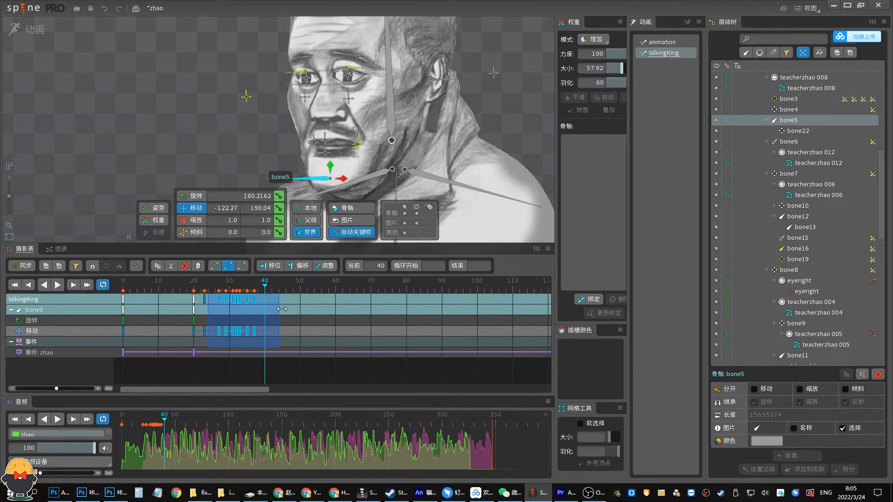
mouse_move(331, 166)
left_mouse_down()
mouse_move(334, 187)
mouse_move(334, 163)
left_mouse_up()
left_click(273, 289)
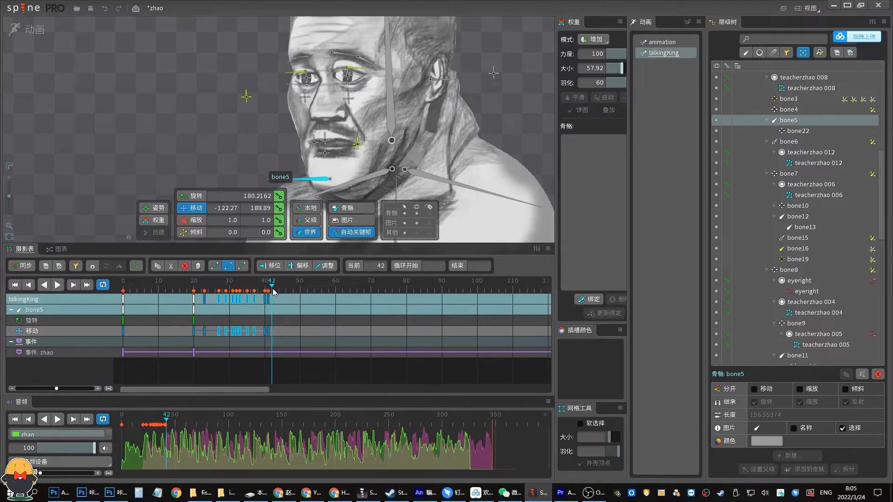
key("space")
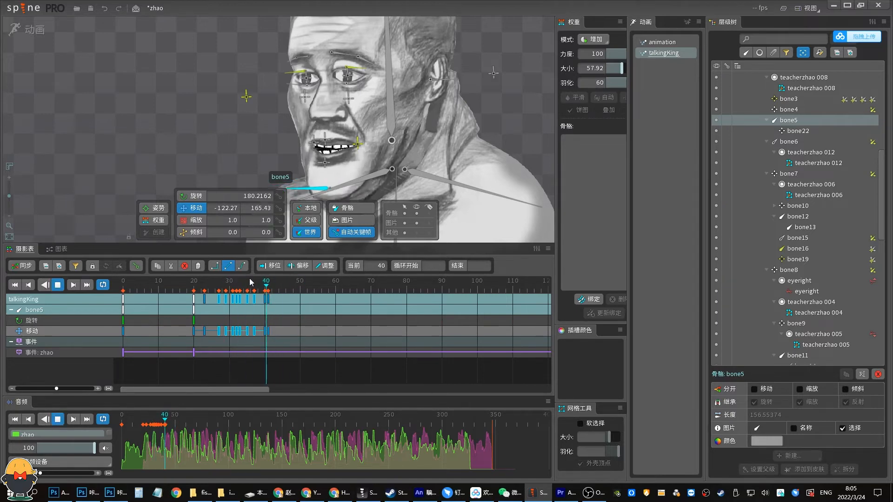
Move bone5's newest open and closed keys to frames 39 and 40, and key another mouth opening and closing ending at frame 42.
left_click(267, 295)
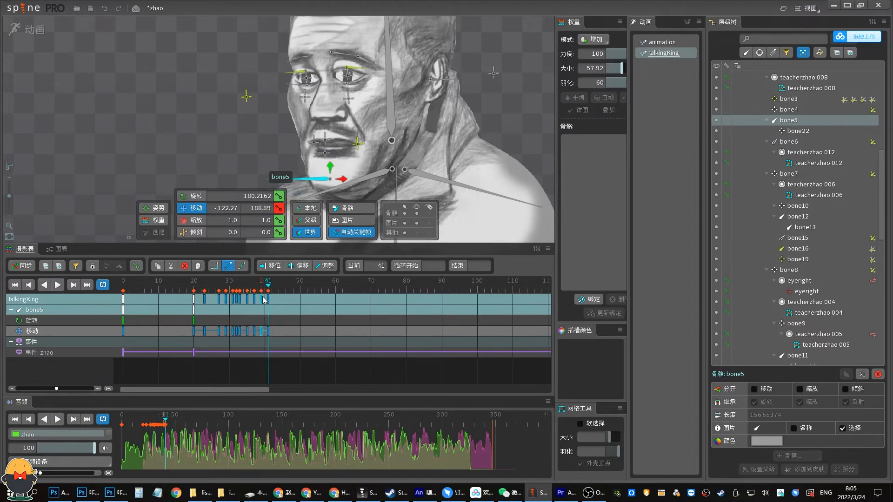
left_click_drag(269, 300, 271, 289)
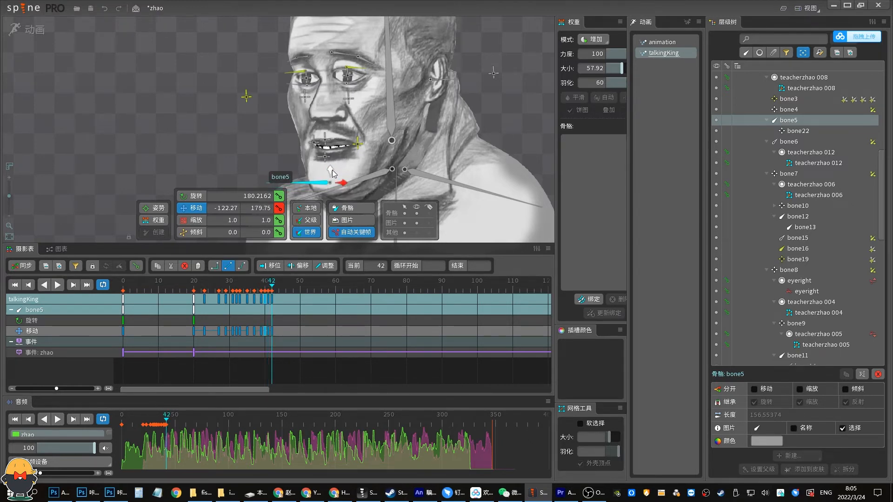
left_click_drag(334, 169, 333, 166)
left_click(279, 288)
left_click(254, 288)
key("space")
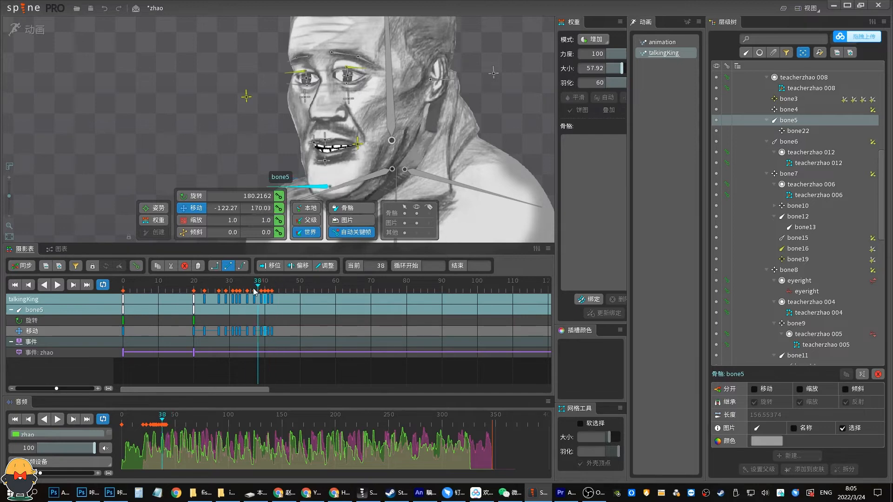
key("space")
Shift bone5's last mouth opening and closing keys one frame later to frames 42 and 43, and play back.
left_click(273, 287)
left_click_drag(273, 299, 278, 298)
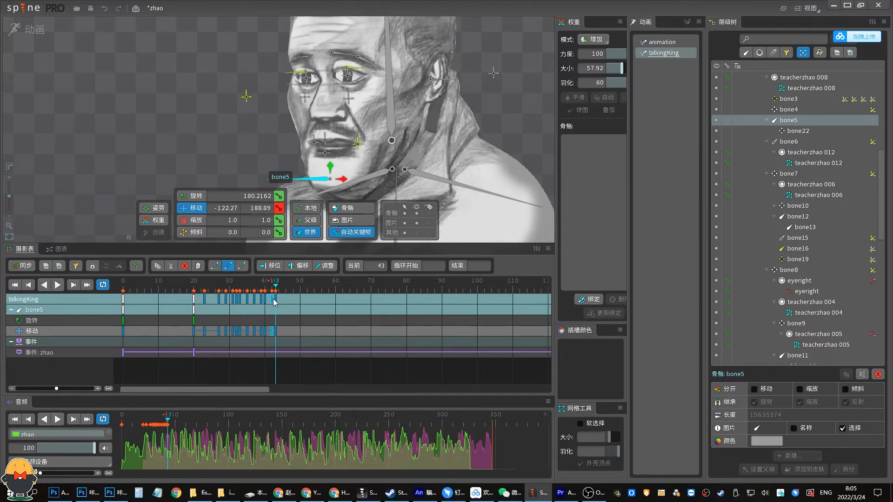
left_click(247, 288)
key("space")
key("space")
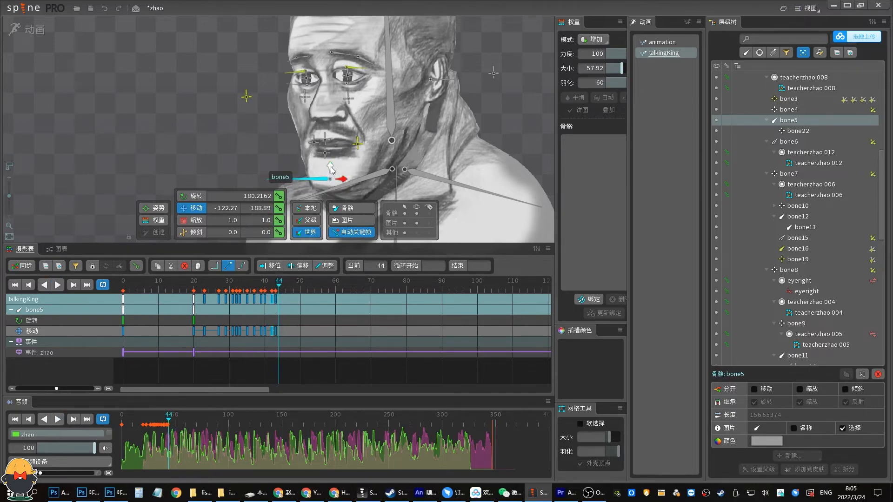
Key a further jaw movement on bone5 at frames 44 and 47, and play back the animation.
mouse_move(332, 169)
left_mouse_down()
mouse_move(332, 187)
mouse_move(336, 172)
left_mouse_up()
left_click_drag(296, 293, 164, 290)
key("space")
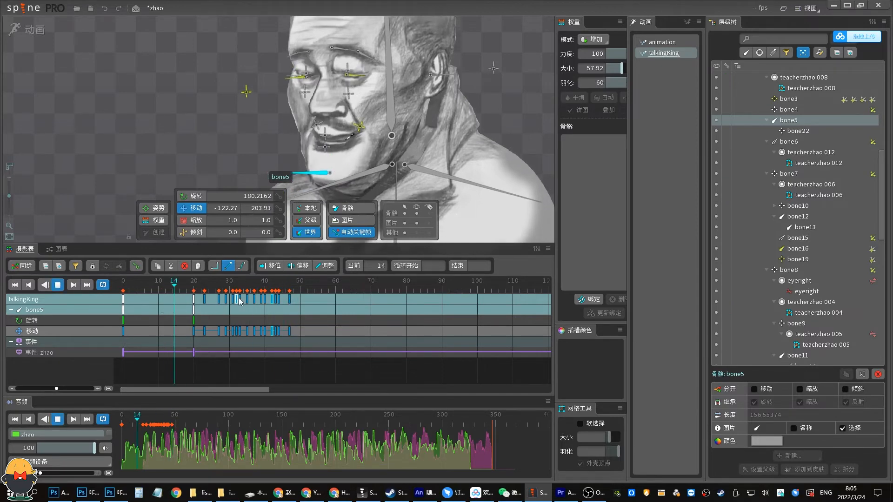
key("space")
Replay the talking section repeatedly from about frame 19 to check the jaw timing against the audio.
key("space")
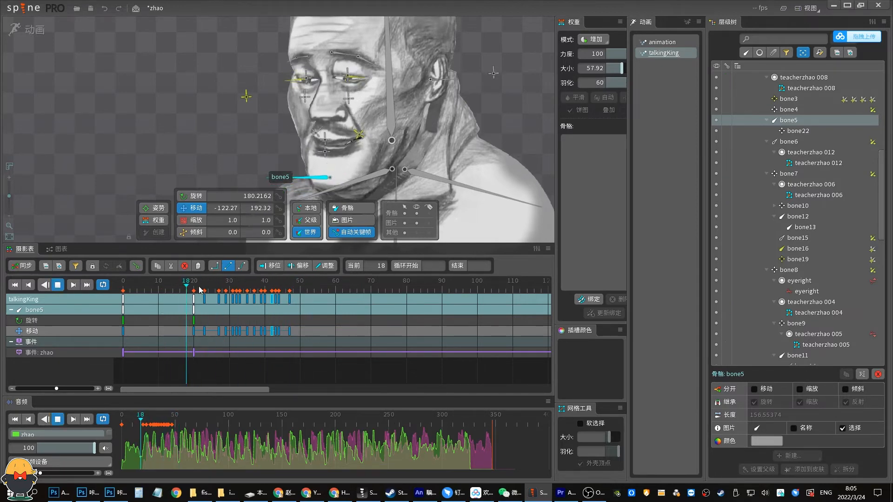
key("space")
left_click(190, 290)
key("space")
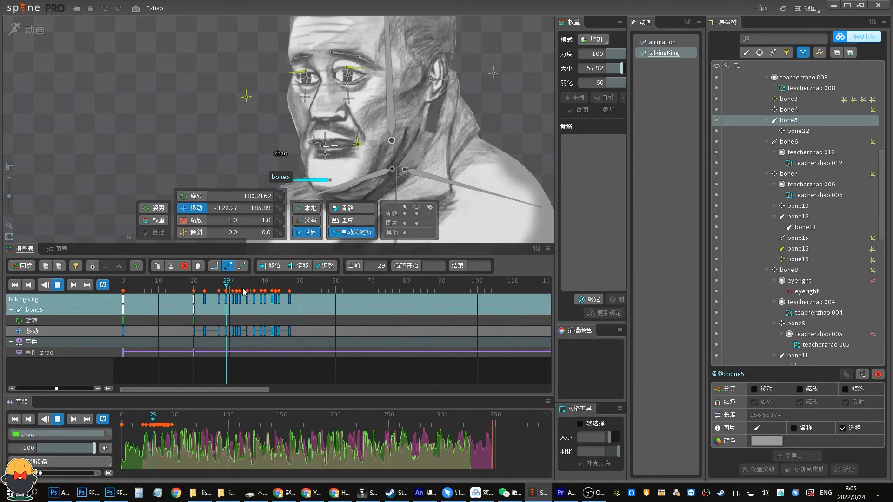
key("space")
left_click(190, 286)
key("space")
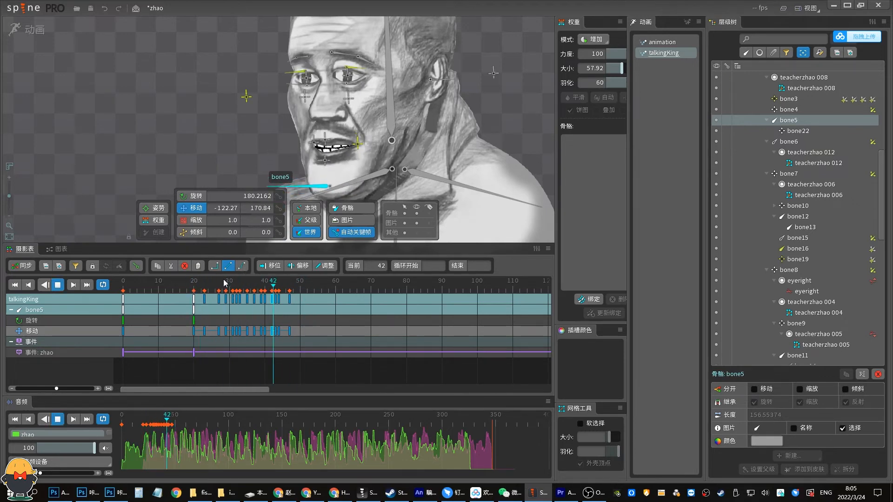
Replay the animation from about frame 20 and scrub around frames 24 to 27 to judge bone5's jaw movement.
key("space")
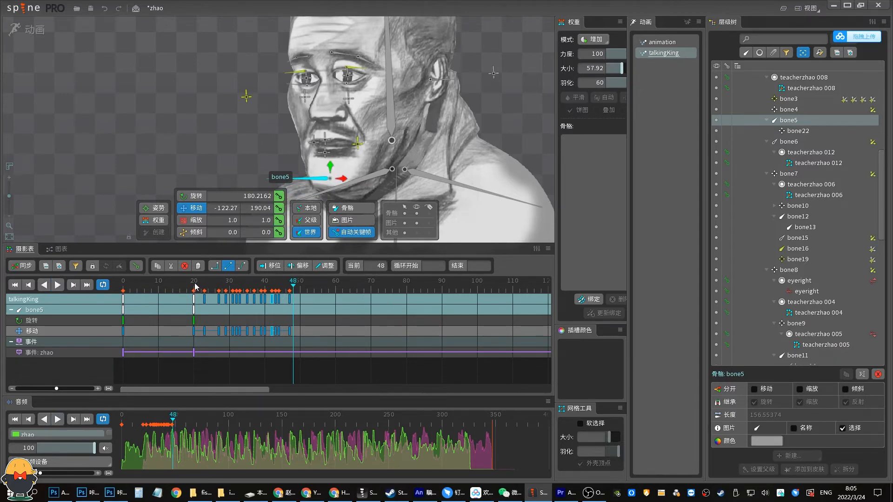
left_click(181, 289)
key("space")
key("space")
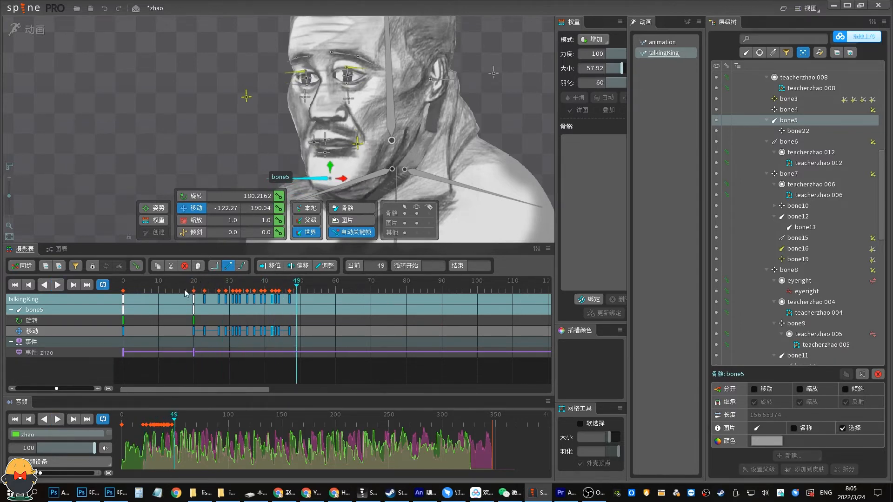
key("space")
key("space")
left_click(219, 283)
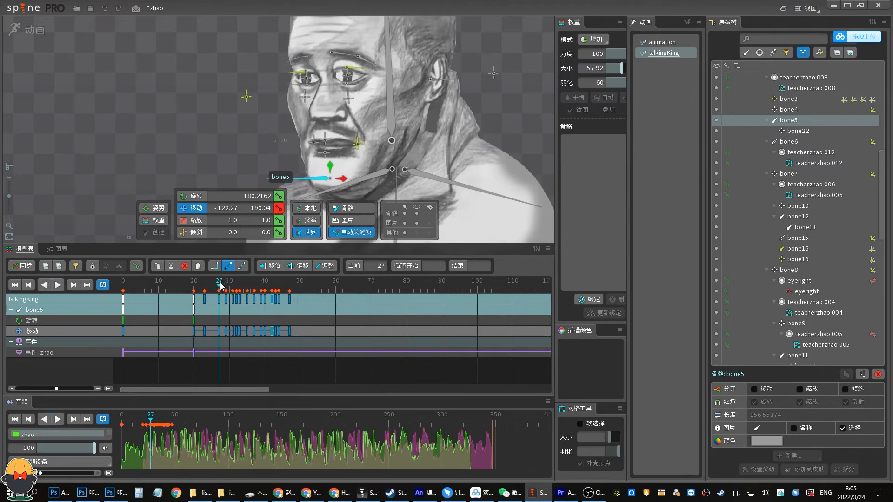
left_click_drag(220, 283, 208, 287)
Try stepped interpolation on bone5's translation keys from frame 20 to 47, and play back the talking section.
left_click_drag(299, 331, 189, 331)
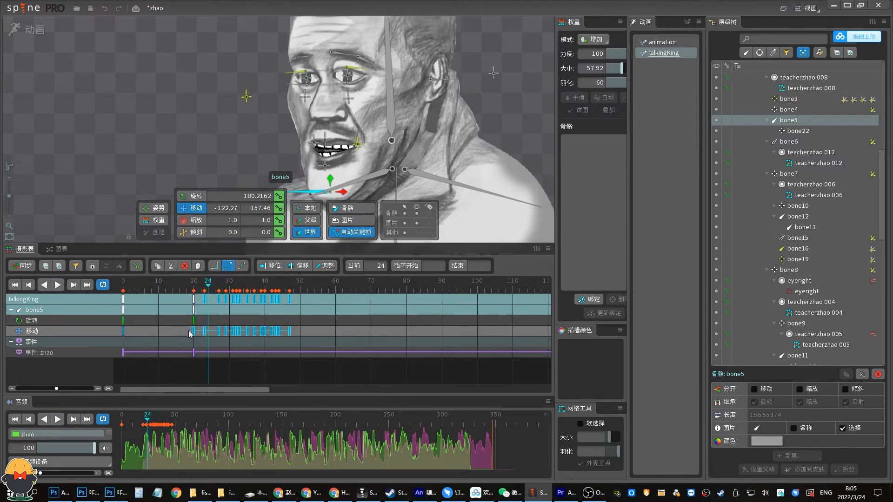
left_click(246, 268)
key("space")
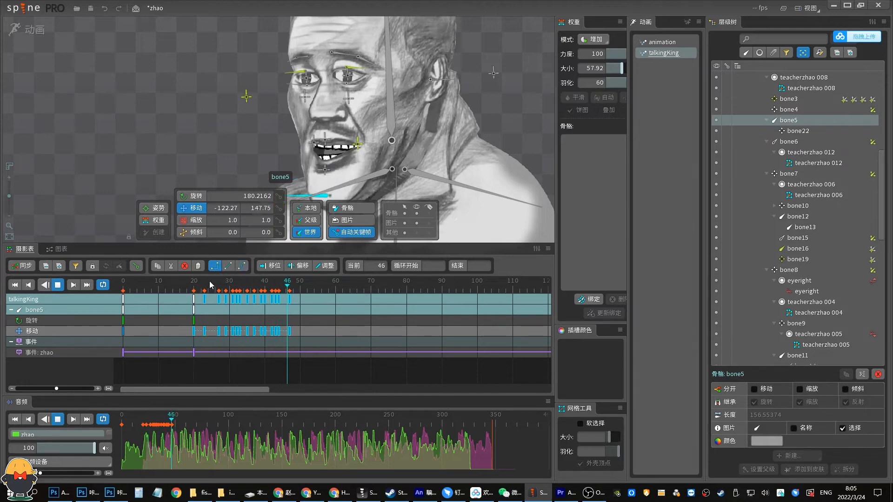
key("space")
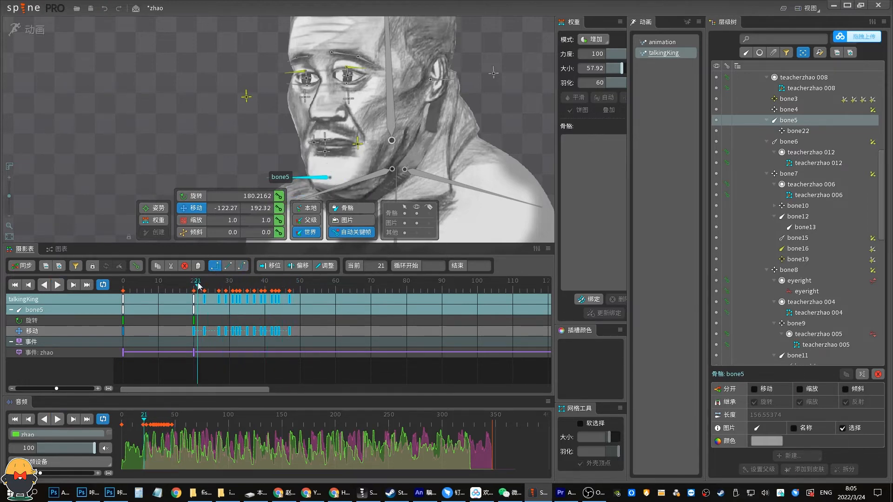
key("space")
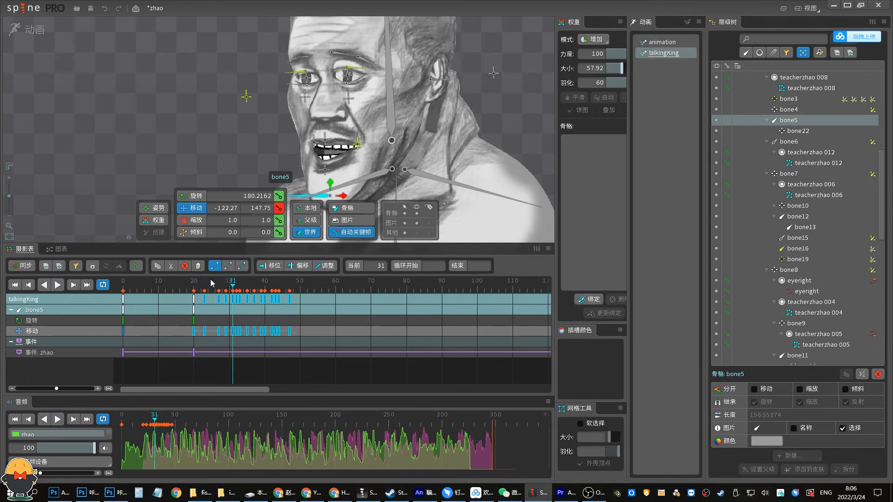
Replay from about frame 20 to judge how the stepped jaw movement follows the audio.
left_click_drag(243, 178, 270, 175)
left_click(194, 285)
key("space")
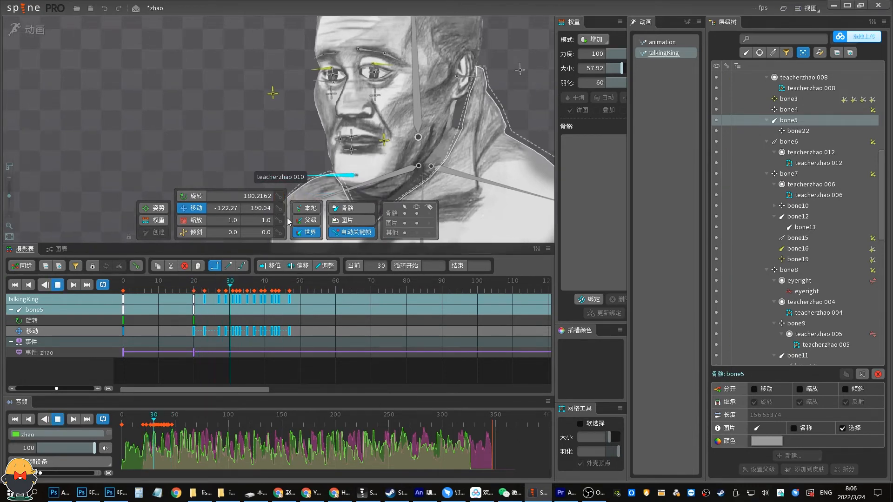
key("space")
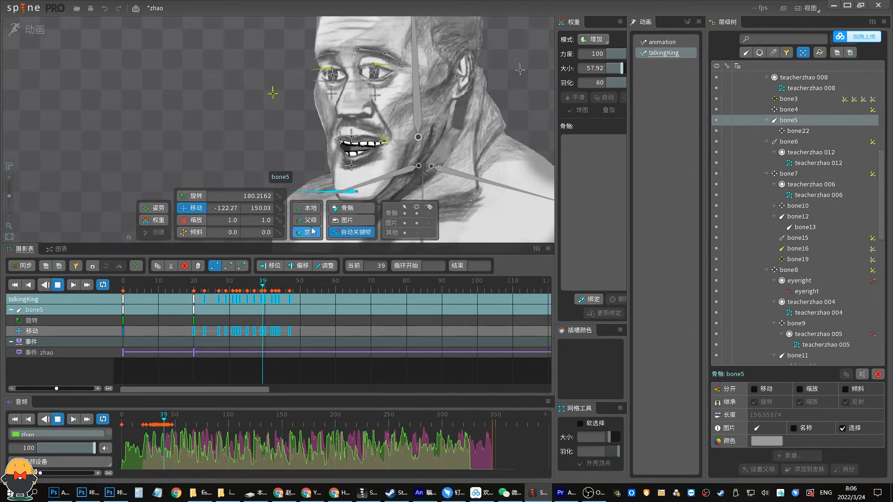
left_click(201, 283)
key("space")
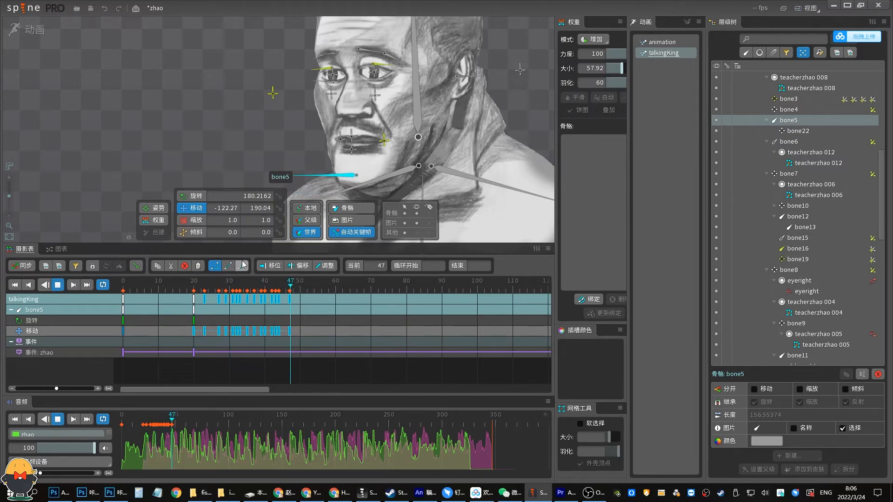
key("space")
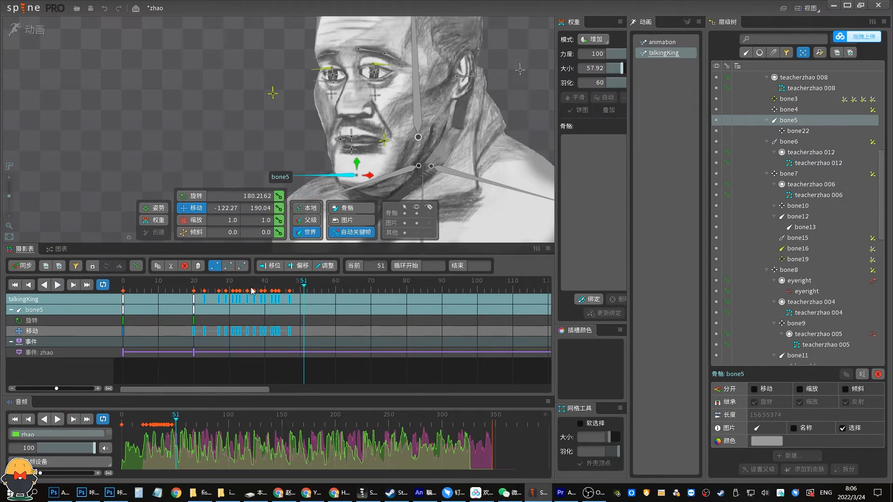
left_click(202, 290)
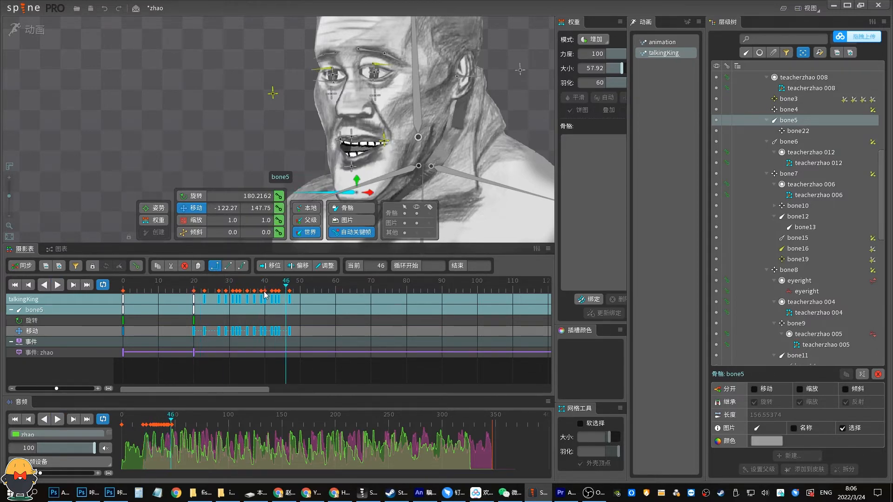
Restore linear interpolation on bone5's translation keys and replay the talking section from about frame 21.
key("space")
left_click(197, 284)
key("space")
key("space")
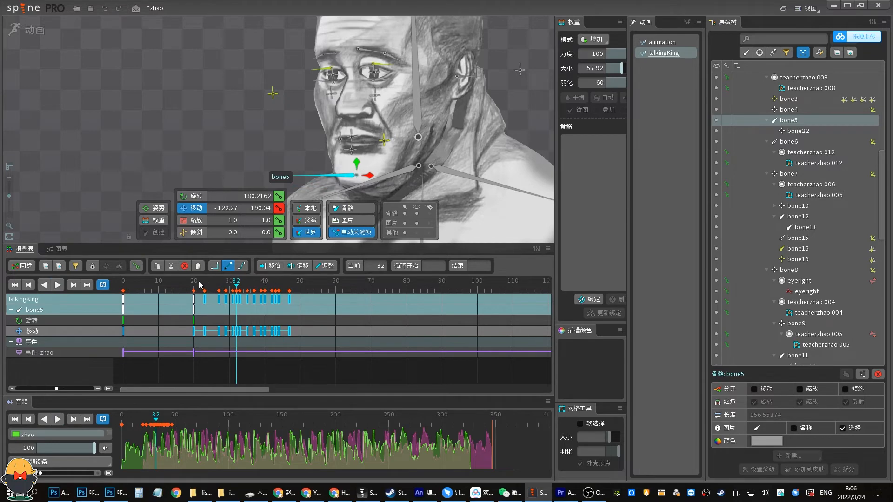
left_click(200, 285)
key("space")
key("space")
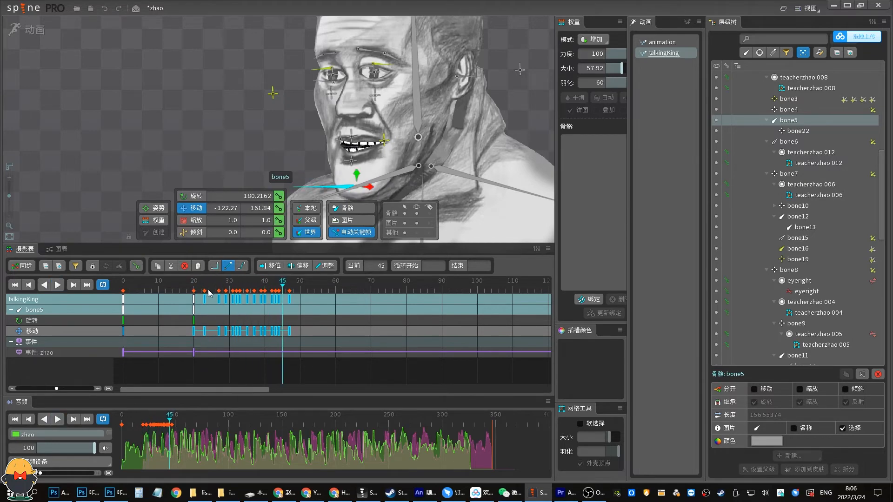
left_click(195, 284)
key("space")
key("space")
Raise mouth-corner bone19 to Y 288.17 and rotate it to about 107° at frame 22, and copy its frame 20 keys to frame 21.
left_click_drag(196, 285, 203, 285)
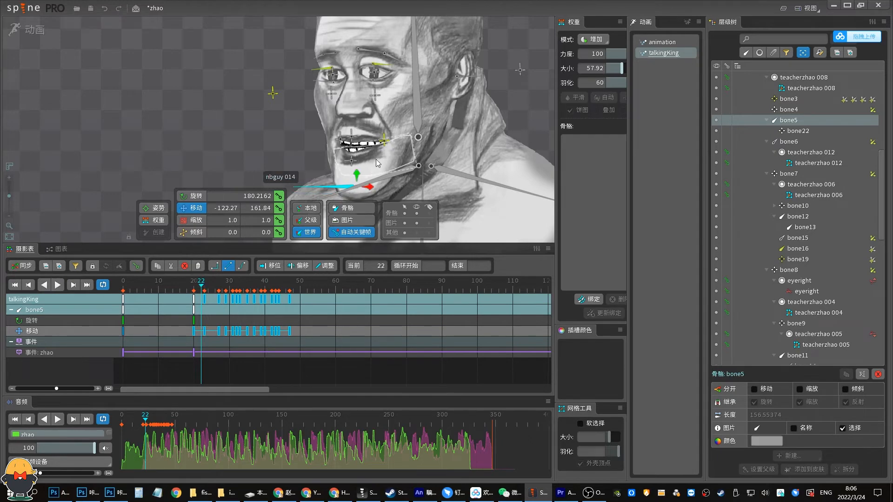
left_click_drag(383, 140, 389, 124)
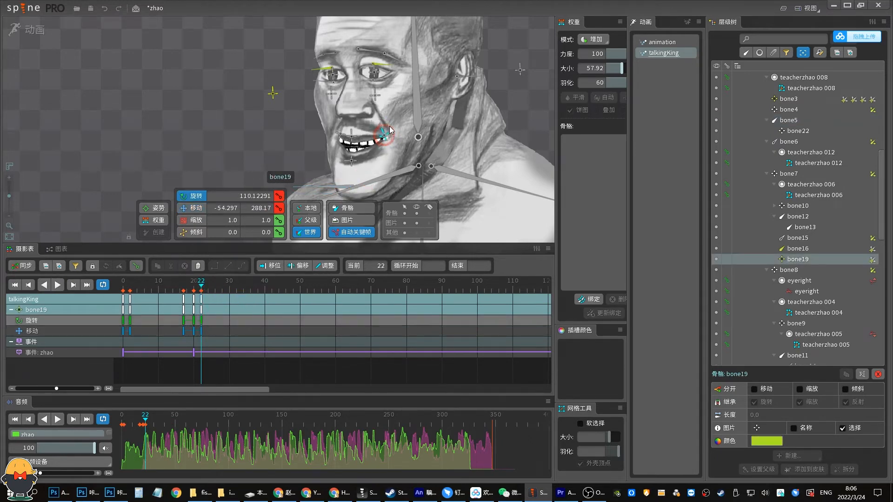
left_click(197, 285)
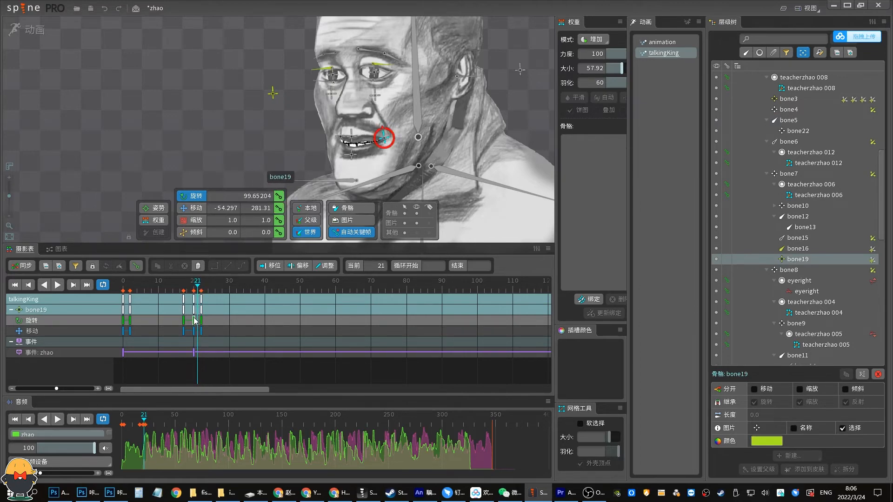
left_click_drag(194, 319, 193, 328)
key("ctrl+c")
left_click(198, 286)
key("ctrl+v")
Copy bone19's lowered mouth-corner keys from frame 20 to frames 26 and 28.
left_click(204, 286)
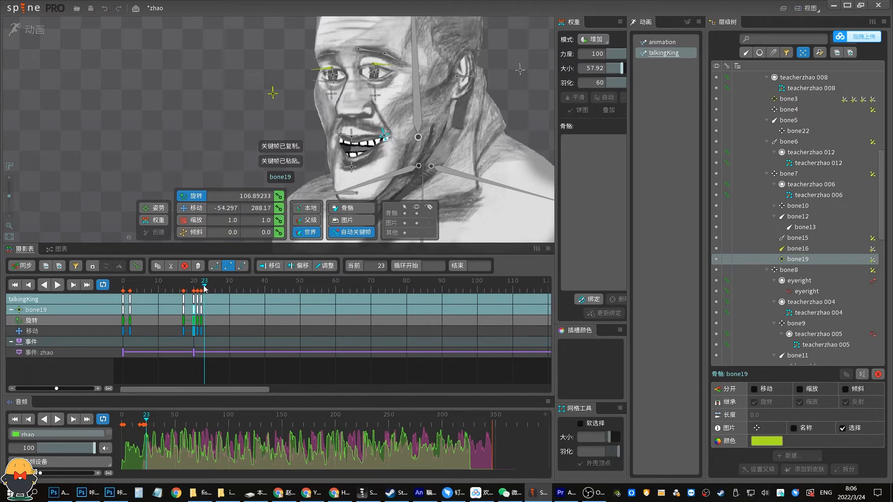
left_click(210, 286)
left_click_drag(213, 285, 229, 289)
mouse_move(208, 288)
left_mouse_down()
mouse_move(236, 288)
mouse_move(194, 290)
mouse_move(205, 288)
left_mouse_up()
left_click(197, 299)
key("ctrl+c")
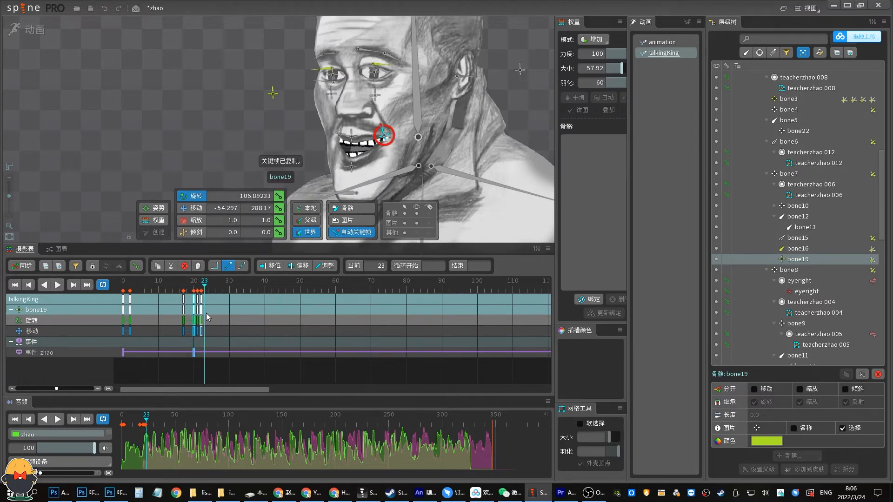
left_click(194, 325)
left_click(208, 291)
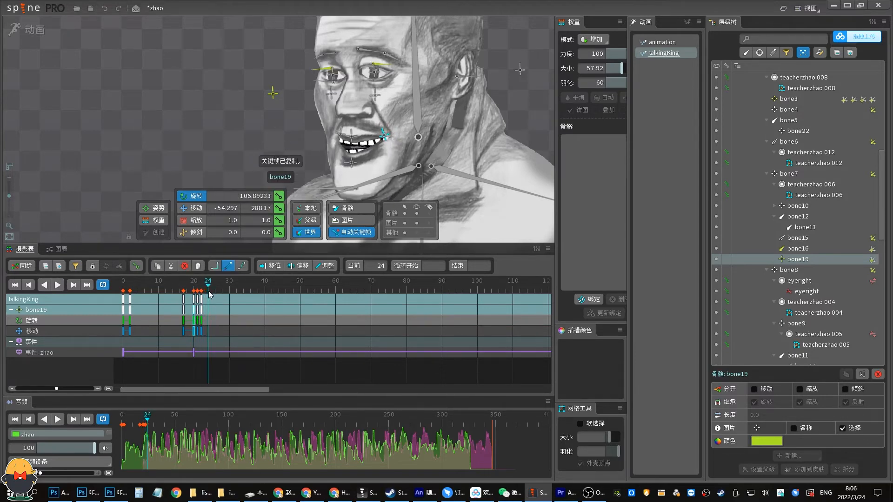
key("ctrl+v")
mouse_move(208, 290)
left_mouse_down()
mouse_move(230, 294)
mouse_move(216, 300)
left_mouse_up()
left_click(187, 293)
key("d")
key("d")
left_click_drag(208, 293, 222, 292)
key("ctrl+v")
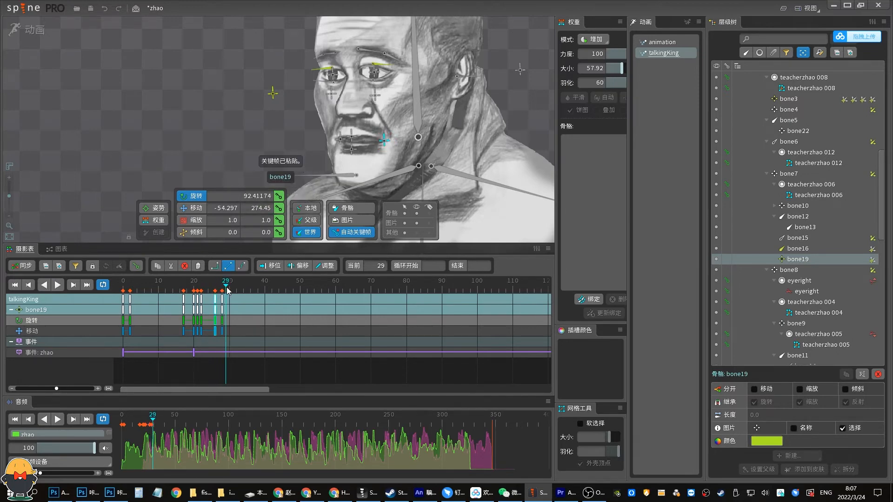
Try moving bone19 inward along the mouth at frame 29, and undo the move.
left_click(227, 292)
key("v")
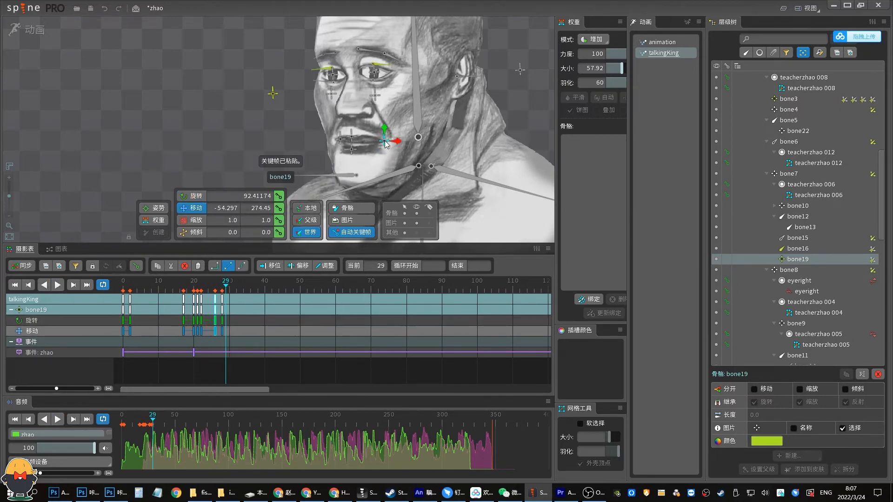
left_click_drag(395, 139, 374, 135)
key("ctrl+z")
In setup mode, set the mouth transform constraint's translate Y mix to -100, and test it by moving bone19 and undoing.
left_click(29, 29)
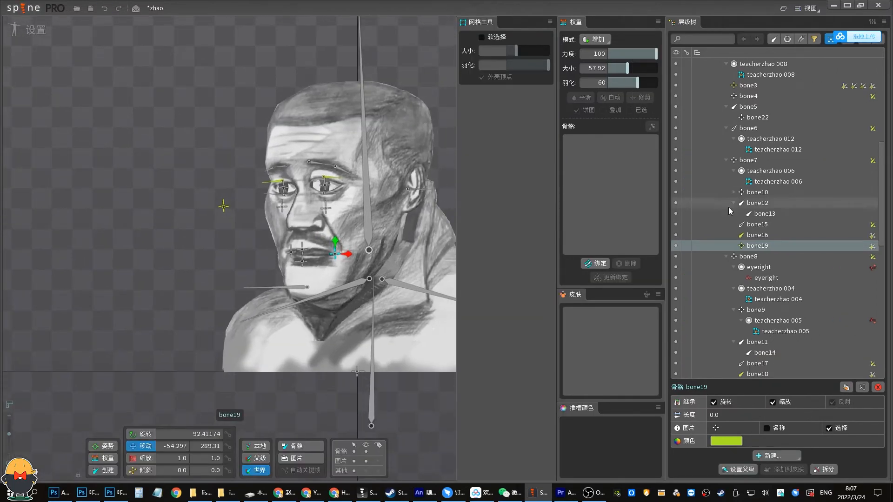
left_click(872, 243)
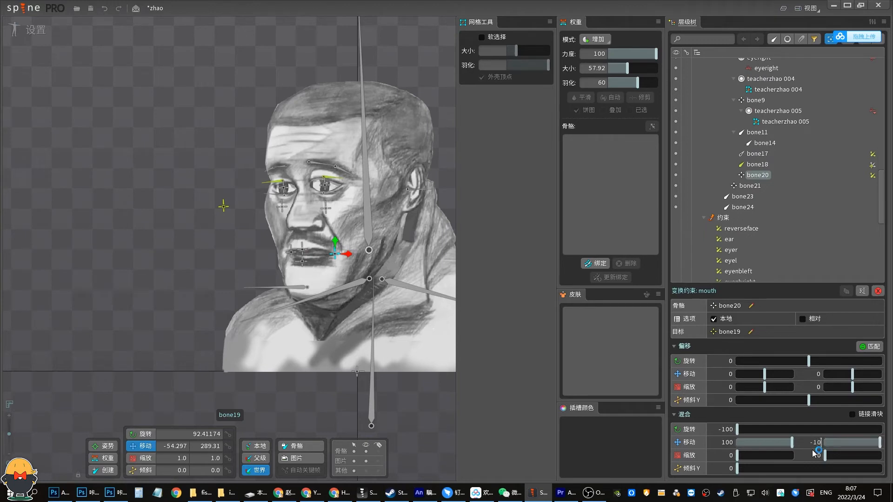
type("-100")
key("Return")
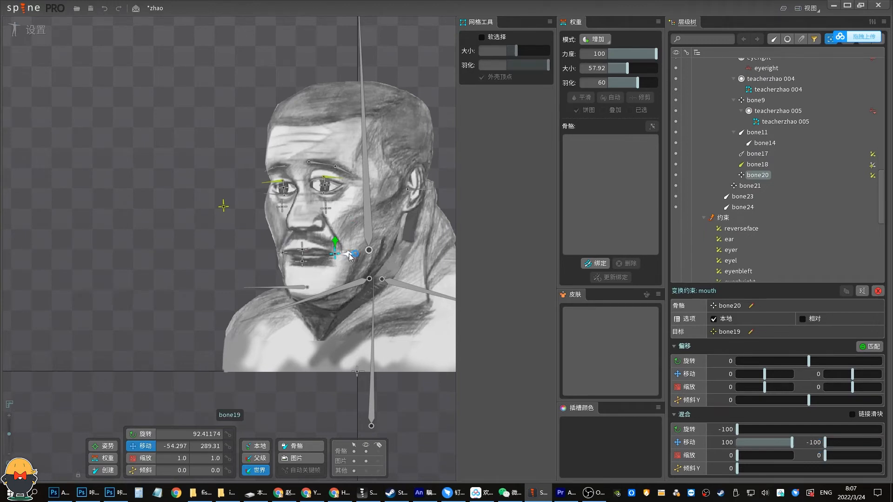
left_click_drag(349, 254, 334, 253)
key("ctrl+z")
Inspect bone20 and its mouth constraint settings, and return to animate mode.
left_click(283, 254)
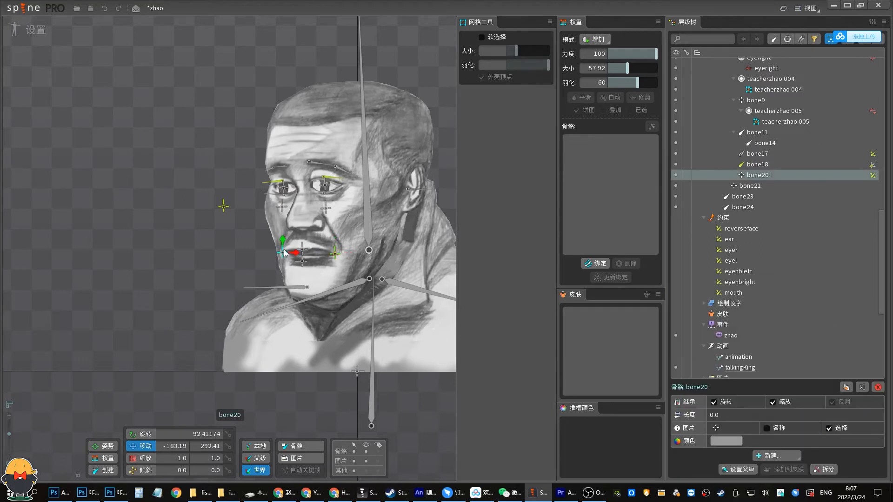
left_click_drag(239, 253, 276, 279)
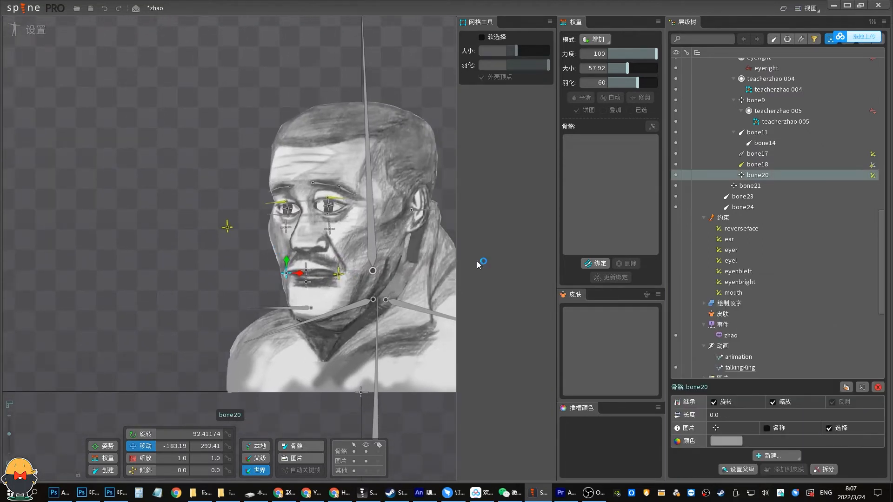
left_click(873, 176)
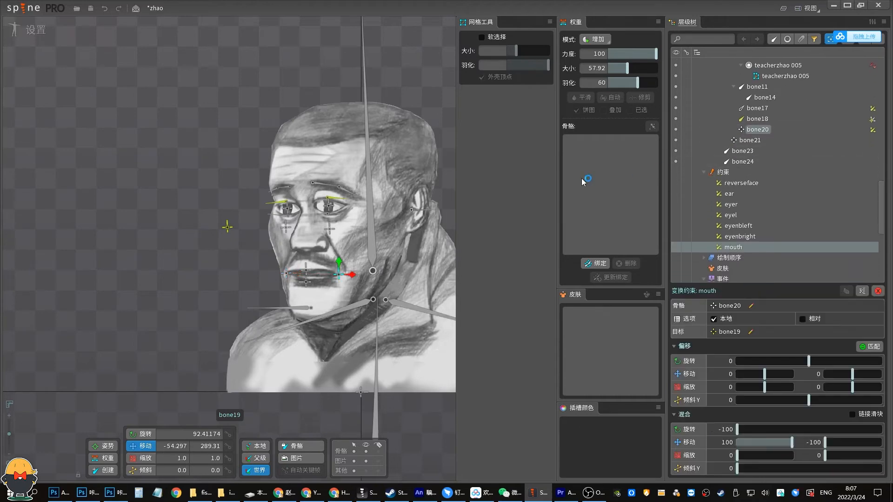
left_click(37, 32)
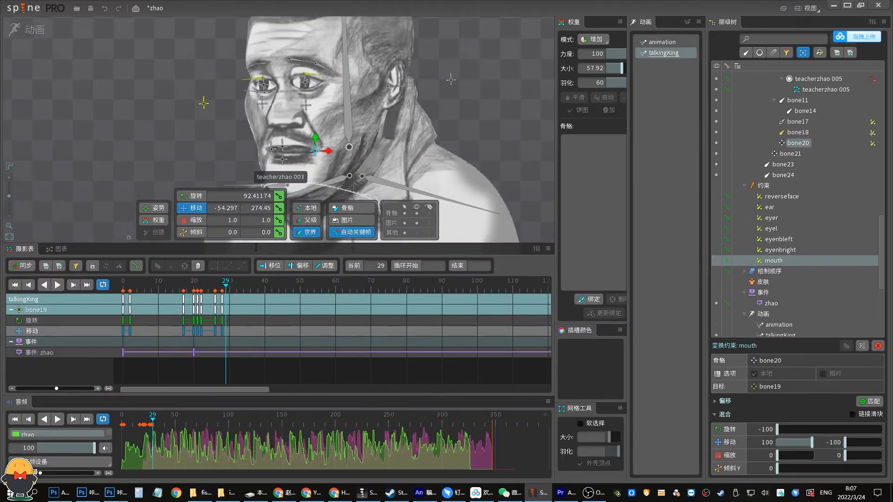
Try moving bone19 inward to about X -83 at frame 29, undo it, and play back the animation.
left_click_drag(327, 155, 305, 166)
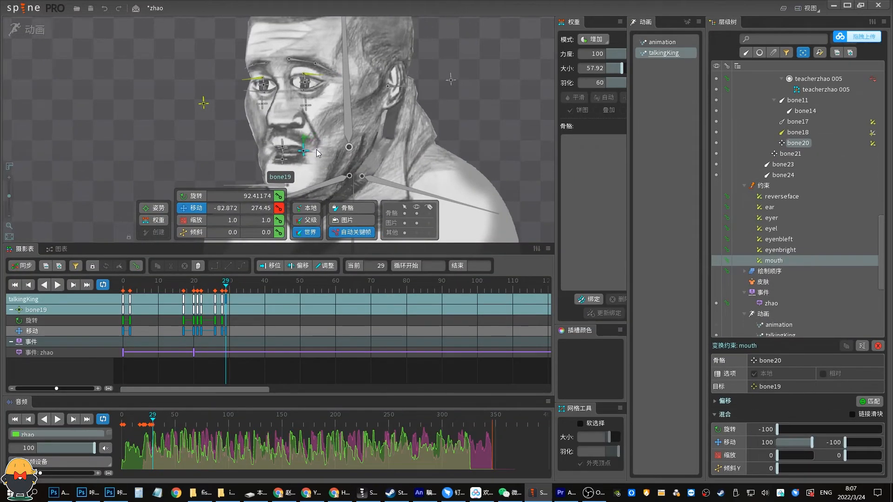
key("ctrl+z")
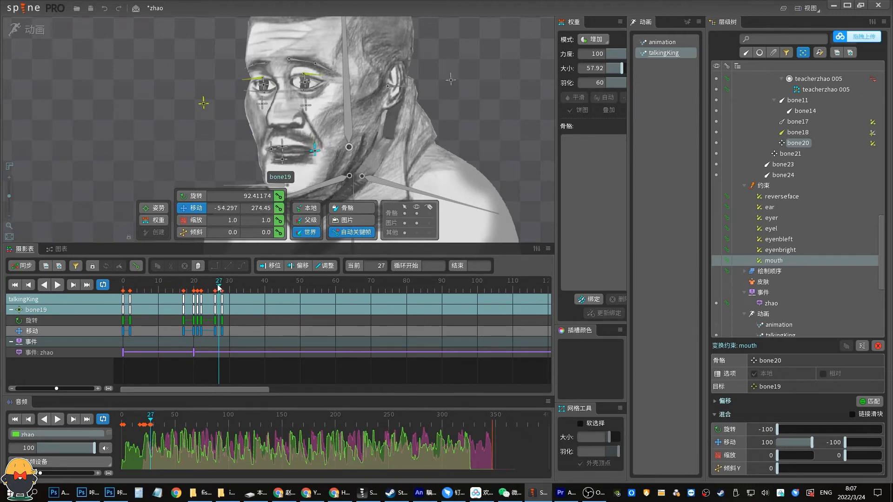
key("space")
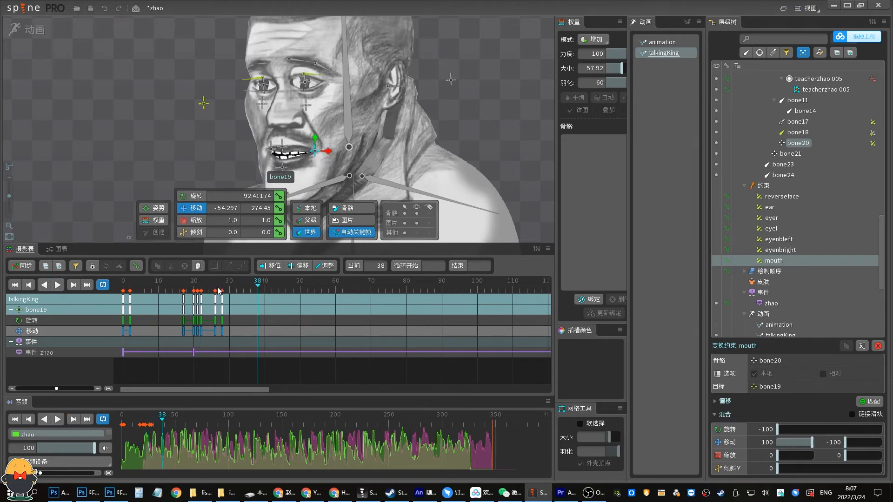
Key bone19 moved inward to about X -111 at frame 30 to narrow the mouth.
left_click_drag(224, 288, 209, 289)
left_click_drag(221, 290, 230, 291)
left_click_drag(332, 153, 304, 158)
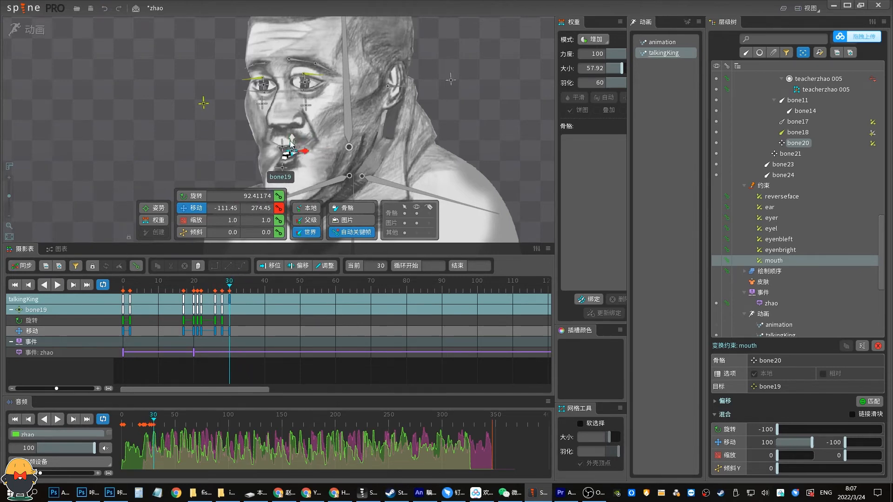
In setup mode, set the mouth constraint's translate Y mix to -60, test it with bone19, undo the test move and return to animate mode.
left_click(38, 37)
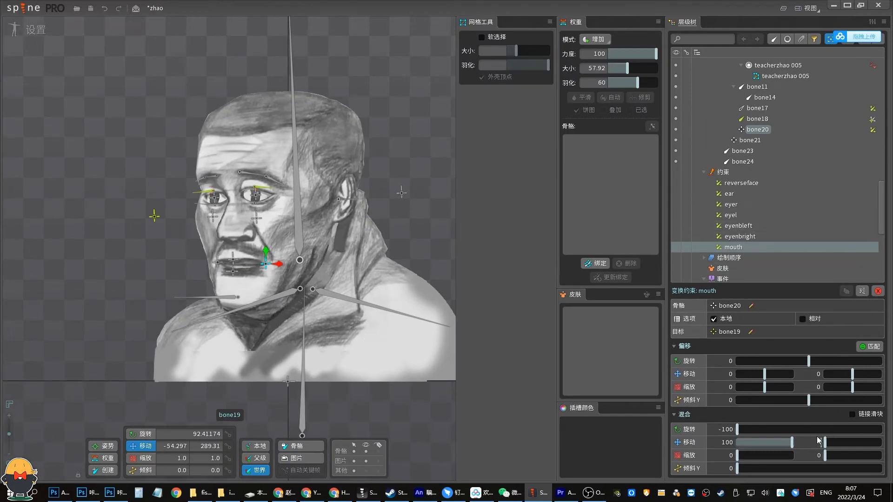
left_click_drag(279, 263, 264, 262)
key("ctrl+z")
left_click(32, 30)
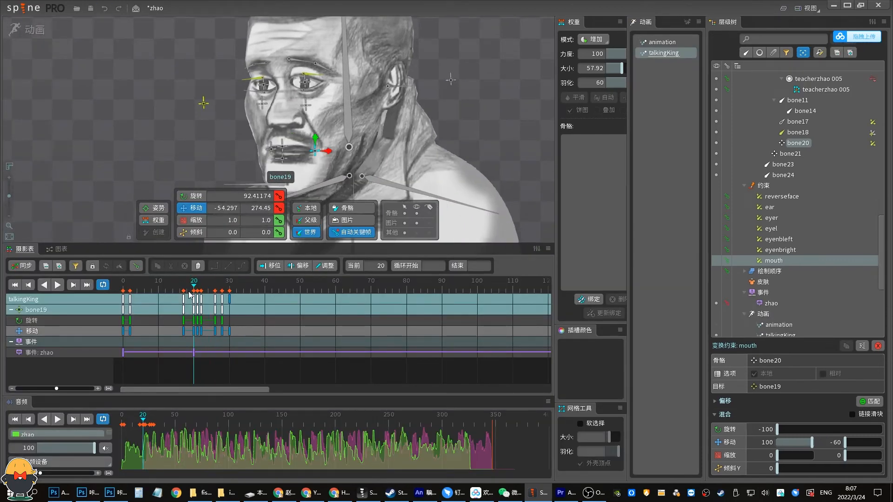
Move bone19's frame 30 key to frame 29 and copy its frame 28 key to frame 31.
left_click(224, 281)
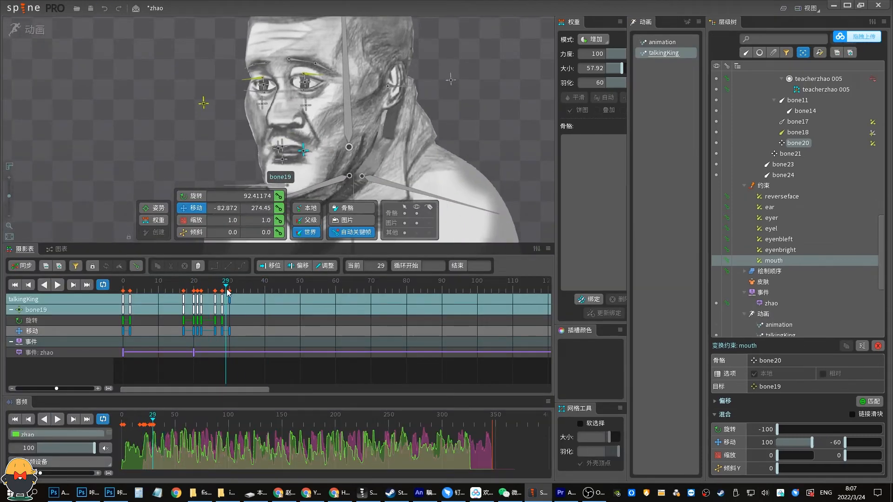
left_click(229, 290)
left_click(222, 299)
key("ctrl+c")
left_click(232, 289)
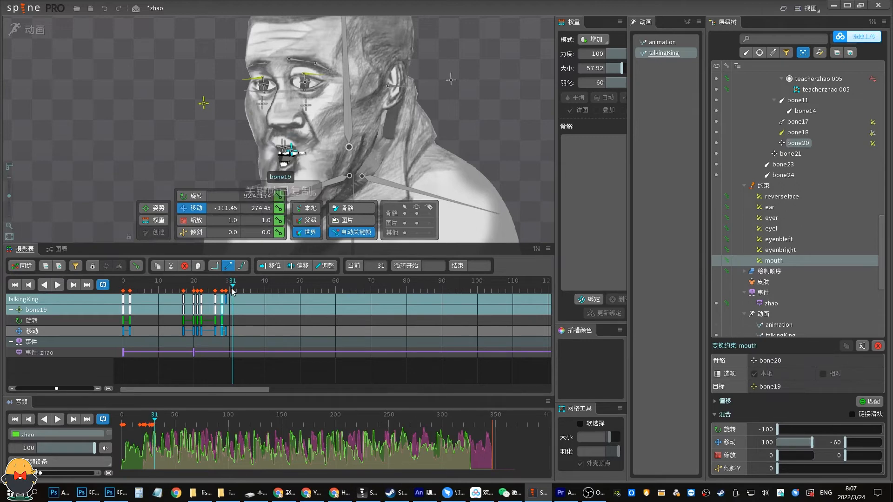
key("ctrl+v")
left_click(225, 290)
left_click(265, 281)
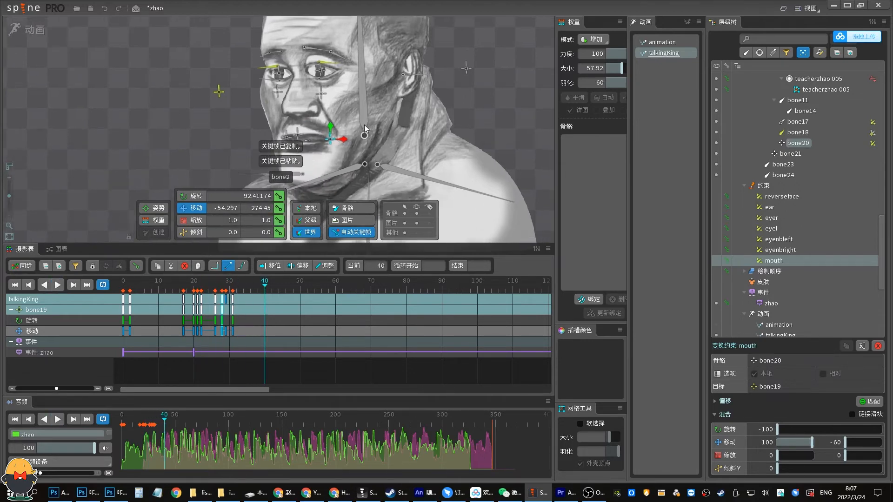
Key bone19 outward to about X -19 at frame 33 and paste the copied bone19 key at frame 36.
left_click_drag(184, 287, 240, 286)
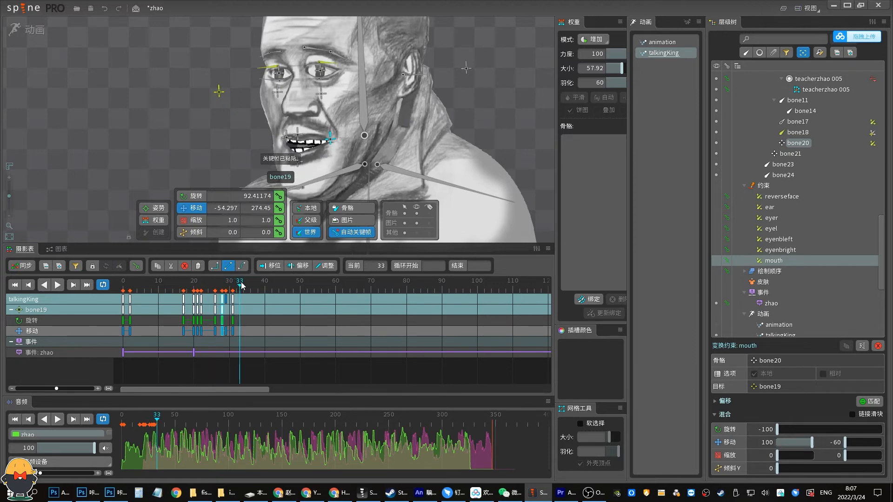
left_click_drag(338, 158, 360, 143)
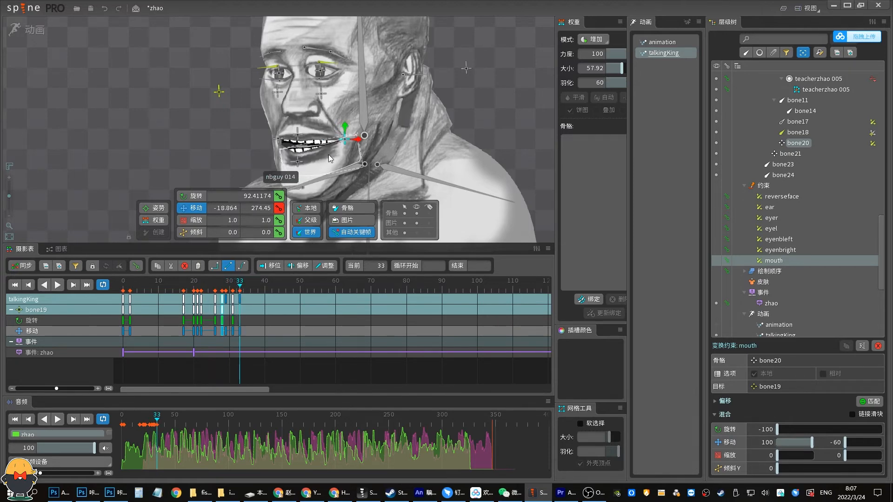
left_click_drag(241, 287, 252, 284)
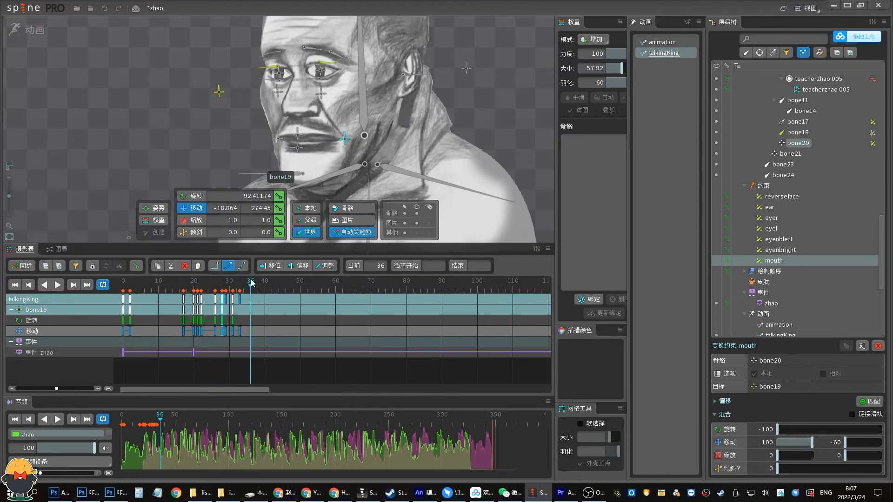
key("ctrl+v")
Play back the talking animation repeatedly to check the mouth timing up to about frame 45.
left_click(187, 287)
key("space")
key("space")
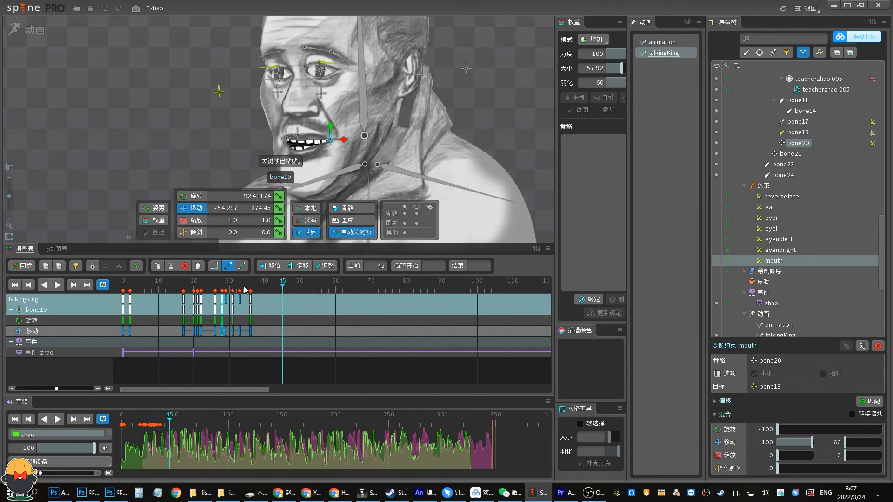
left_click(169, 289)
key("space")
key("space")
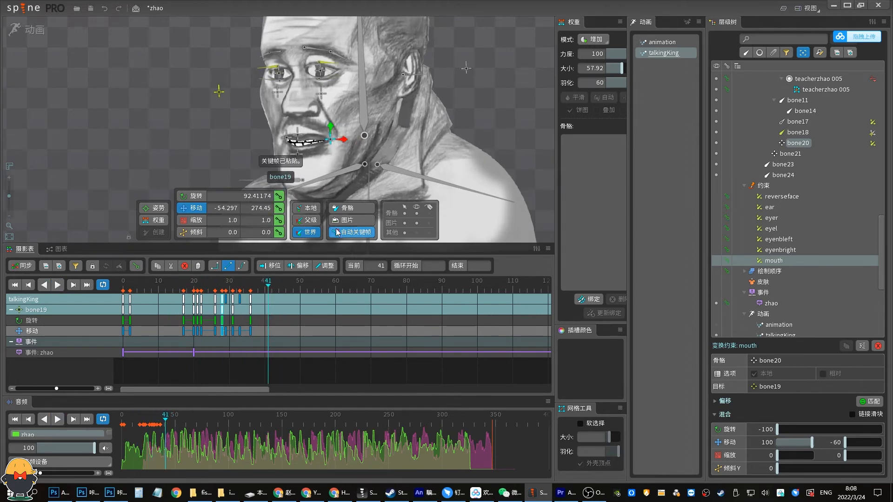
key("space")
key("space")
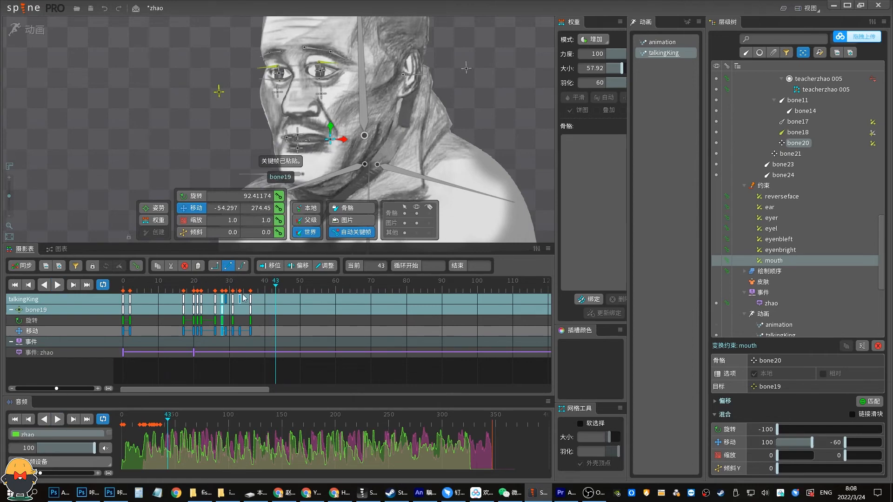
At frame 38, key the lip bones bone21 and bone22 in a pursed-lip pose, with bone22 at about Y 309.
left_click_drag(255, 290, 257, 291)
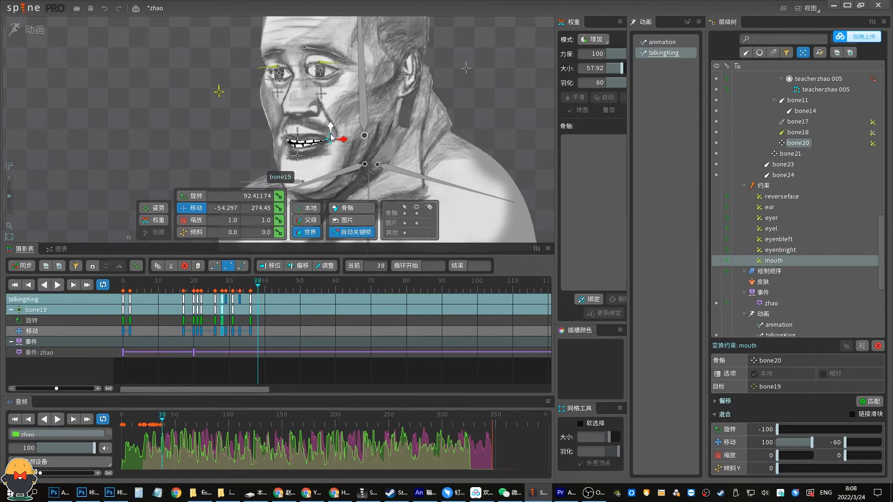
left_click(296, 138)
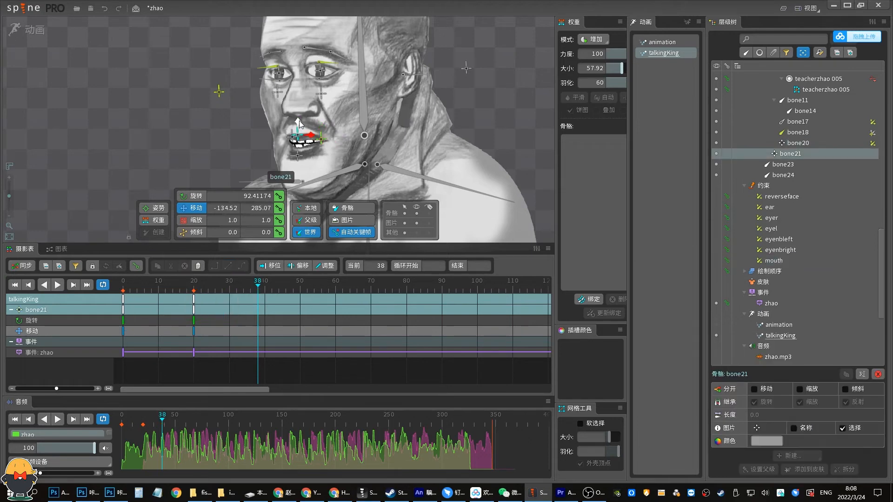
left_click(300, 143)
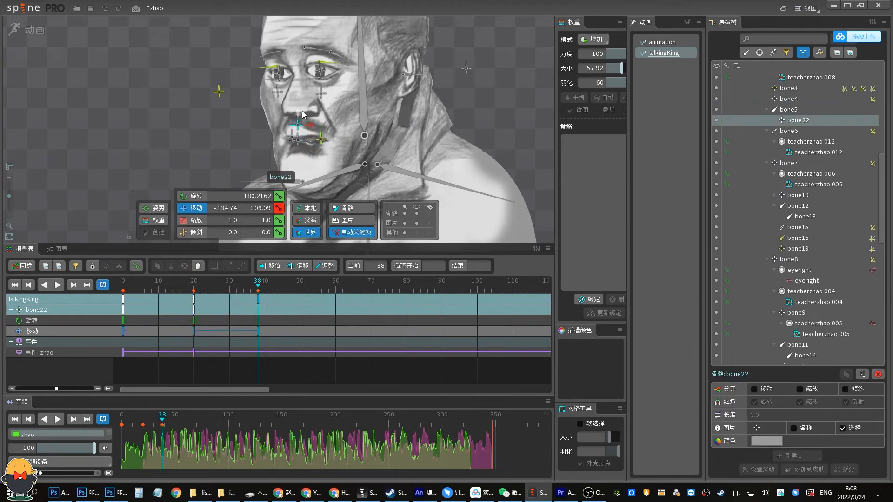
Select bone21 and bone22 and copy their frame 20 translate keys to frames 37 and 40.
left_click(255, 282)
left_click(297, 138, "ctrl")
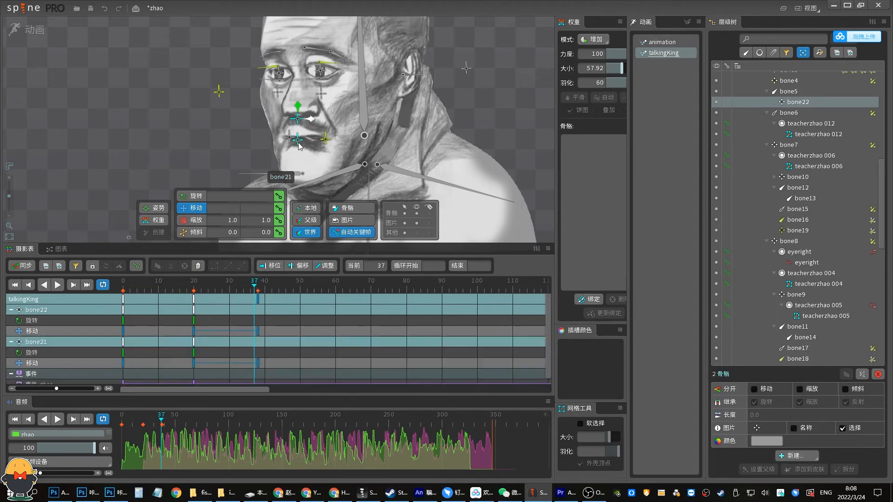
left_click(195, 332)
left_click(254, 285)
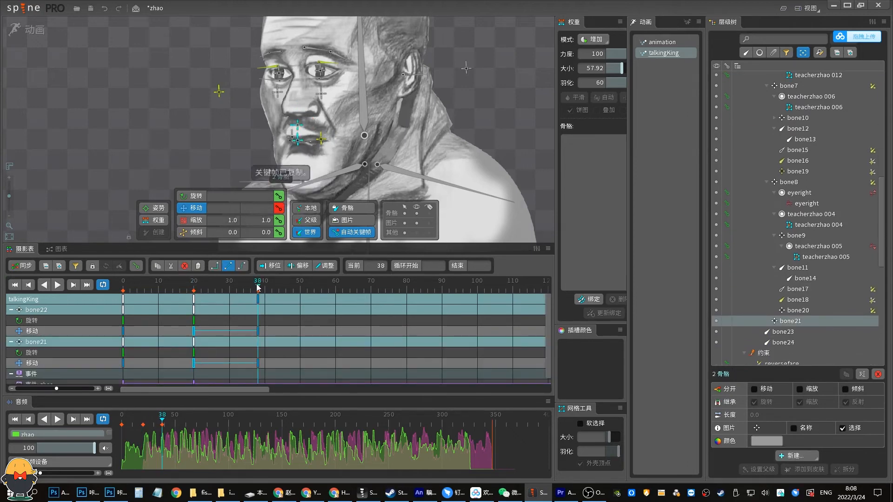
key("ctrl+c")
key("ctrl+v")
left_click(262, 285)
left_click(264, 285)
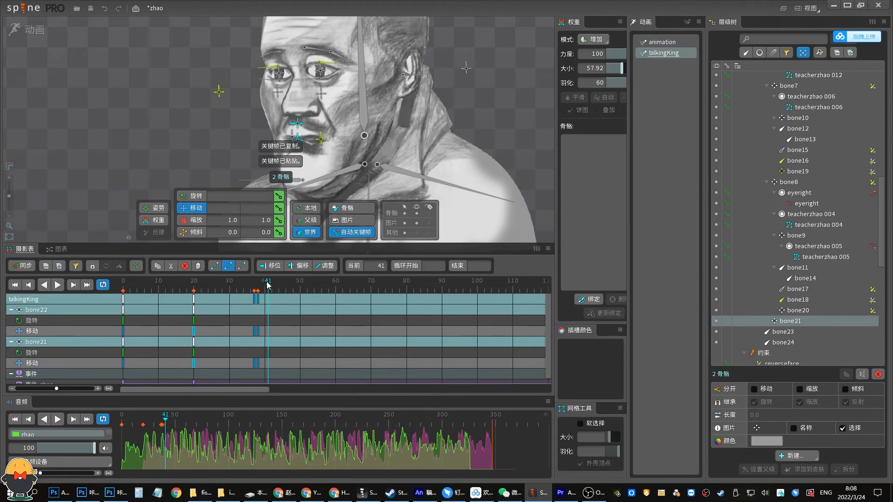
key("ctrl+v")
Save the project and play back the new lip movement.
key("space")
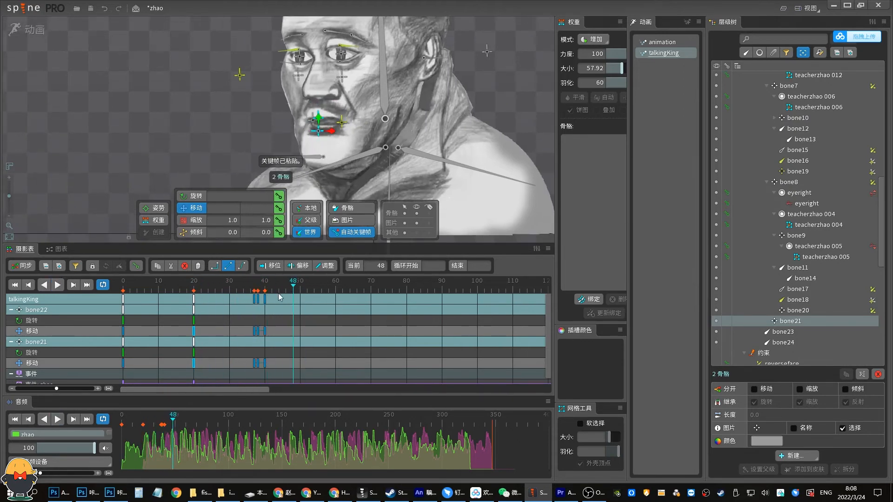
key("ctrl+s")
key("space")
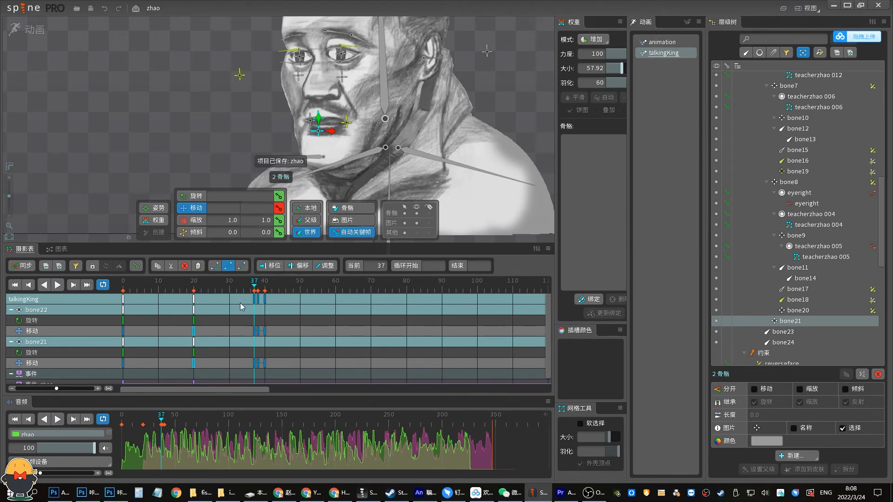
key("space")
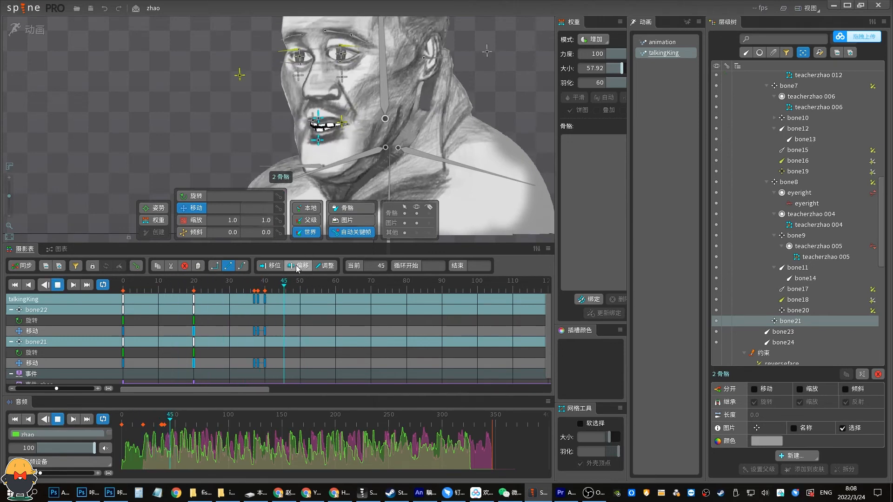
Move the bone21 and bone22 keys from frame 40 to 39 and key bone19 at about X -26 there.
mouse_move(272, 289)
left_mouse_down()
mouse_move(253, 291)
mouse_move(264, 292)
mouse_move(261, 299)
mouse_move(251, 291)
mouse_move(262, 292)
left_mouse_up()
left_click(365, 138)
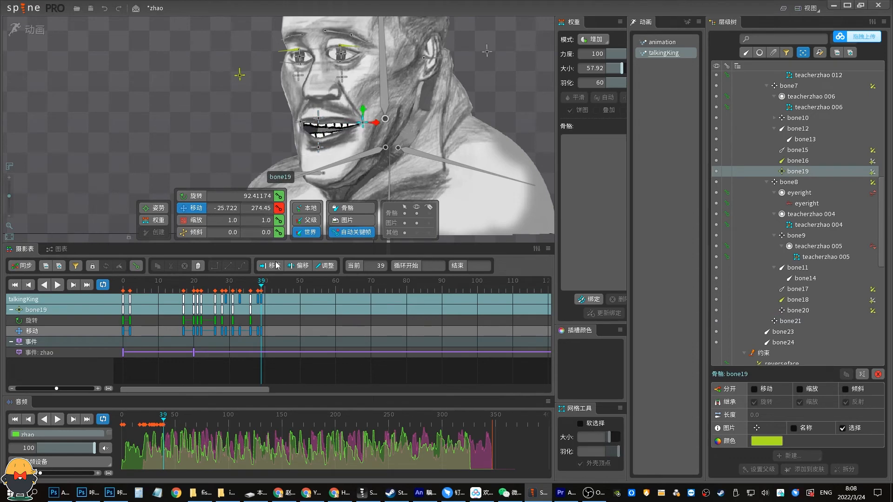
Key bone19 inward to about X -87 at frame 41 to narrow the mouth.
left_click_drag(264, 292, 269, 290)
left_click(260, 299)
key("ctrl+c")
left_click_drag(377, 123, 369, 123)
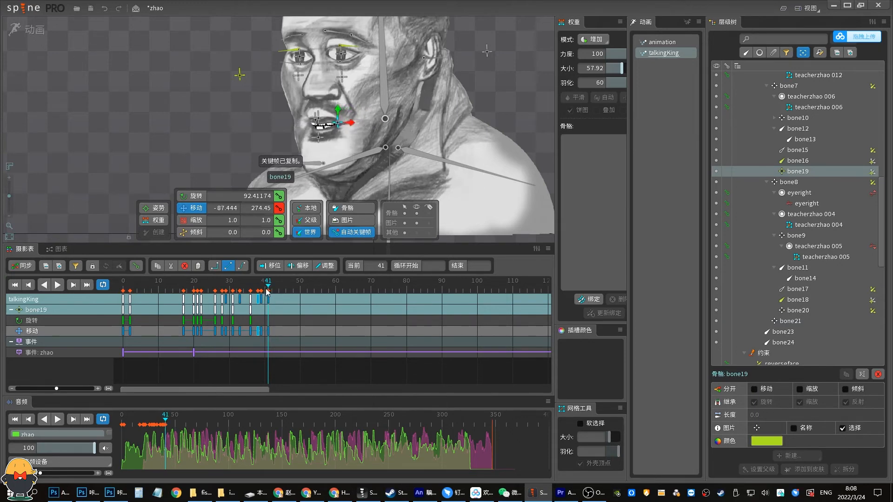
Key bone19 at about X -33 at frame 45 and about X -58 at frame 48, and play back the result.
left_click_drag(268, 291, 282, 289)
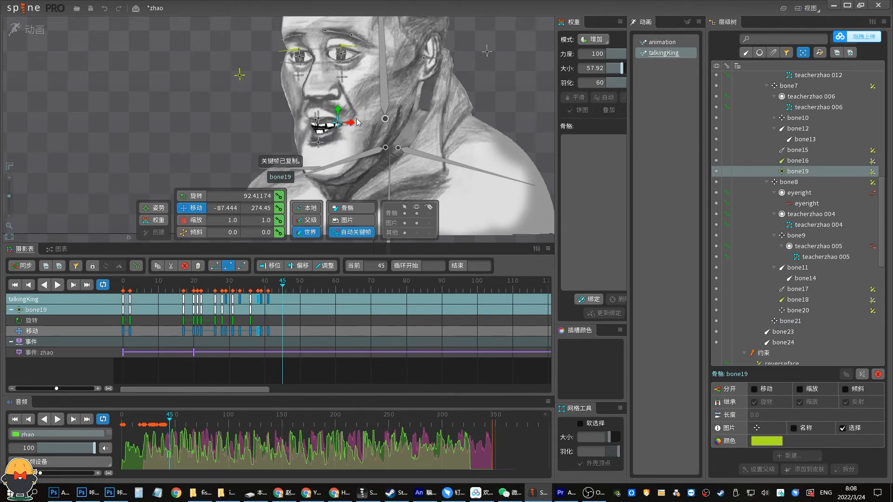
left_click(293, 289)
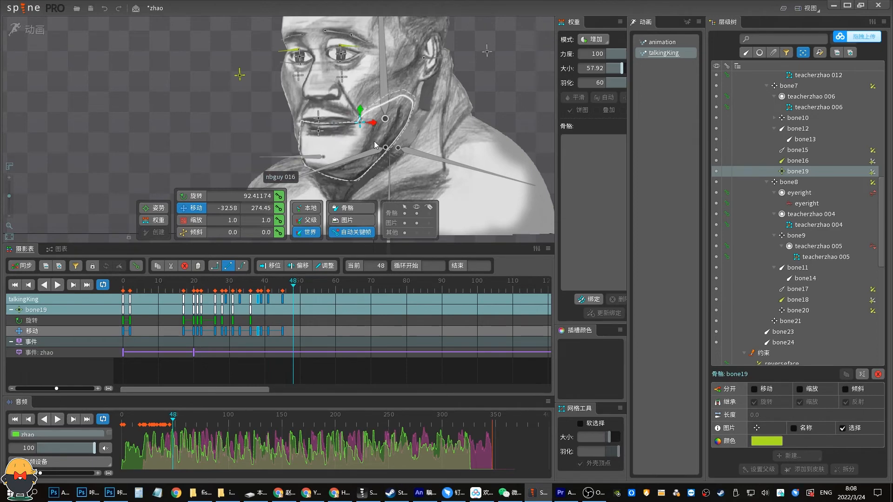
key("space")
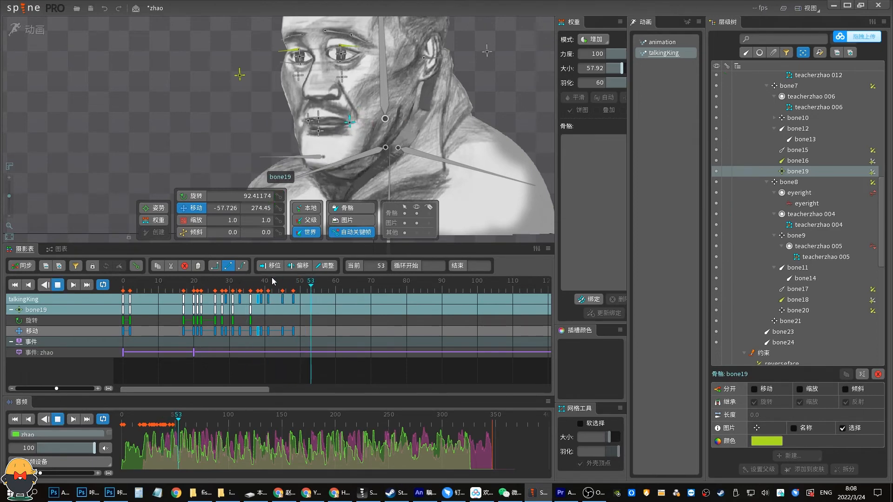
key("d")
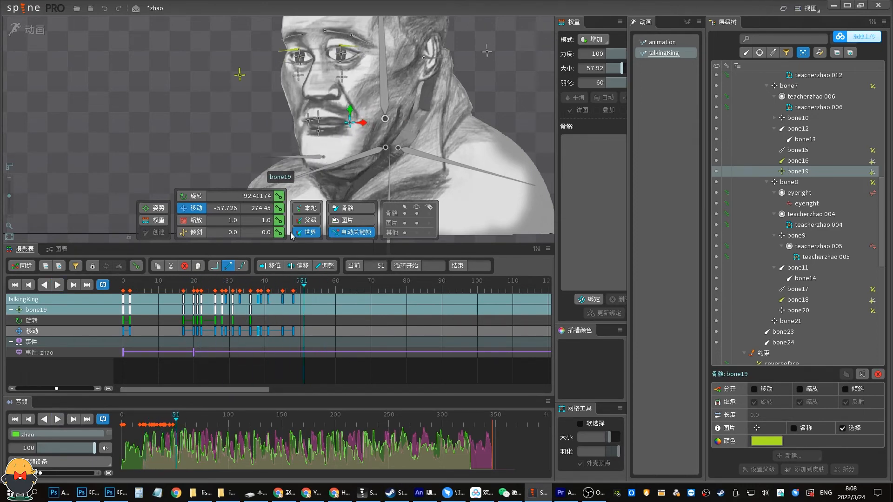
Hide the bones, clear the selection and play back the talking animation from several frames to review the mouth sync.
left_click(417, 213)
key("Home")
key("d")
key("space")
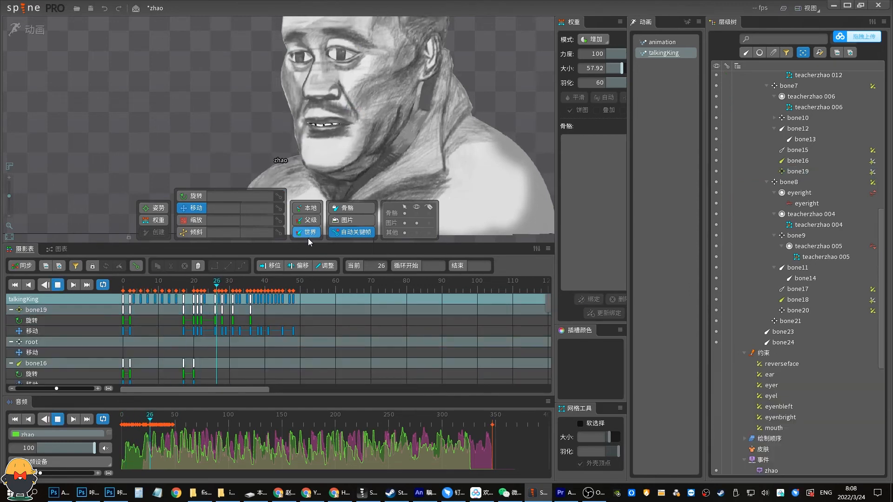
key("d")
left_click(216, 287)
key("d")
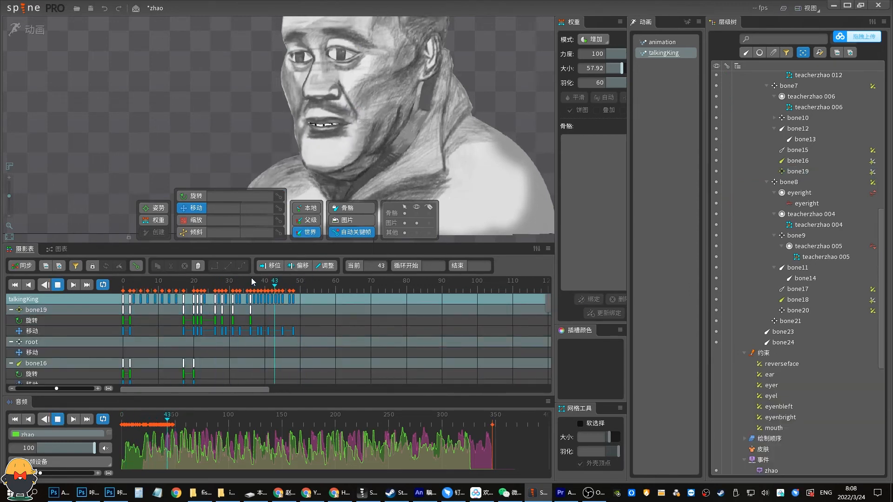
key("d")
left_click(194, 287)
key("d")
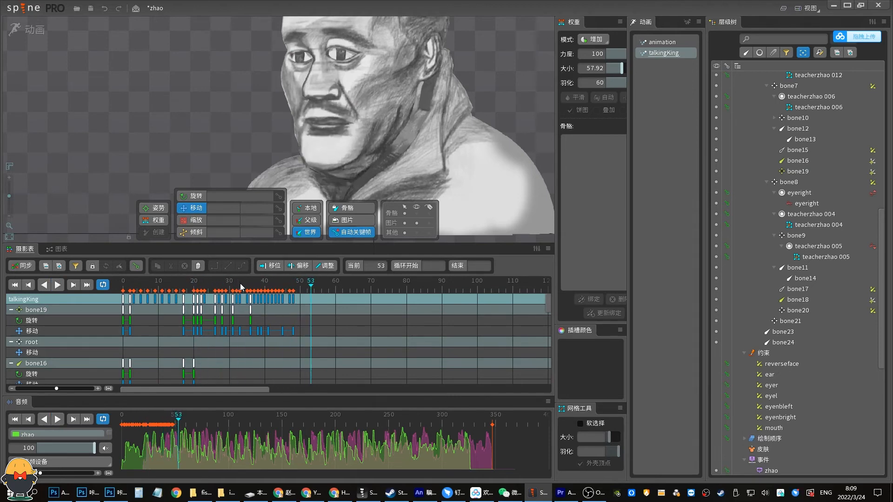
key("d")
Save the project, enlarge the viewport and play back the animation, stopping at frame 33.
key("ctrl+s")
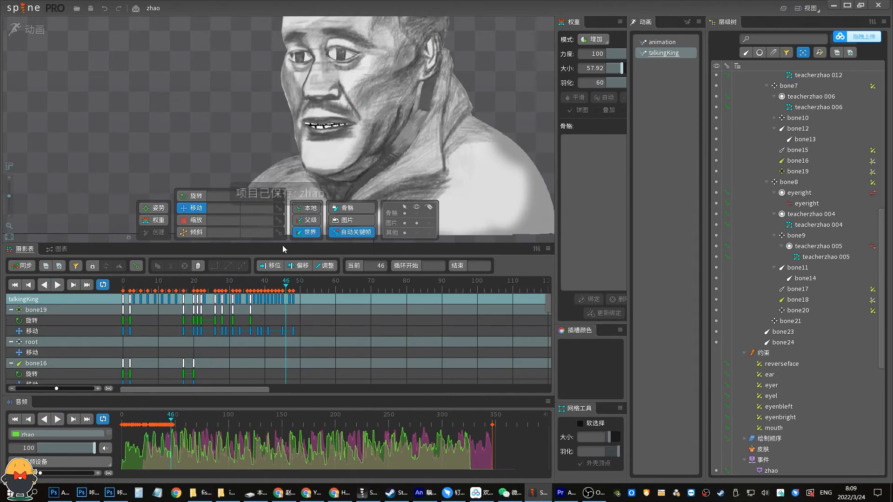
left_click_drag(282, 244, 280, 284)
left_click(193, 323)
key("d")
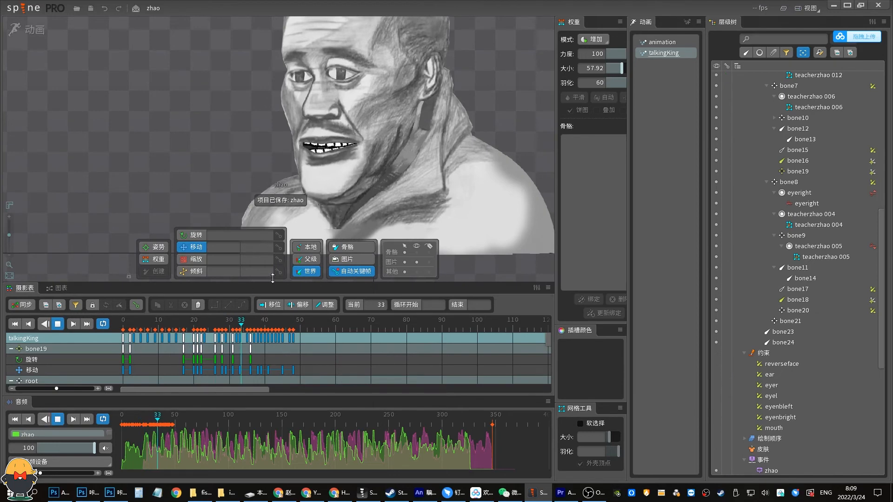
key("d")
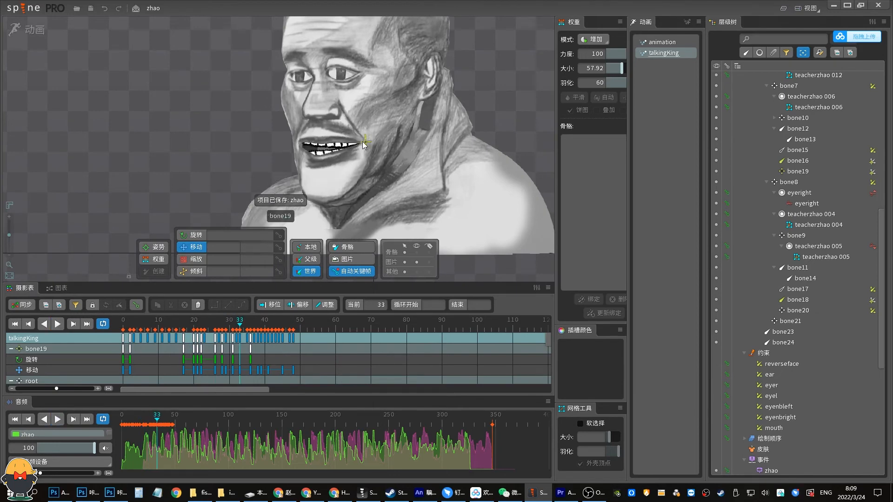
Inspect bone19 at frame 33, show the bones again, select bone22 and play back the animation.
left_click(363, 146)
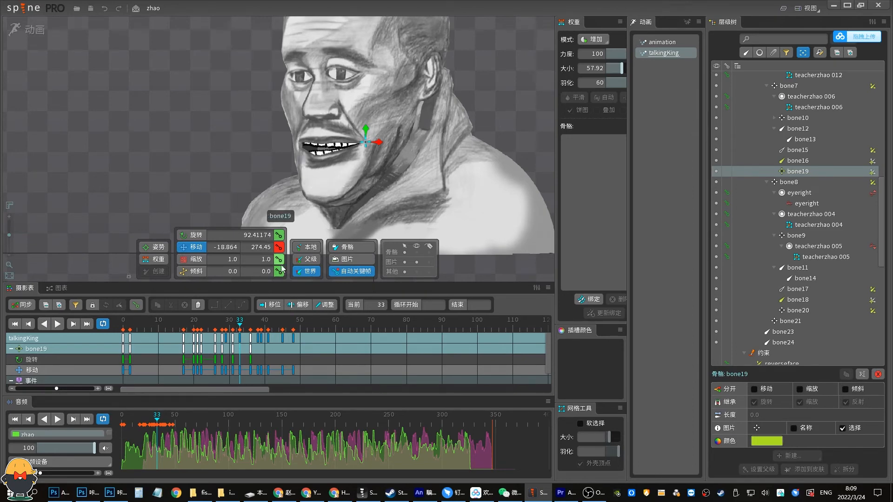
mouse_move(237, 320)
left_mouse_down()
mouse_move(225, 320)
mouse_move(240, 320)
left_mouse_up()
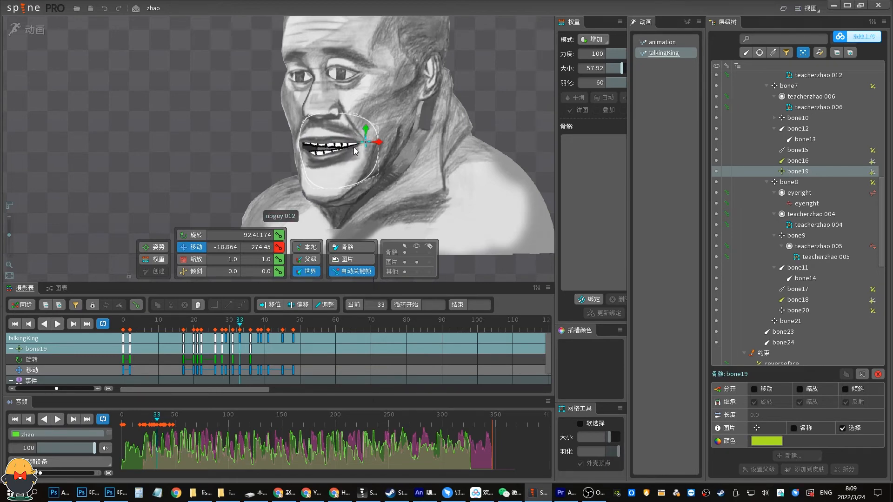
left_click(416, 252)
left_click(318, 164)
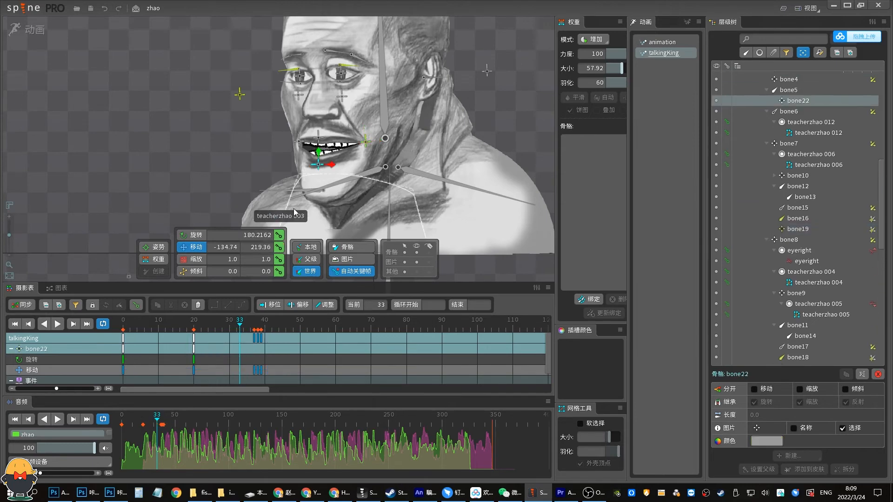
key("space")
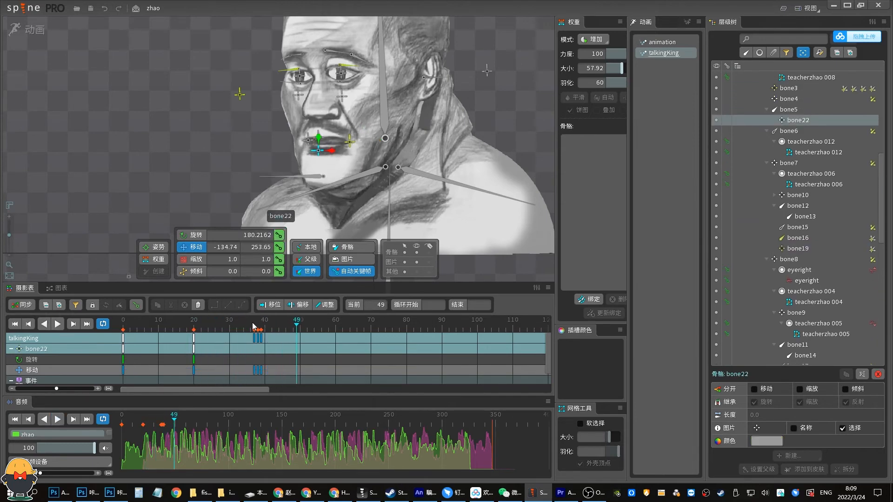
key("space")
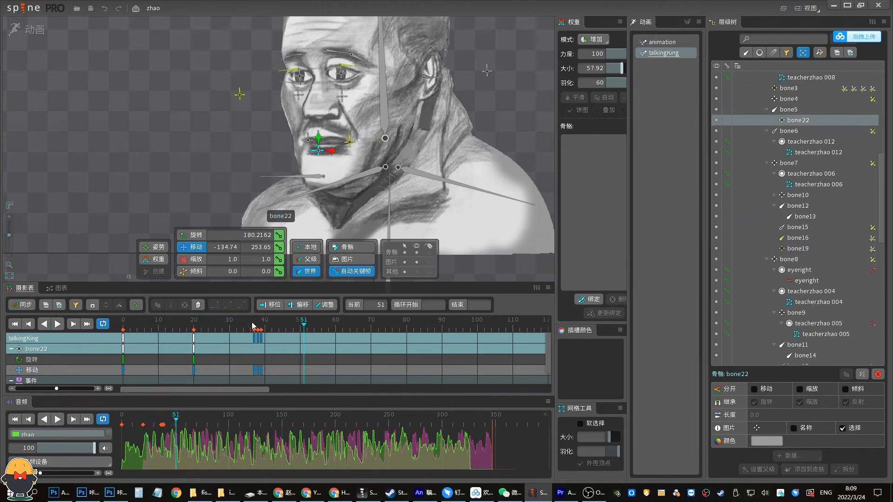
Replay the mouth animation from before frame 42, select the main body bone and save the project.
left_click_drag(252, 323, 218, 321)
key("space")
key("space")
left_click_drag(384, 237, 374, 199)
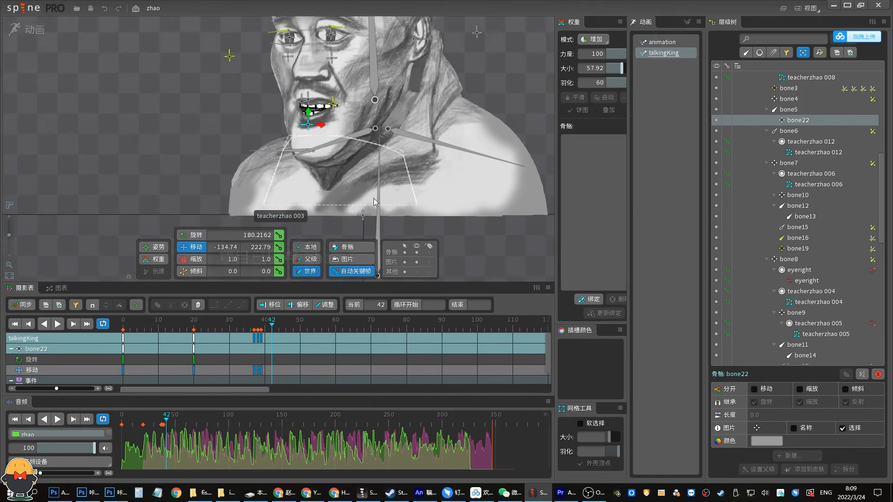
left_click(376, 201)
key("ctrl+s")
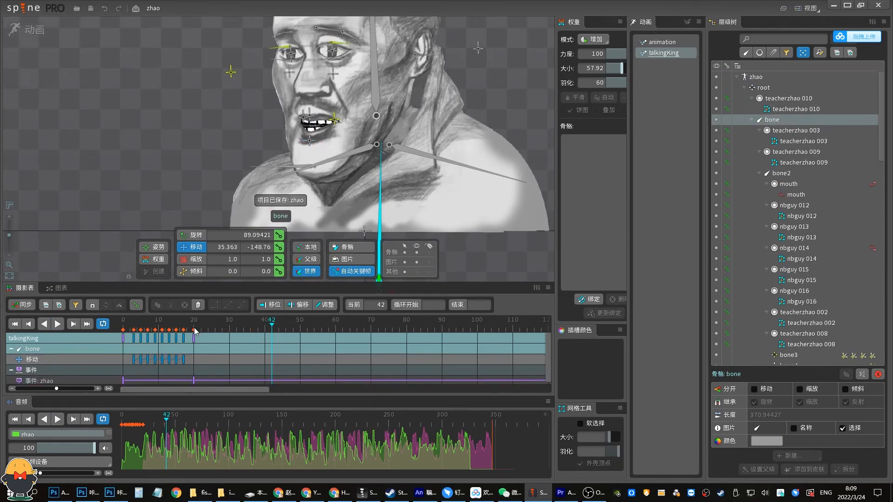
Play back the talking animation from an early frame and again from frame 20 to review it with the audio.
left_click_drag(192, 325, 156, 331)
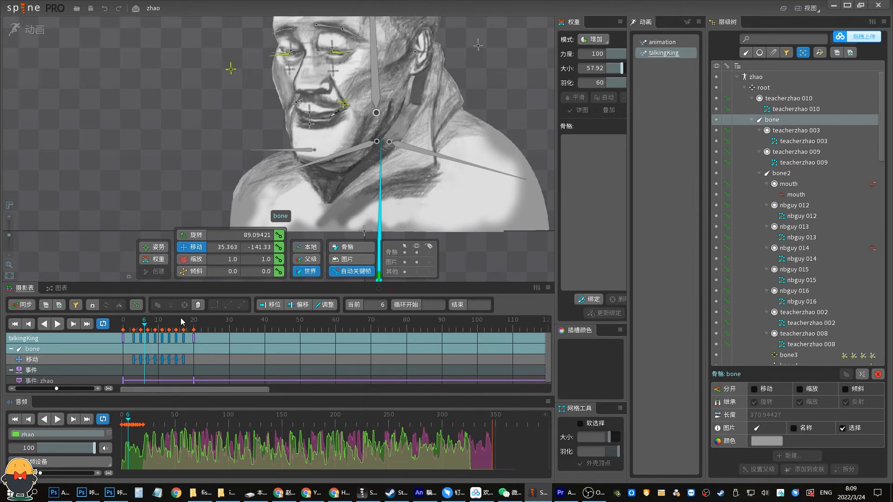
key("space")
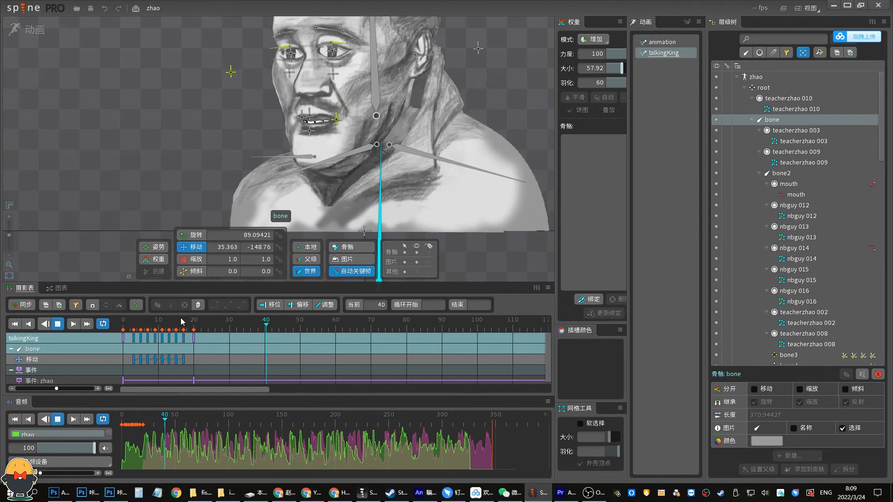
left_click(193, 325)
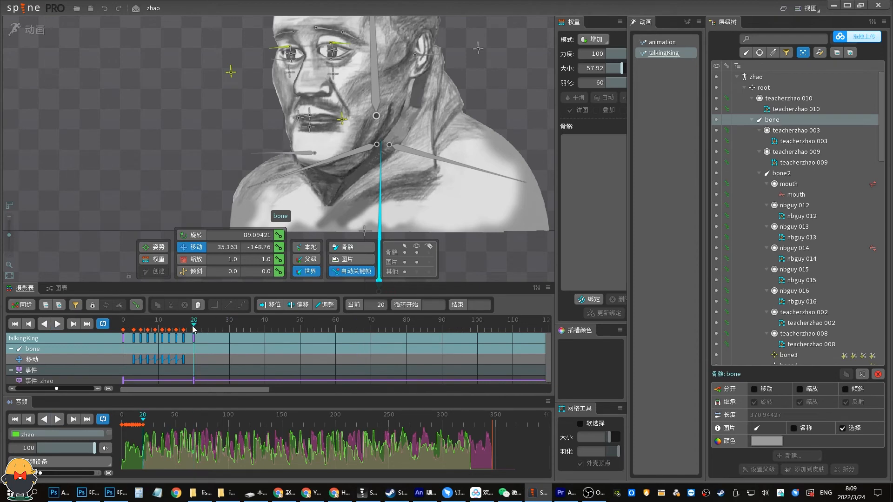
key("space")
key("space")
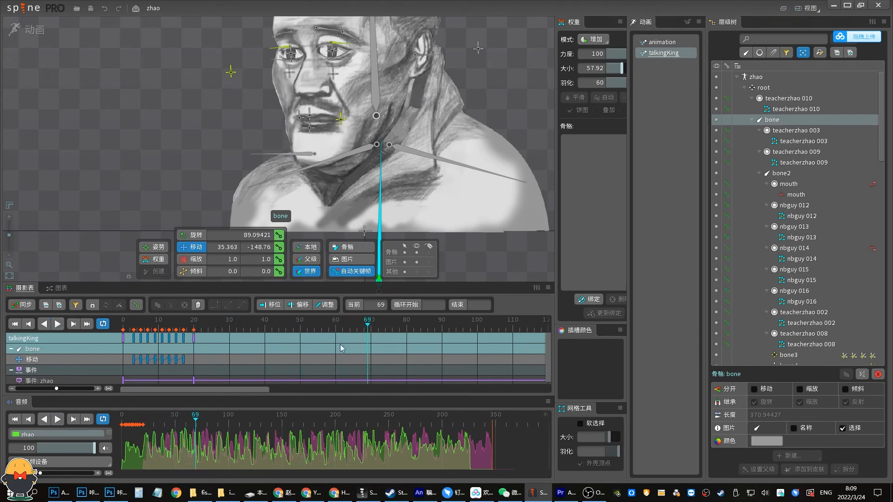
Rescale the timelines and enlarge the dopesheet and audio areas to list both zhao audio tracks.
left_click_drag(308, 283, 298, 270)
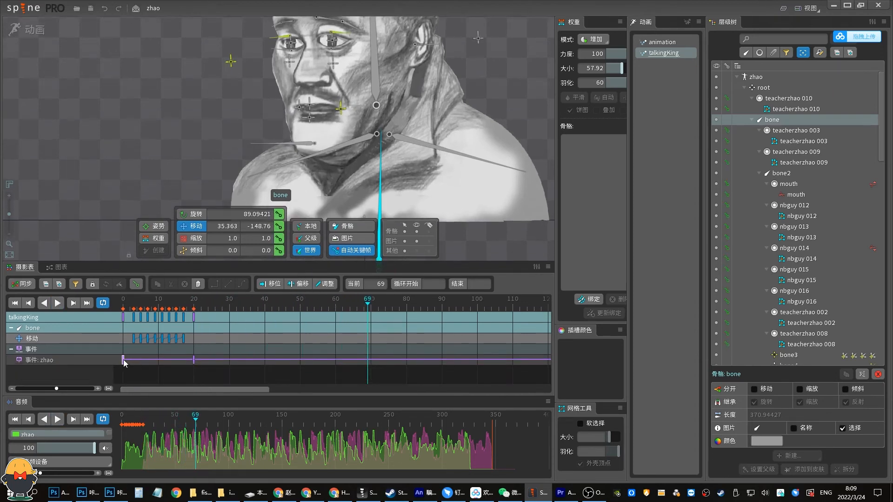
left_click_drag(40, 473, 43, 473)
left_click_drag(54, 388, 54, 388)
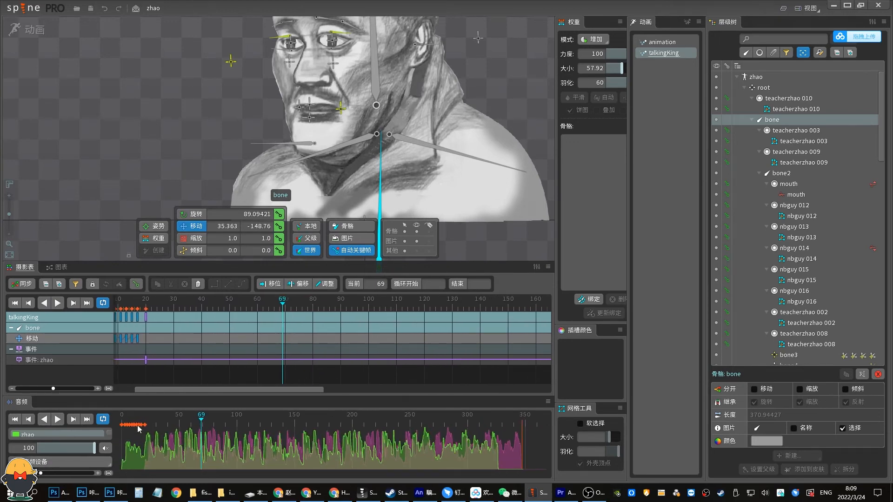
left_click_drag(138, 429, 163, 417)
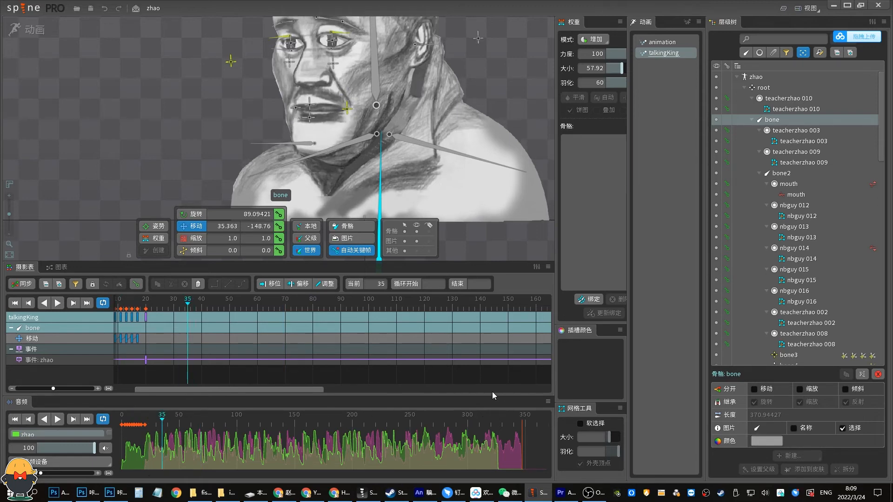
left_click_drag(493, 396, 488, 370)
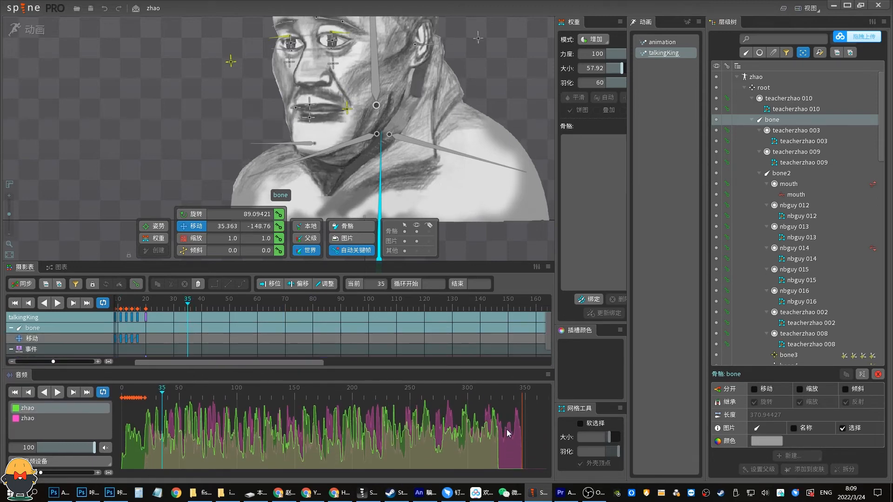
Compare the two zhao audio tracks by silencing each in turn, playing back, and restoring their volumes to 100.
left_click(44, 419)
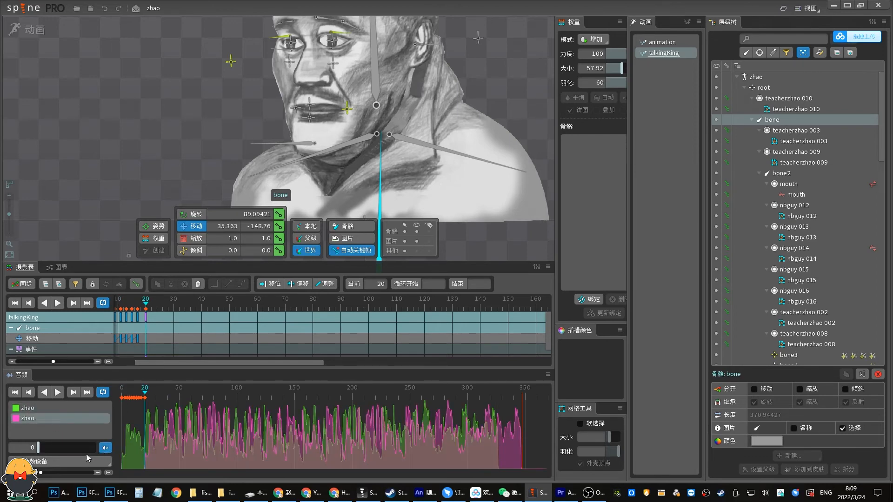
left_click(48, 407)
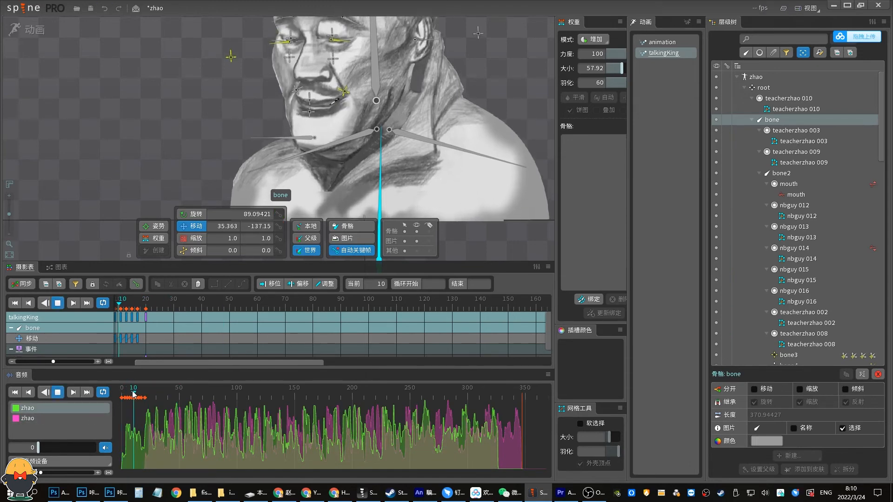
left_click(59, 420)
key("d")
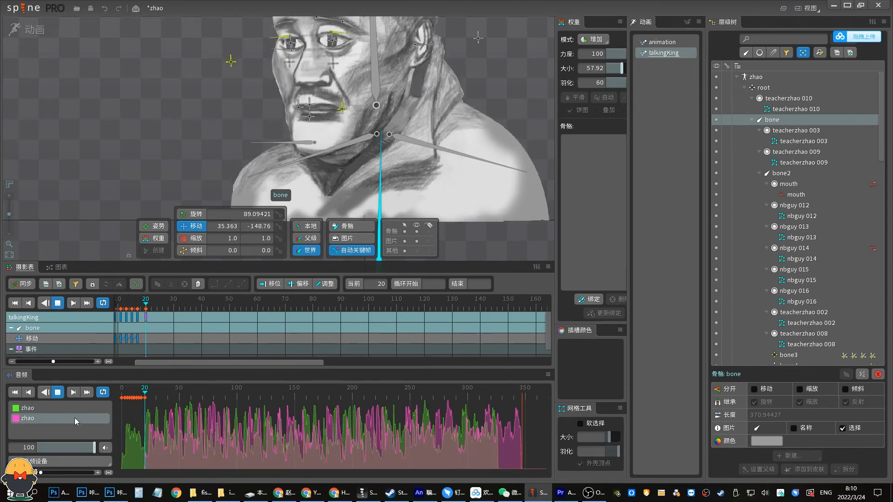
key("d")
left_click_drag(148, 389, 91, 397)
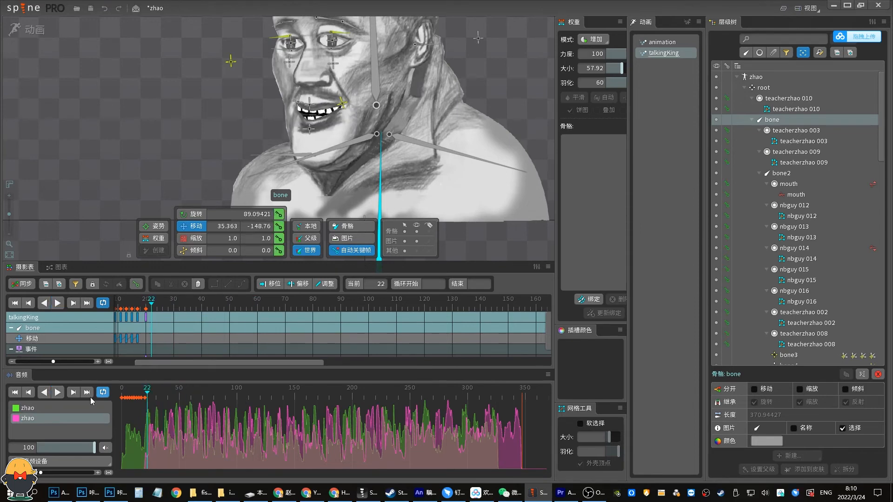
left_click(79, 409)
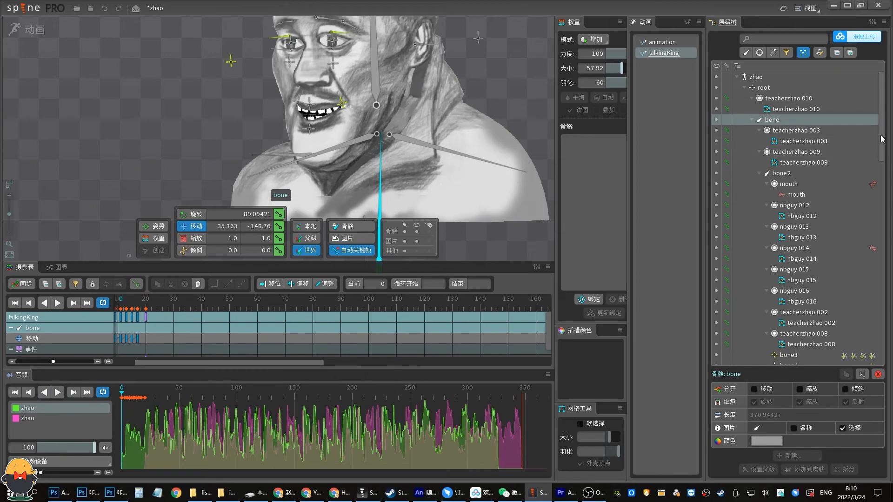
Delete the duplicate zhao audio event key at frame 20, leaving only the one at frame 0.
left_click_drag(403, 262, 403, 217)
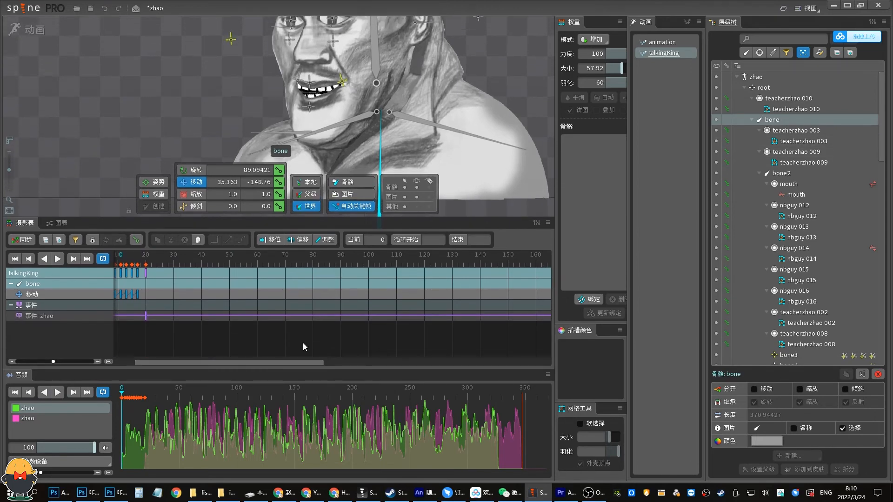
left_click_drag(266, 361, 251, 361)
left_click(180, 316)
key("Delete")
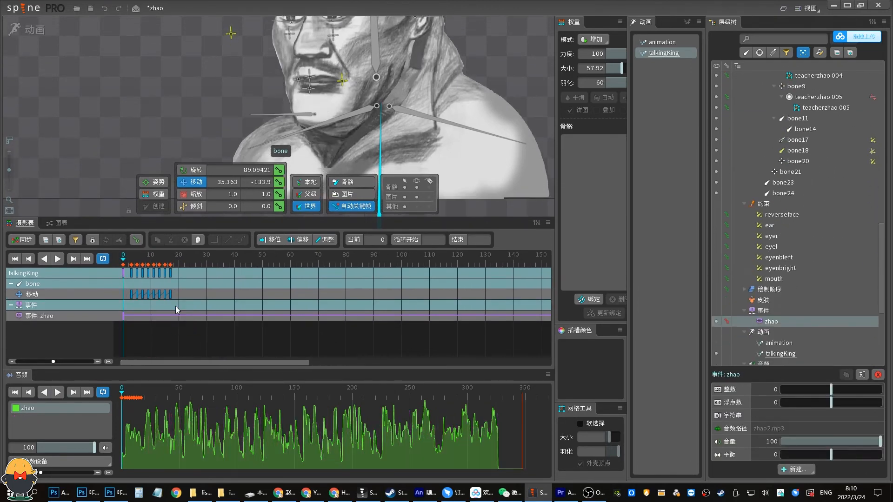
left_click_drag(231, 221, 231, 257)
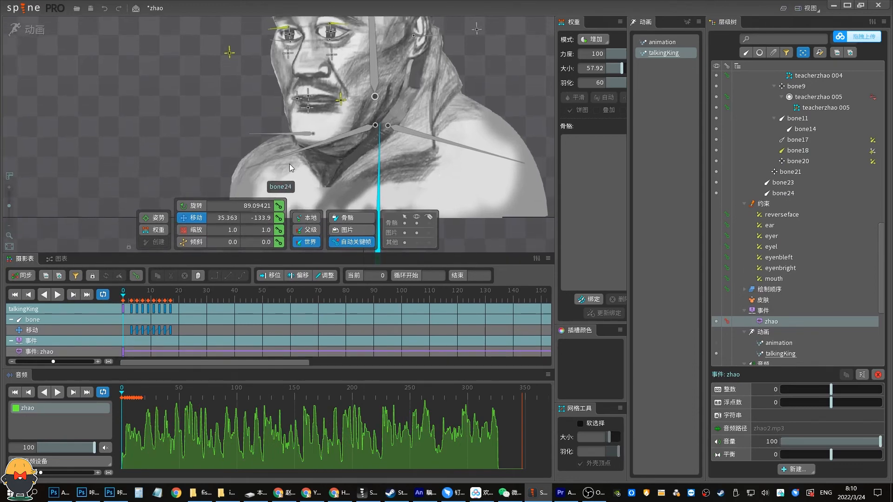
Play back the animation with the single audio track, replaying from around frame 23 to find the speech beats.
key("space")
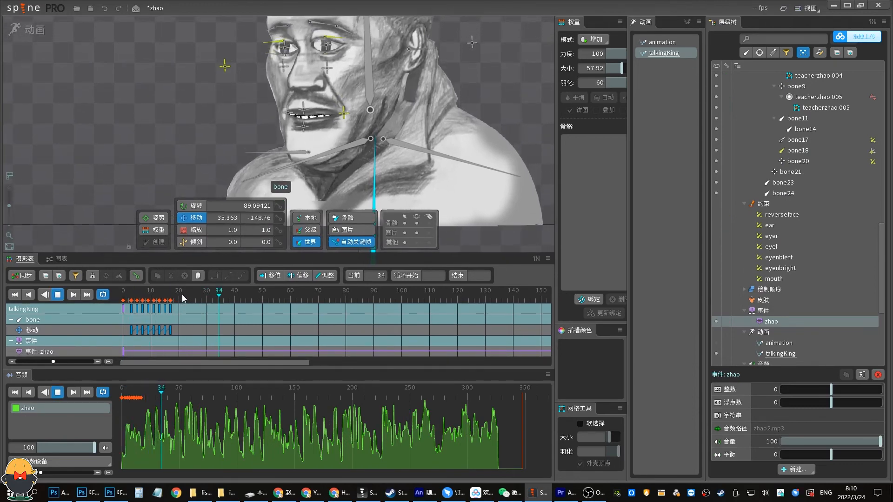
key("space")
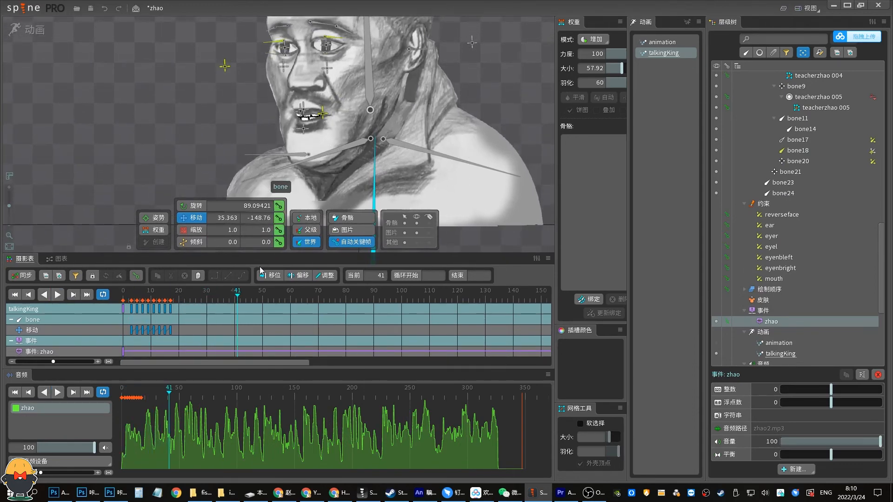
left_click_drag(362, 150, 343, 117)
key("space")
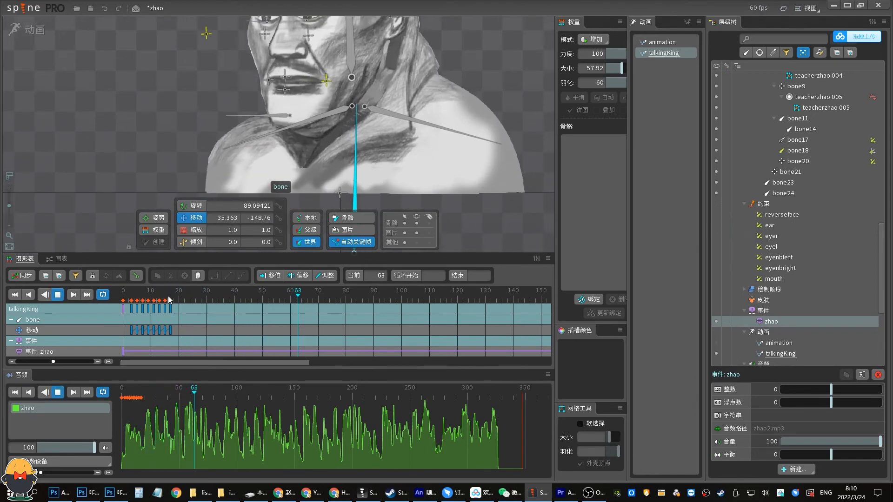
left_click(187, 294)
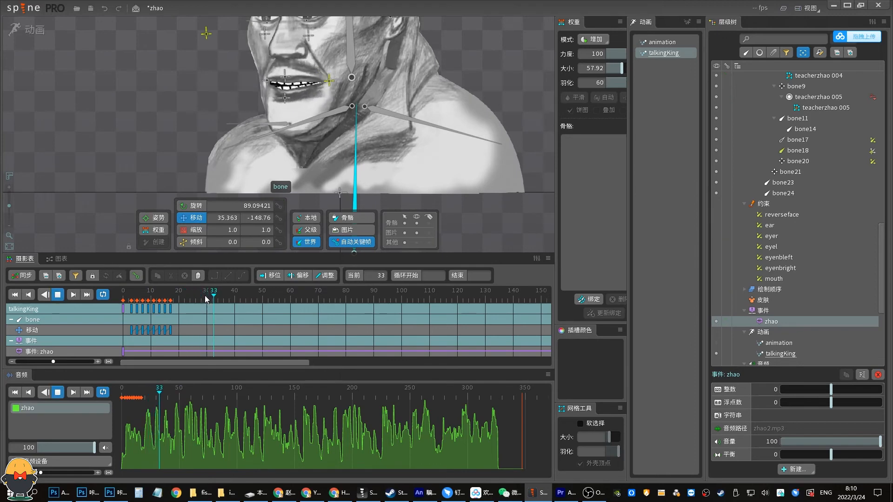
Key the body bone's translation at frames 25, 38 and 52 on the speech beats.
left_click_drag(205, 294, 217, 266)
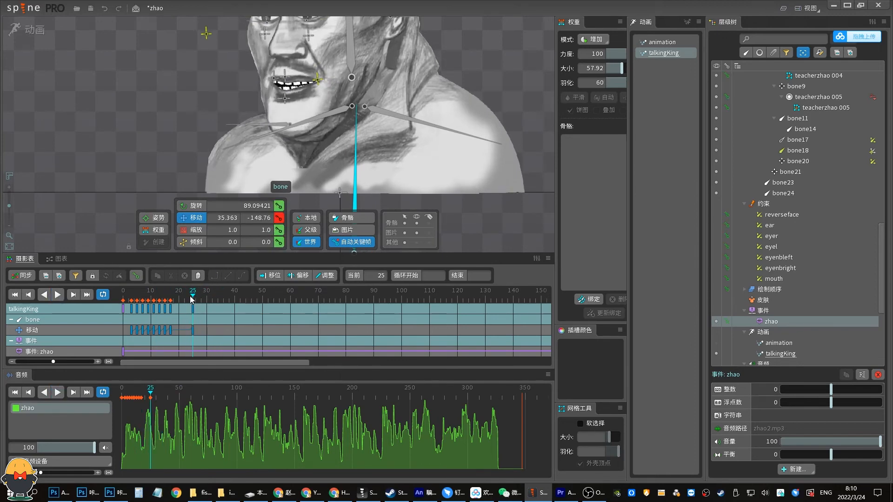
key("space")
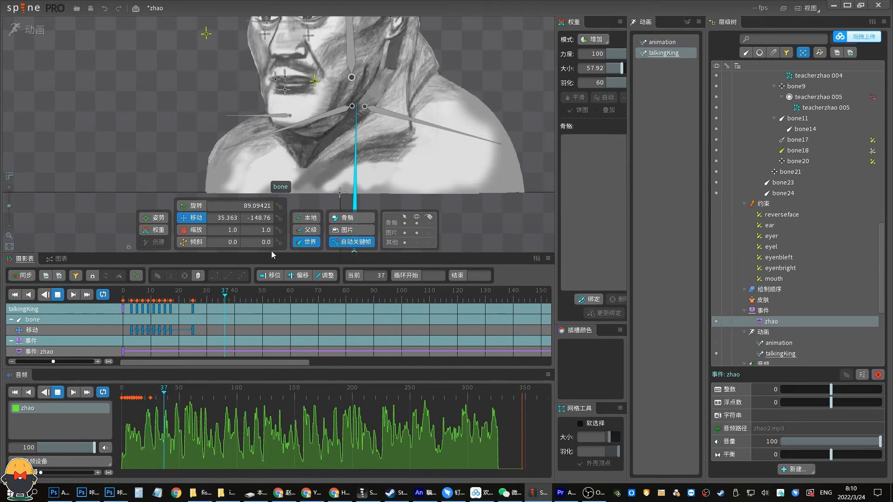
key("space")
left_click(278, 218)
key("space")
key("space")
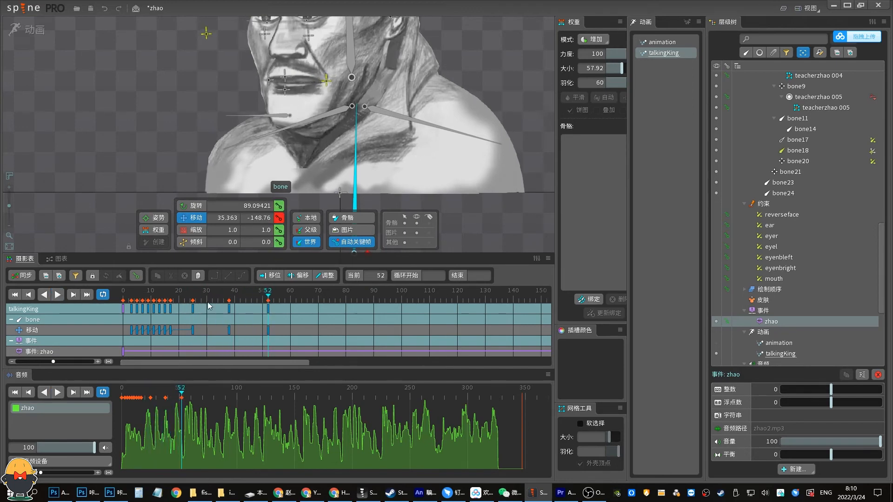
Key the body bone's translation at frame 68 and shift its frame 52 key to frame 53.
key("space")
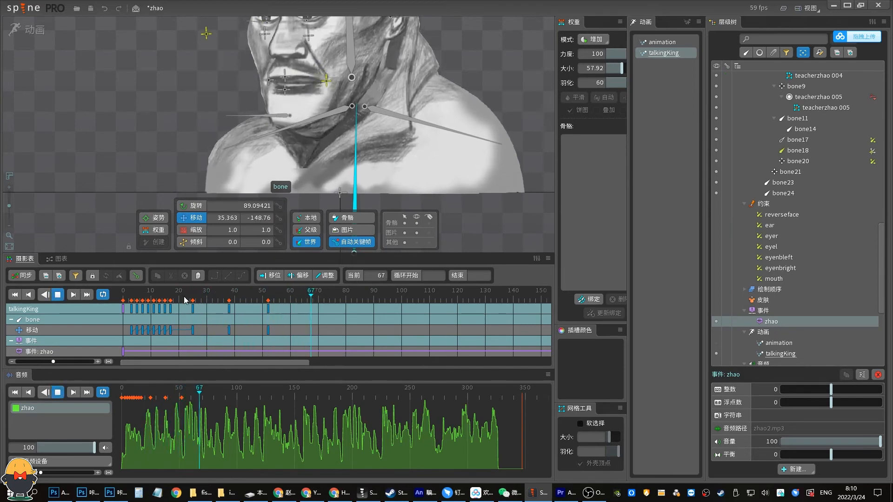
key("space")
left_click(279, 218)
left_click(268, 309)
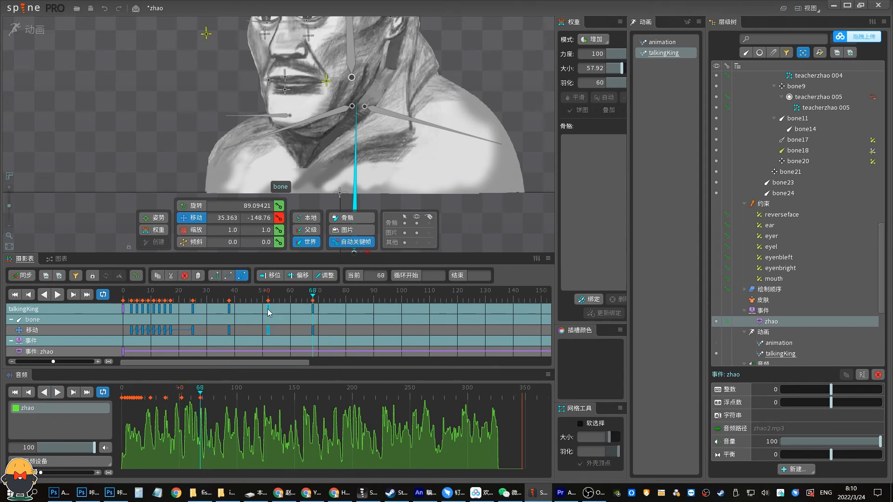
Play back to find the following speech beat and add a body bone translation key at about frame 84.
key("space")
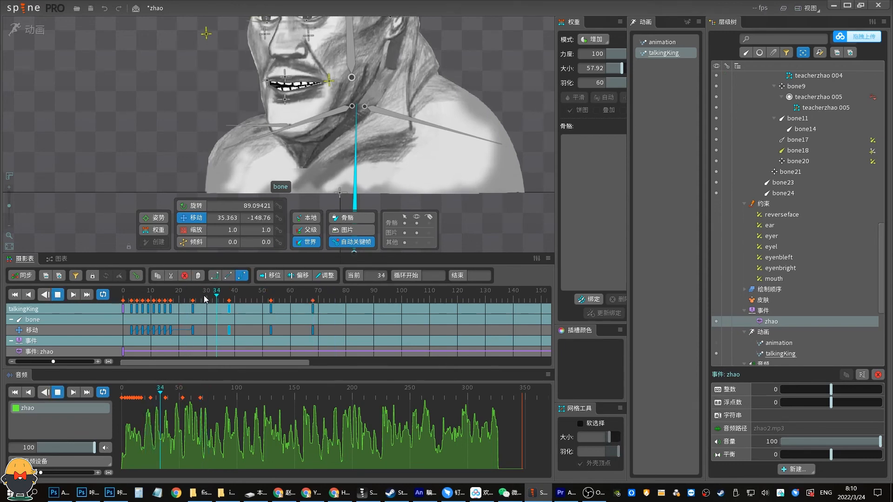
key("space")
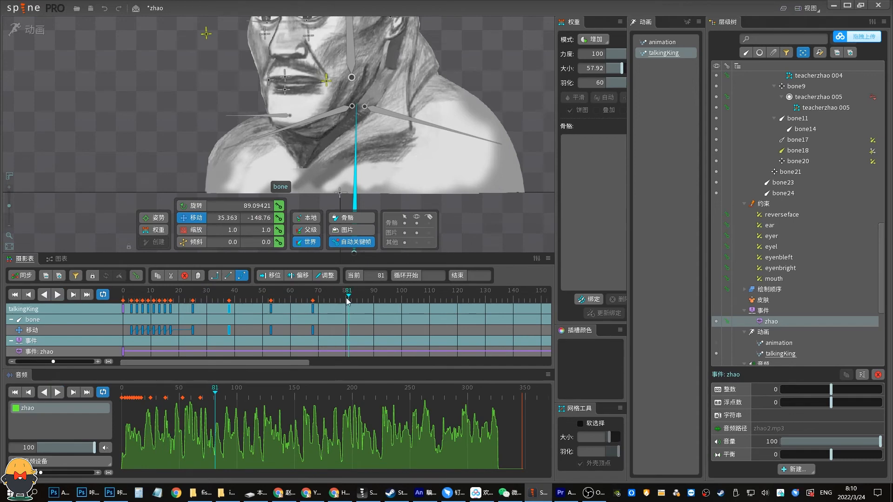
key("space")
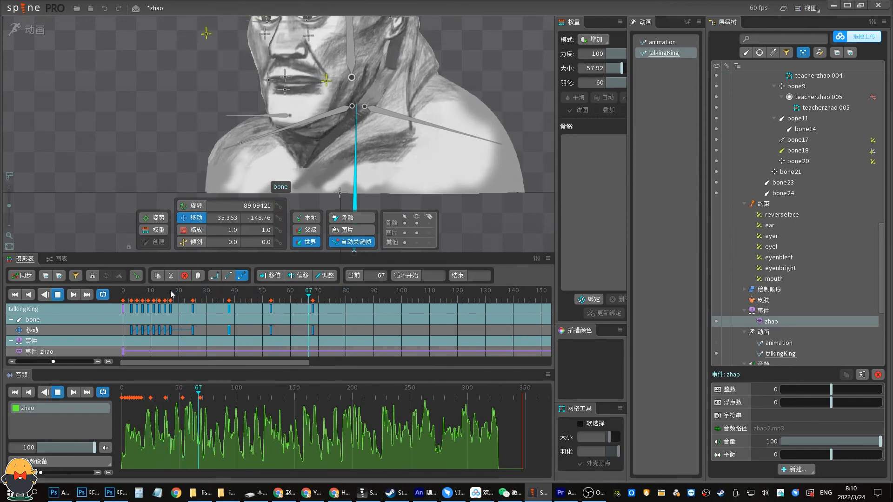
key("space")
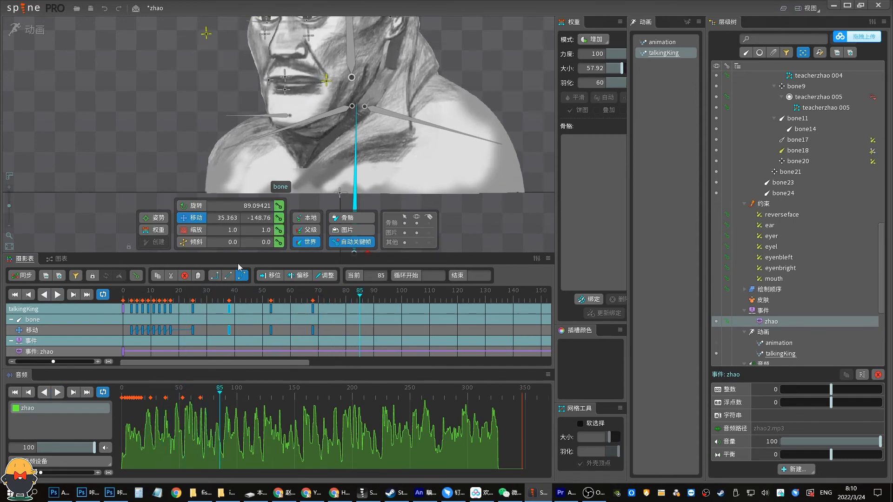
key("space")
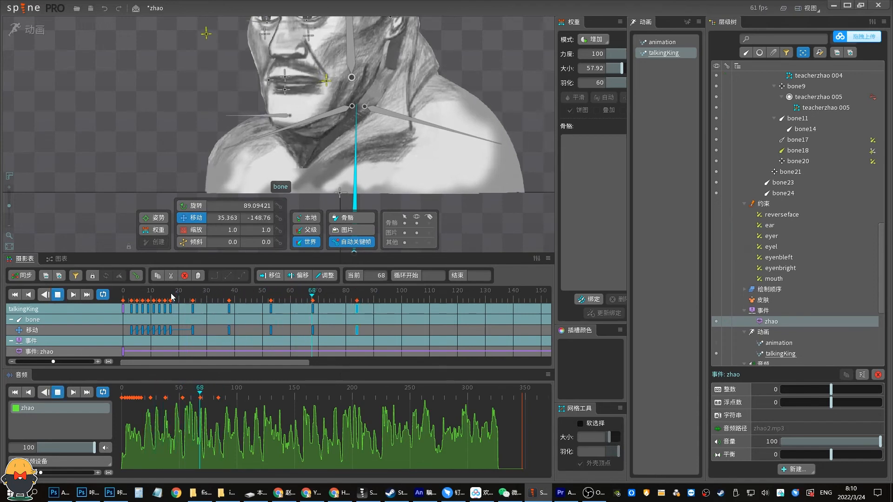
Replay the animation from several frames between about 14 and 24 to check the new body keys against the audio.
key("d")
left_click(190, 290)
key("d")
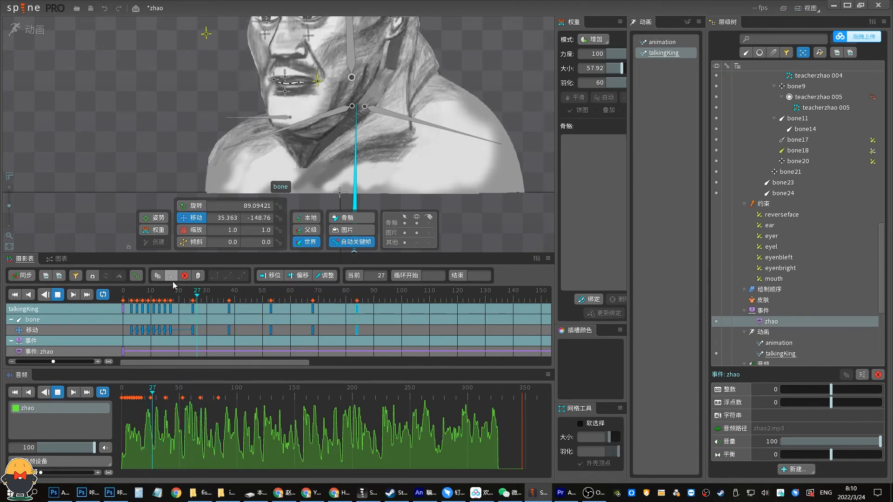
key("d")
left_click(162, 290)
key("d")
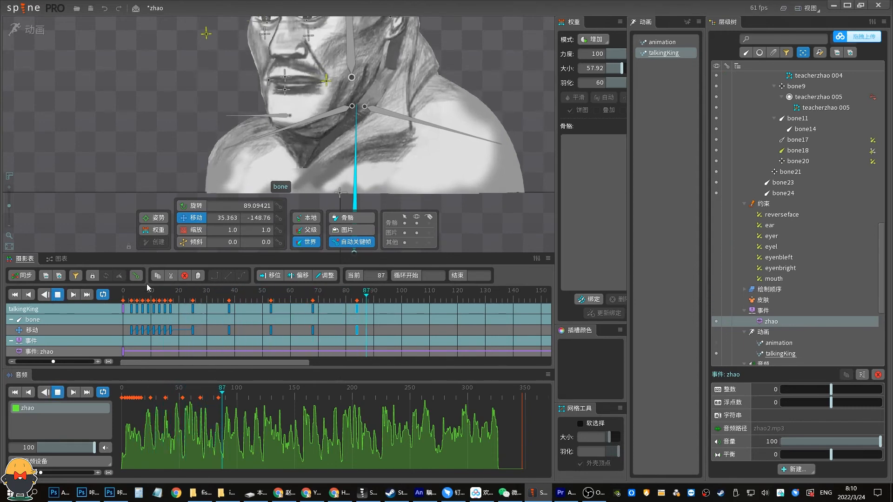
key("d")
left_click(170, 289)
key("d")
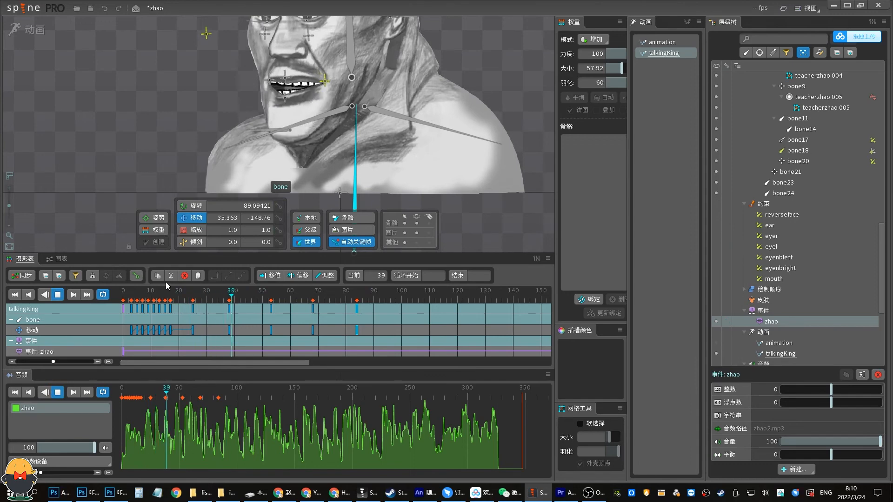
Space out the body bone's translation keys after frame 17 to frames 27, 41, 57, 72 and 88, checking playback, and save the project.
key("d")
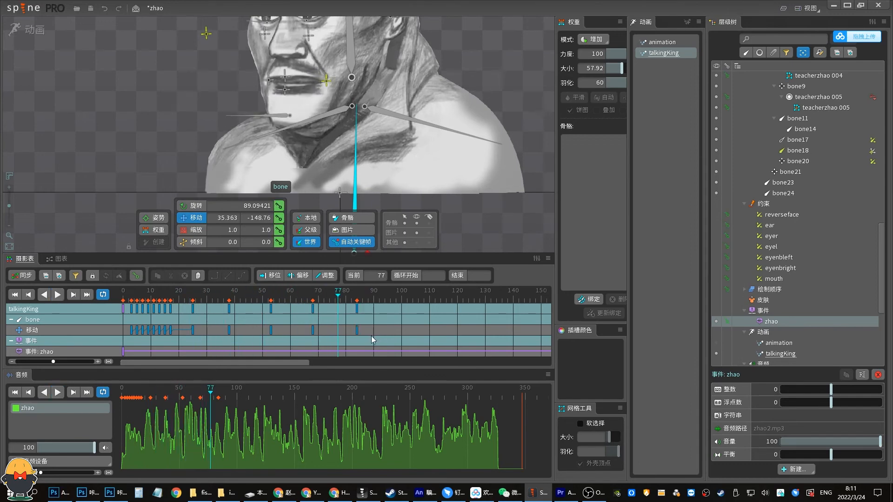
left_click_drag(380, 335, 192, 295)
key("d")
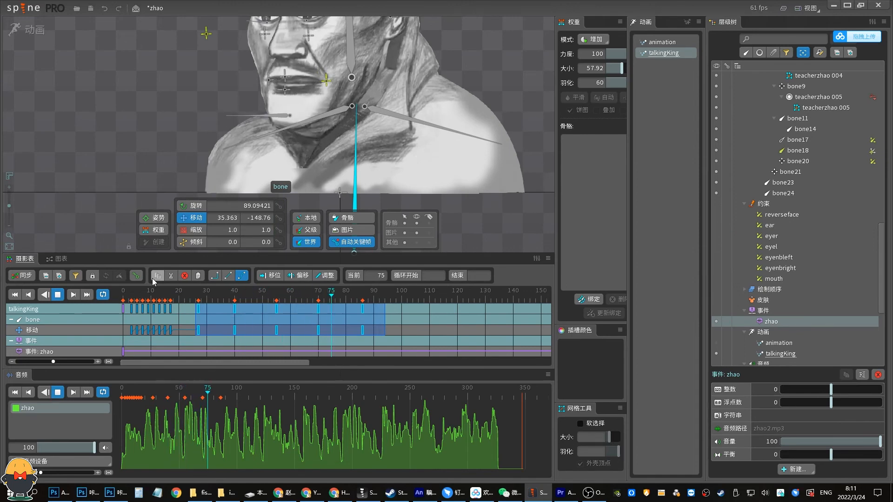
key("d")
mouse_move(412, 344)
left_mouse_down()
mouse_move(357, 316)
mouse_move(269, 296)
mouse_move(240, 313)
left_mouse_up()
key("d")
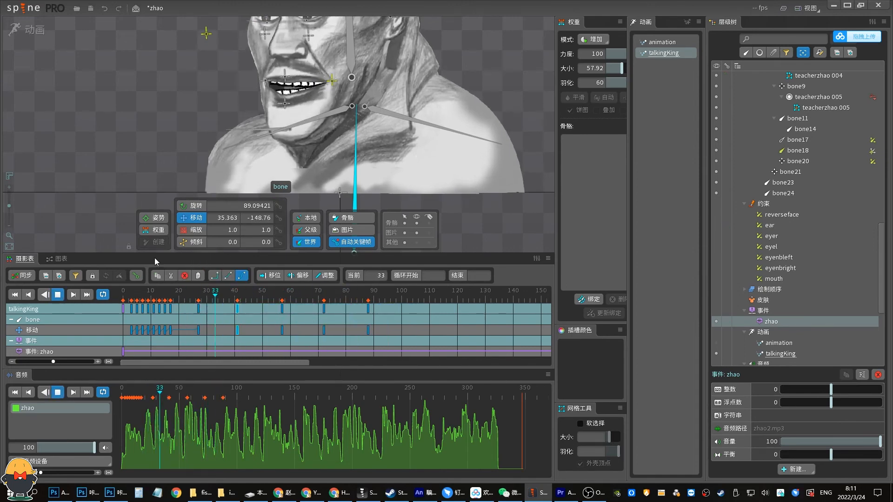
key("d")
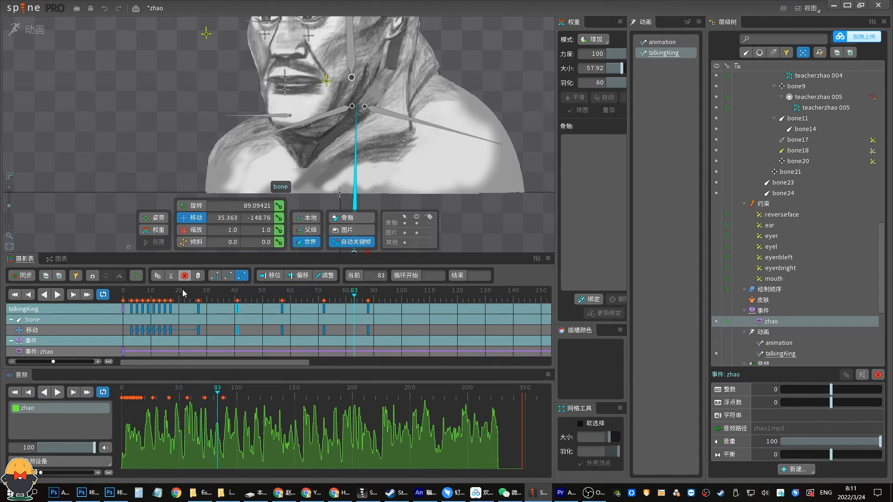
key("ctrl+s")
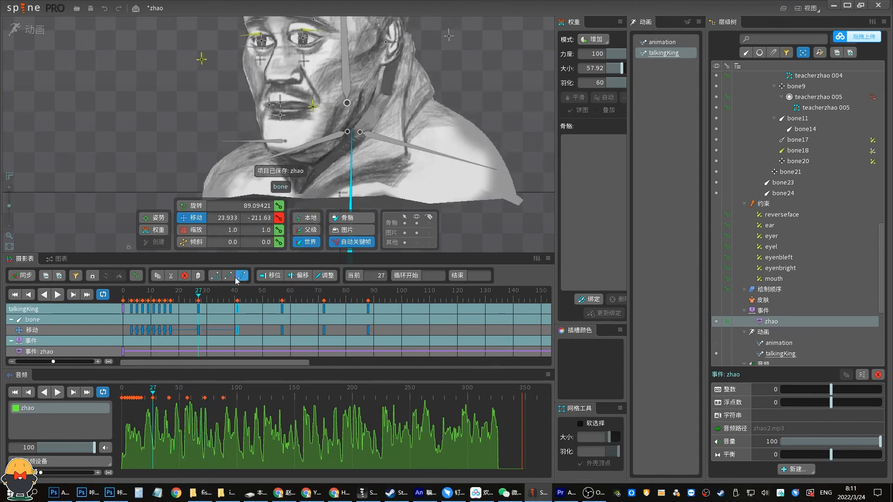
Duplicate the body bone's translation keys from frame 27 onward one frame earlier, starting at frame 26.
left_click_drag(239, 254, 234, 294)
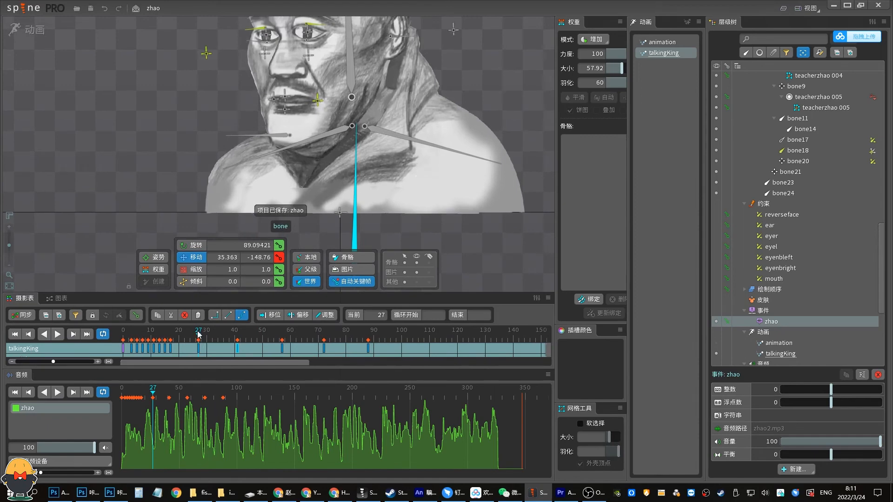
left_click_drag(198, 333, 193, 333)
left_click_drag(328, 176, 329, 135)
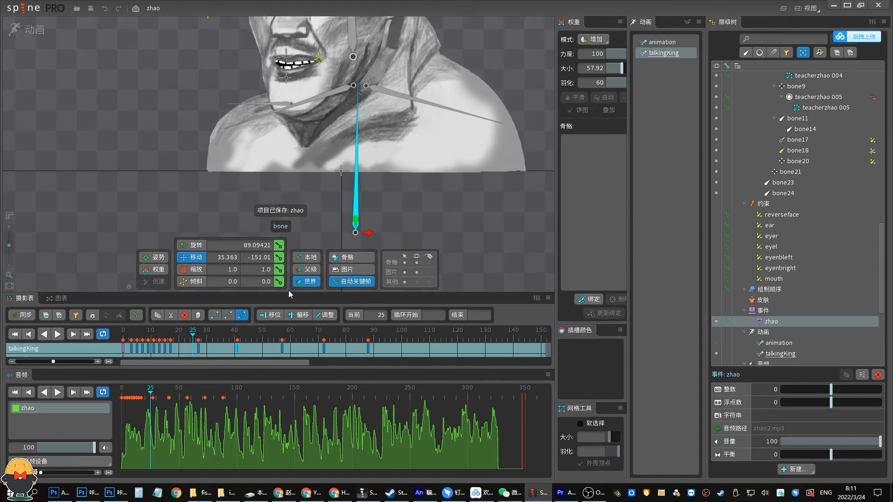
left_click_drag(289, 293, 291, 261)
left_click_drag(411, 355, 195, 304)
key("ctrl+v")
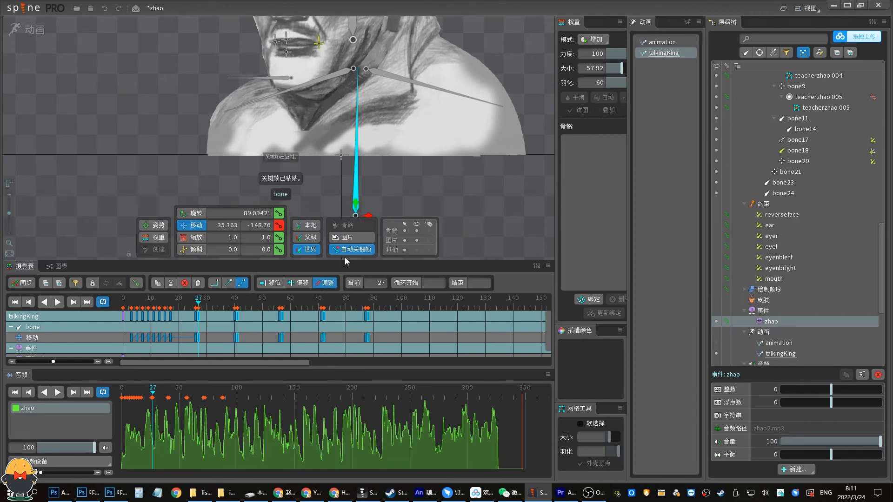
With key adjustment on, lower the body bone to Y -168.19 at frame 27 for the selected beat keys and play it back.
left_click_drag(357, 205, 357, 212)
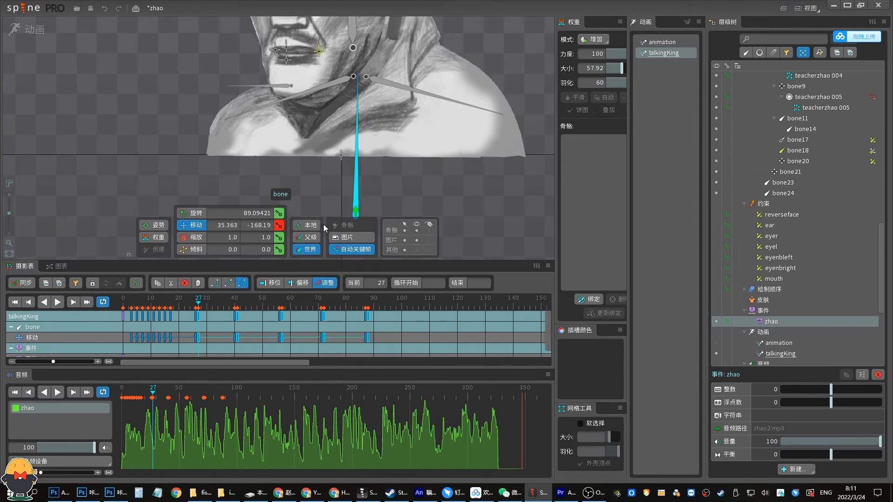
key("space")
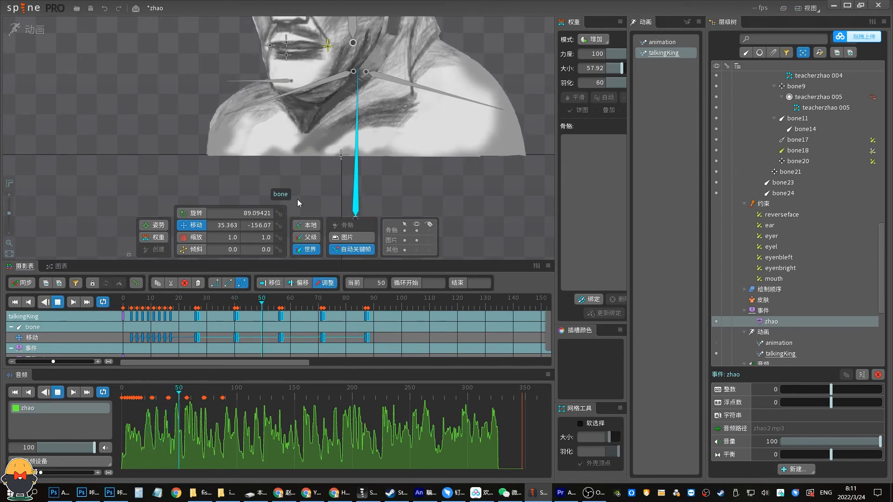
left_click_drag(349, 146, 344, 205)
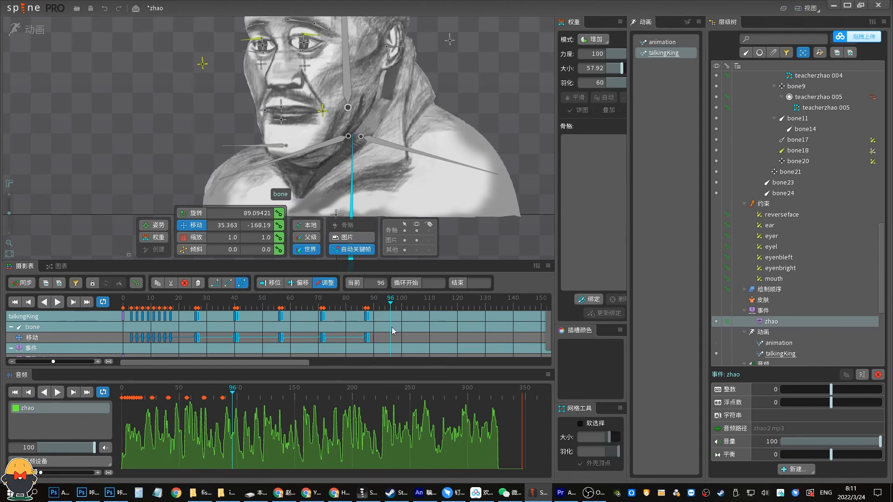
key("space")
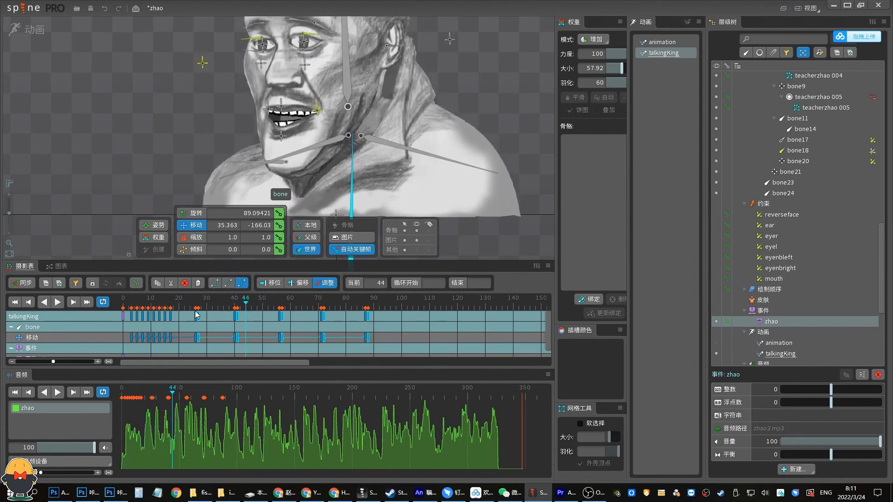
Copy the body bone's translation key from frame 3 and paste it at frame 18.
left_click_drag(202, 311, 178, 348)
left_click(131, 337)
key("ctrl+c")
left_click(175, 309)
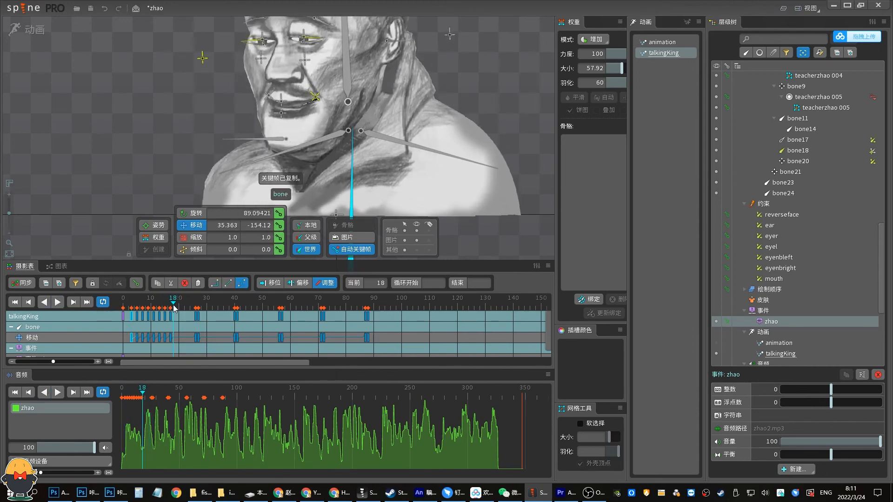
left_click(190, 305)
key("ctrl+v")
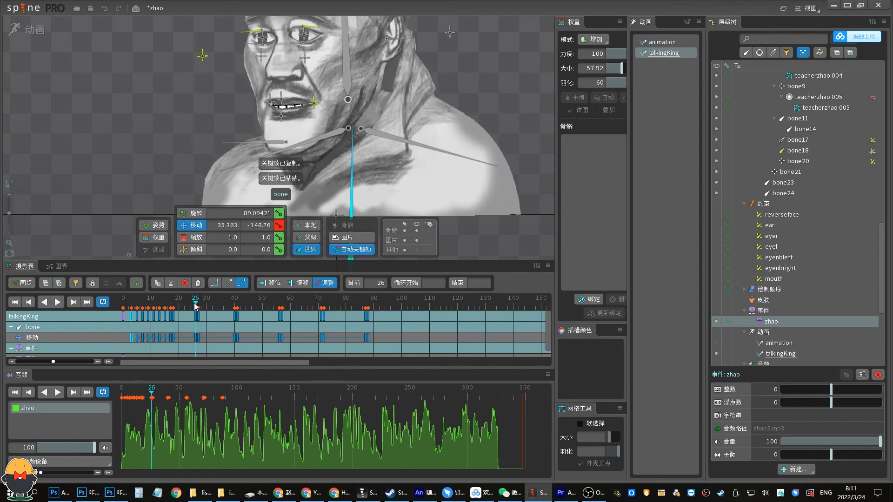
Shift the body bone's pair of keys at frames 26 and 27 to frames 24 and 25, checking the timing in playback.
key("space")
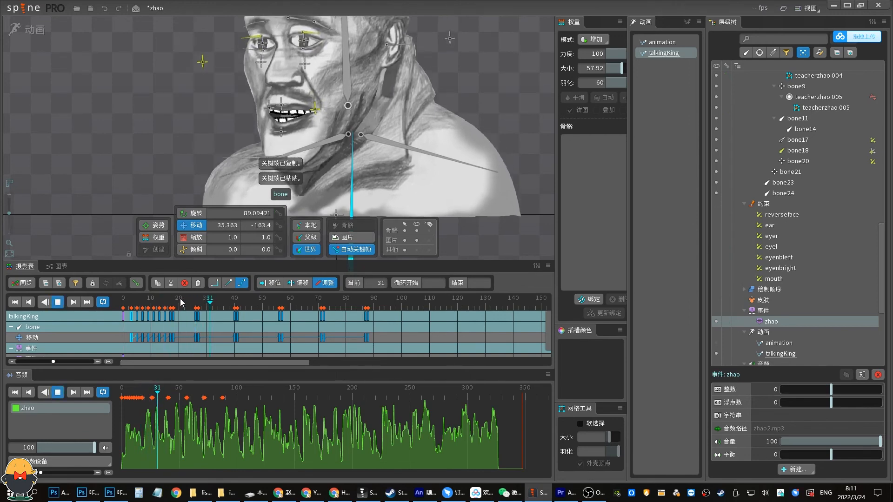
key("space")
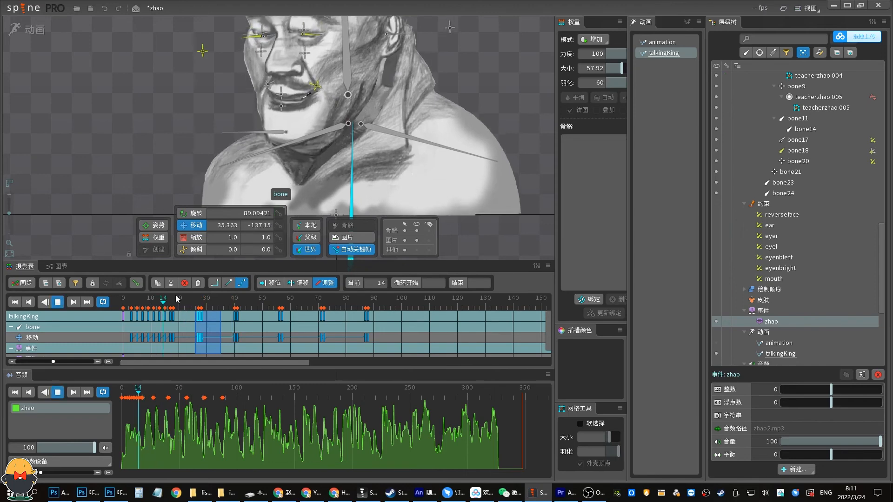
key("Right")
key("Right")
left_click_drag(197, 331, 195, 332)
key("space")
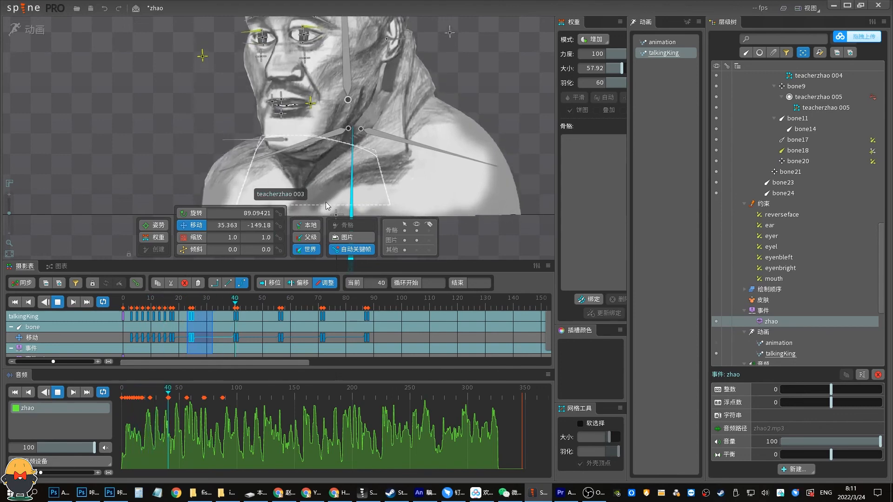
left_click(184, 298)
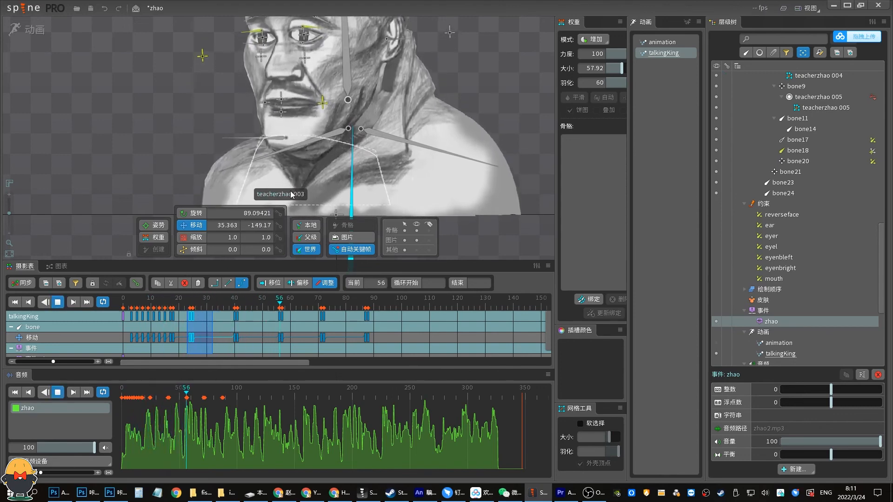
left_click_drag(352, 148, 351, 173)
key("space")
Copy the body bone's translation keys from frame 24 to the last beat and paste them onto bone2 at frame 24.
left_click_drag(394, 331, 274, 312)
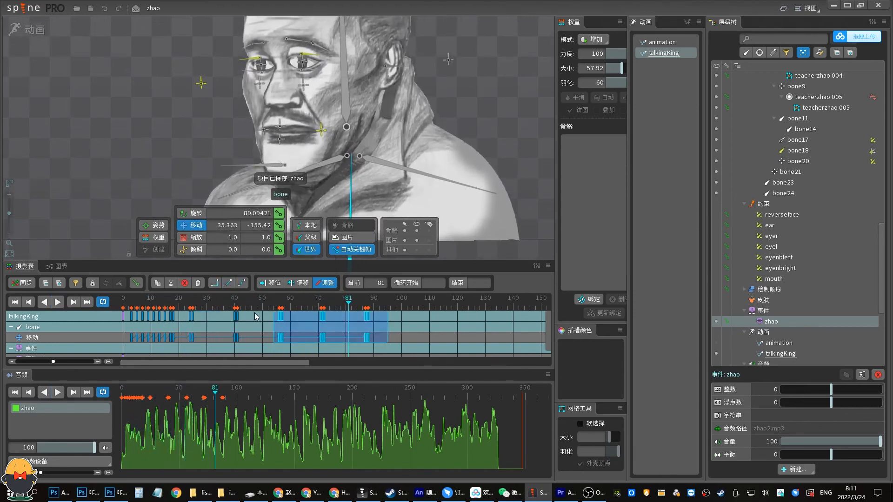
left_click_drag(193, 330, 189, 331)
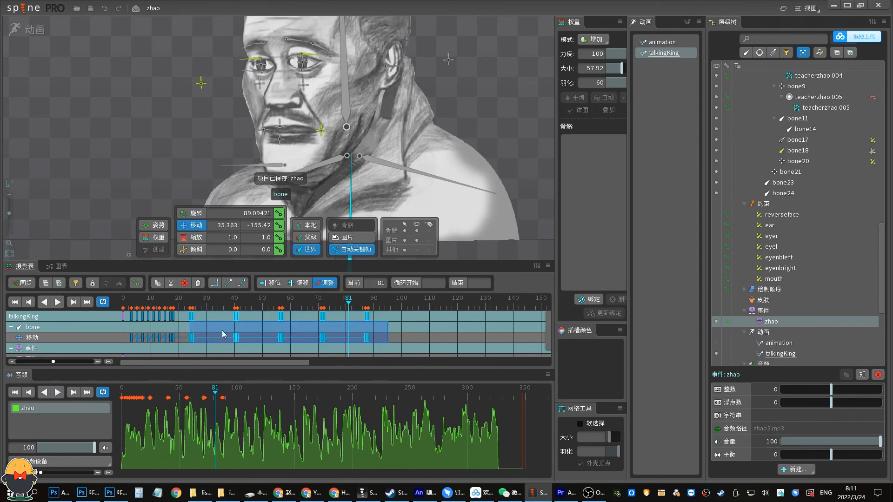
key("ctrl+c")
left_click(347, 94)
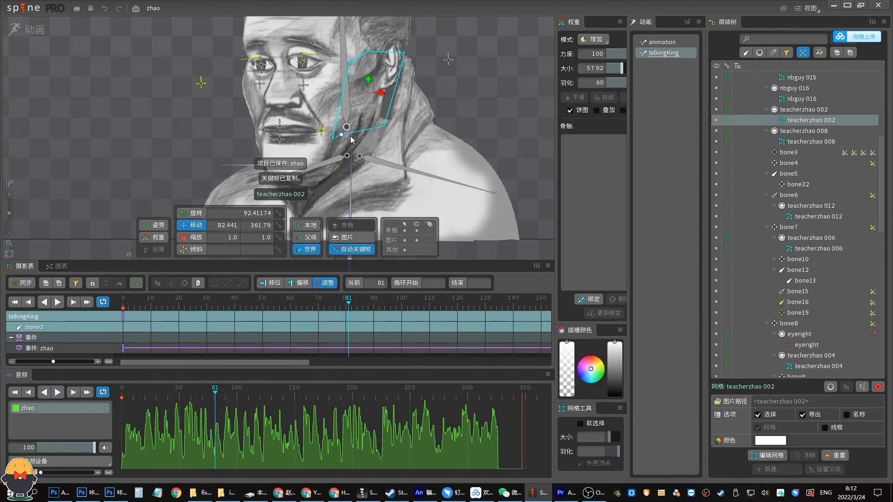
left_click(351, 170)
left_click(191, 301)
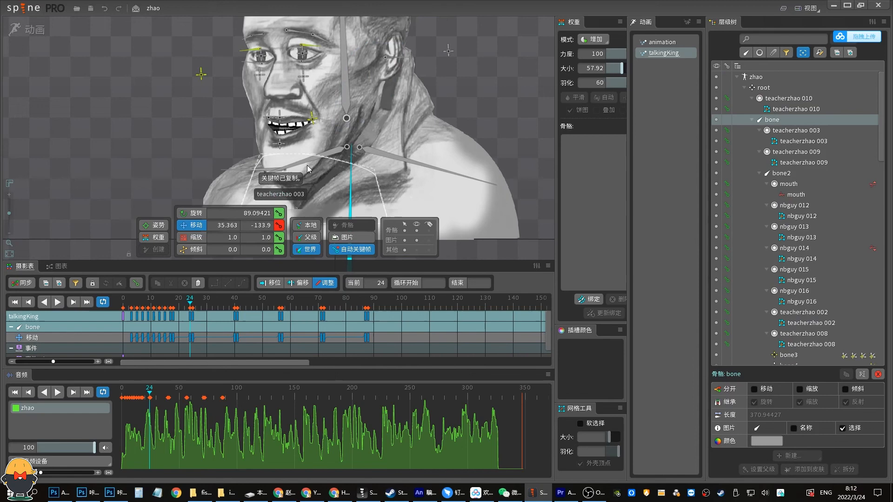
left_click(347, 95)
key("ctrl+v")
Play back the head's pasted bone2 motion against the audio with the whole portrait in view.
key("space")
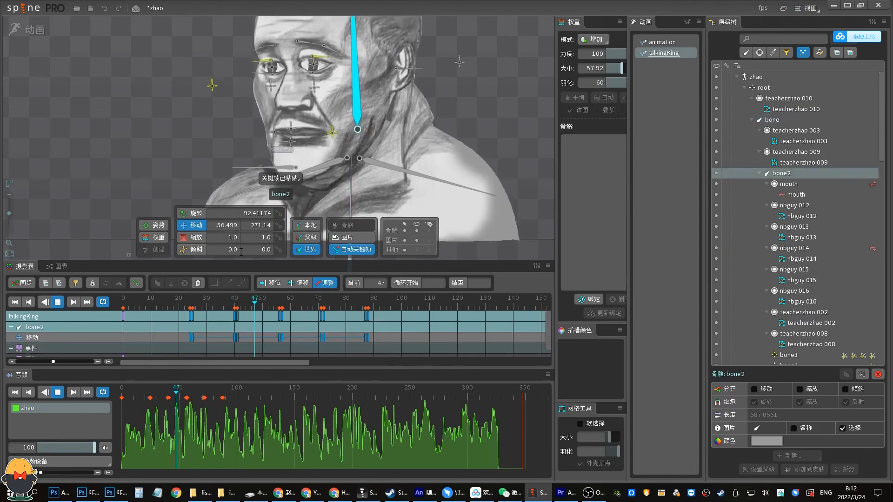
key("space")
key("shift+space")
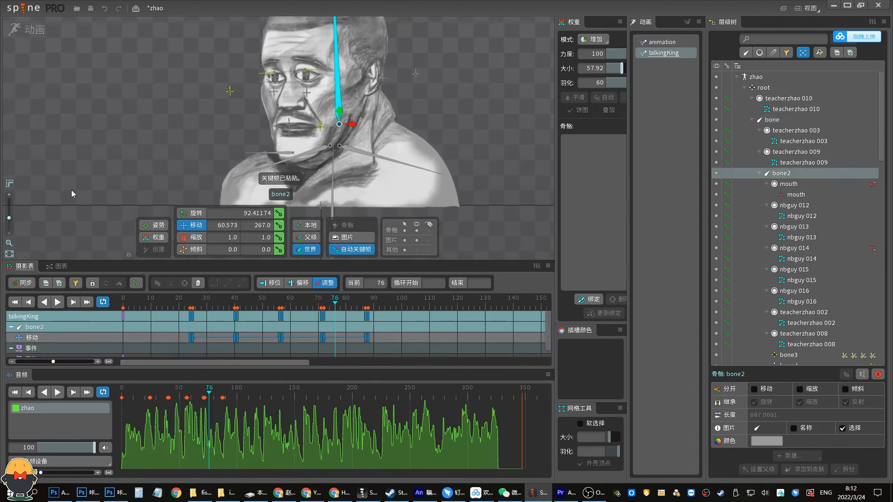
key("space")
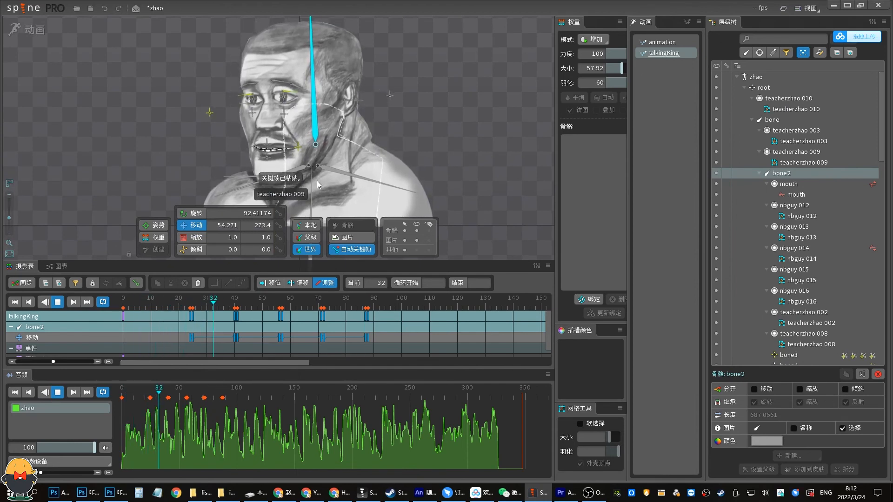
Adjust bone2's second key of each beat pair, moving it to 41.833, 240.22 at frame 25, and replay the animation.
key("space")
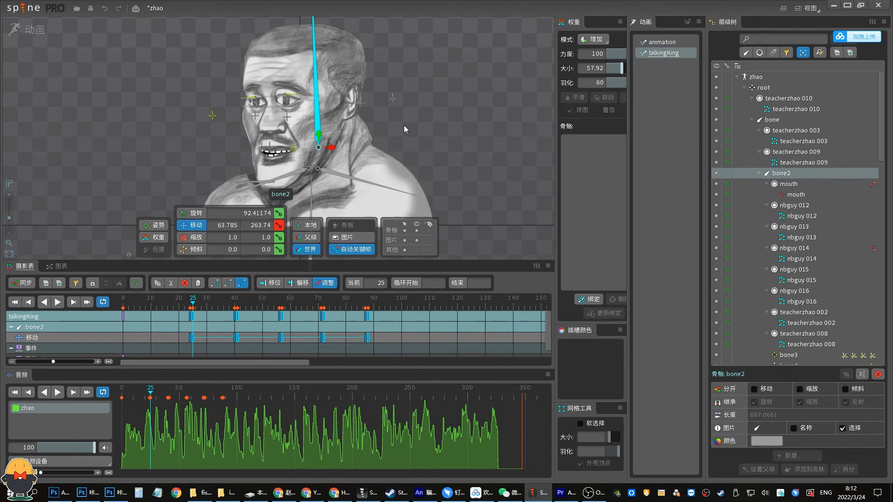
key("shift+space")
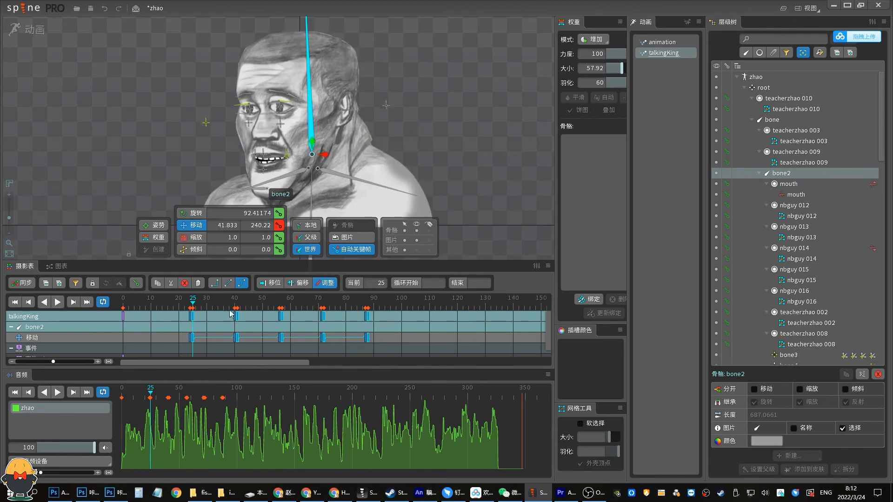
left_click(199, 300)
key("space")
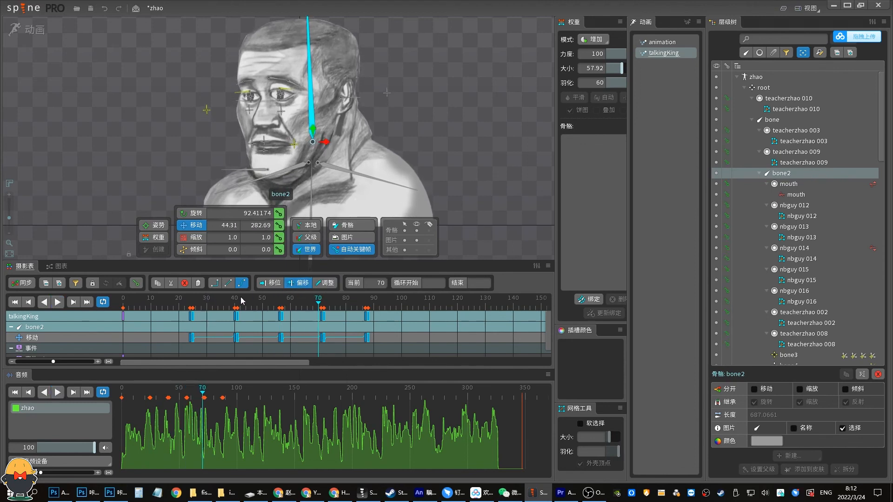
Shift all of bone2's beat keys one frame later, starting at frame 25, and play back the result.
left_click_drag(190, 317, 195, 318)
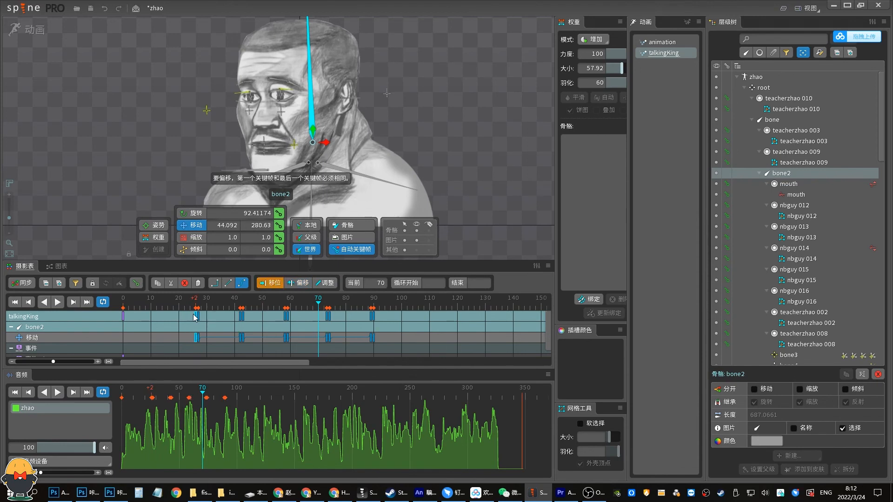
key("space")
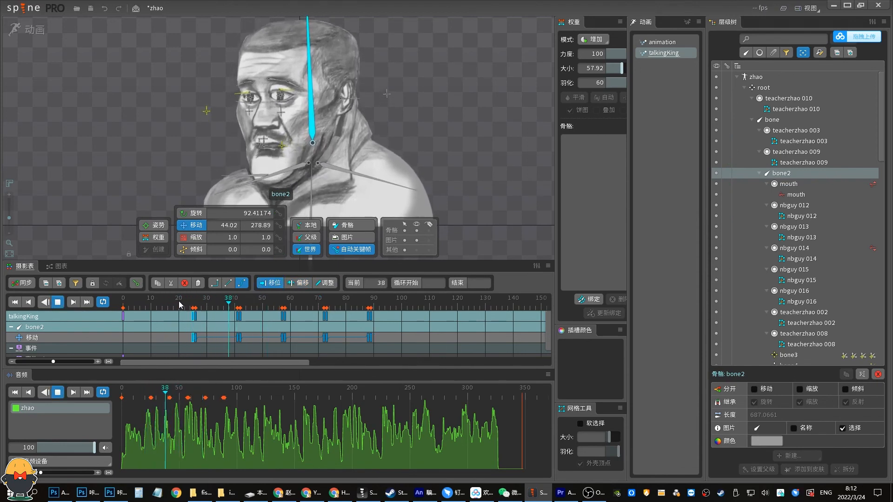
key("space")
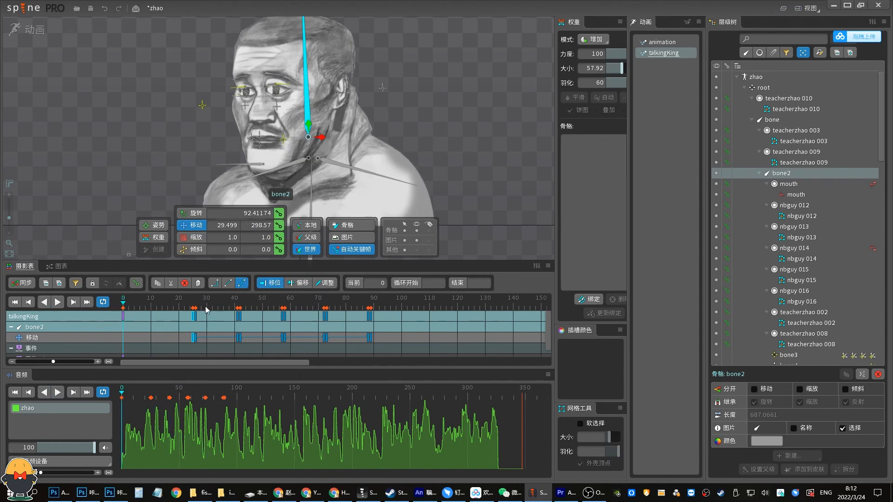
Step between bone2's start pose and its keys at frames 25 and 26, and replay the animation from the start.
left_click(194, 307)
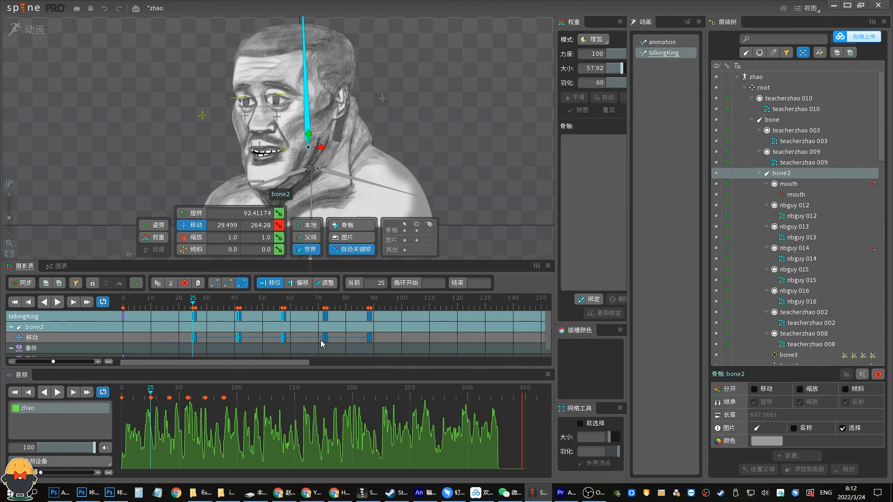
key("ctrl+Left")
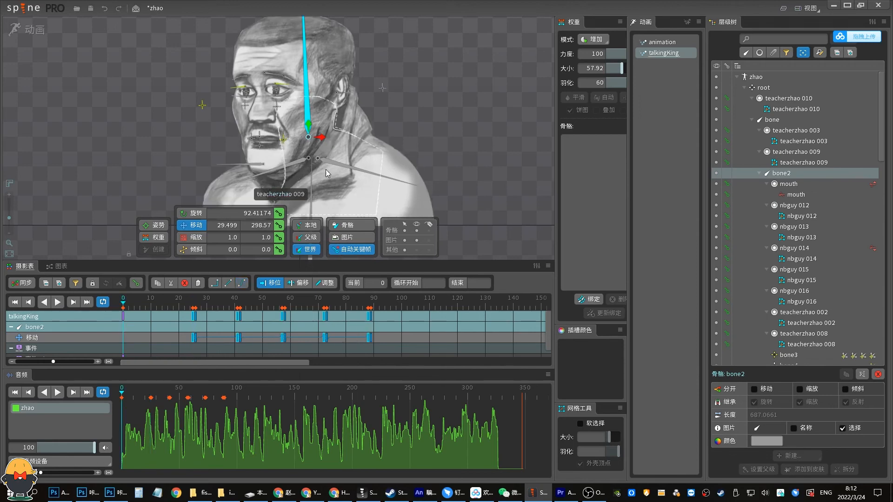
key("ctrl+Right")
key("ctrl+Left")
key("ctrl+Right")
key("ctrl+Right")
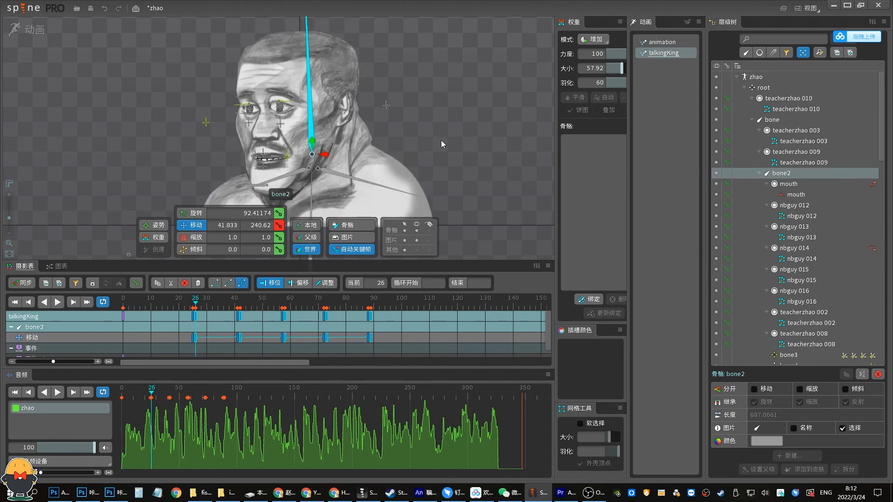
left_click_drag(441, 141, 433, 145)
key("Home")
key("d")
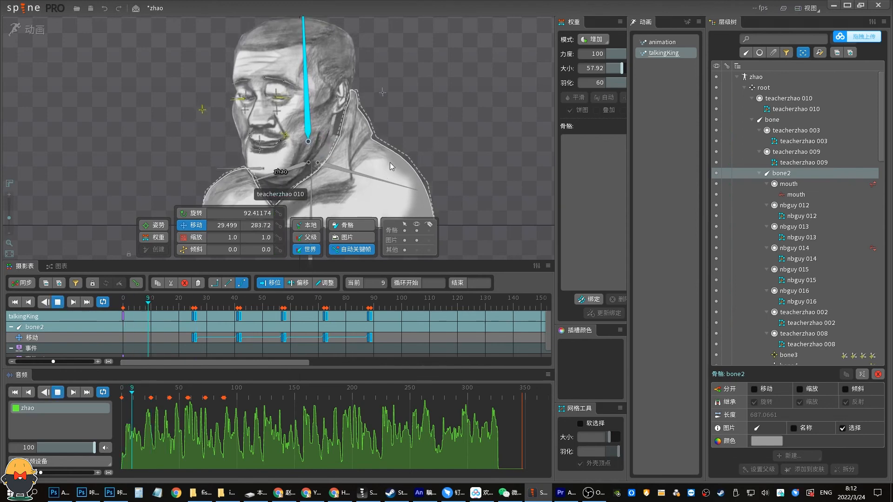
Replay the animation from the start and inspect bone2's pose at frames 40 and 41.
key("Home")
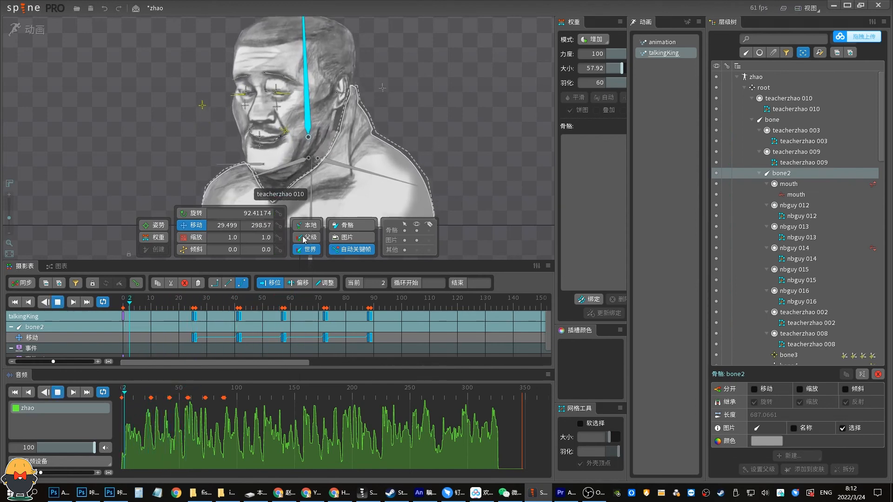
left_click(235, 304)
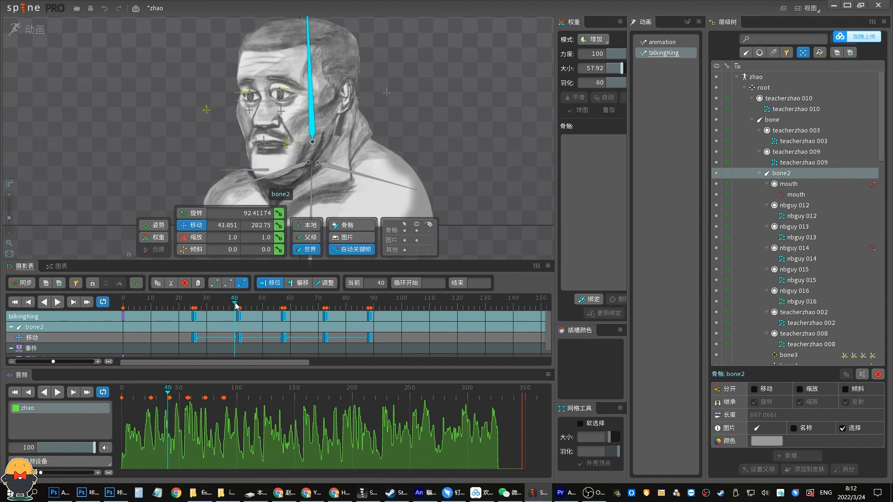
mouse_move(235, 305)
left_mouse_down()
mouse_move(179, 306)
mouse_move(236, 305)
left_mouse_up()
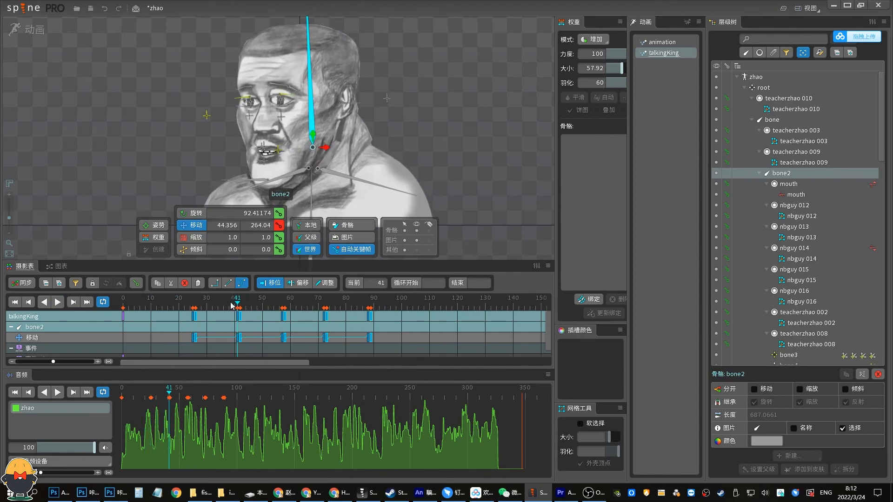
Copy bone2's frame 25 key over the first key of each following beat pair, including frames 41 and 72, and play back the result.
left_click(195, 308)
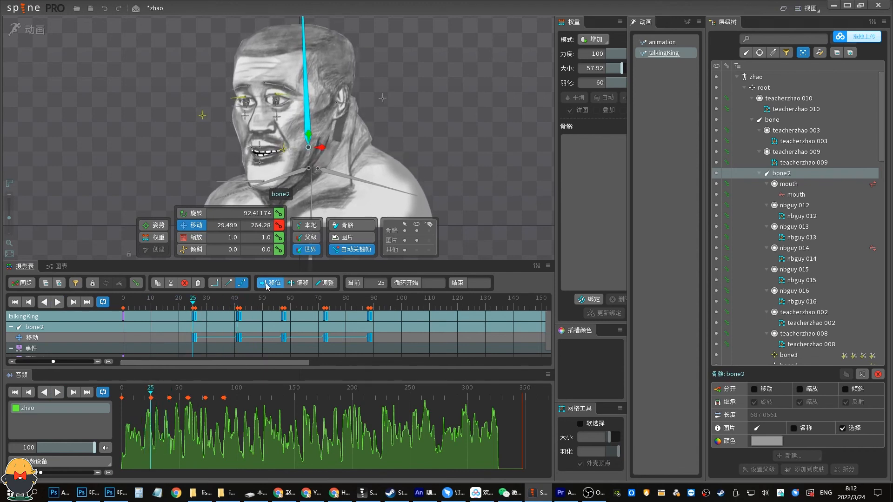
key("ctrl+c")
left_click(240, 307)
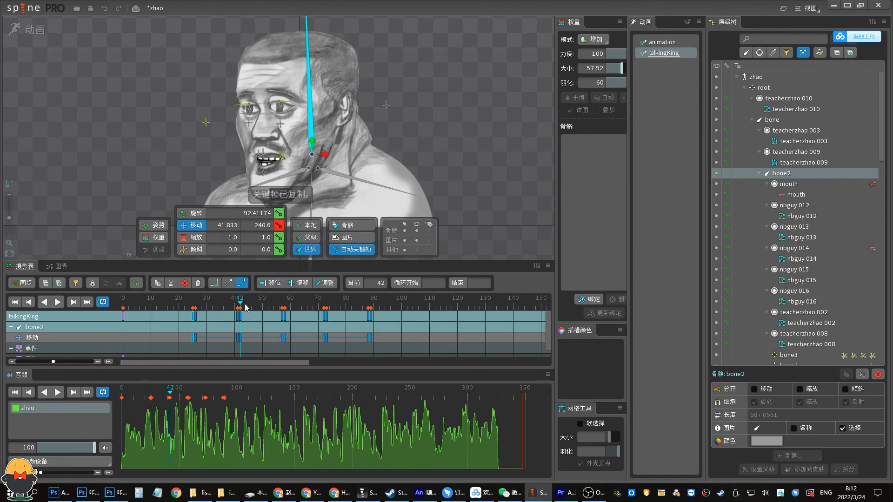
left_click(282, 308)
key("ctrl+v")
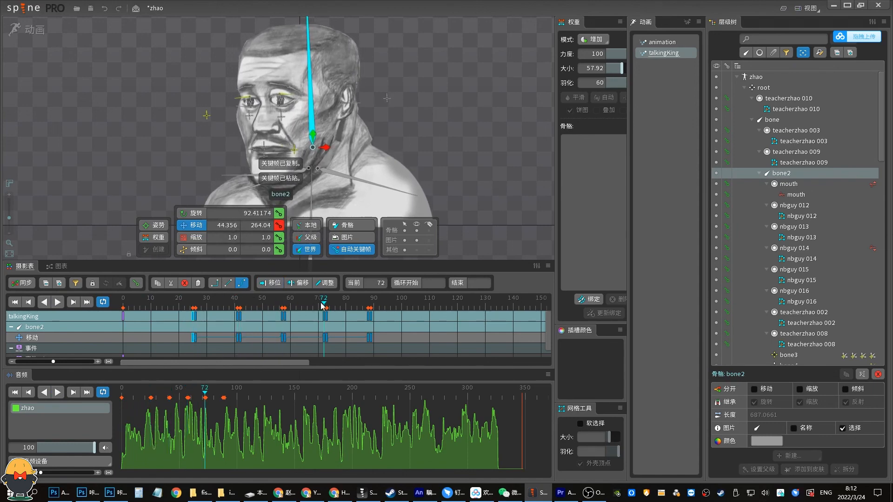
key("space")
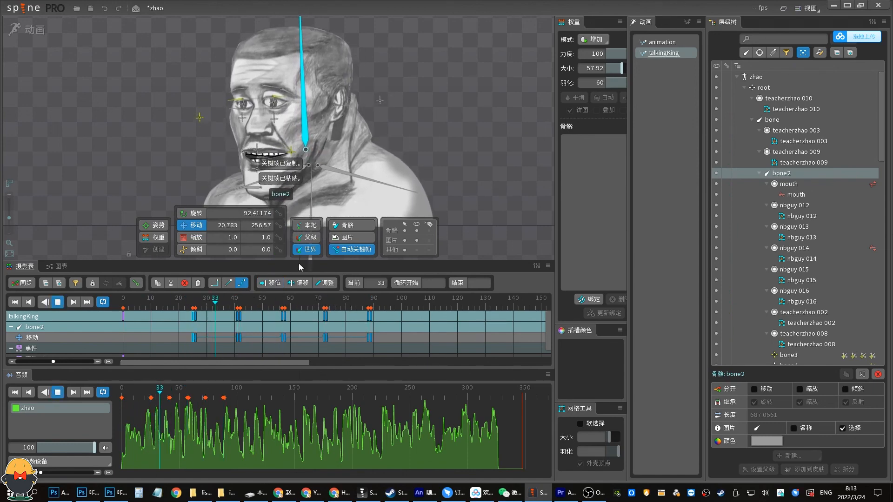
key("space")
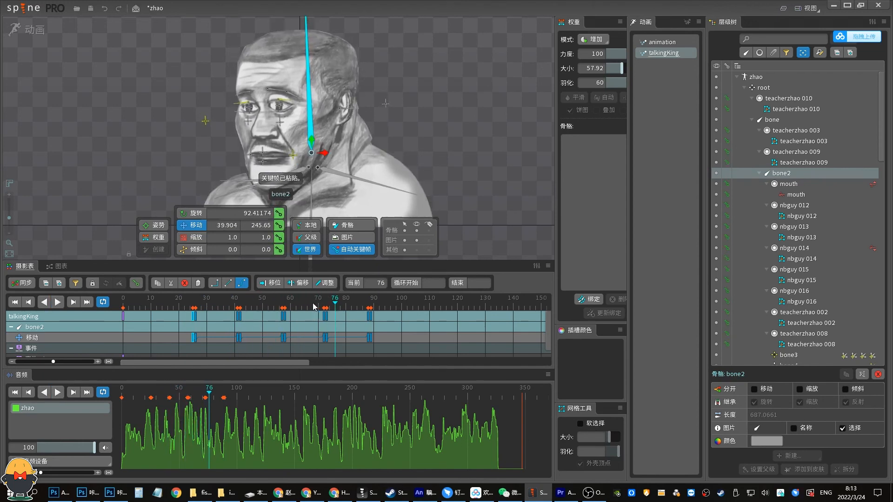
Copy the second key of bone2's first beat pair over the second key of each following pair, including frame 73, and play the animation.
left_click(237, 307)
left_click(238, 303)
key("ctrl+c")
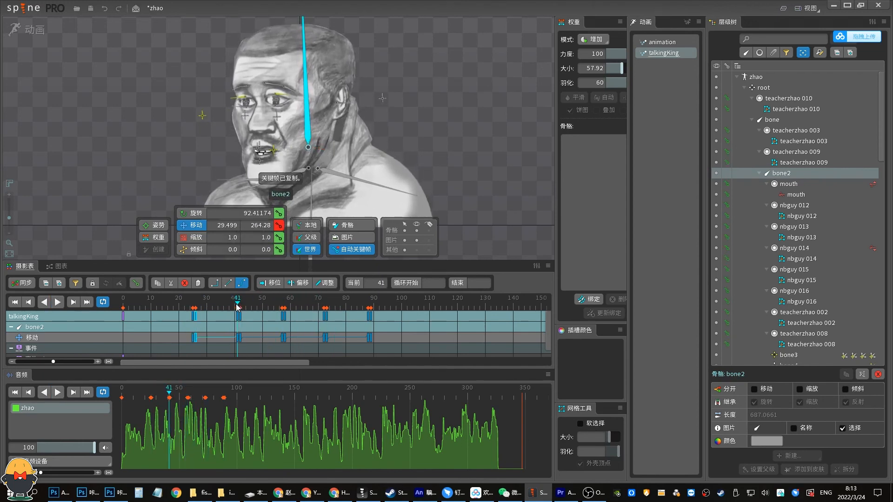
key("ctrl+v")
left_click(281, 302)
key("ctrl+v")
left_click(326, 301)
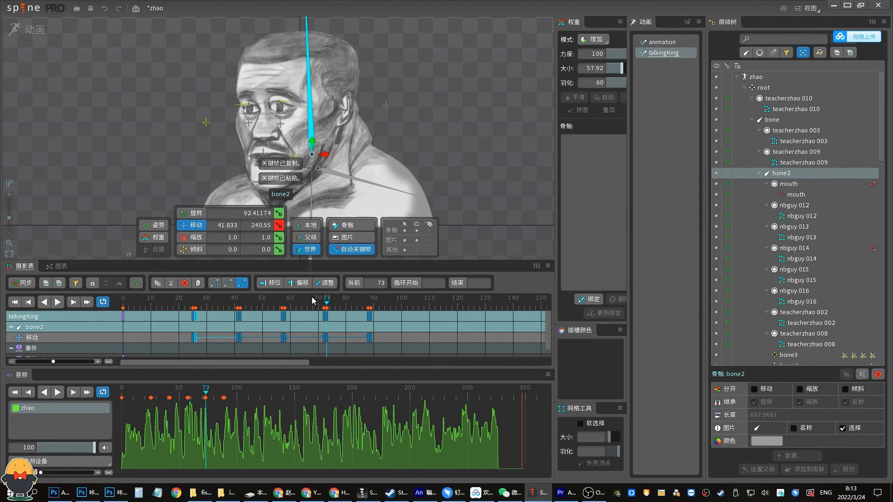
key("ctrl+v")
left_click(370, 302)
key("ctrl+v")
key("space")
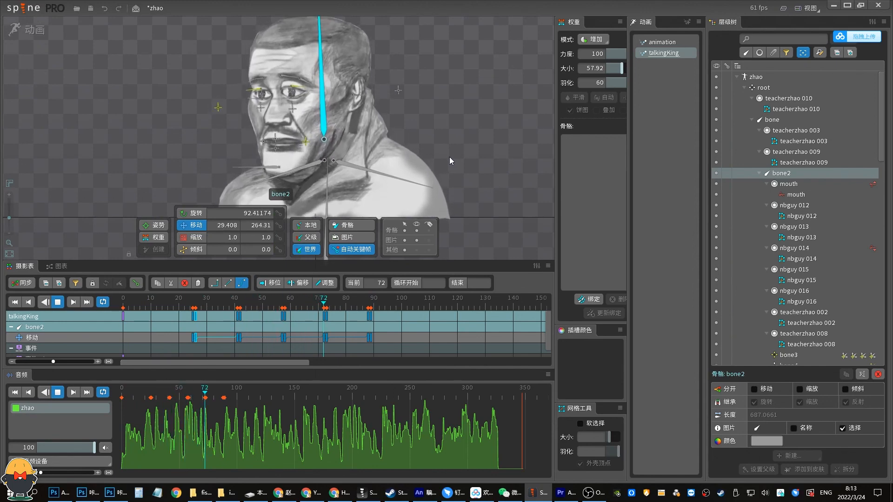
Save the project and replay the head bounce.
key("space")
key("ctrl+s")
key("space")
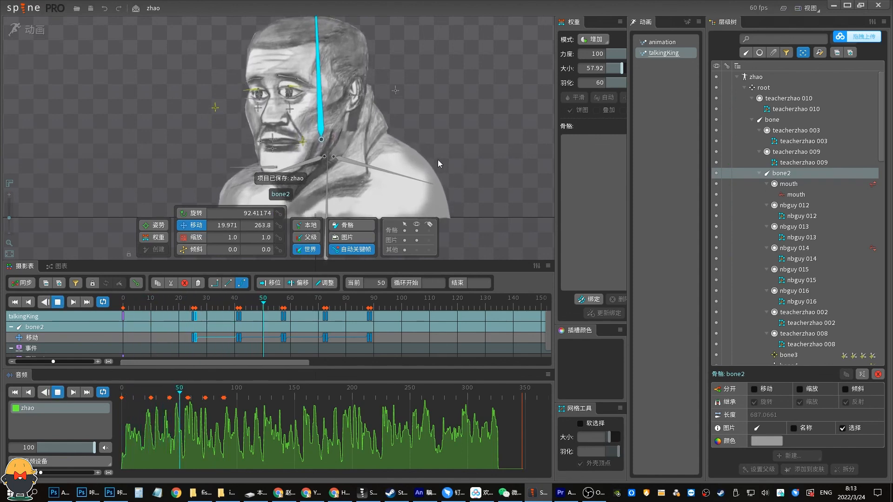
key("space")
key("space")
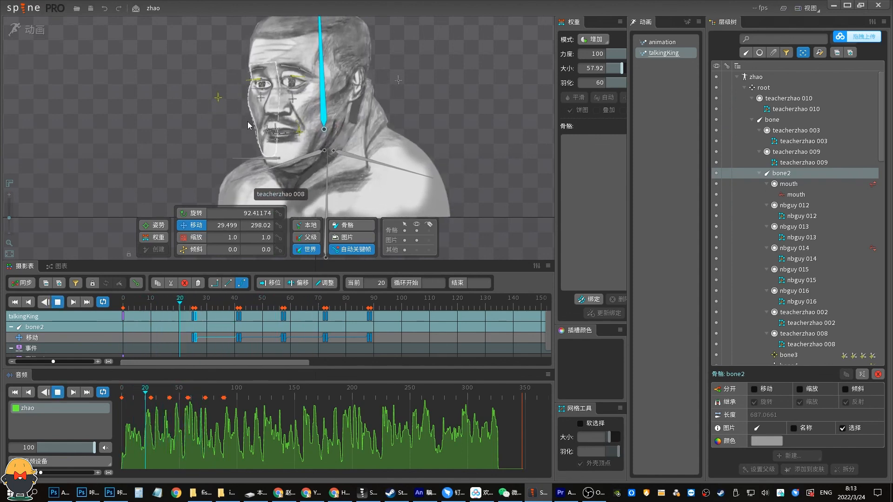
Key bone3's translation at frame 22, raise it to y 604.45 at frame 25, lower it at frame 27, and play back the motion.
key("space")
left_click(220, 98)
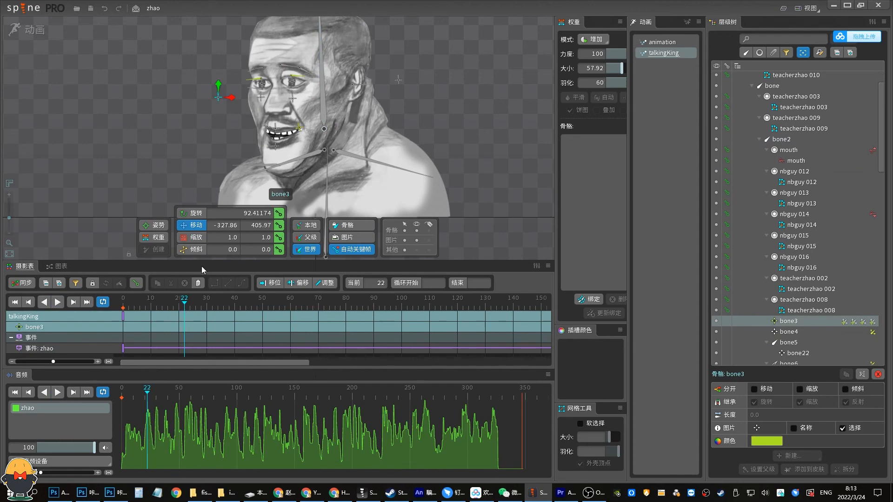
left_click_drag(220, 103, 298, 125)
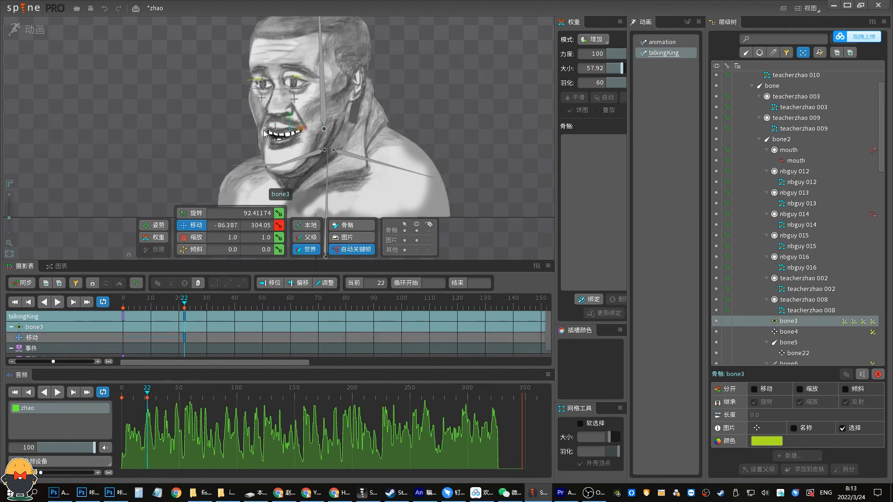
key("ctrl+z")
left_click(278, 226)
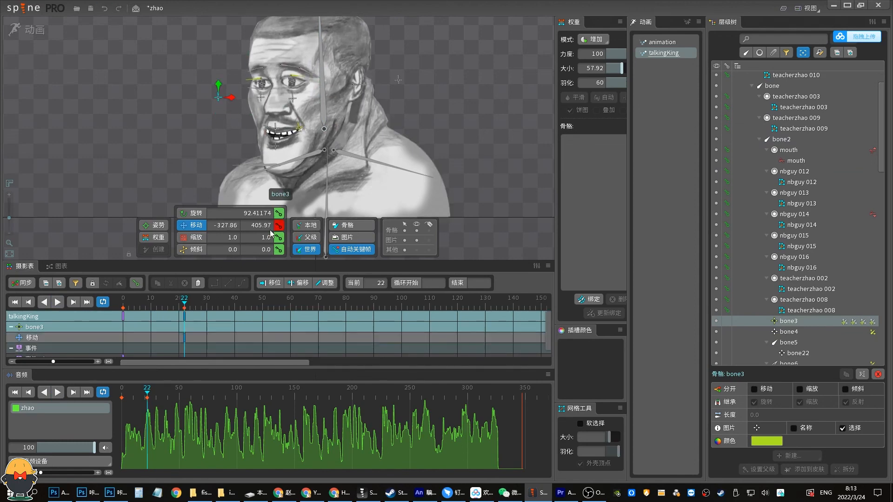
left_click(192, 310)
left_click_drag(228, 91, 216, 205)
left_click(198, 309)
left_click(185, 309)
key("d")
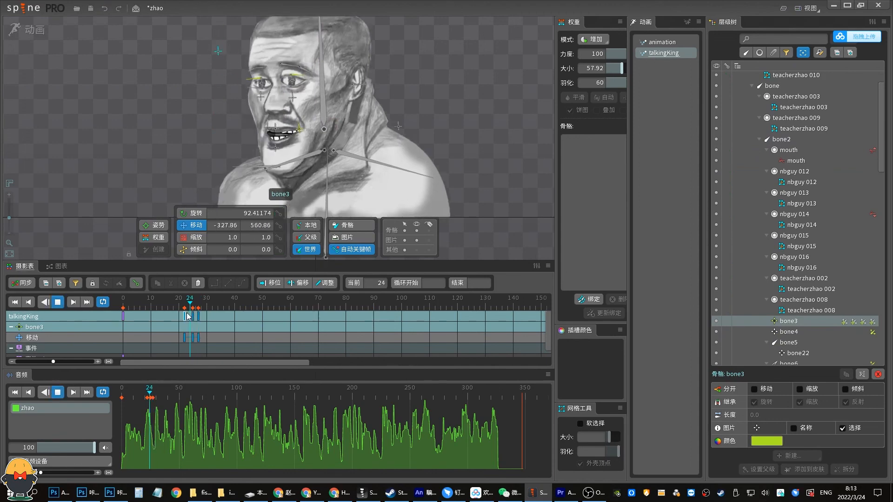
Try tightening bone3's three movement keys onto frames 22, 23 and 24 and play the result.
left_click(185, 309)
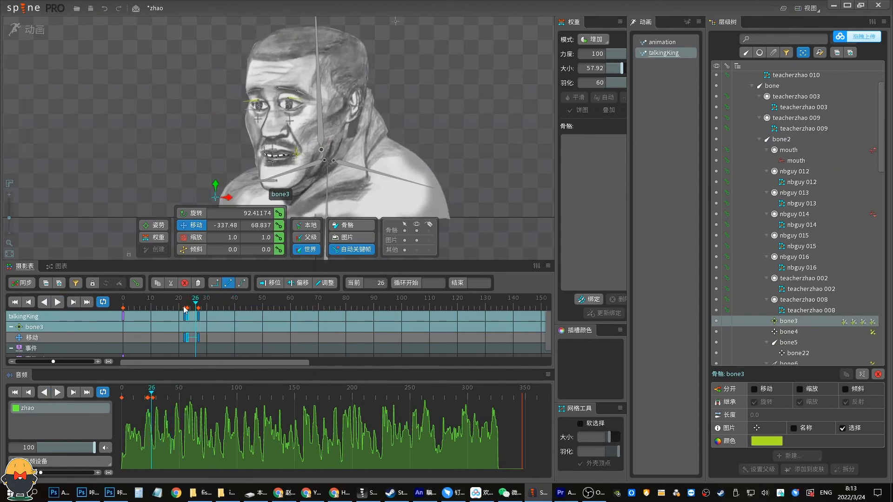
left_click(183, 308)
key("d")
left_click(182, 306)
left_click_drag(198, 316, 185, 312)
left_click(181, 305)
key("d")
Try repeating bone3's tightened key group at frame 36 and replay the animation.
left_click_drag(204, 305, 223, 308)
key("ctrl+c")
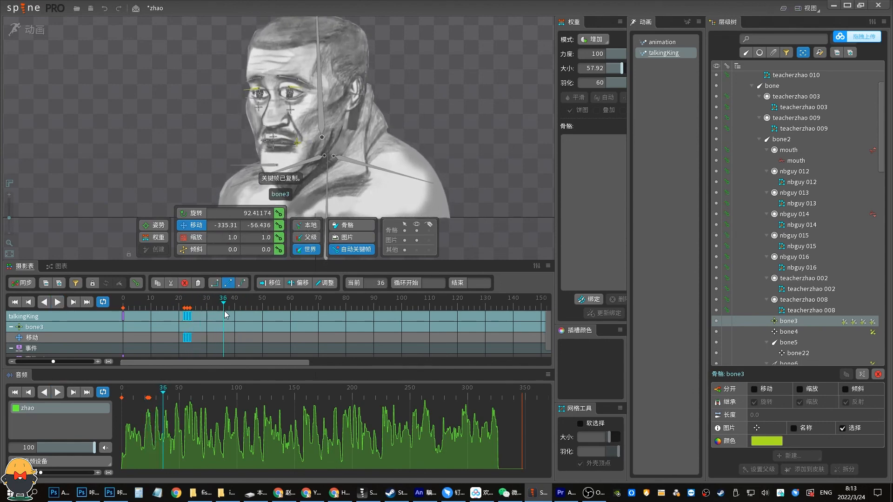
key("ctrl+v")
left_click(171, 305)
key("d")
key("d")
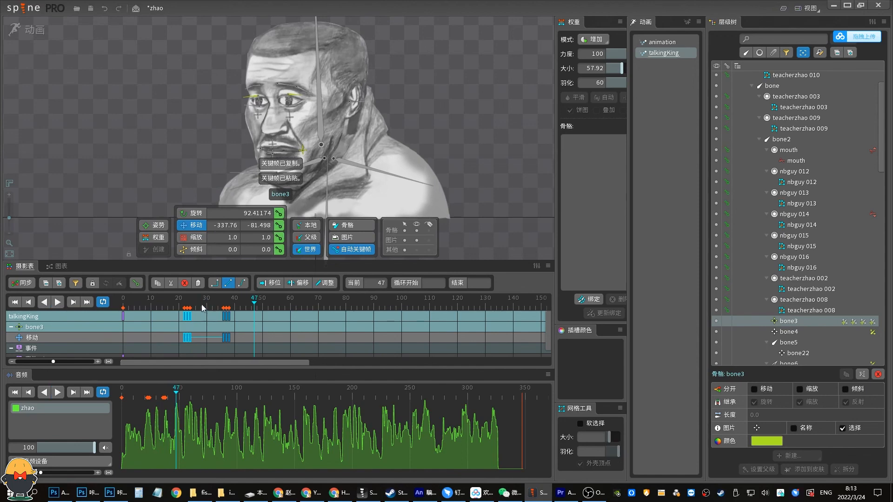
Move bone3 across to the other side of the head, to about 293.07, 480.58, at frame 25 and play back.
left_click(192, 305)
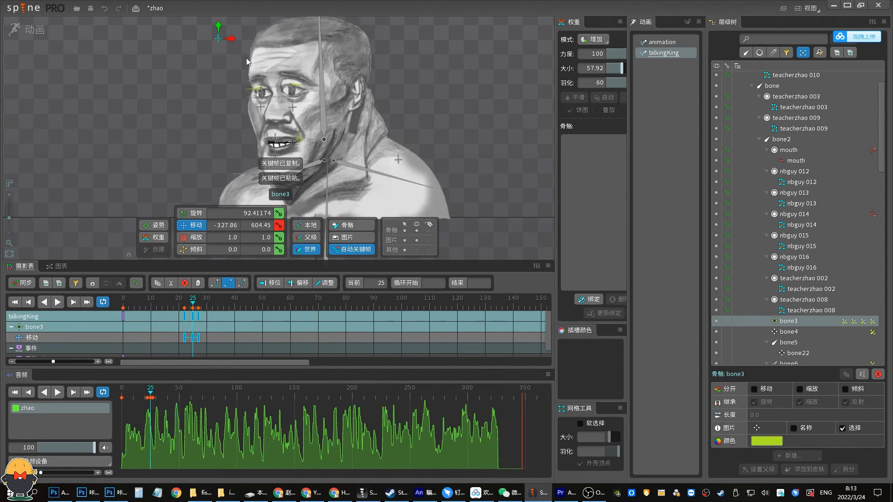
left_click_drag(264, 41, 404, 82)
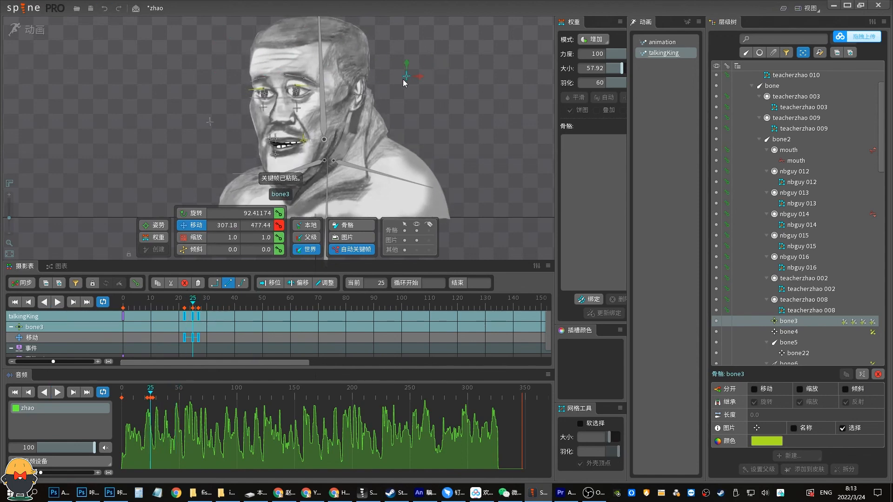
key("d")
Copy bone3's keys from frames 22, 25 and 27 to start again at frames 38 and 57, and check the playback.
left_click(193, 306)
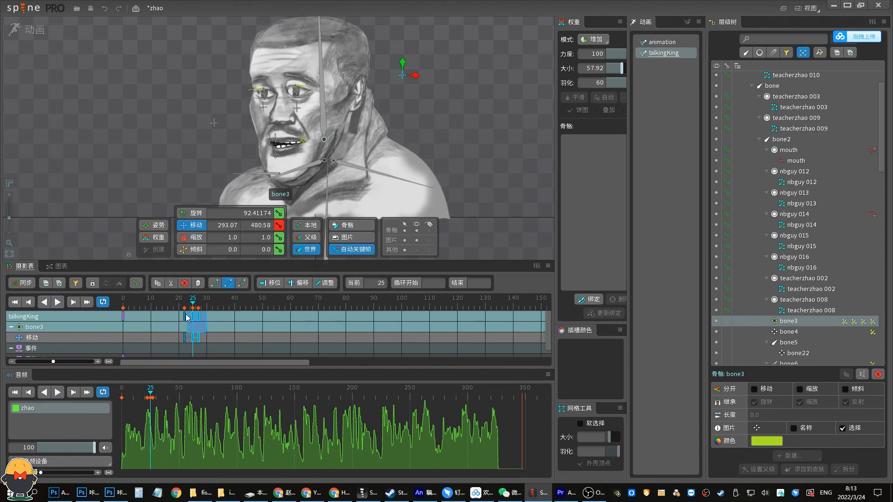
left_click(230, 306)
key("ctrl+v")
left_click(282, 306)
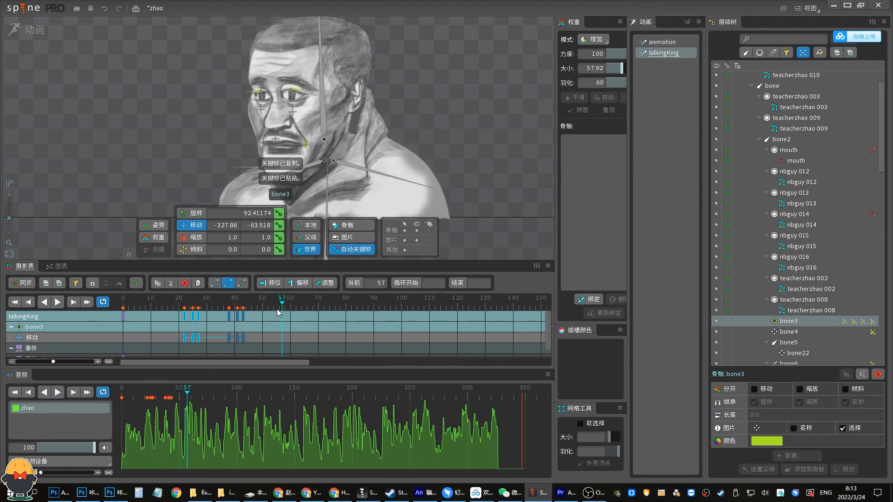
key("ctrl+v")
left_click(172, 306)
key("d")
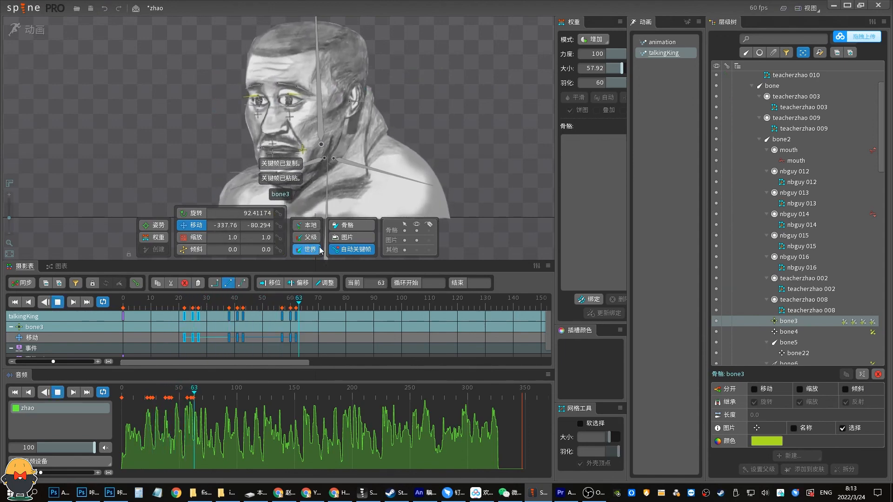
key("d")
Paste bone3's three copied keys at frame 76 and replay the animation.
left_click(335, 306)
key("ctrl+v")
left_click(180, 306)
key("d")
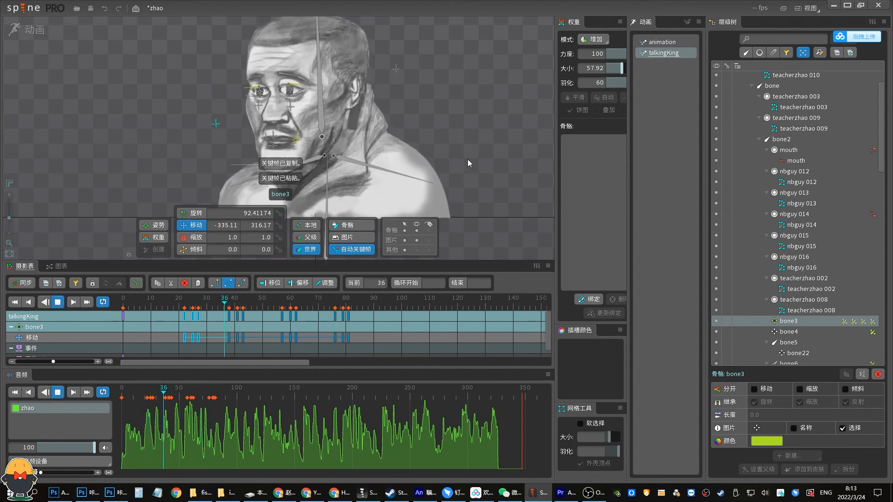
key("d")
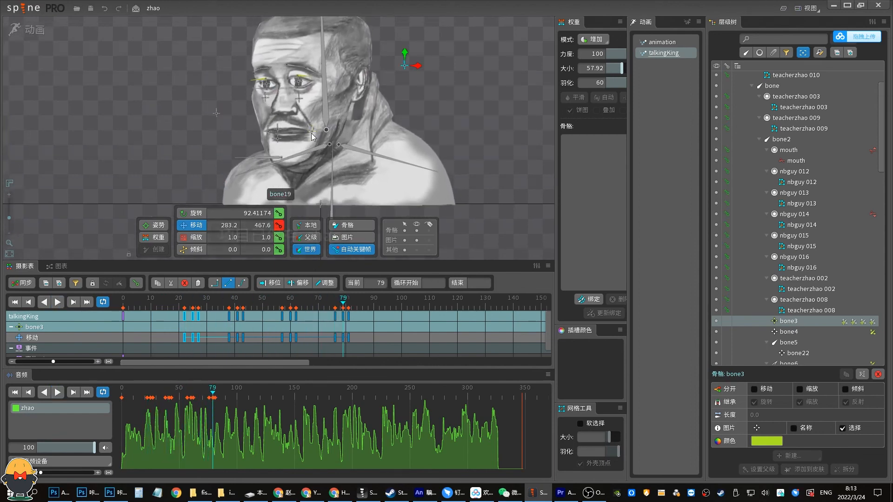
Set the keys of bone19, bone22, bone5 and the neighbouring mouth bone from frame 17 onward to stepped interpolation, and play the result.
left_click(312, 133)
left_click(278, 129, "ctrl")
left_click(278, 138, "ctrl")
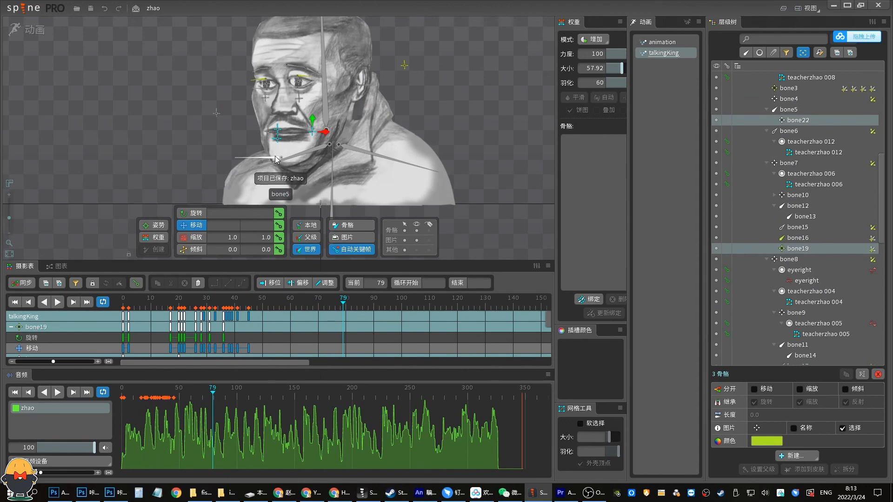
left_click(276, 158, "ctrl")
left_click_drag(271, 333, 182, 308)
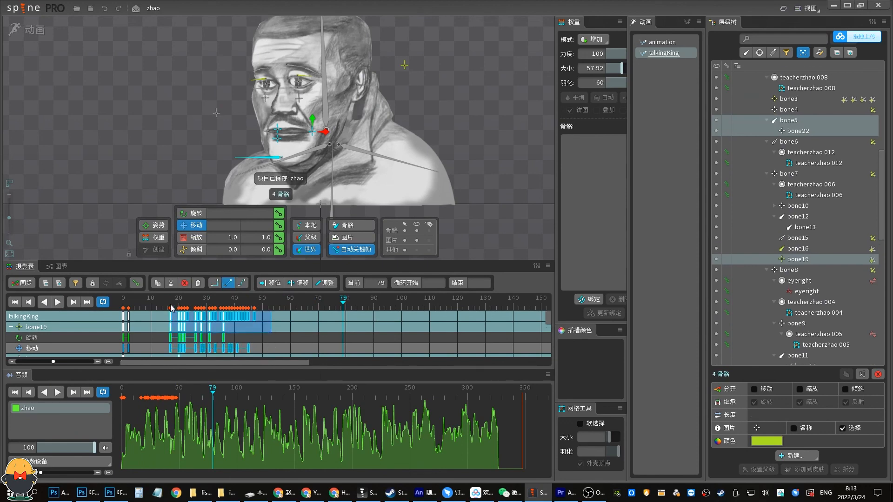
left_click(164, 303)
key("d")
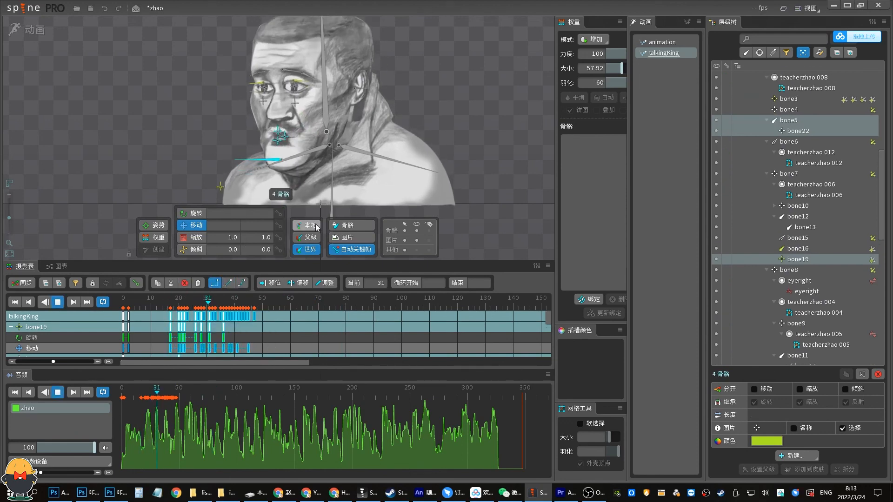
key("d")
Replay the stepped mouth animation several times from around frame 17.
left_click(170, 302)
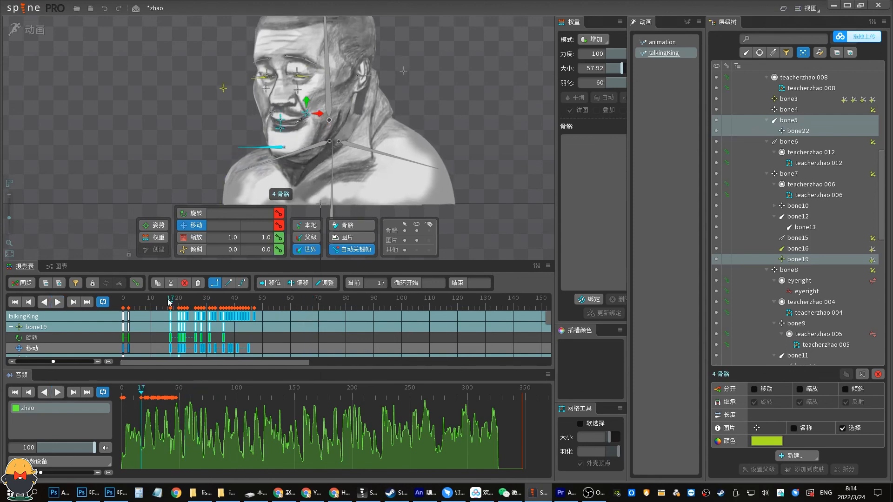
key("d")
key("d")
left_click(172, 303)
key("d")
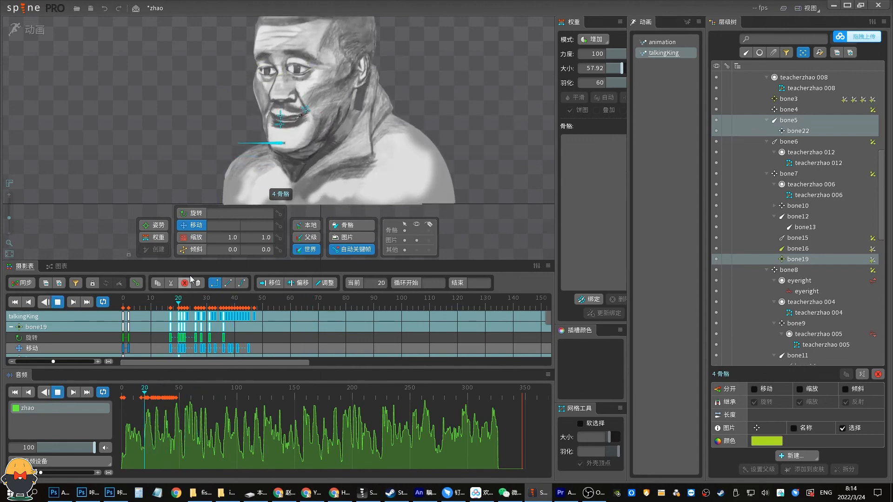
Watch the talking animation with no bones selected or displayed, and stop at frame 30 to examine the mouth shape.
key("space")
key("d")
left_click(167, 303)
key("d")
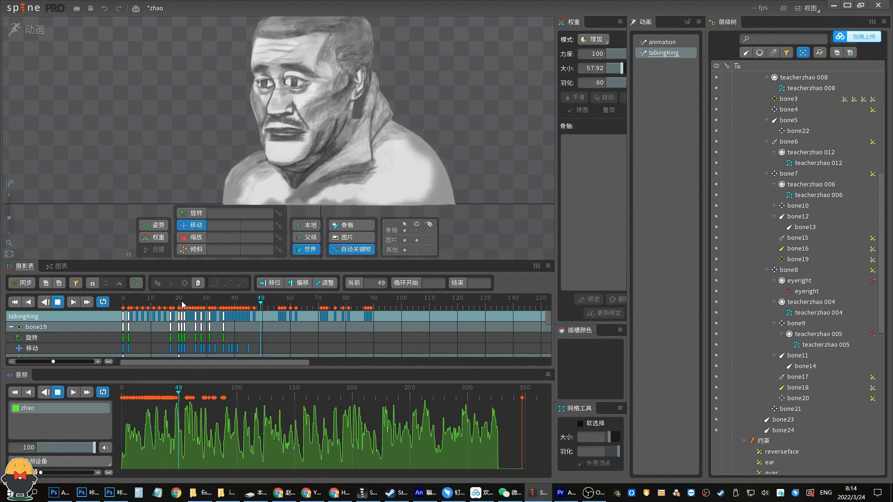
left_click(180, 300)
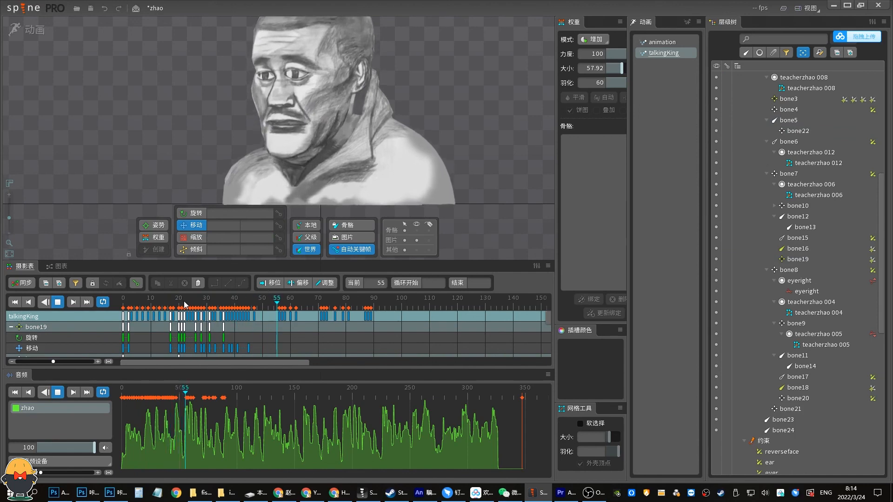
left_click_drag(184, 301, 204, 295)
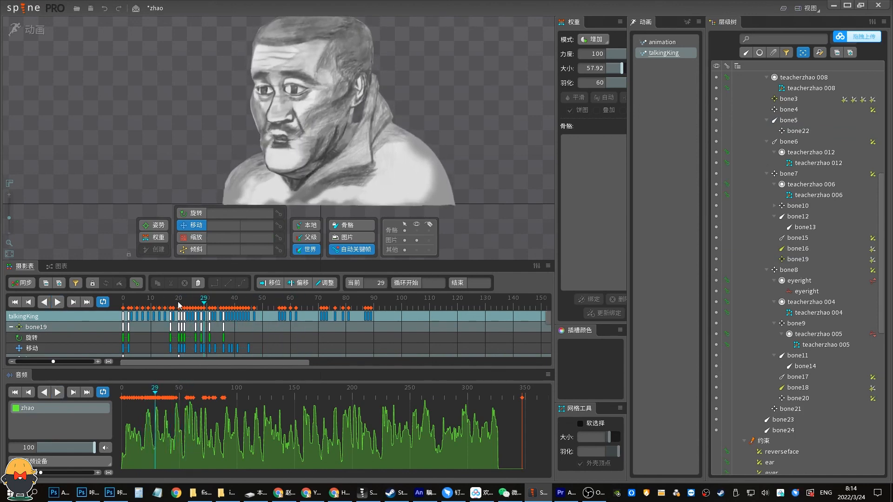
key("space")
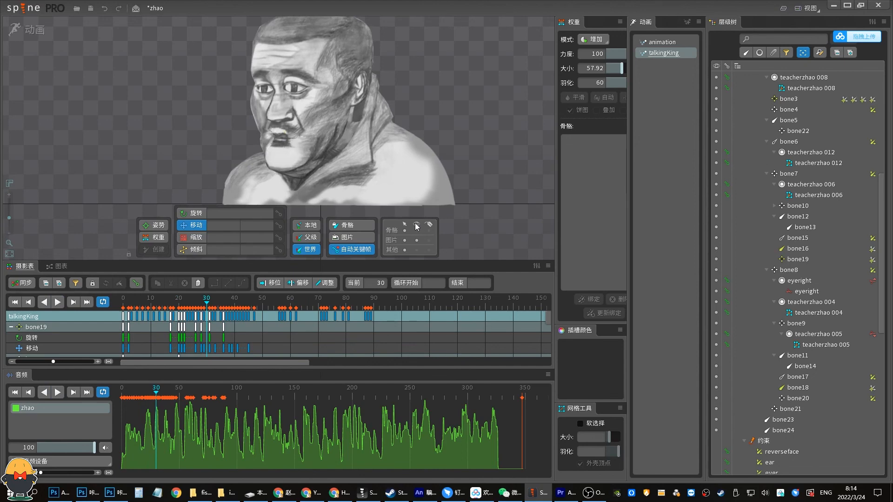
Select mouth-corner bone19 in a close-up of the face and enlarge the dopesheet area by shrinking the audio area.
left_click_drag(12, 217, 12, 211)
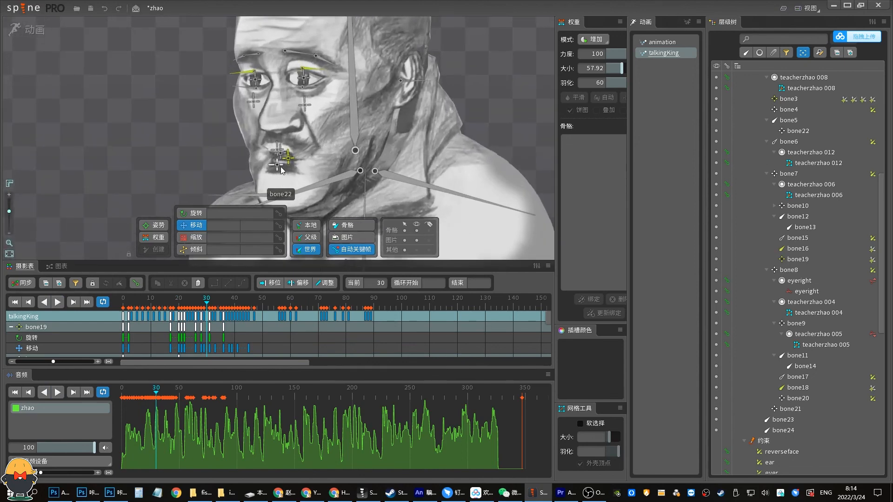
left_click(281, 157)
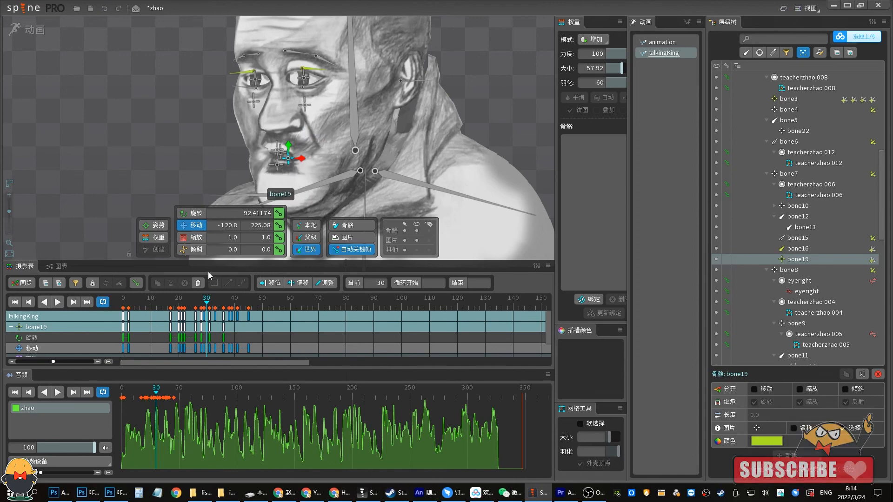
left_click_drag(213, 262, 213, 268)
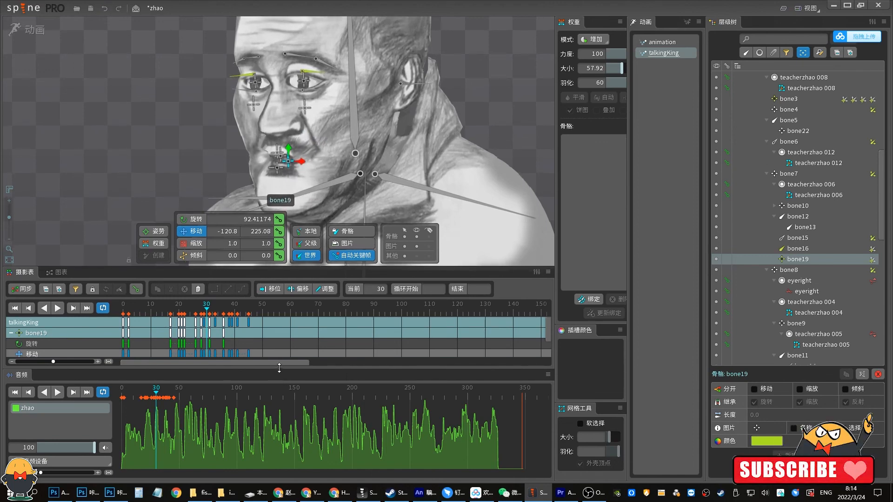
left_click_drag(279, 368, 279, 394)
left_click_drag(267, 266, 266, 267)
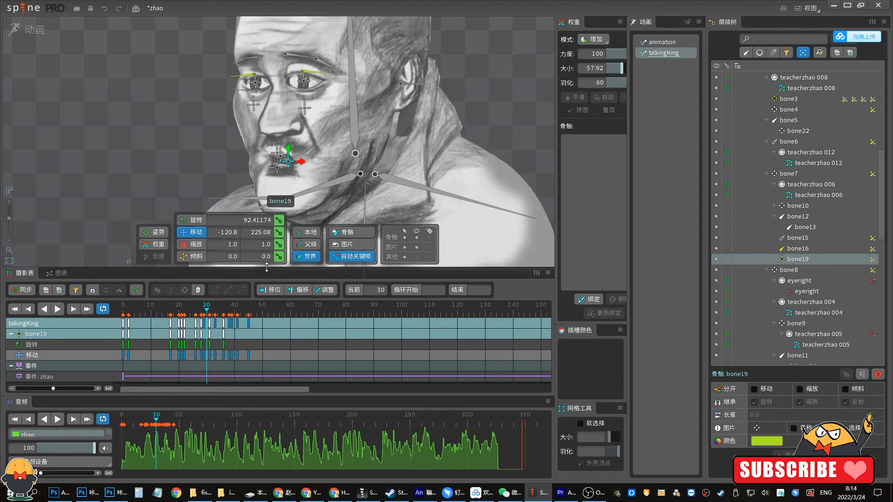